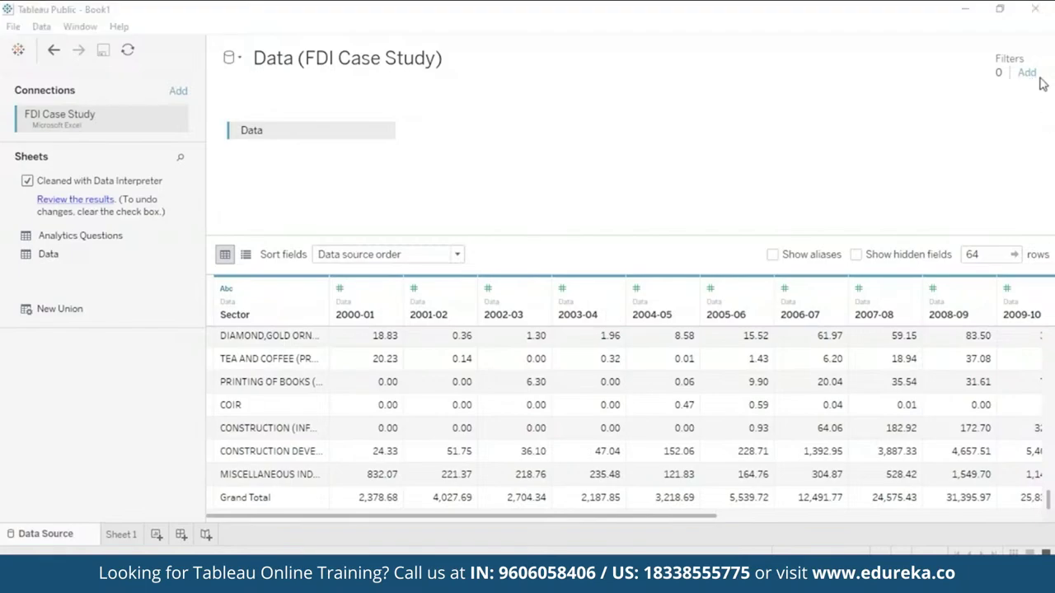
# Step: Add a data source filter on the Sector field that excludes the Grand Total value
pyautogui.click(1026, 73)
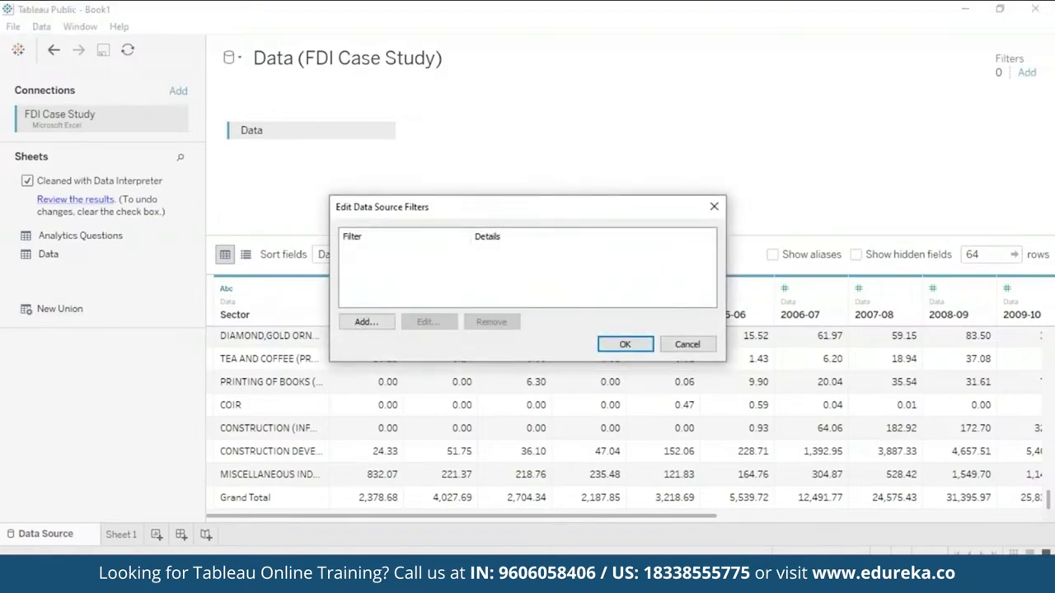
pyautogui.click(365, 321)
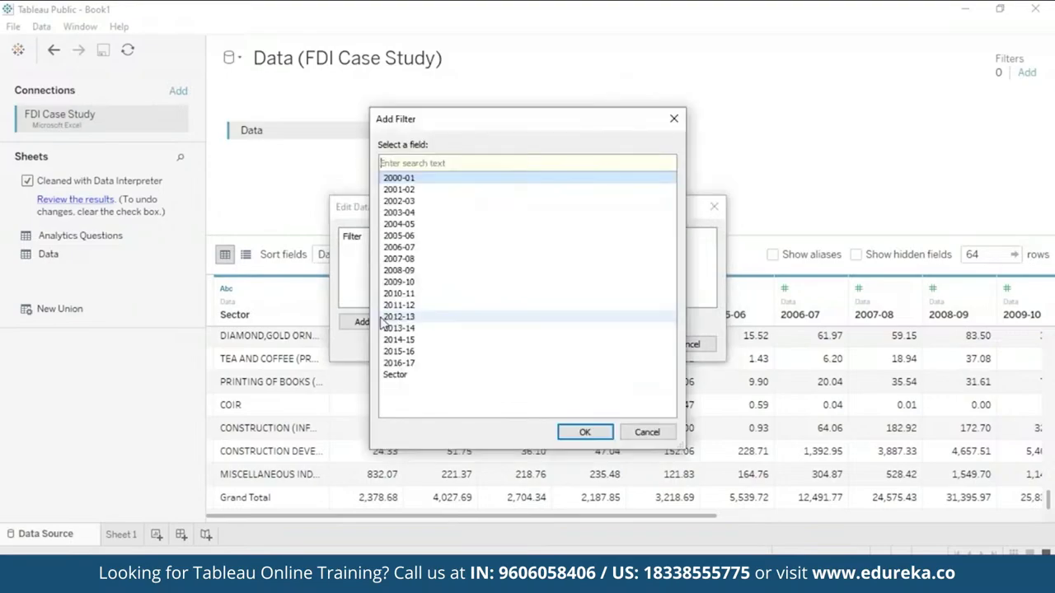
pyautogui.click(398, 377)
pyautogui.doubleClick(397, 376)
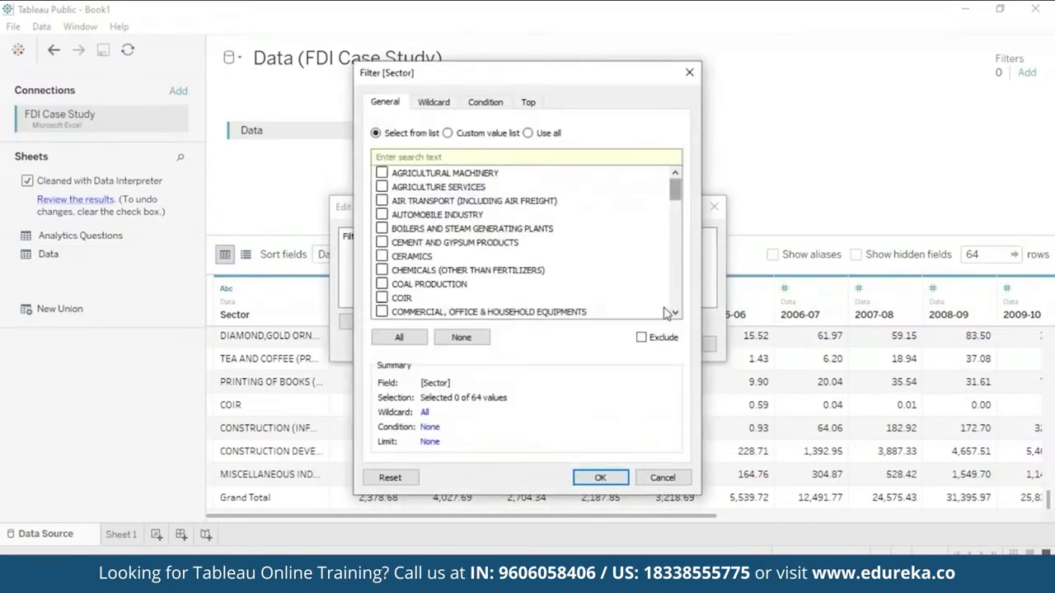
pyautogui.click(641, 338)
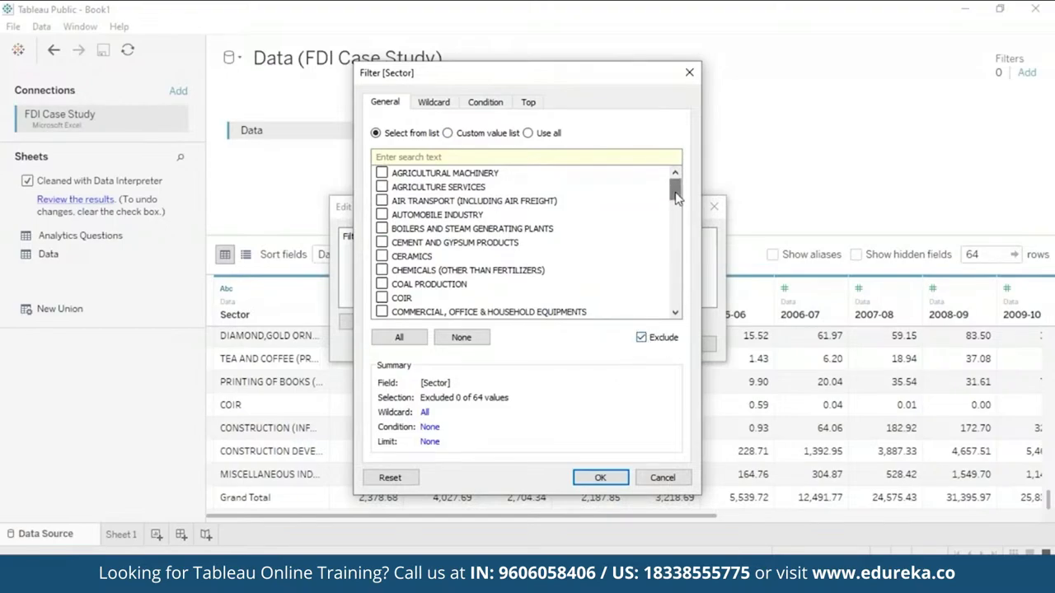
pyautogui.moveTo(676, 198); pyautogui.dragTo(680, 212)
pyautogui.scroll(-7, 425, 293)
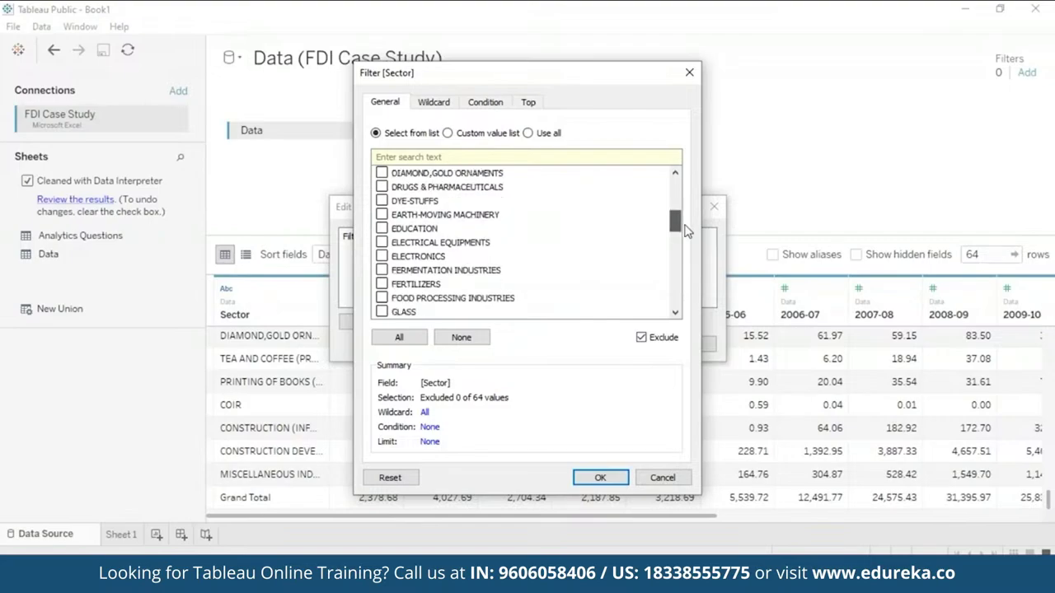
pyautogui.click(383, 298)
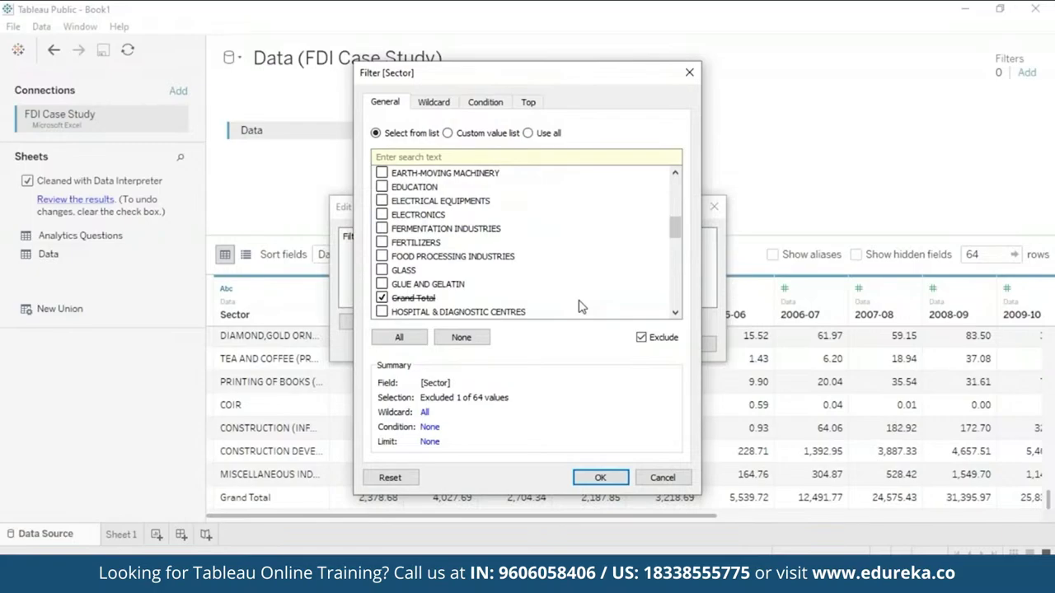
pyautogui.click(603, 479)
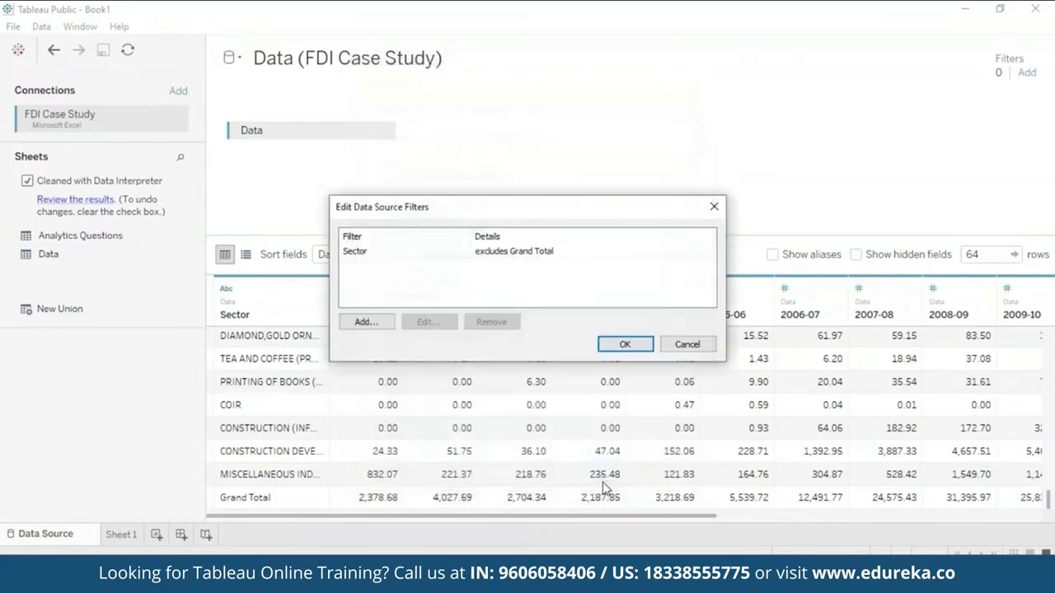
pyautogui.click(620, 344)
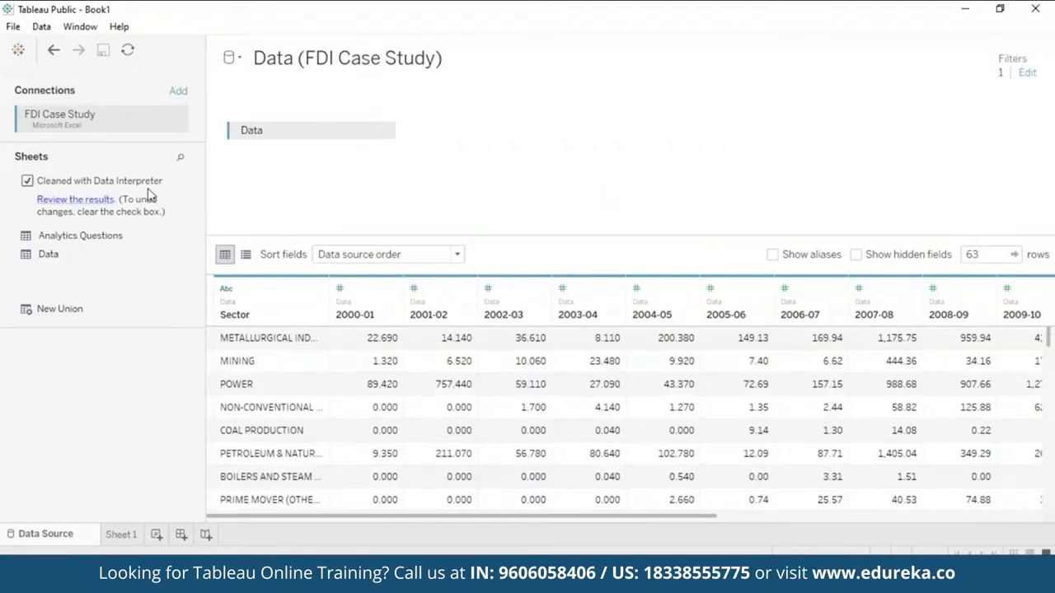
# Step: Open the Data Interpreter results in Excel and look through the key, Data, Data_subtables, A03_R71 and Analytics Questions sheets
pyautogui.click(69, 203)
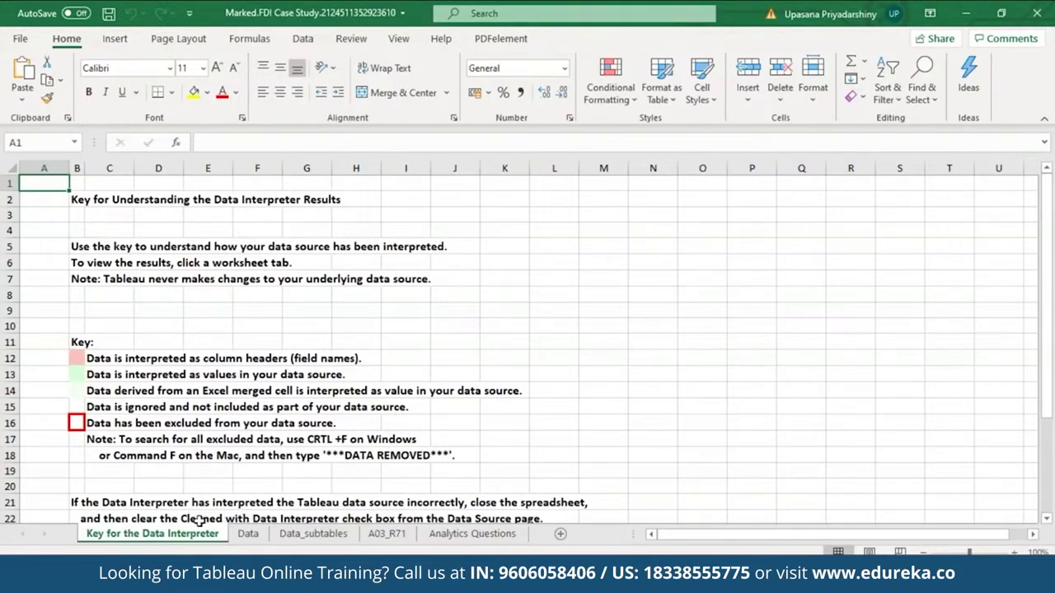
pyautogui.click(250, 533)
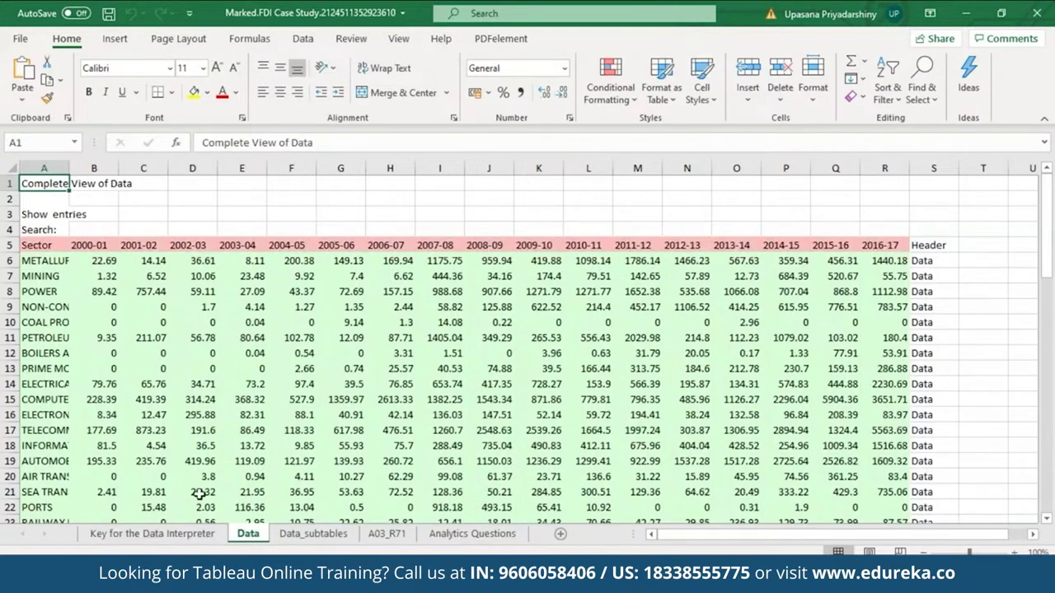
pyautogui.click(323, 534)
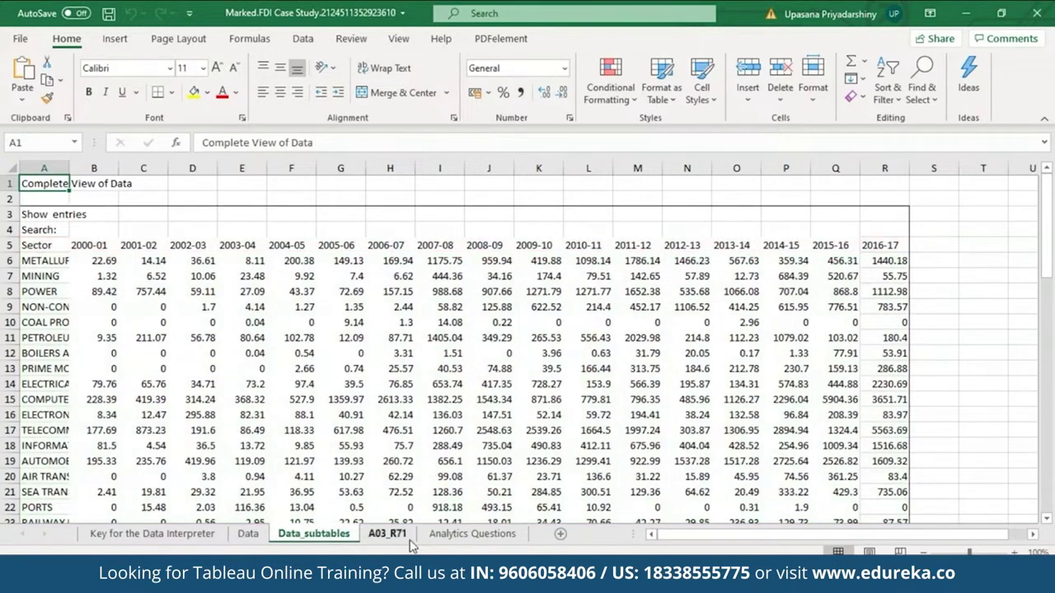
pyautogui.click(472, 534)
pyautogui.click(386, 534)
pyautogui.click(176, 535)
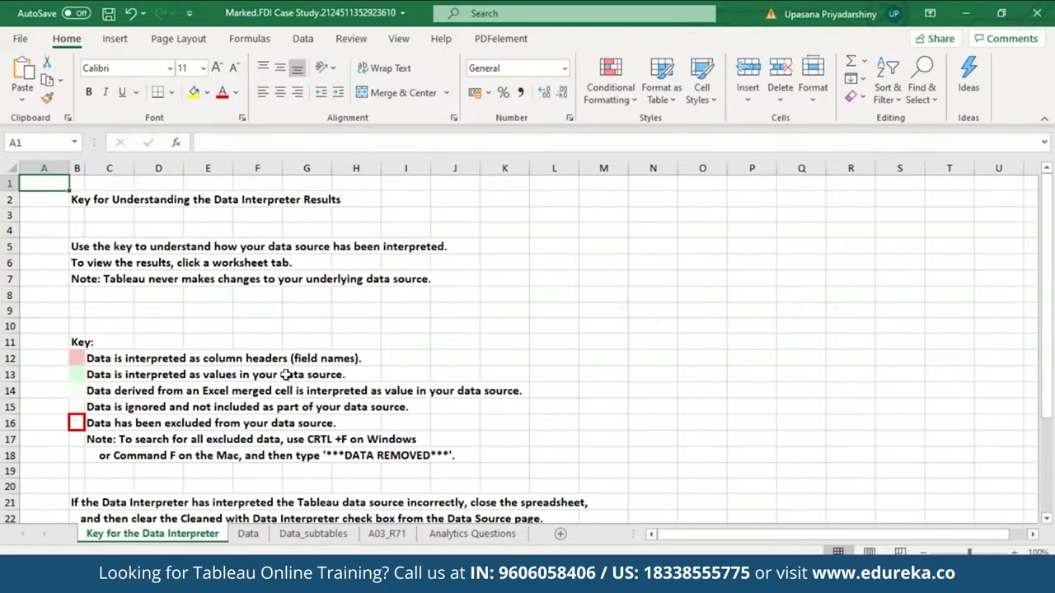
# Step: Compare header row 5 of the Data sheet with the interpreter key, and close the results workbook without saving
pyautogui.click(248, 534)
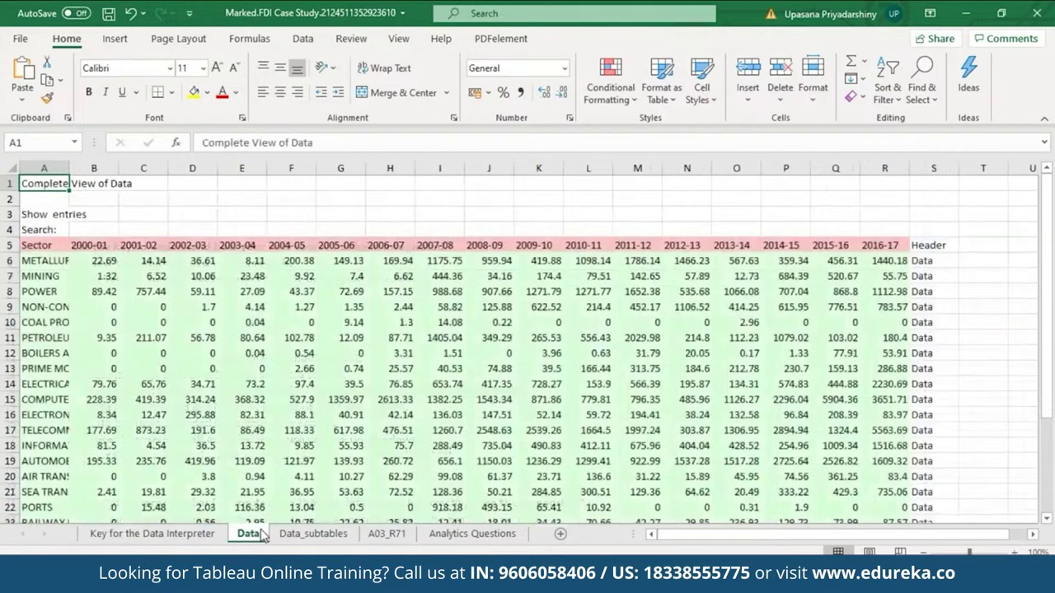
pyautogui.click(12, 244)
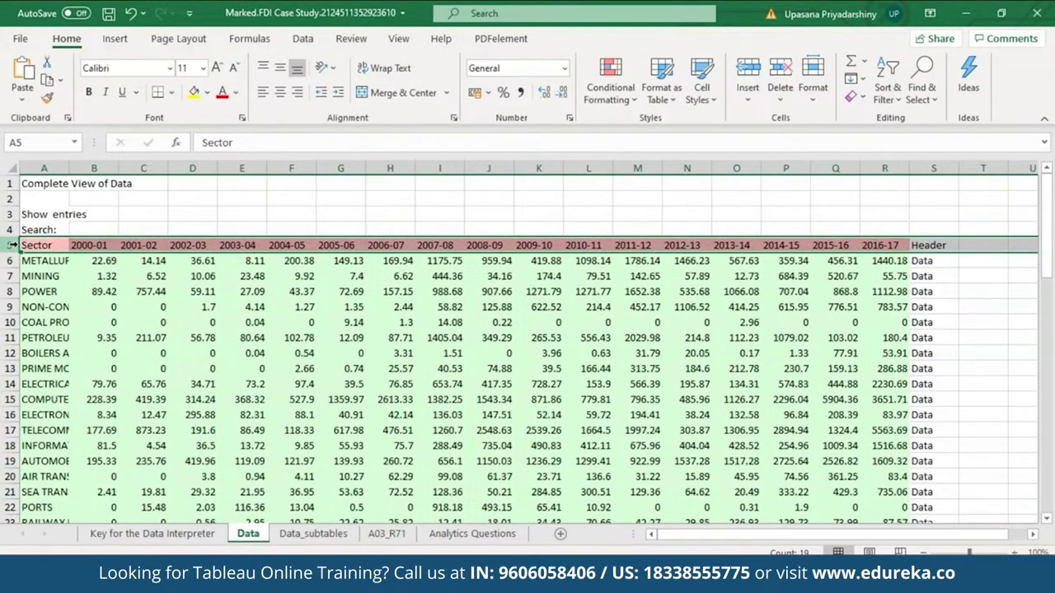
pyautogui.click(153, 533)
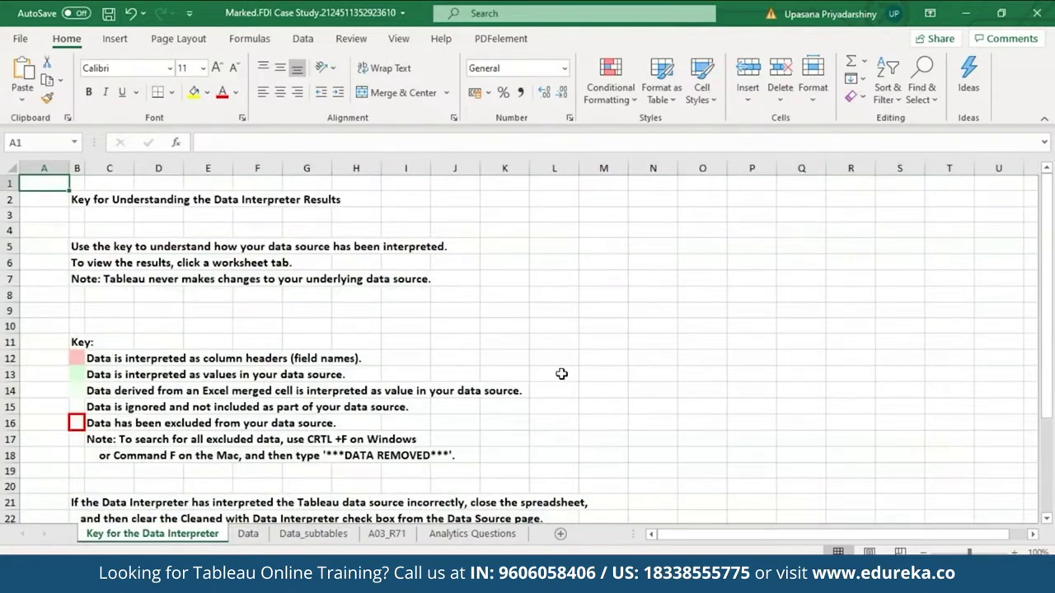
pyautogui.click(1036, 13)
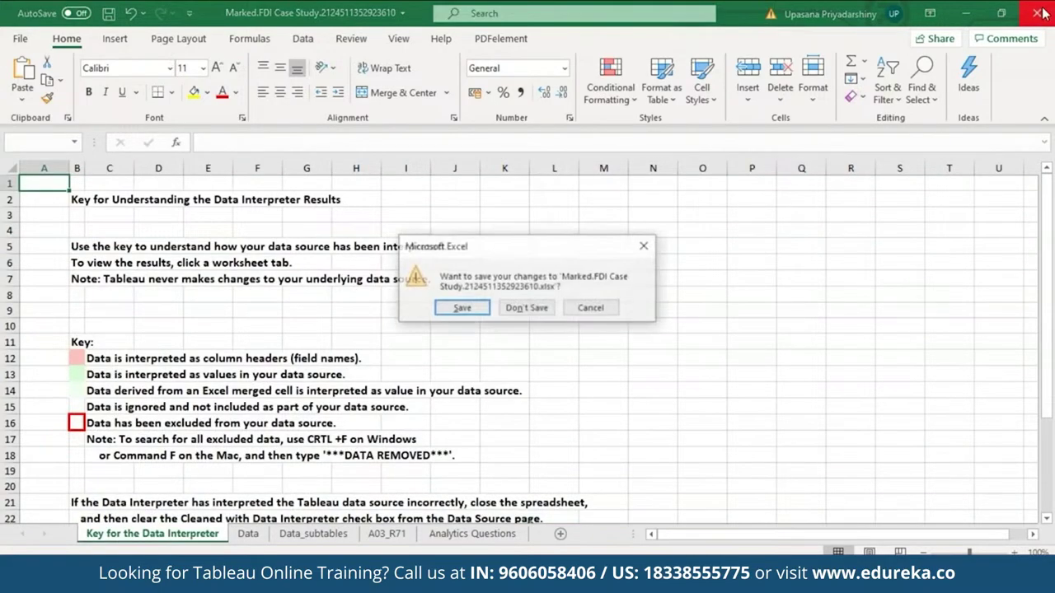
pyautogui.click(526, 308)
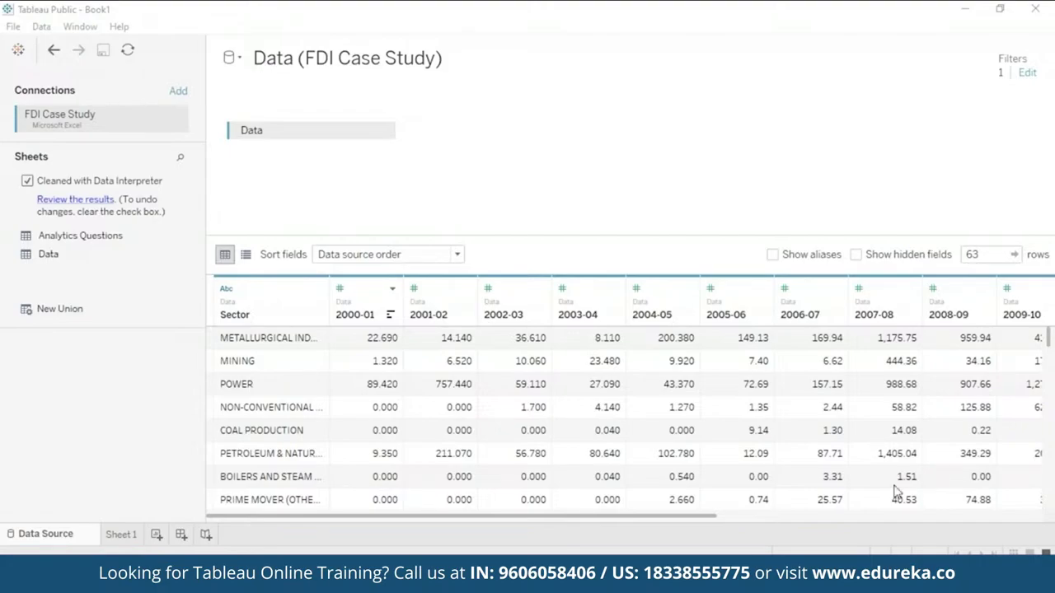
# Step: Pivot all the year columns from 2000-01 through 2016-17 into rows
pyautogui.moveTo(713, 520); pyautogui.dragTo(582, 518)
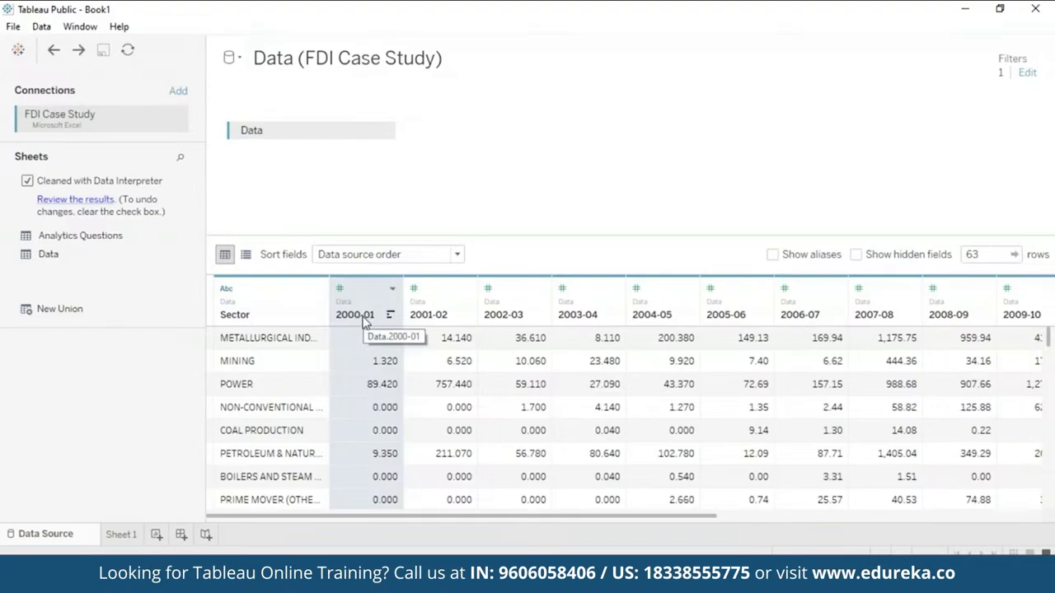
pyautogui.moveTo(555, 519); pyautogui.dragTo(880, 534)
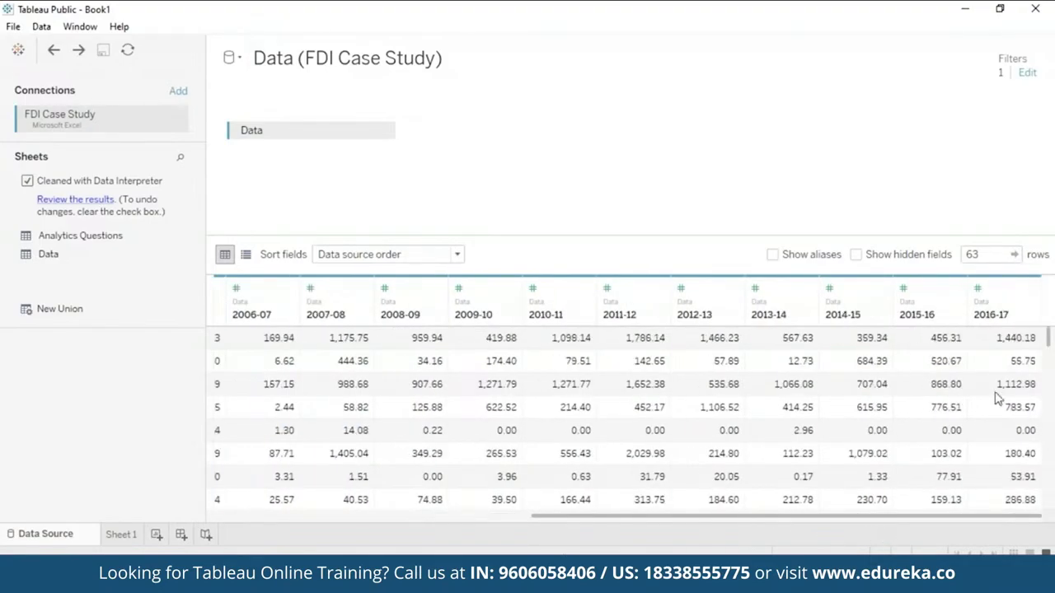
pyautogui.keyDown('shift'); pyautogui.click(975, 311); pyautogui.keyUp('shift')
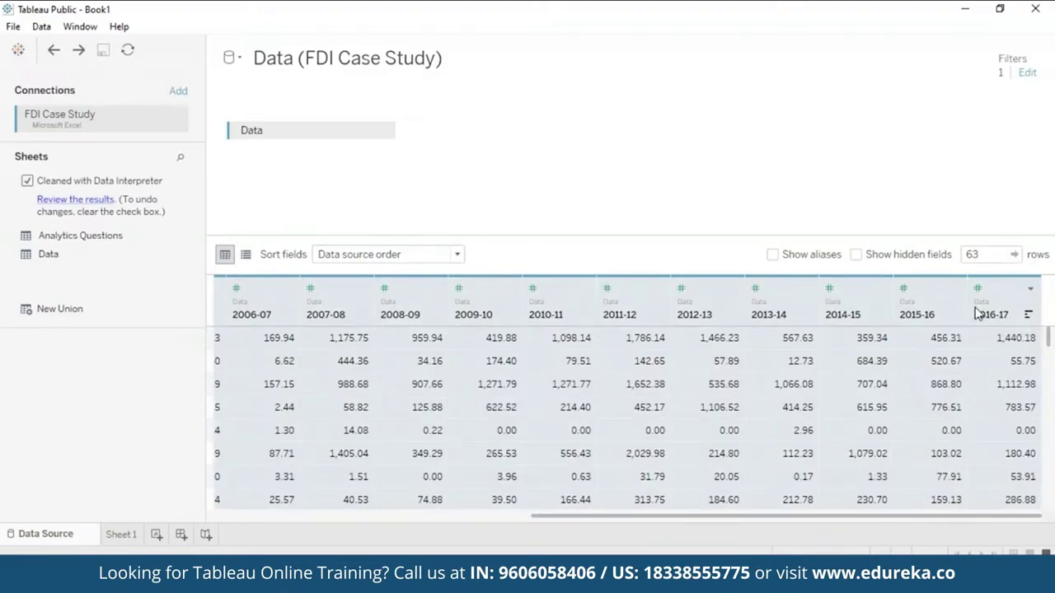
pyautogui.rightClick(975, 313)
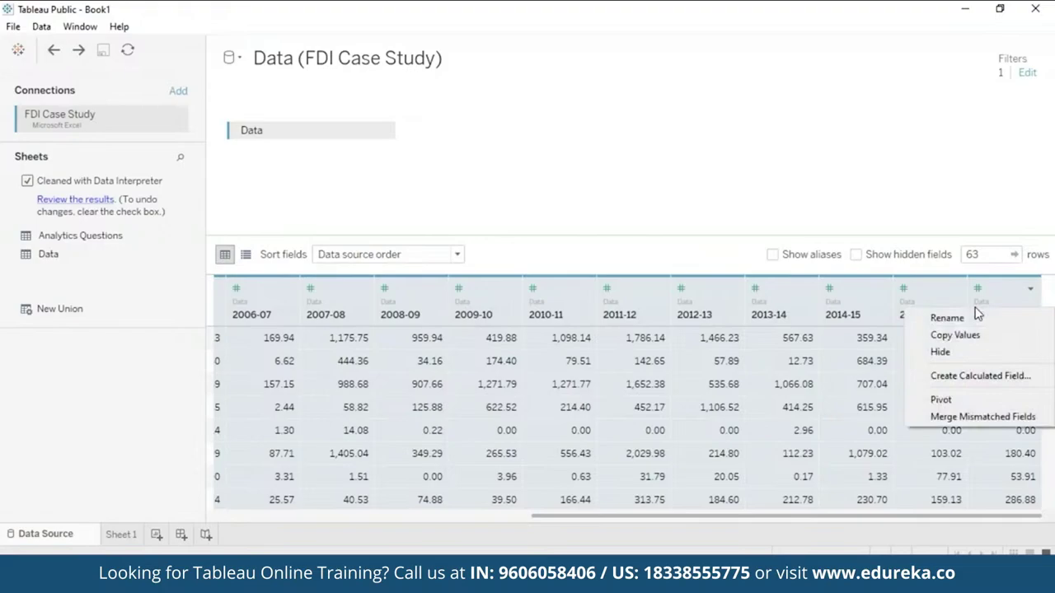
pyautogui.click(971, 399)
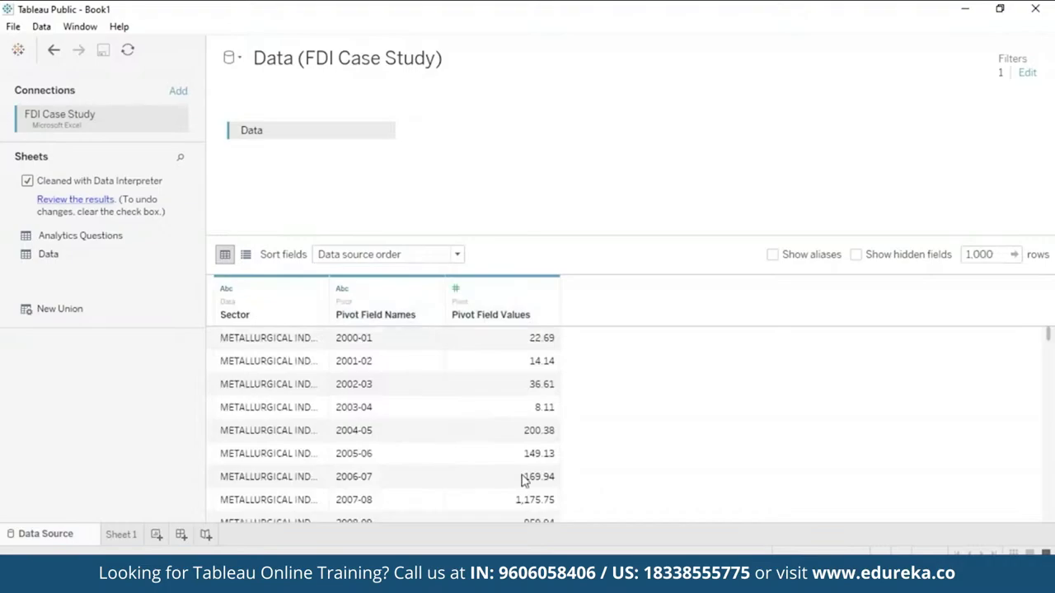
# Step: Look over the pivoted rows and rename the Pivot Field Names column to Year
pyautogui.click(1051, 468)
pyautogui.scroll(-10, 1007, 460)
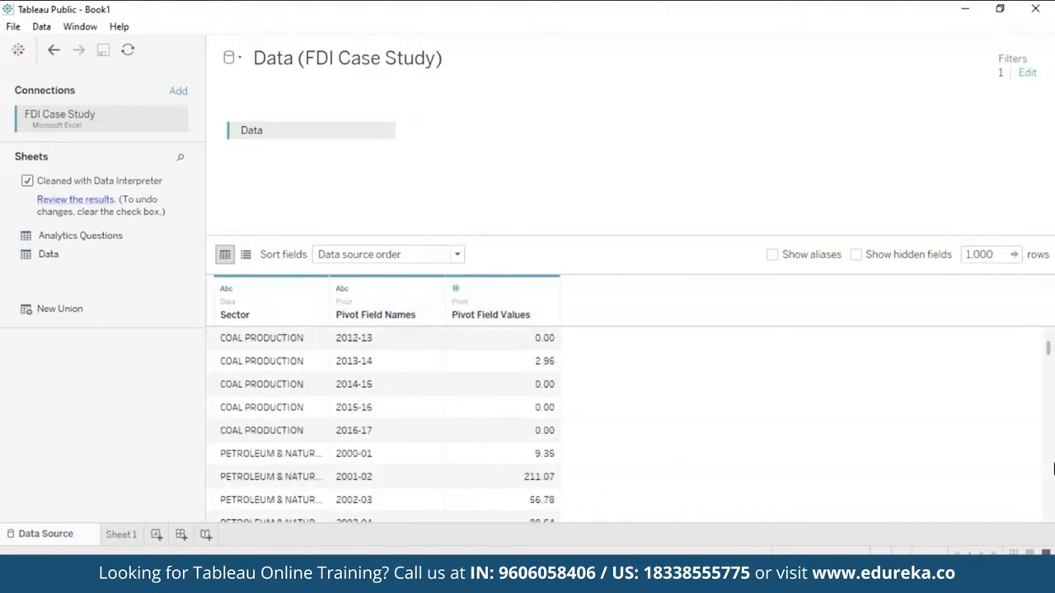
pyautogui.rightClick(396, 319)
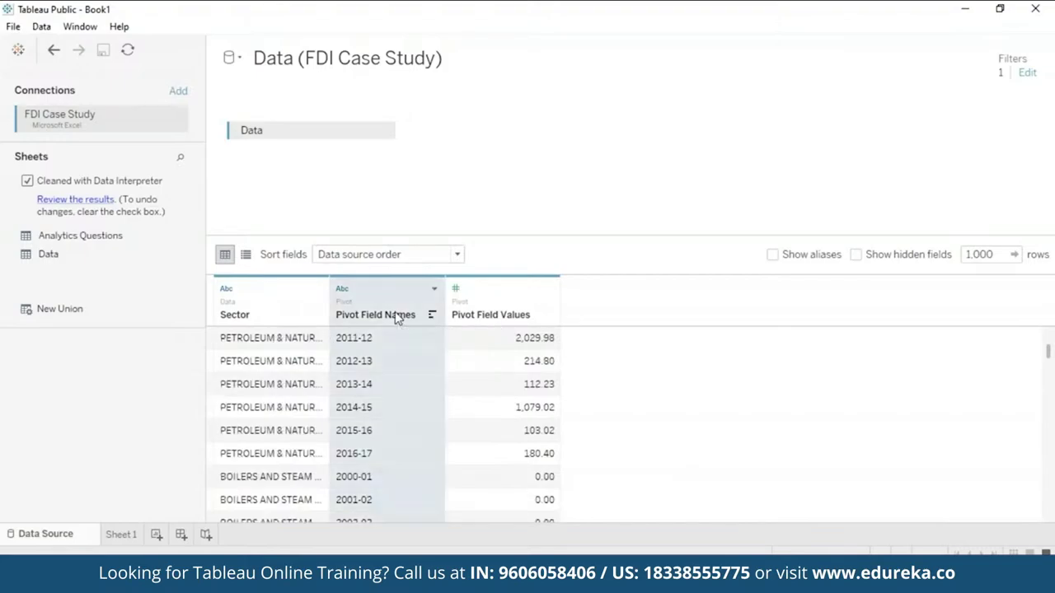
pyautogui.click(435, 322)
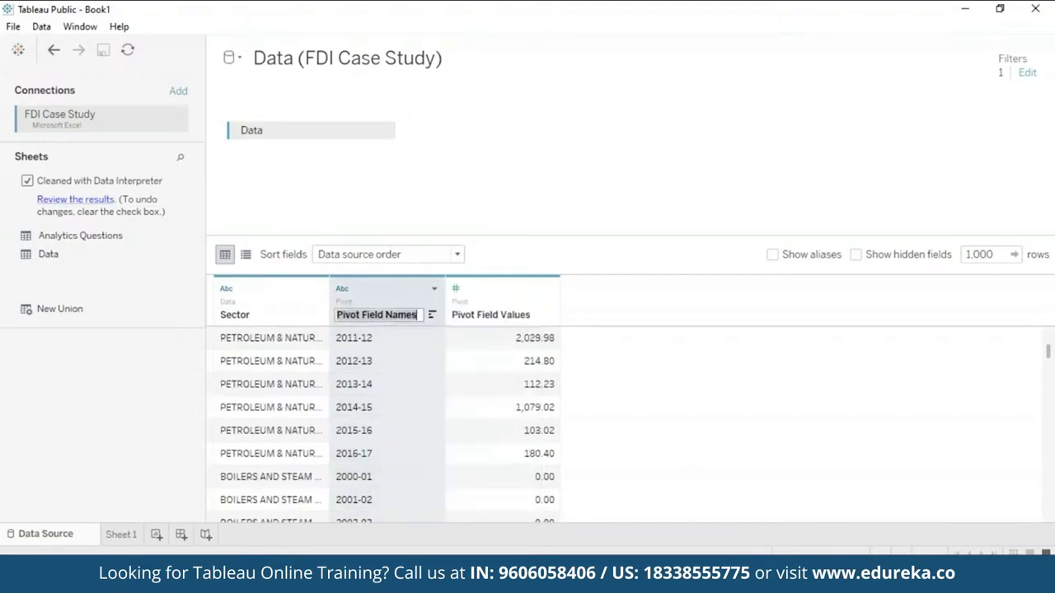
pyautogui.press('BackSpace')
pyautogui.write('Year')
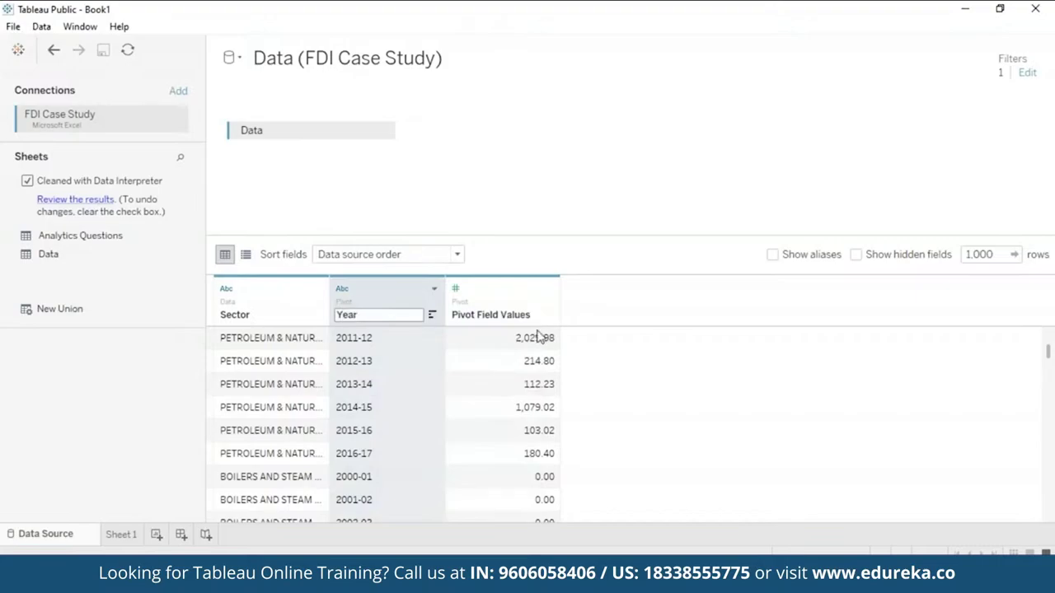
pyautogui.press('Return')
# Step: Rename the Pivot Field Values column to FDI Value
pyautogui.rightClick(461, 319)
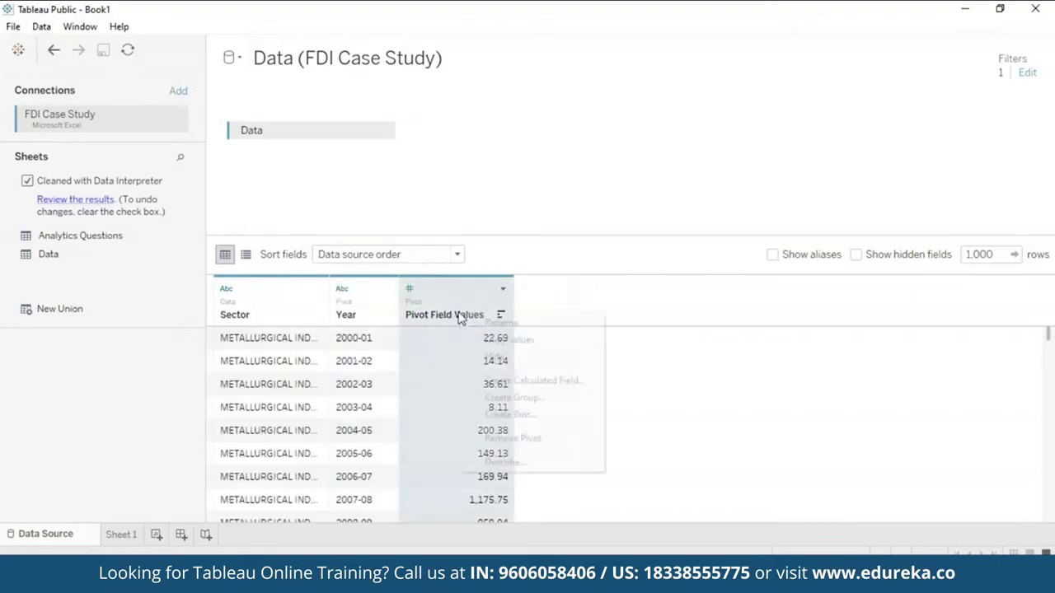
pyautogui.click(501, 322)
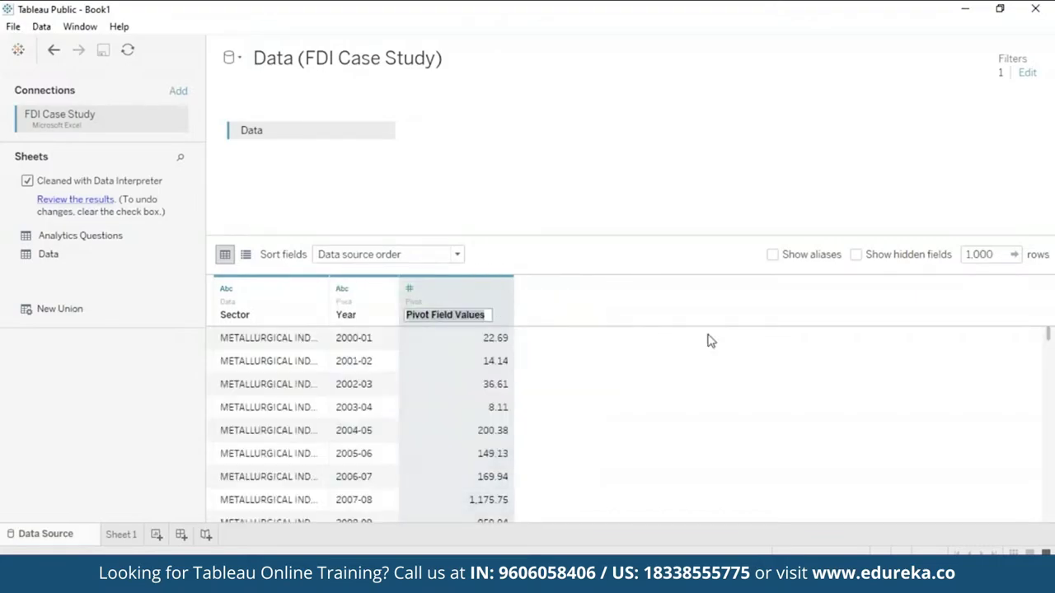
pyautogui.write('FDI Value')
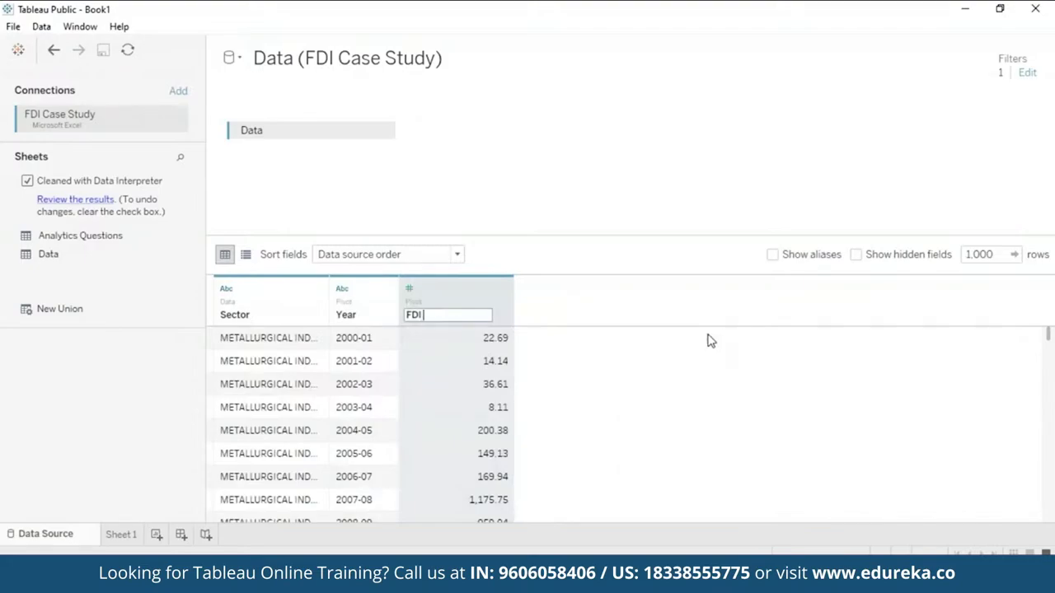
pyautogui.press('Return')
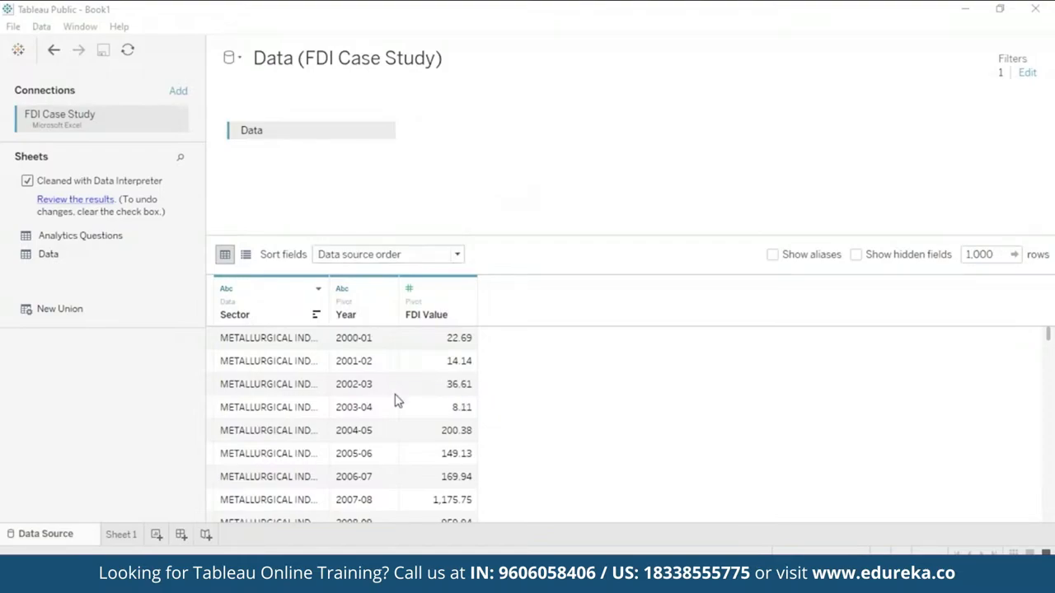
# Step: Create a calculated field from the Year column and name it Fiscal Year
pyautogui.moveTo(1050, 332)
pyautogui.mouseDown()
pyautogui.moveTo(1050, 350)
pyautogui.moveTo(1050, 331)
pyautogui.mouseUp()
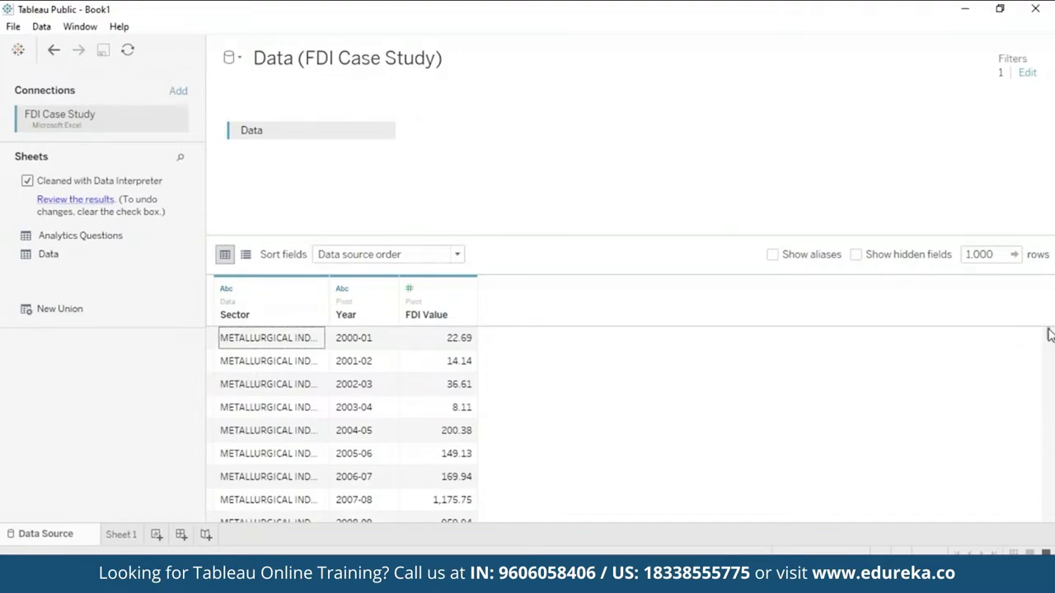
pyautogui.rightClick(358, 316)
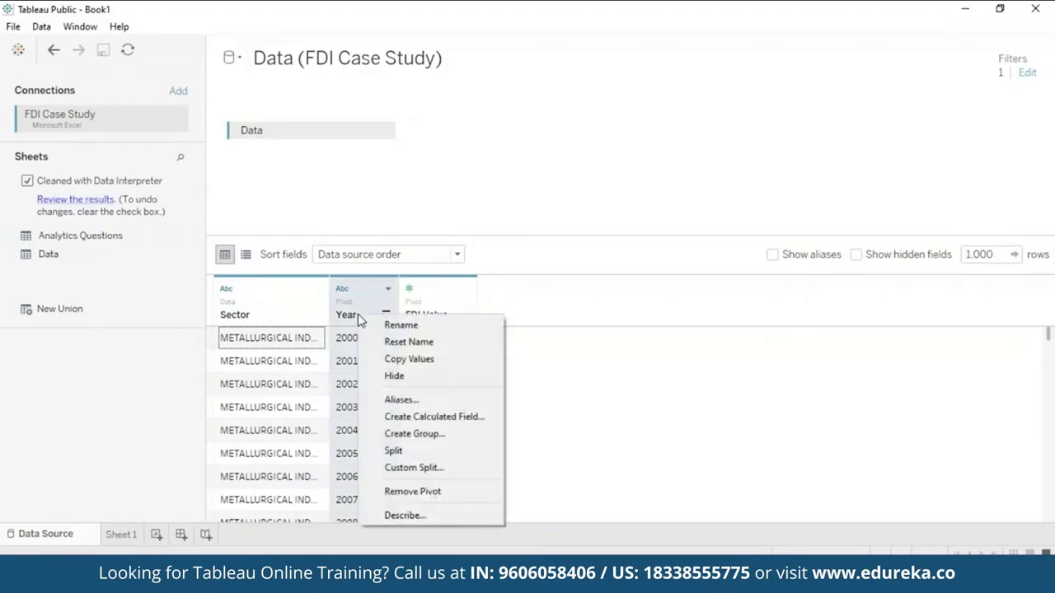
pyautogui.click(458, 417)
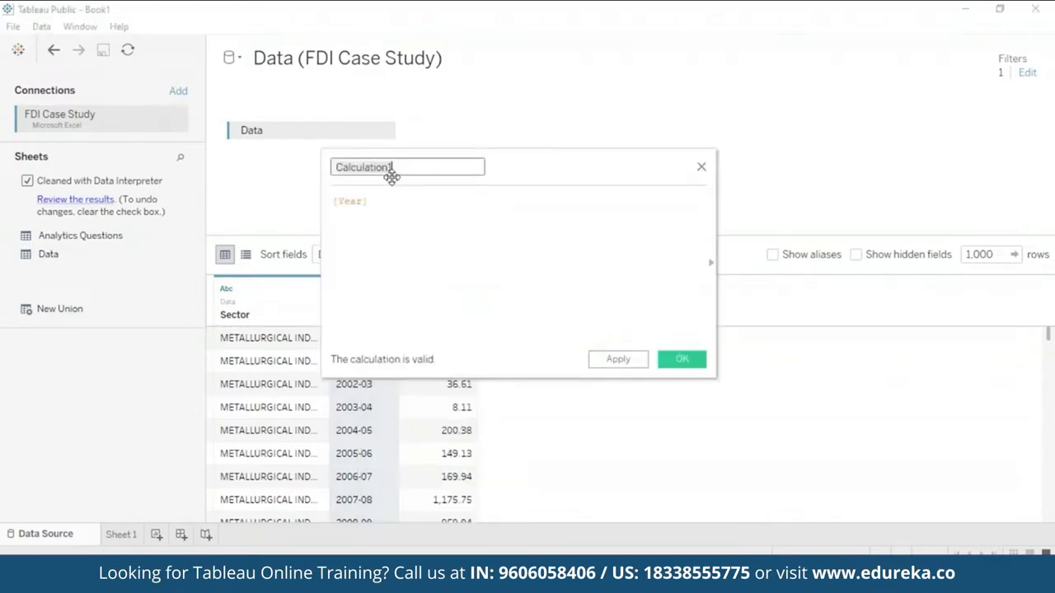
pyautogui.hotkey('ctrl', 'a')
pyautogui.press('BackSpace')
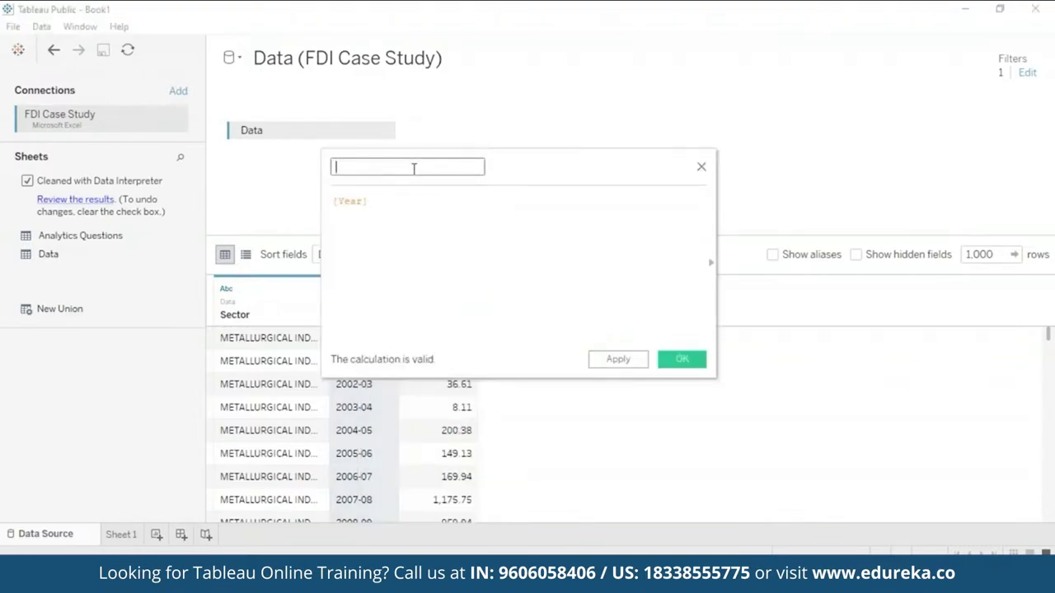
pyautogui.write('Fiscal Year')
pyautogui.click(388, 201)
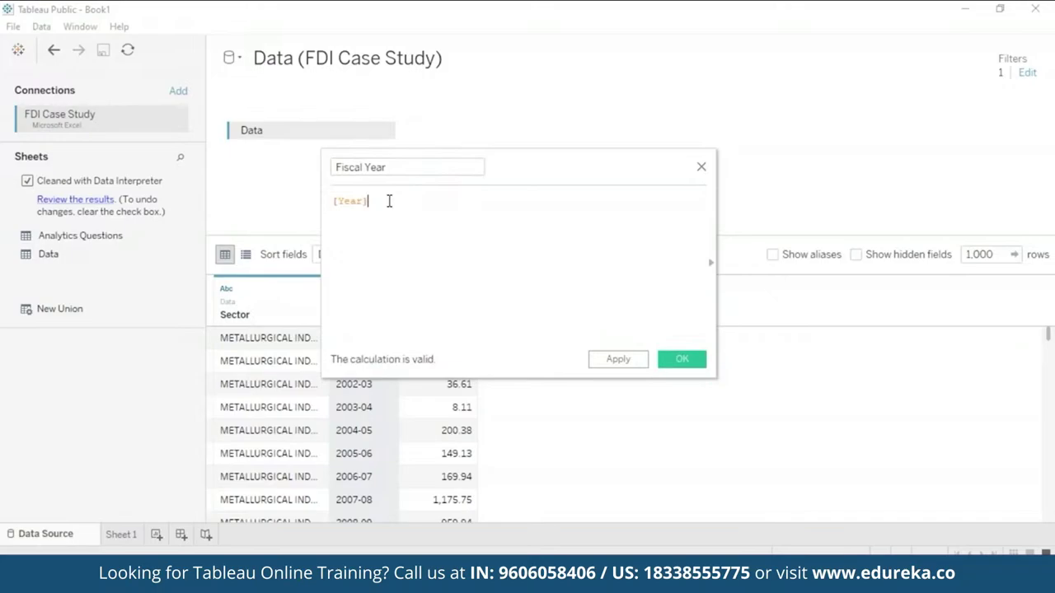
# Step: Define the Fiscal Year formula as LEFT([Year],4), apply it and close the calculation editor
pyautogui.click(336, 201)
pyautogui.write('L')
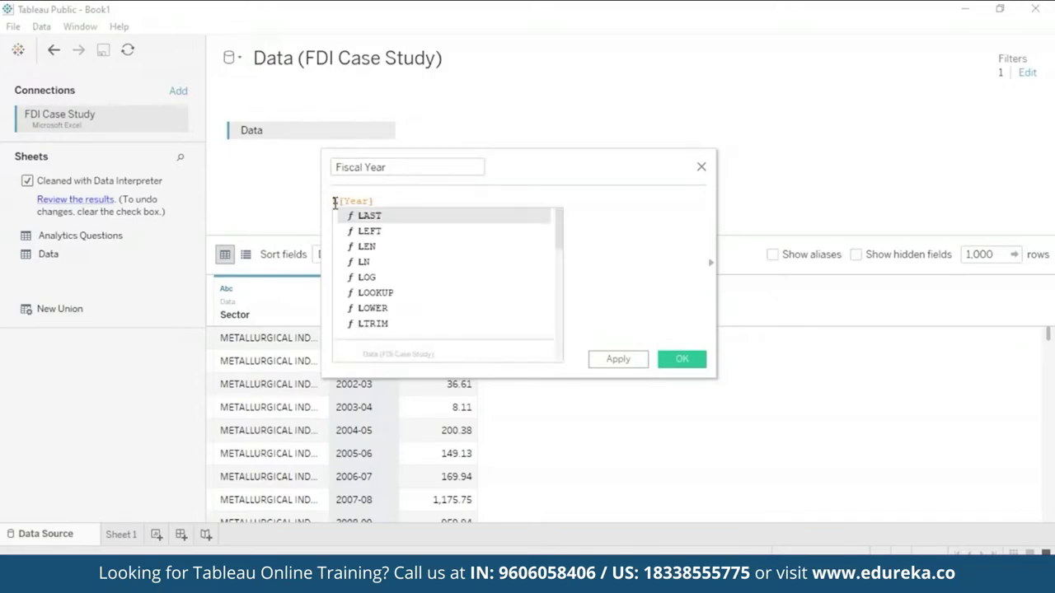
pyautogui.doubleClick(368, 231)
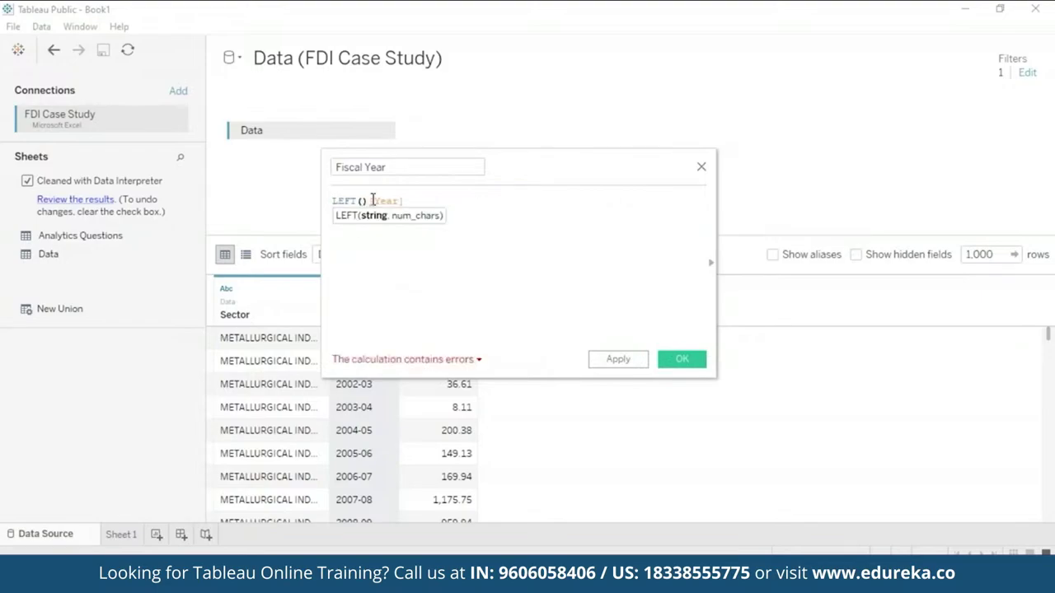
pyautogui.moveTo(369, 201); pyautogui.dragTo(417, 203)
pyautogui.hotkey('ctrl', 'x')
pyautogui.press('Left')
pyautogui.press('Left')
pyautogui.hotkey('ctrl', 'v')
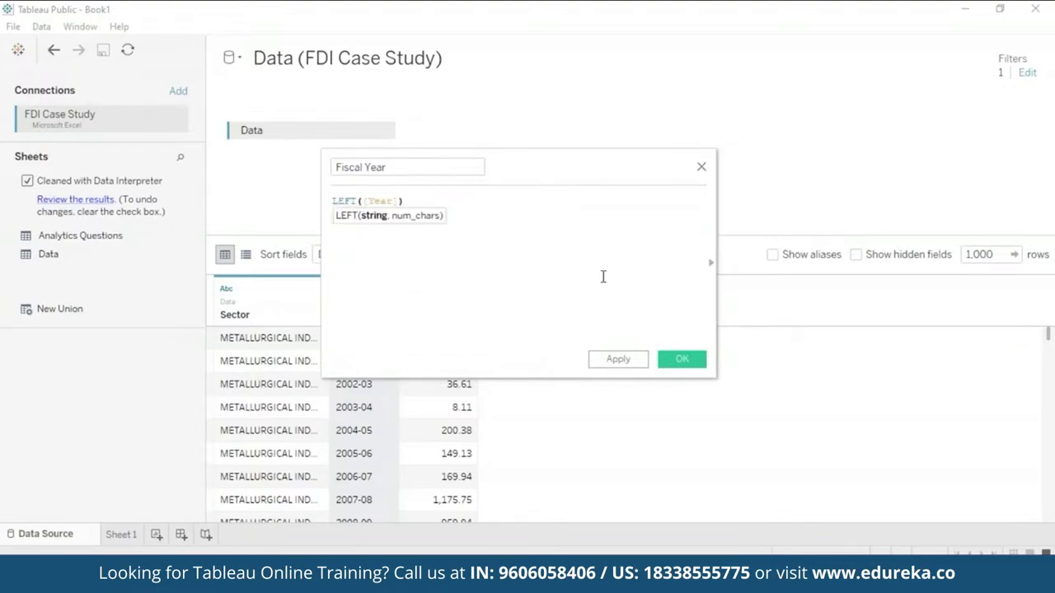
pyautogui.write(',')
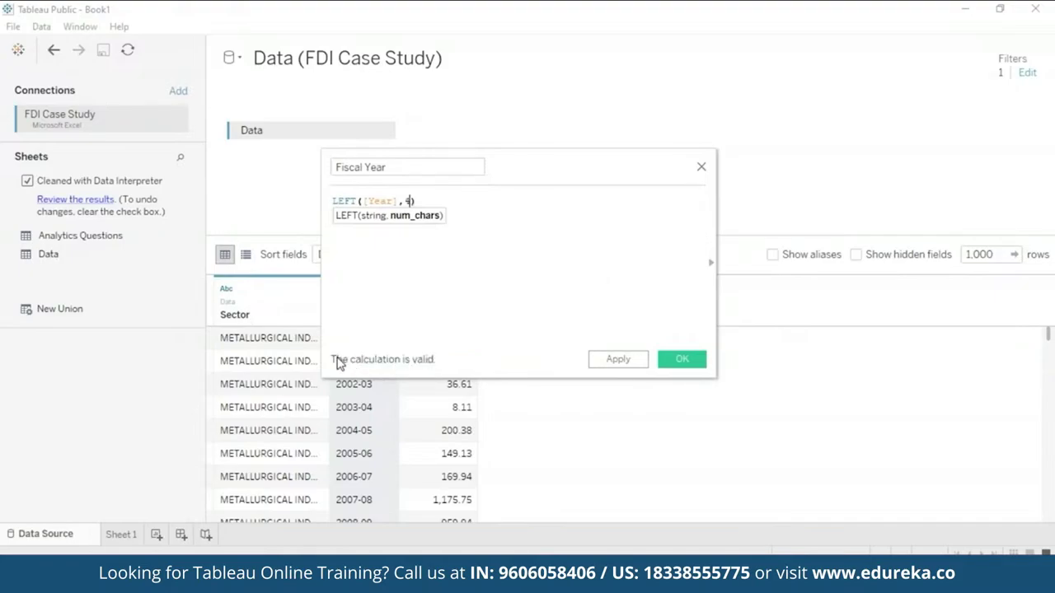
pyautogui.write(' 4')
pyautogui.click(627, 360)
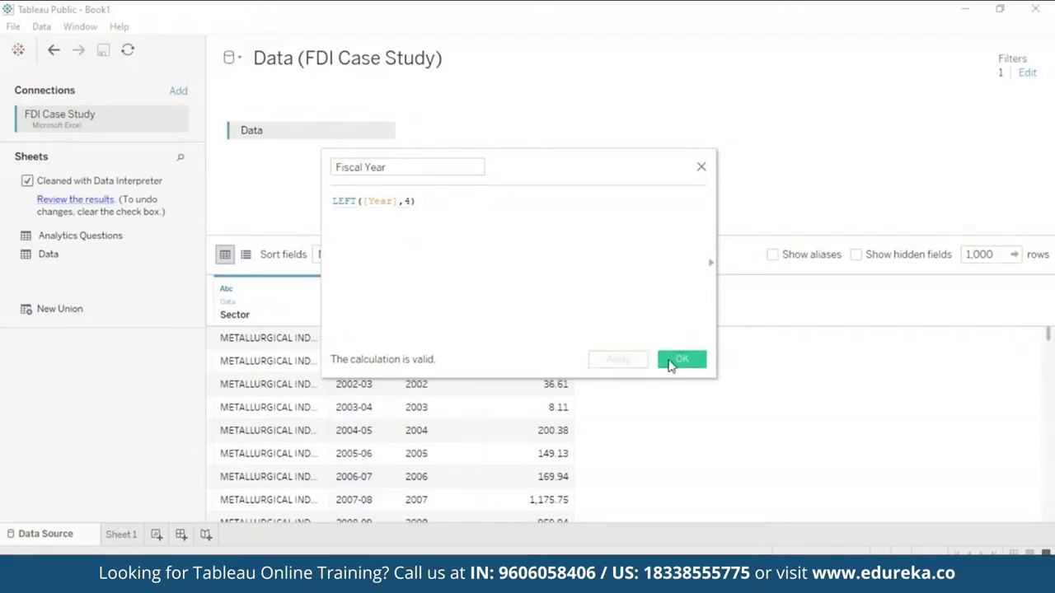
pyautogui.click(694, 364)
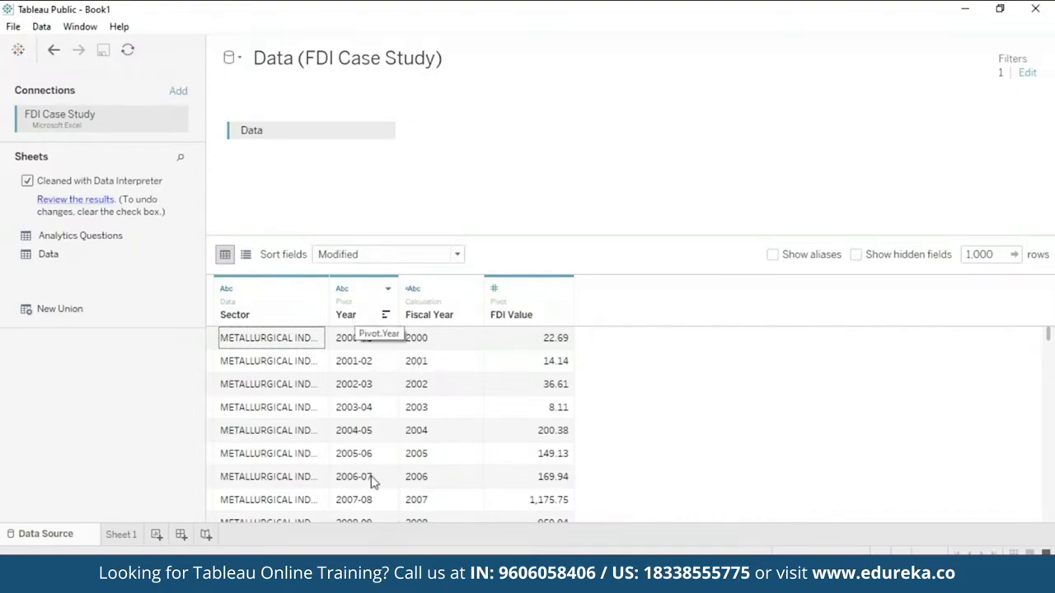
# Step: Hide the original Year column in the data source grid
pyautogui.click(386, 290)
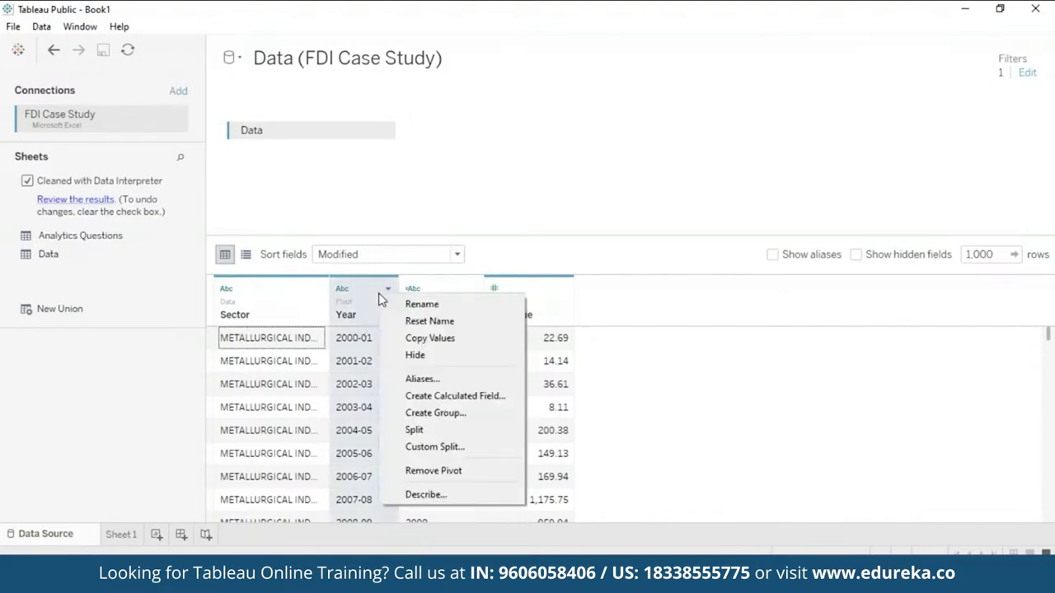
pyautogui.click(417, 355)
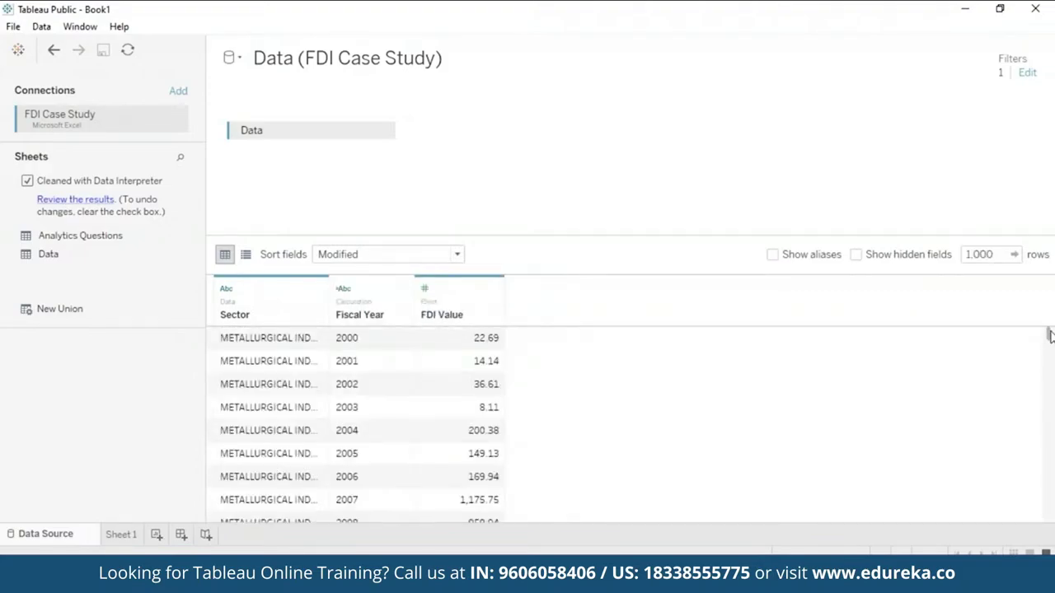
pyautogui.moveTo(1049, 335)
pyautogui.mouseDown()
pyautogui.moveTo(1049, 371)
pyautogui.moveTo(1047, 325)
pyautogui.mouseUp()
# Step: Go to Sheet 1, look over the Show Me chart types and collapse the Show Me list
pyautogui.click(121, 536)
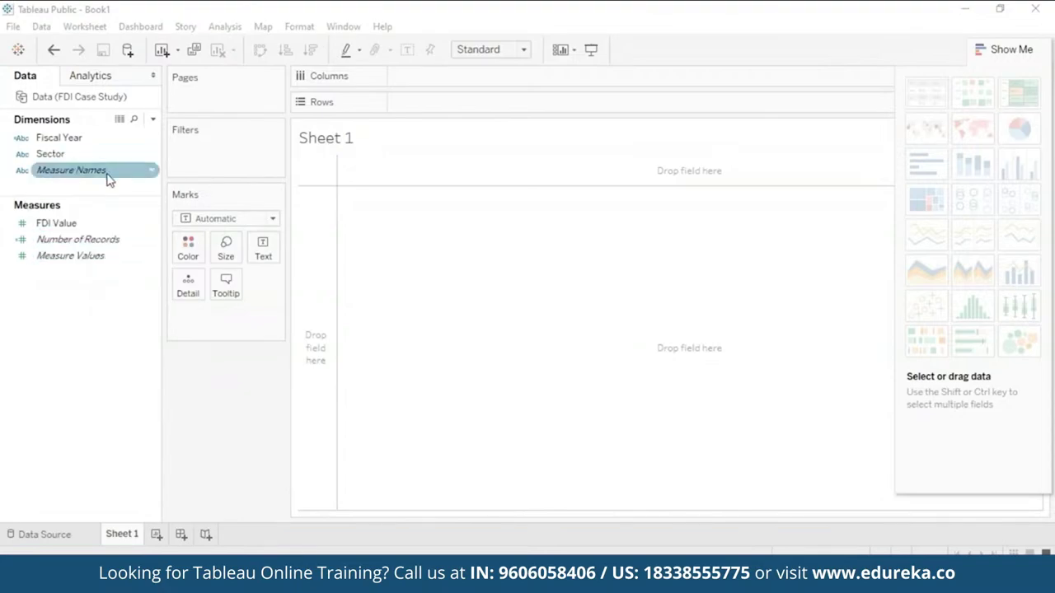
pyautogui.click(118, 83)
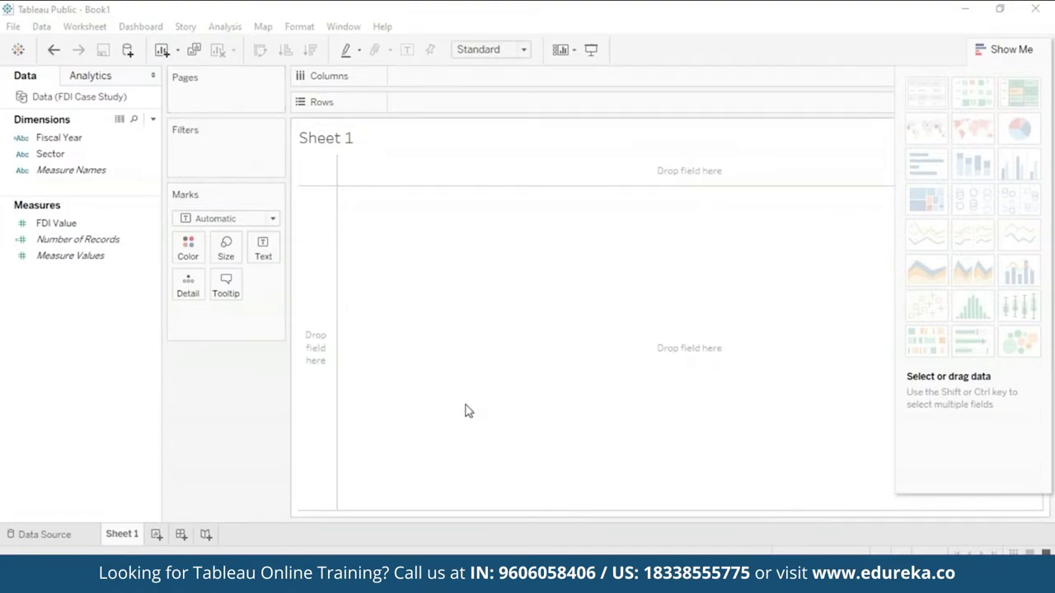
pyautogui.click(423, 135)
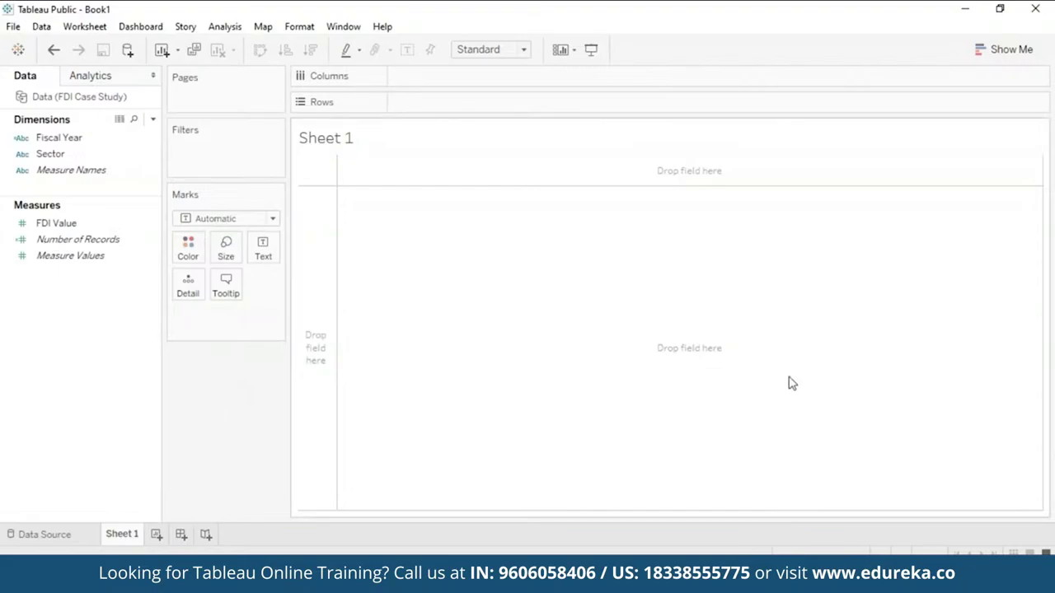
pyautogui.click(995, 51)
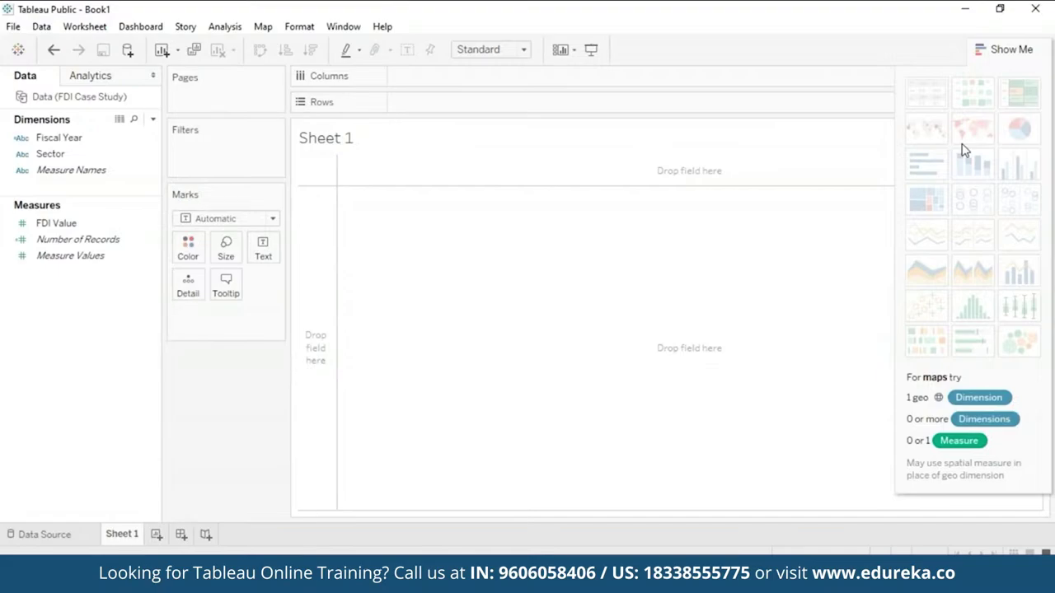
pyautogui.click(997, 53)
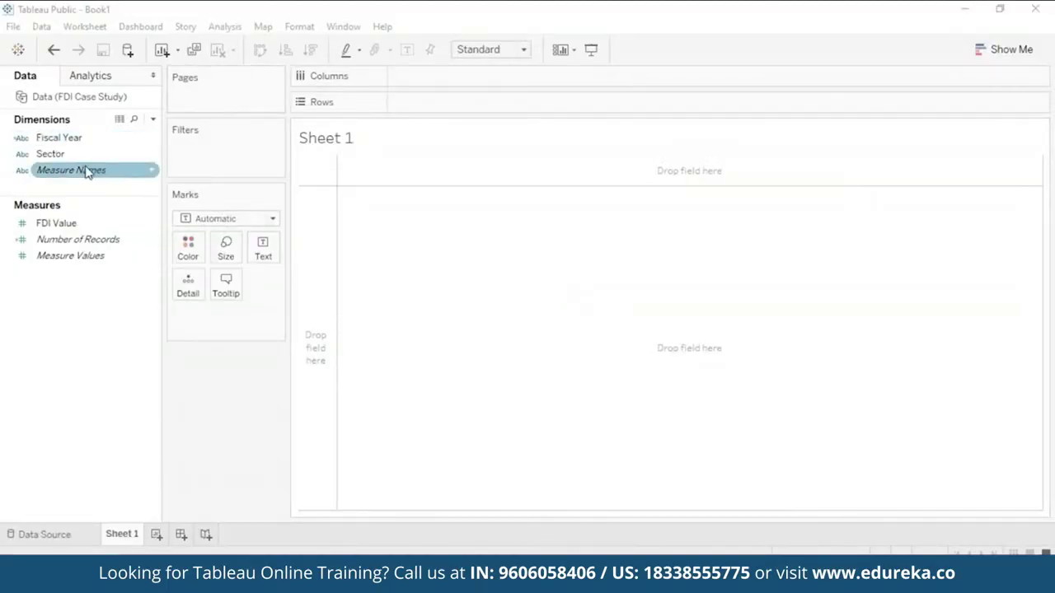
# Step: Put Sector on Rows and show the sum of FDI Value as text beside each sector
pyautogui.moveTo(80, 156)
pyautogui.mouseDown()
pyautogui.moveTo(282, 146)
pyautogui.moveTo(466, 118)
pyautogui.moveTo(448, 104)
pyautogui.mouseUp()
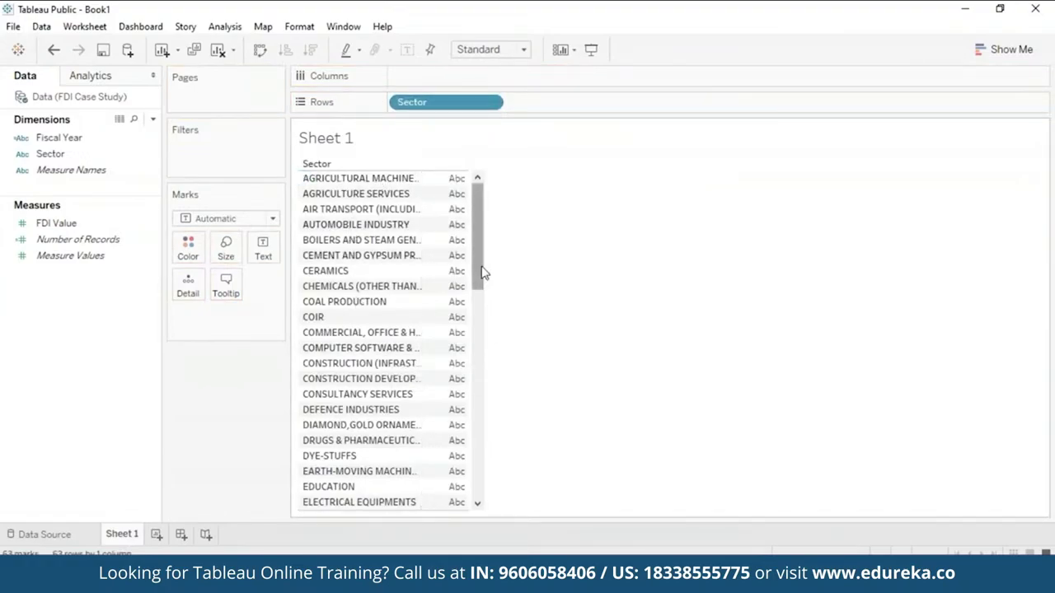
pyautogui.moveTo(482, 273); pyautogui.dragTo(418, 156)
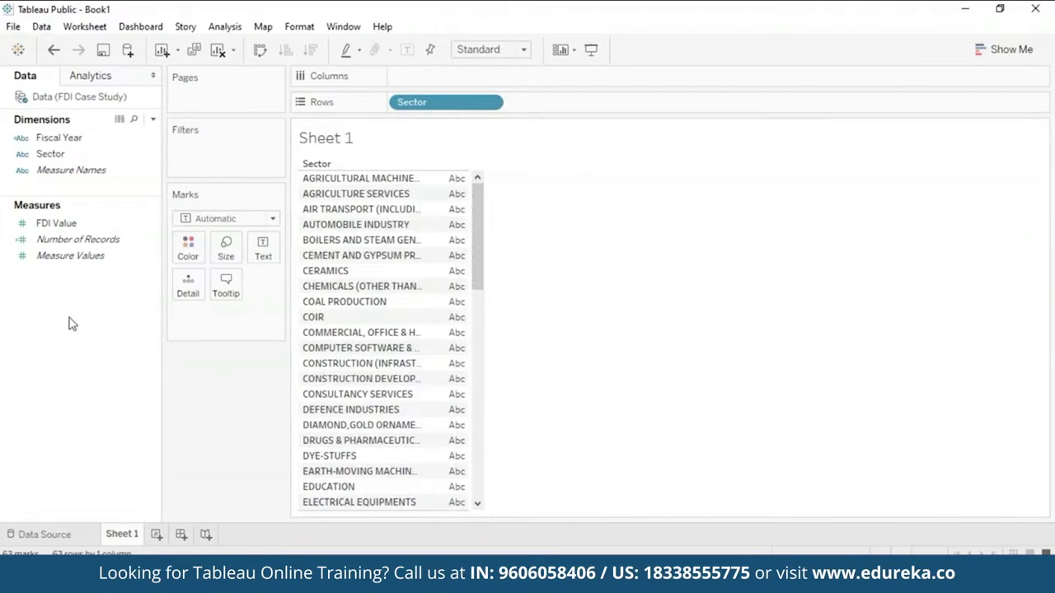
pyautogui.click(109, 225)
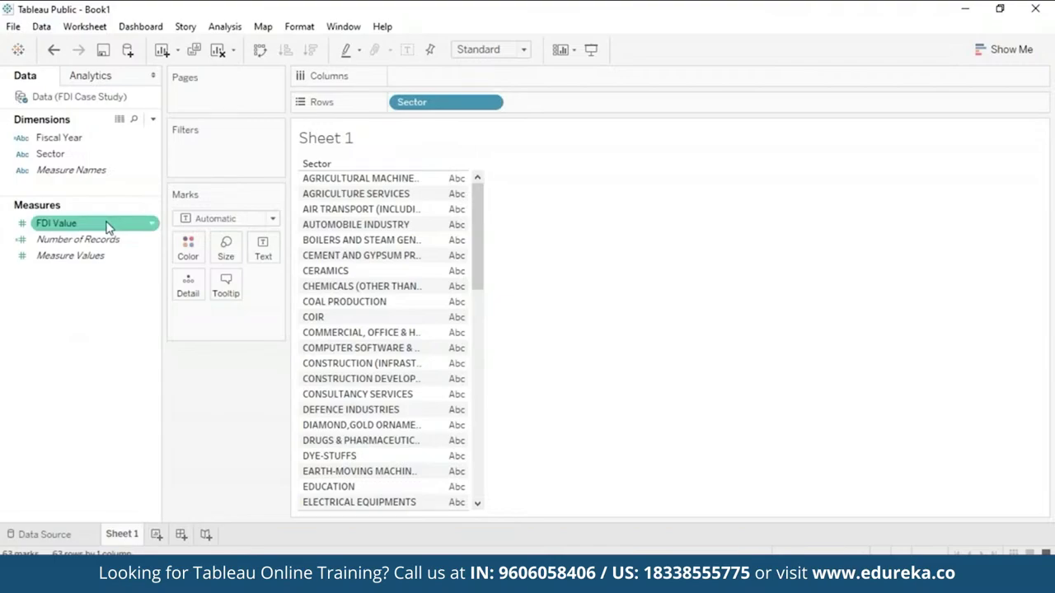
pyautogui.moveTo(106, 227); pyautogui.dragTo(452, 259)
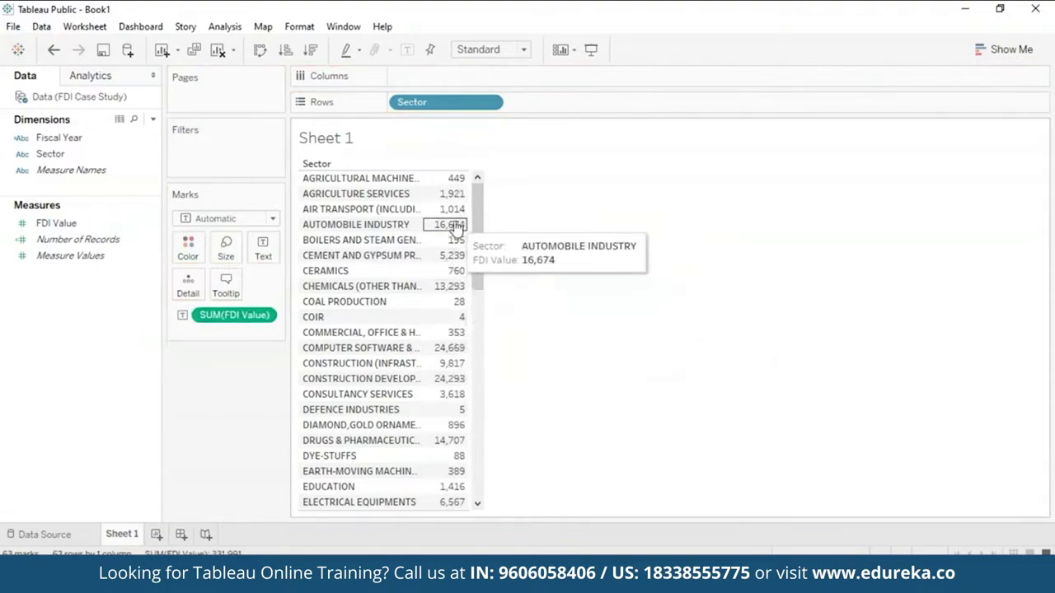
pyautogui.moveTo(454, 335)
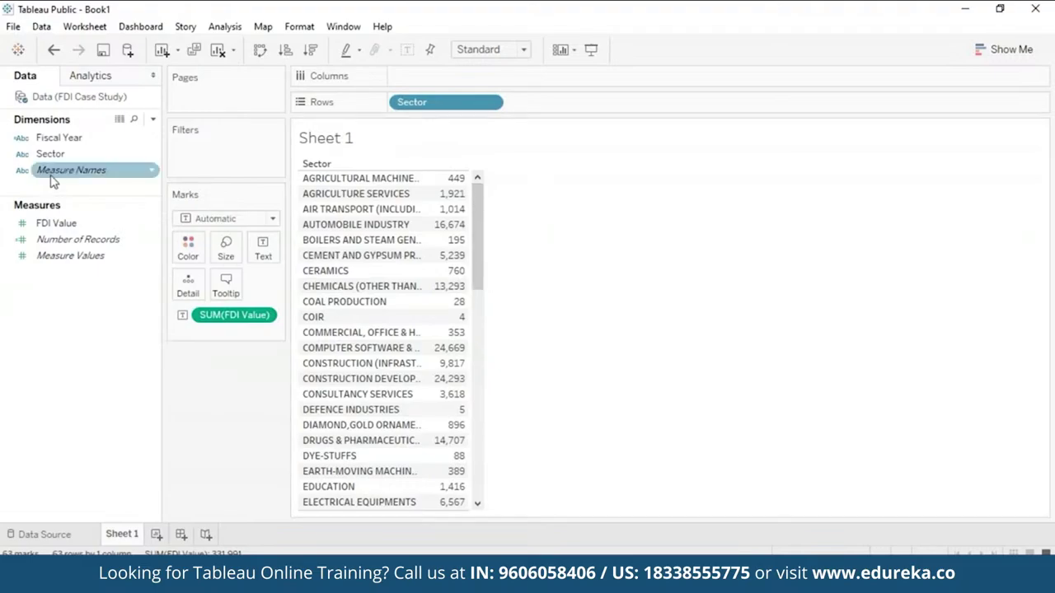
# Step: Add a Fiscal Year filter that keeps only 2016
pyautogui.click(69, 227)
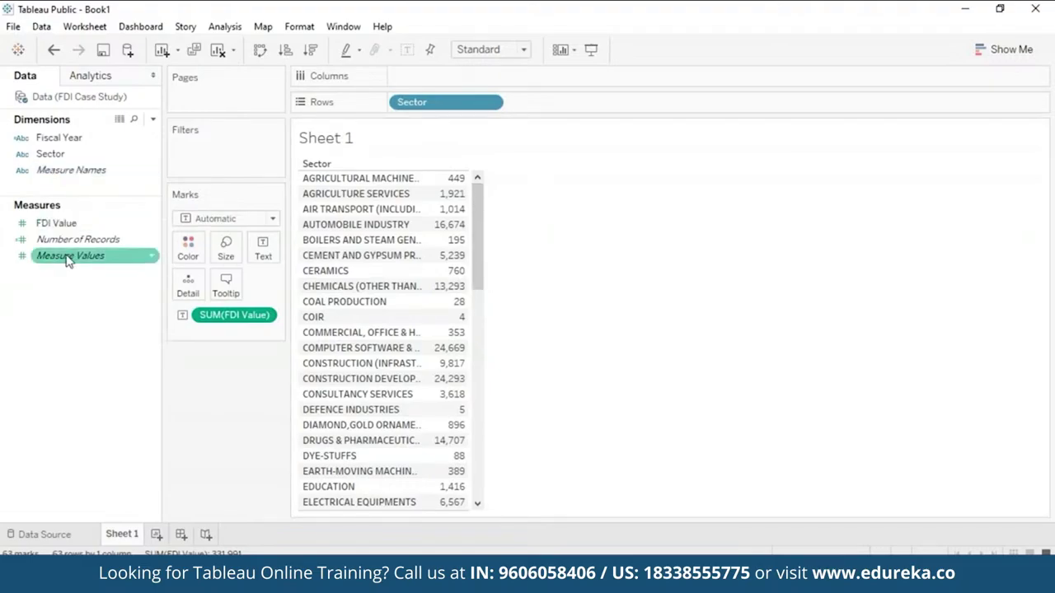
pyautogui.moveTo(75, 140); pyautogui.dragTo(205, 142)
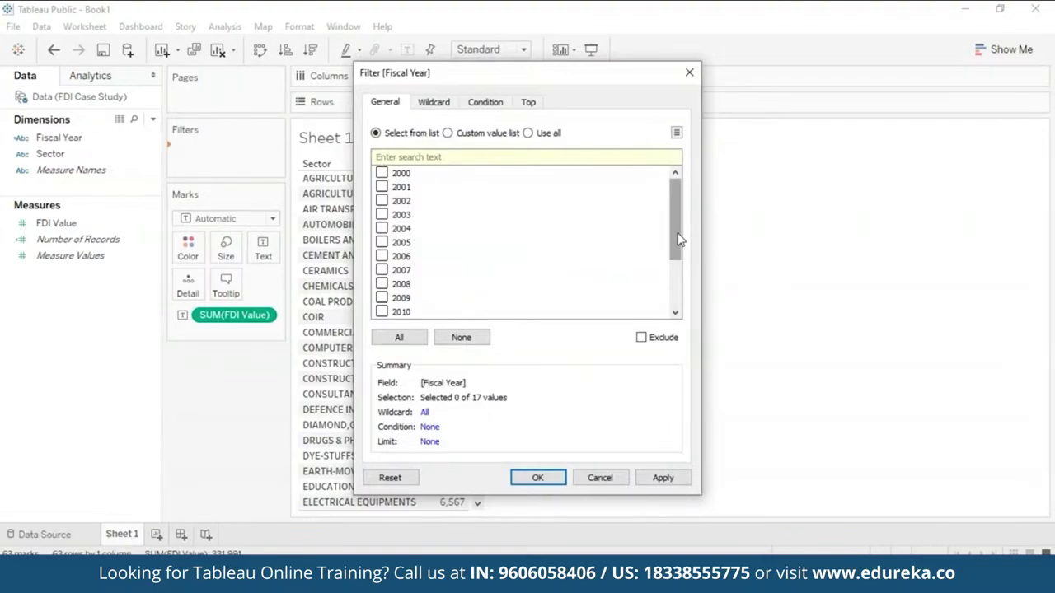
pyautogui.moveTo(675, 233); pyautogui.dragTo(675, 280)
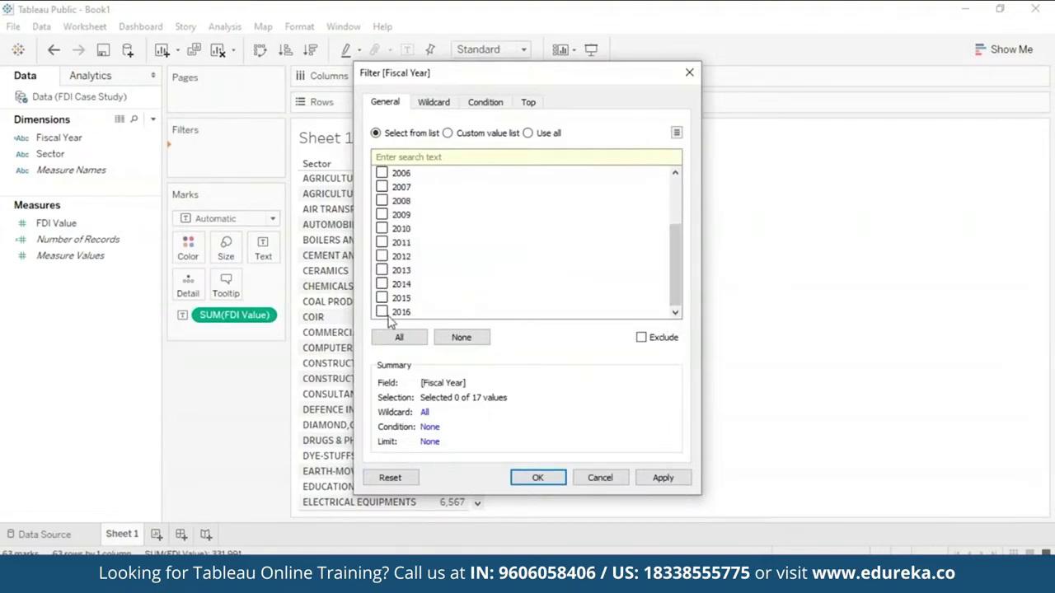
pyautogui.click(384, 314)
pyautogui.click(663, 478)
pyautogui.click(538, 478)
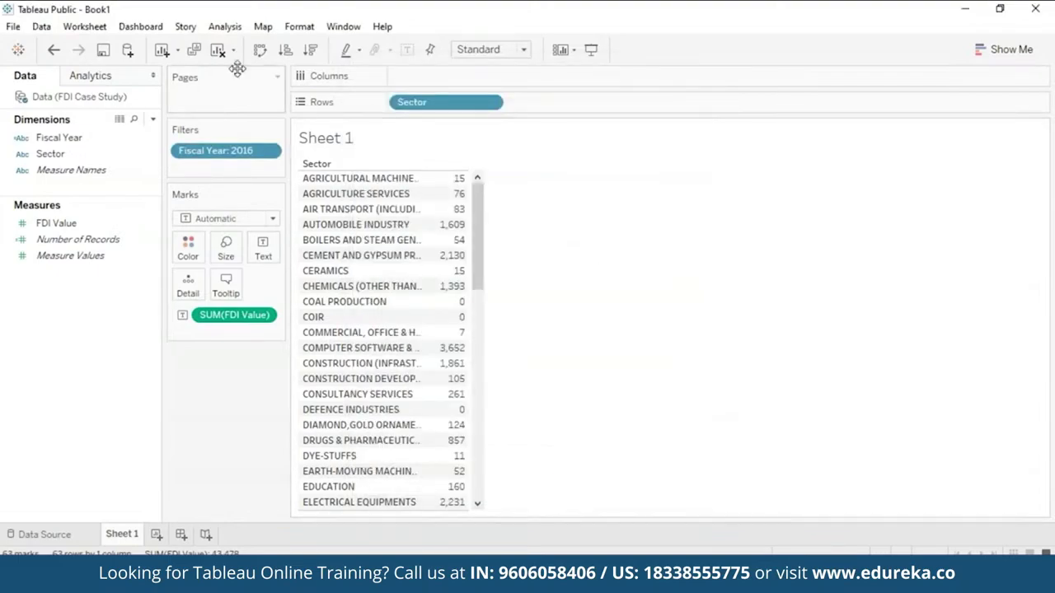
# Step: Sort the sectors by FDI Value in descending order and widen the Sector column to read the names
pyautogui.click(309, 51)
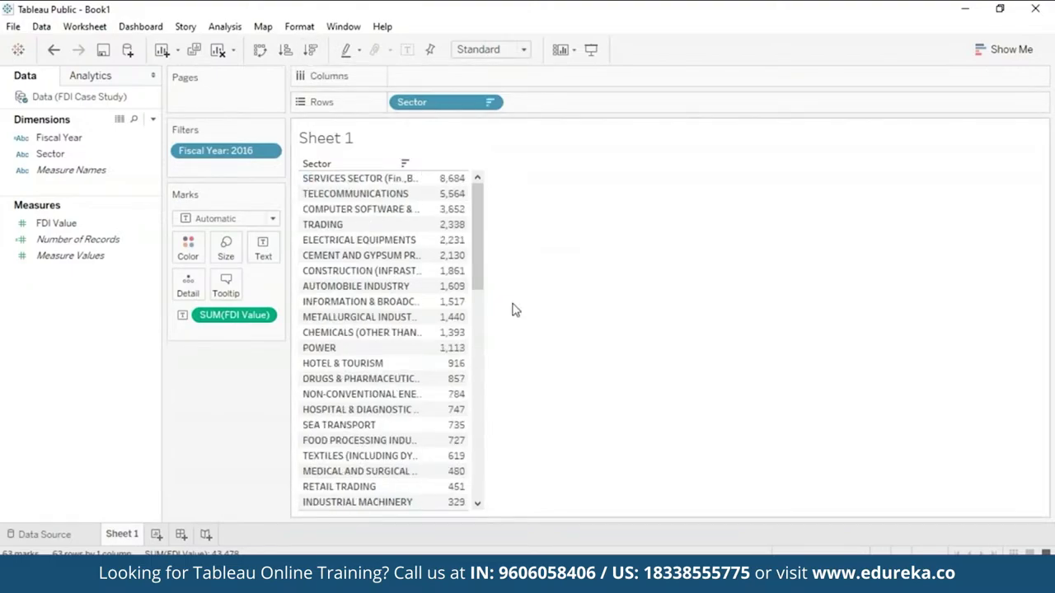
pyautogui.moveTo(462, 305)
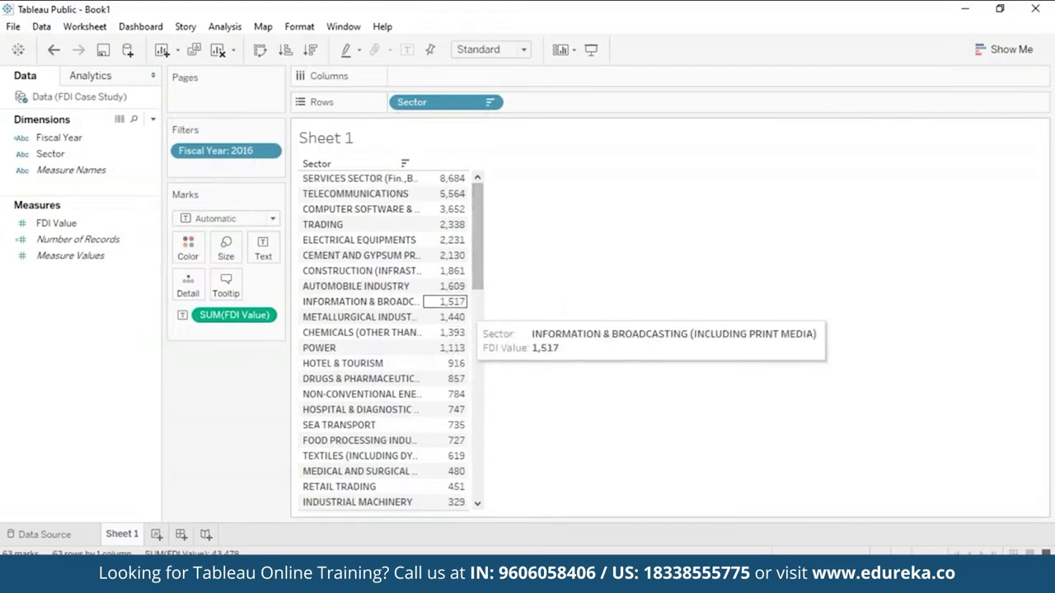
pyautogui.moveTo(437, 416)
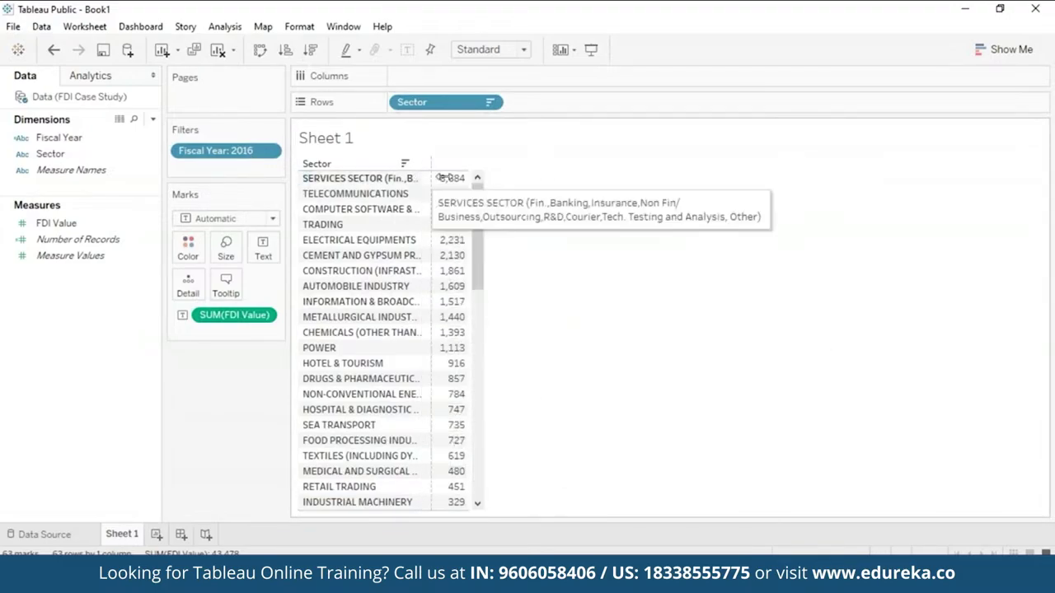
pyautogui.moveTo(480, 176); pyautogui.dragTo(550, 186)
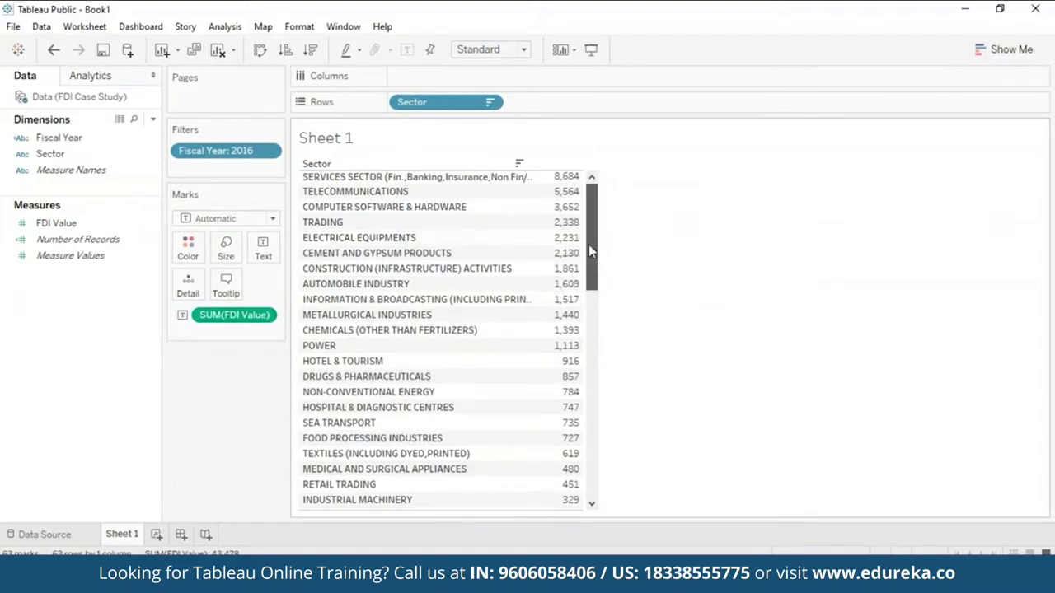
pyautogui.moveTo(588, 244); pyautogui.dragTo(596, 507)
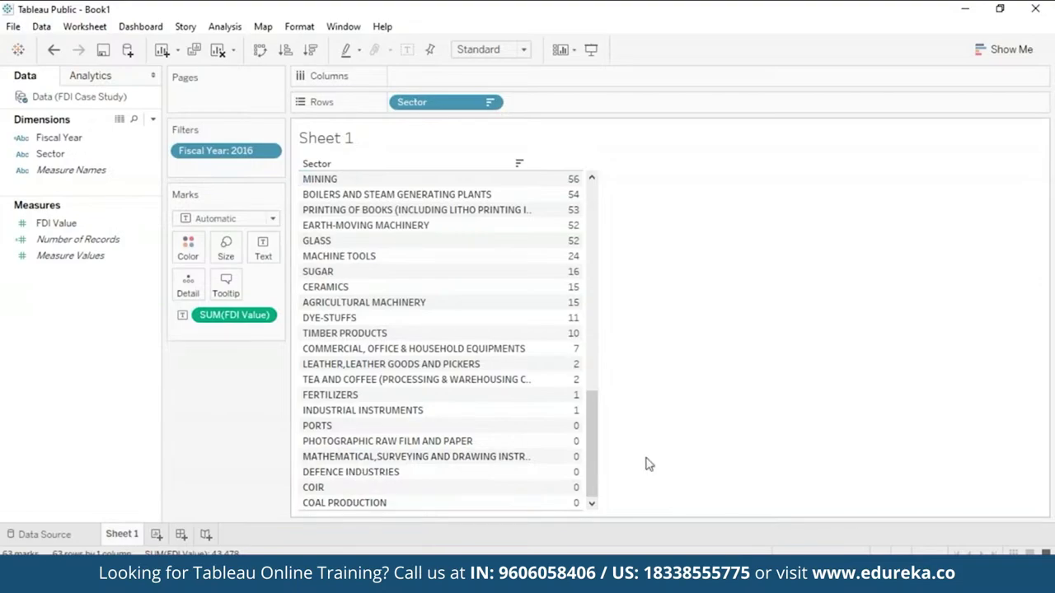
pyautogui.moveTo(596, 431); pyautogui.dragTo(757, 206)
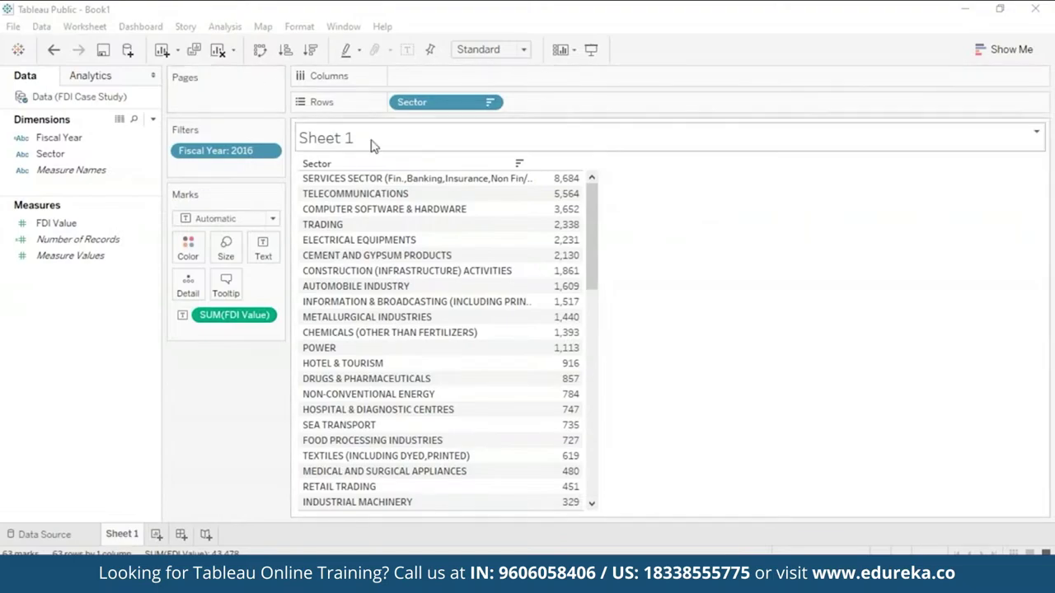
# Step: Edit the Fiscal Year filter so that all fiscal years are selected
pyautogui.click(269, 151)
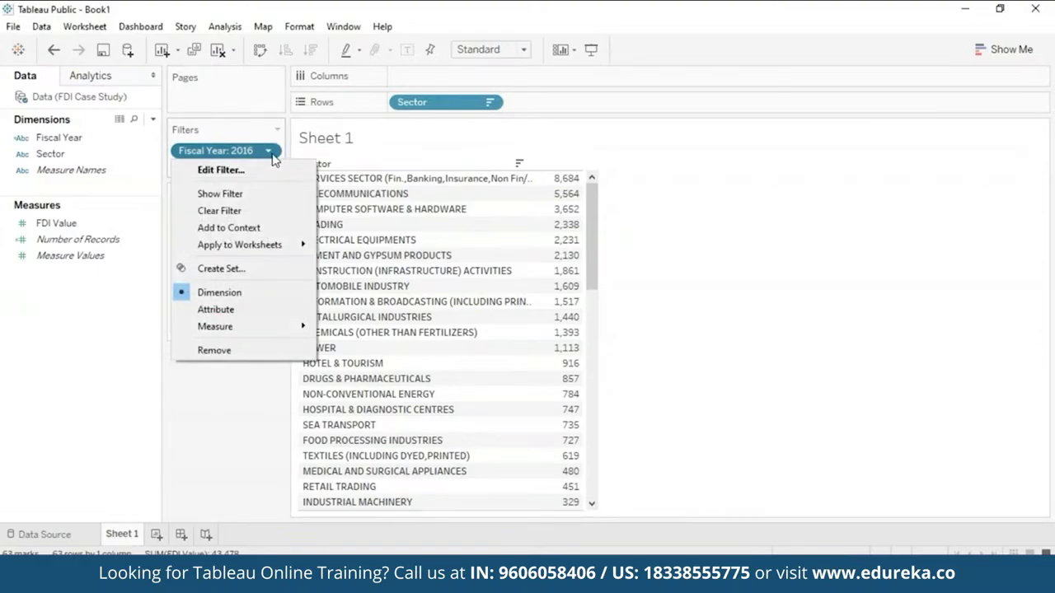
pyautogui.click(264, 172)
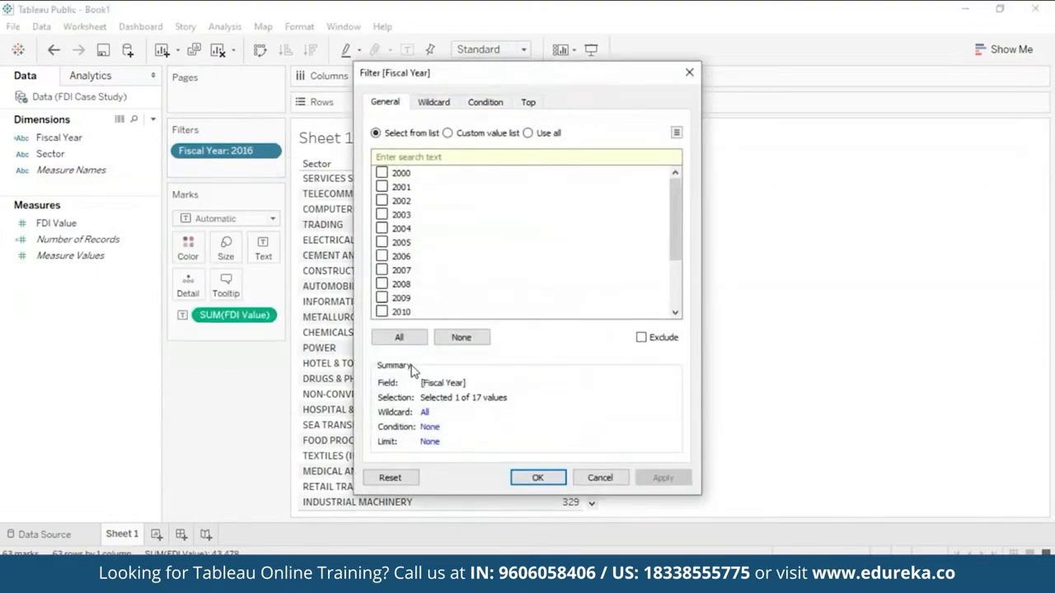
pyautogui.click(399, 337)
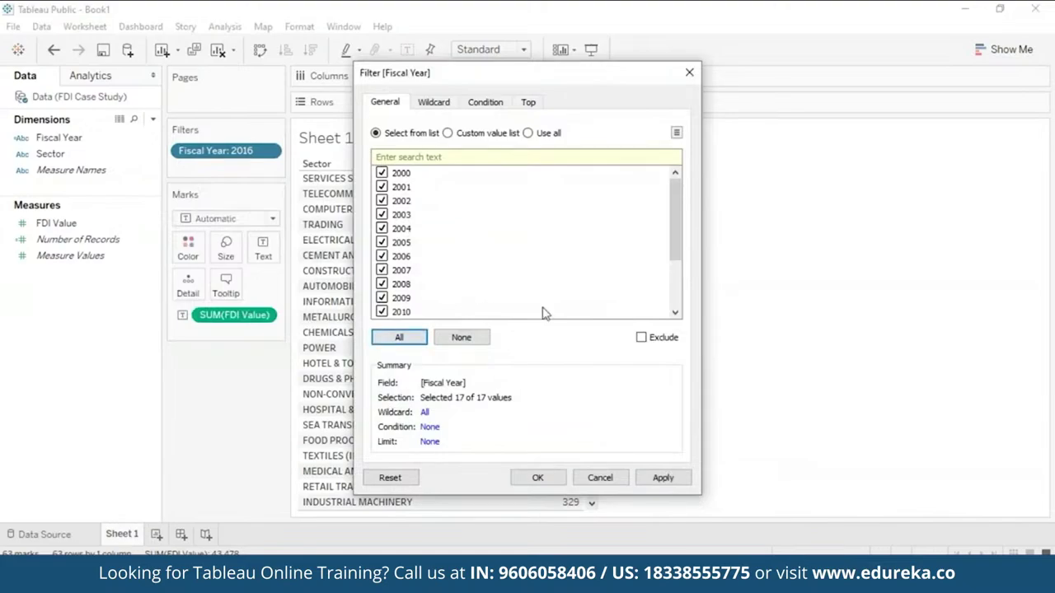
pyautogui.moveTo(676, 230); pyautogui.dragTo(524, 8)
# Step: Limit the Fiscal Year filter by field to the top 5 by maximum FDI Value and apply it
pyautogui.click(528, 101)
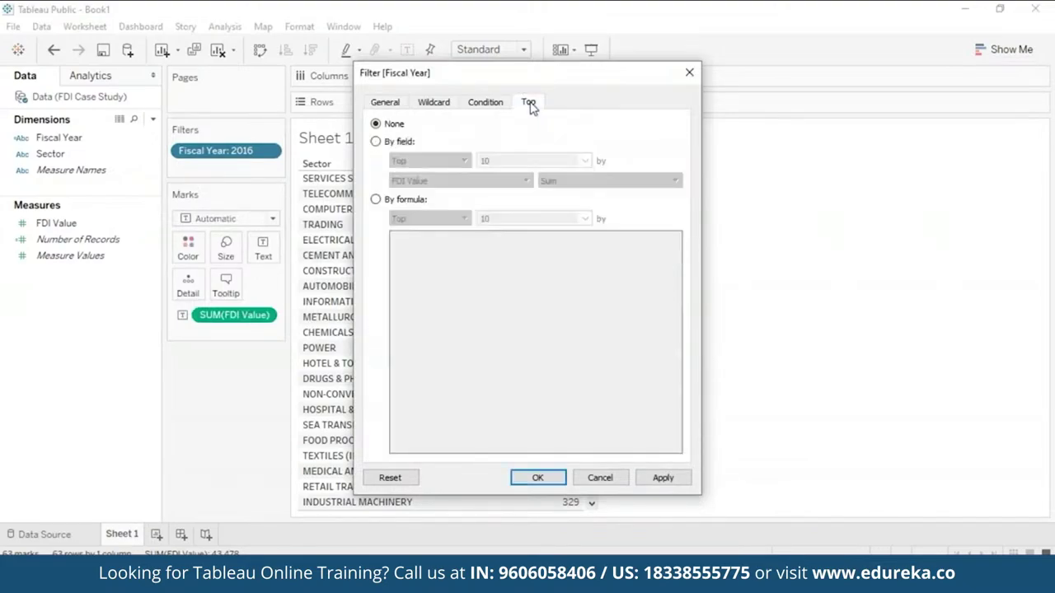
pyautogui.click(377, 143)
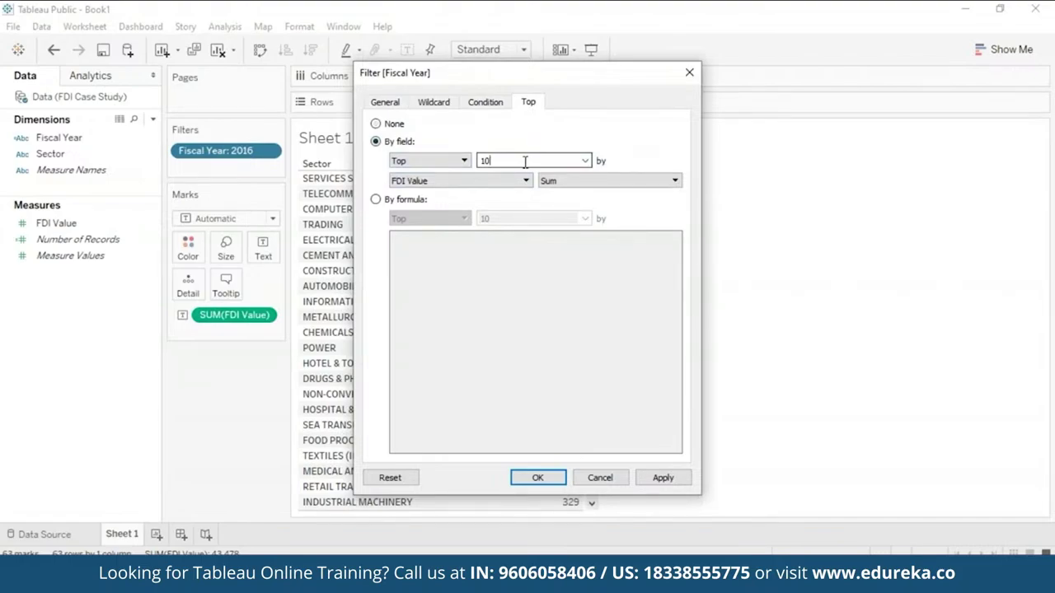
pyautogui.press('BackSpace')
pyautogui.press('BackSpace')
pyautogui.write('5')
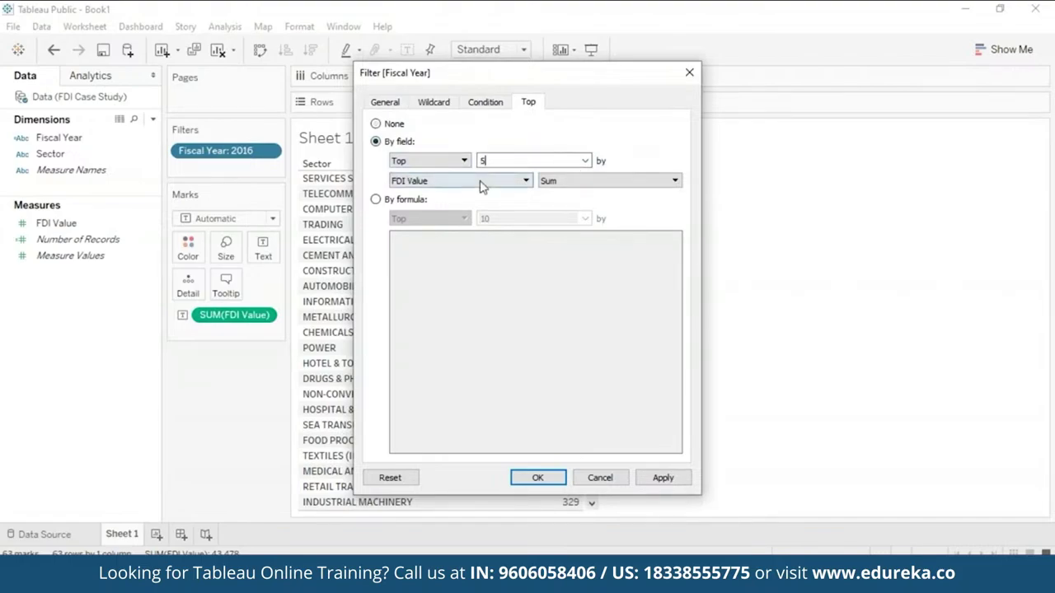
pyautogui.click(663, 180)
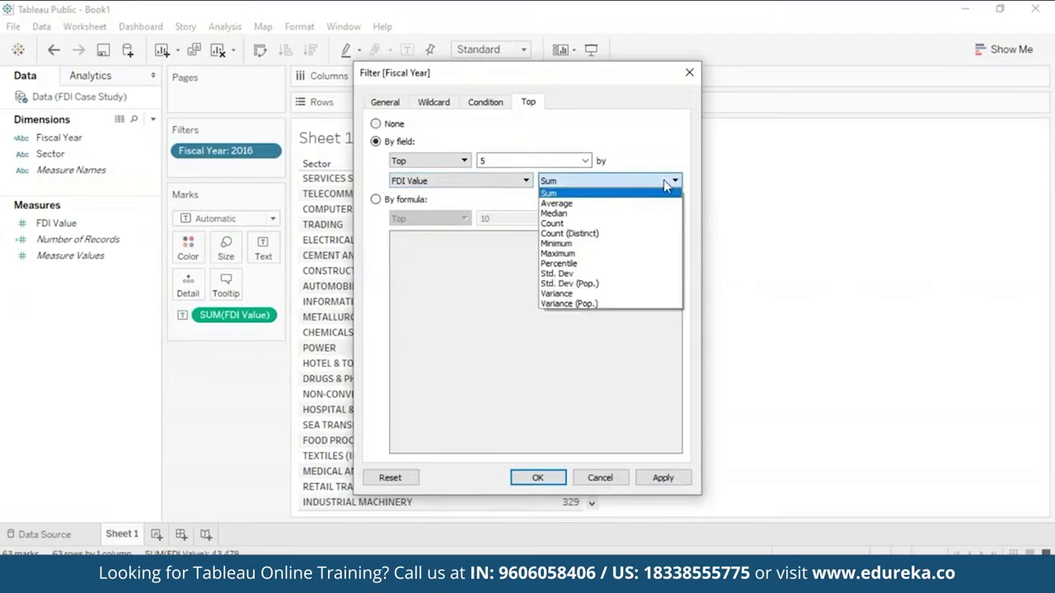
pyautogui.click(661, 255)
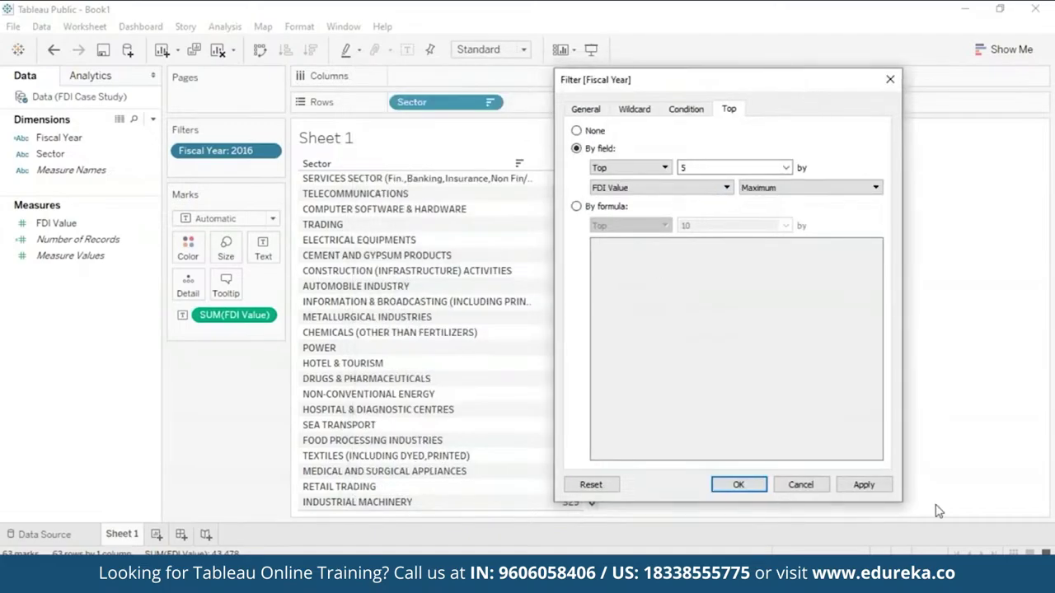
pyautogui.click(878, 487)
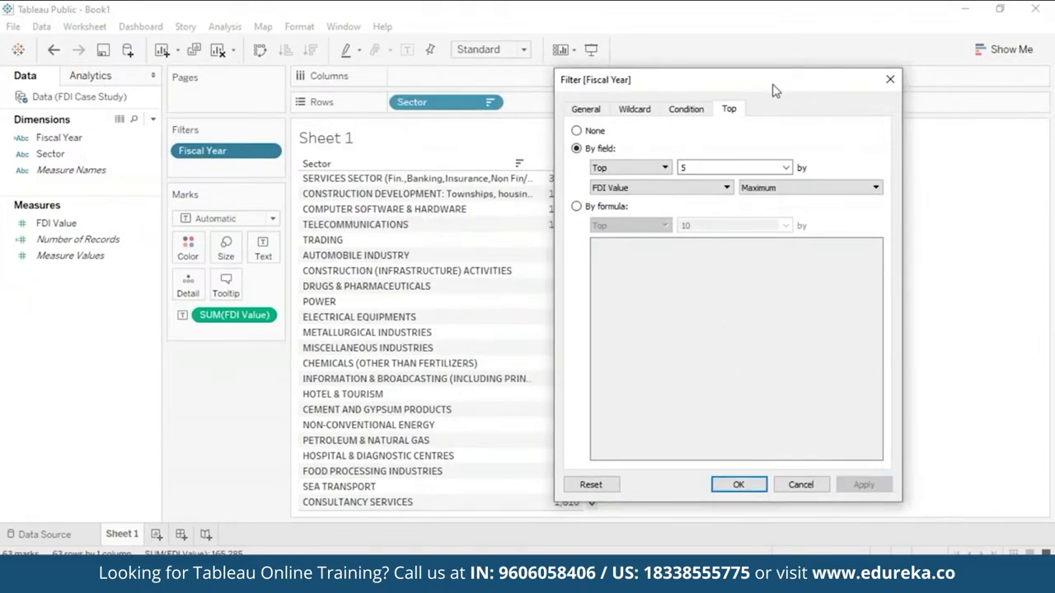
pyautogui.moveTo(781, 79); pyautogui.dragTo(841, 21)
pyautogui.click(798, 429)
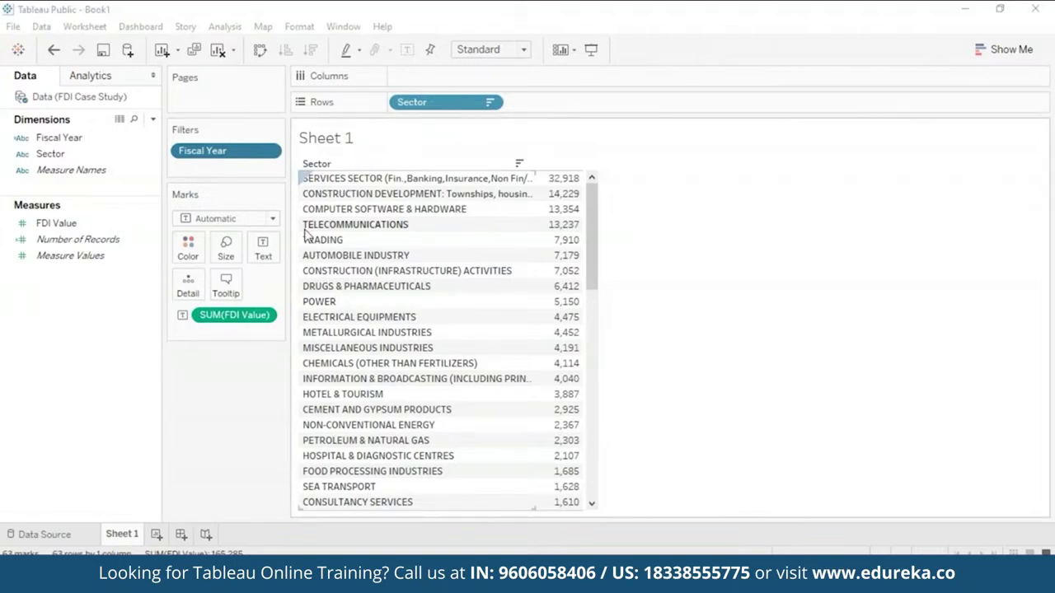
# Step: Add a Sector filter that keeps the top 5 sectors by maximum FDI Value
pyautogui.click(106, 160)
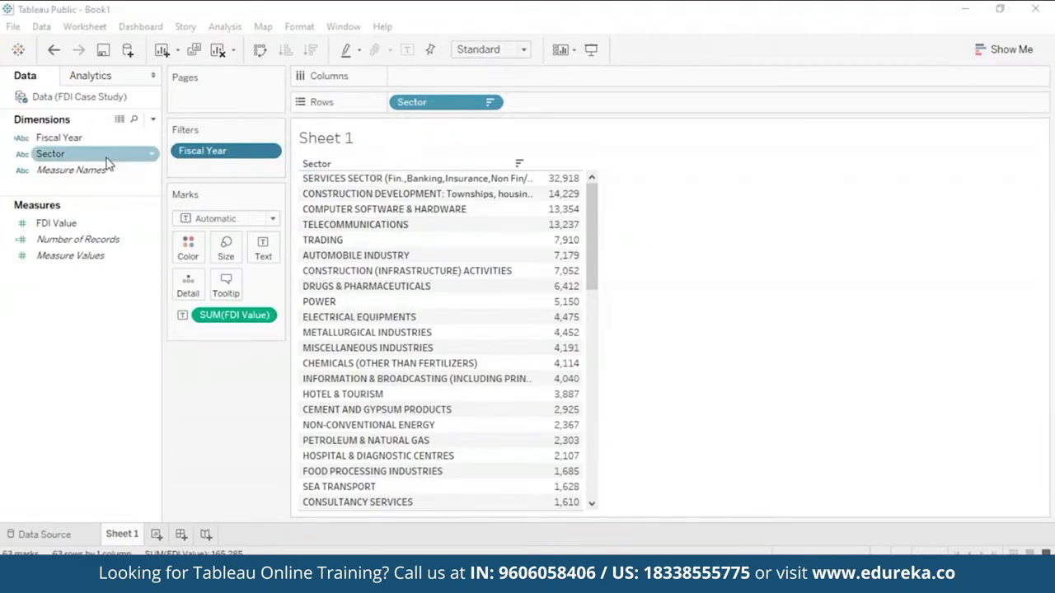
pyautogui.moveTo(108, 160); pyautogui.dragTo(245, 177)
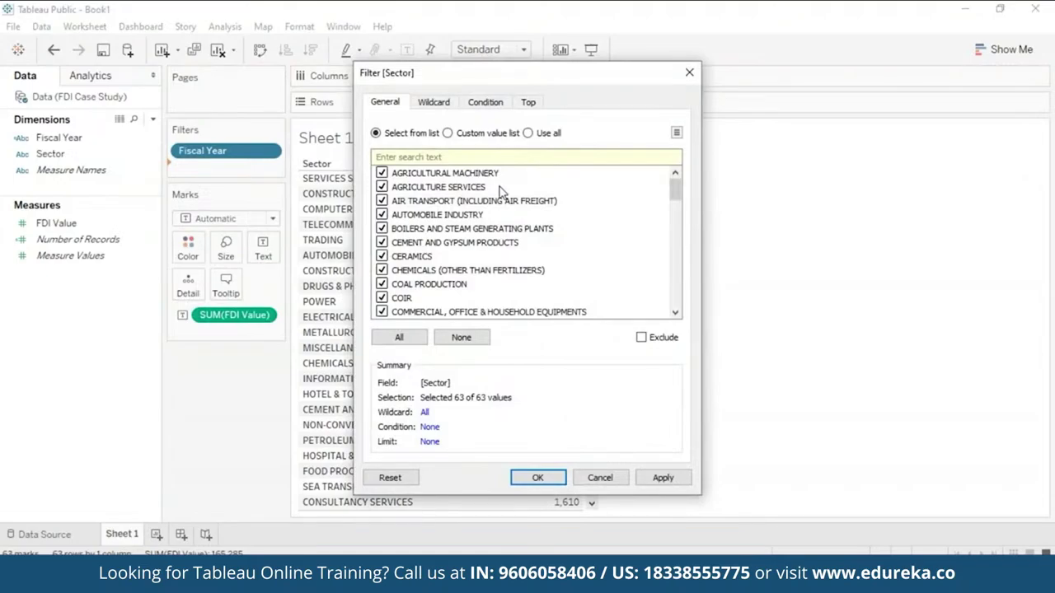
pyautogui.click(529, 102)
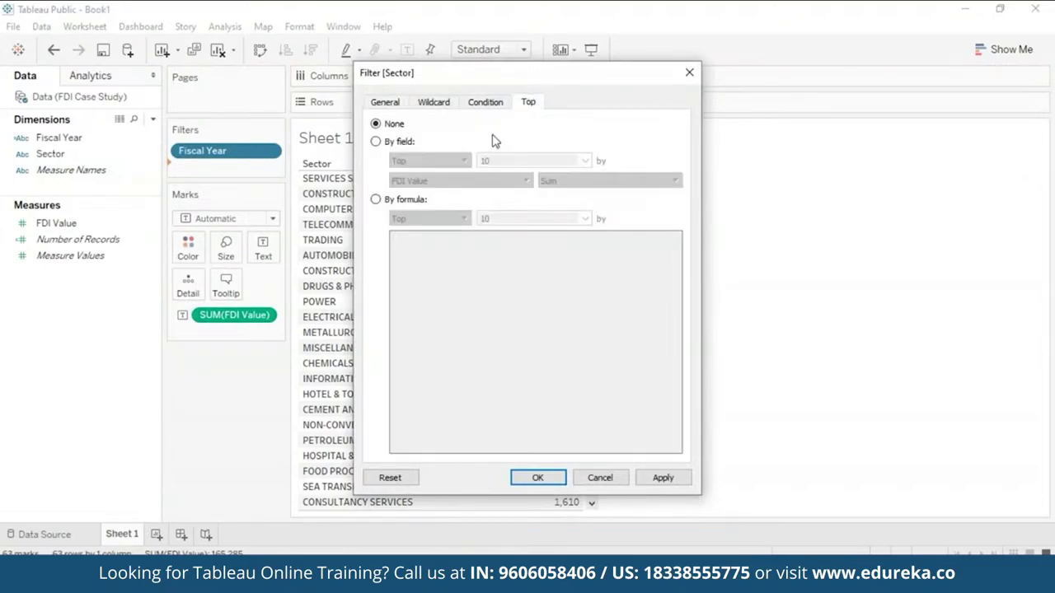
pyautogui.click(376, 144)
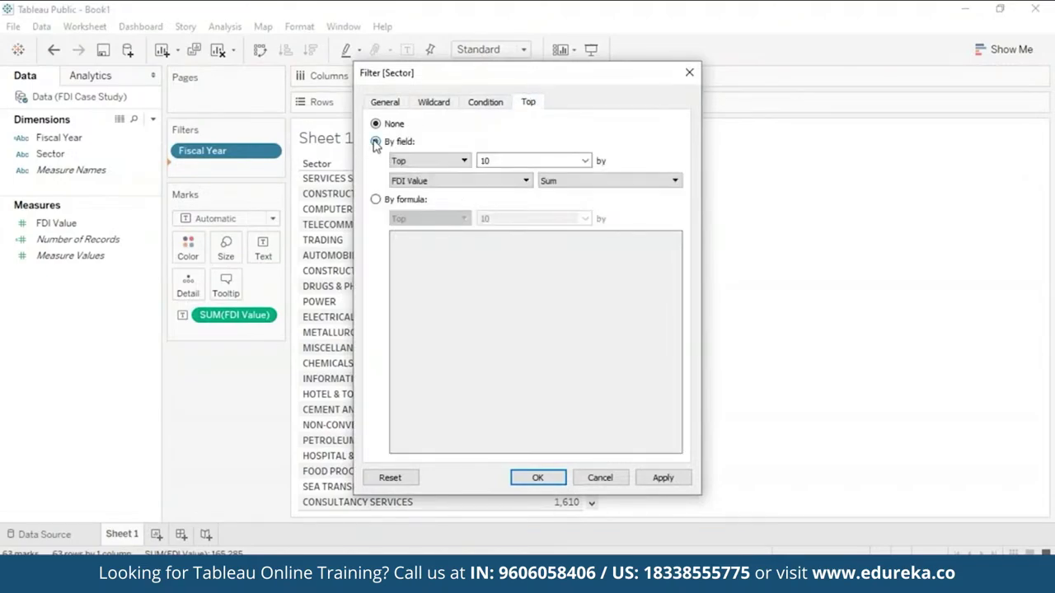
pyautogui.click(522, 159)
pyautogui.press('BackSpace')
pyautogui.press('BackSpace')
pyautogui.write('5')
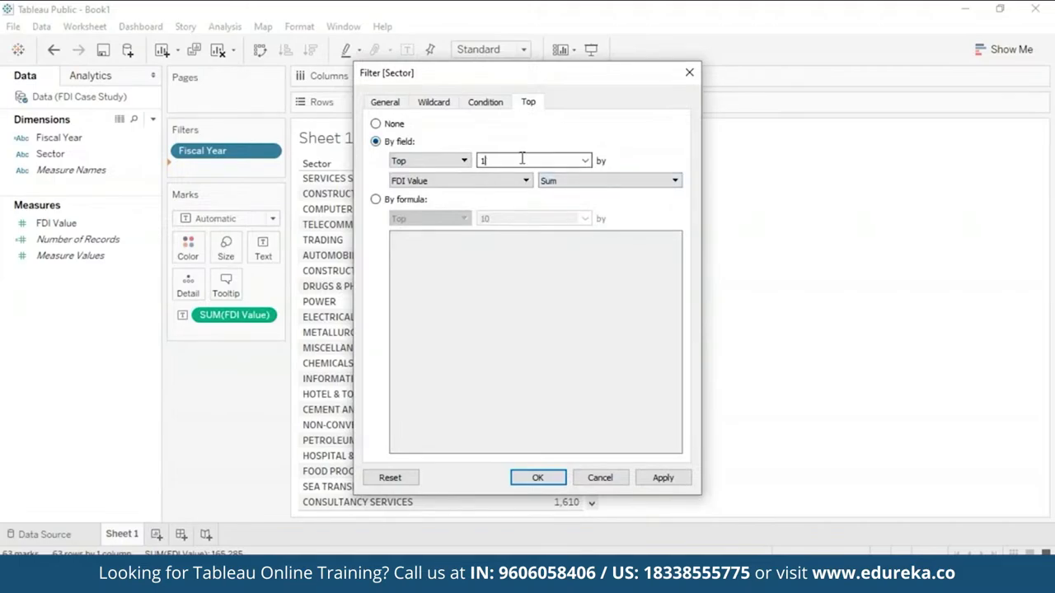
pyautogui.click(585, 180)
pyautogui.click(580, 254)
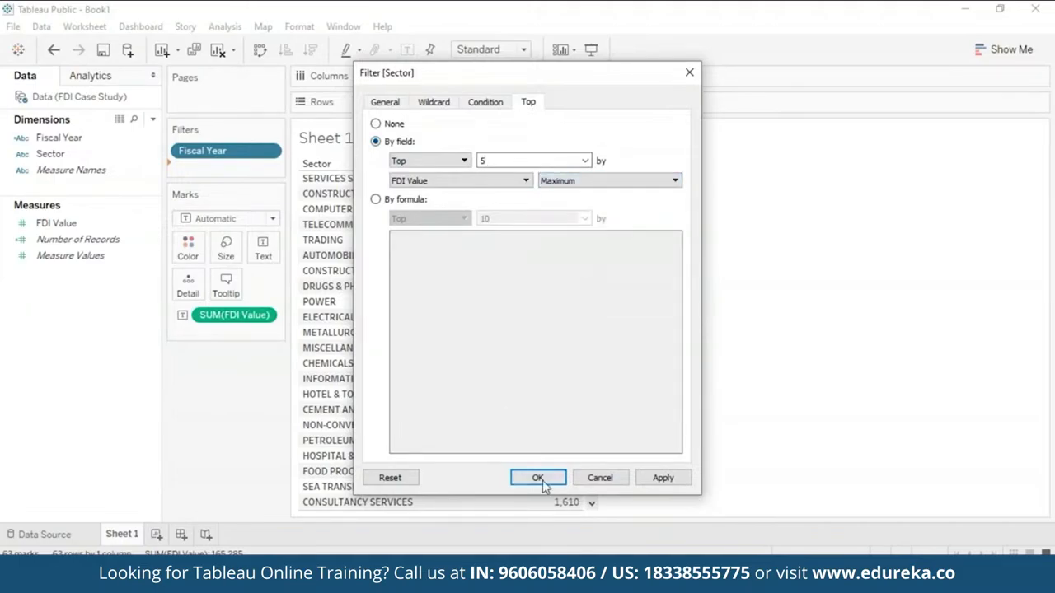
pyautogui.moveTo(610, 71); pyautogui.dragTo(799, 37)
pyautogui.click(856, 447)
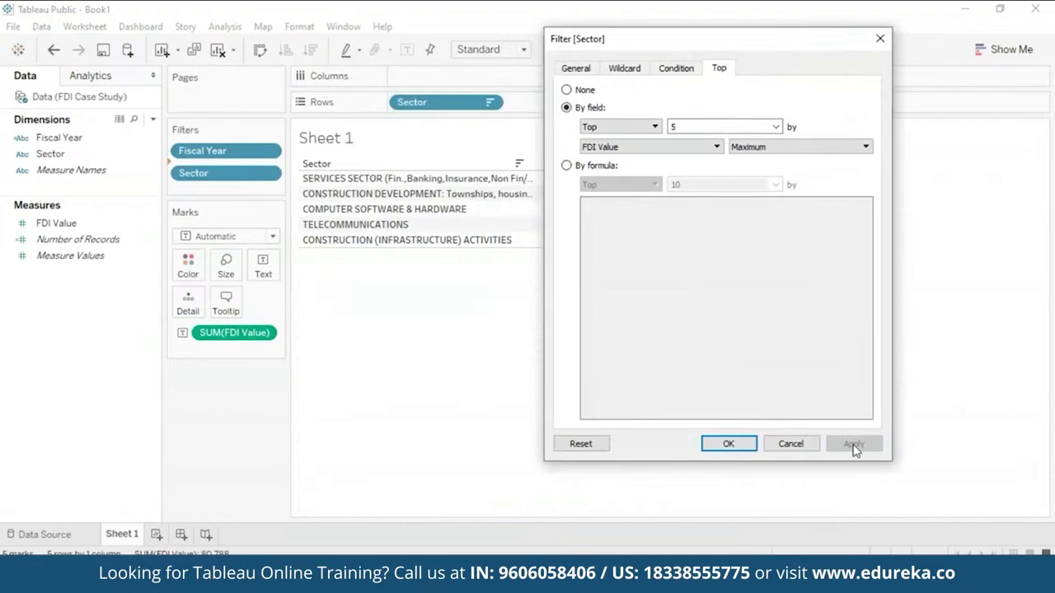
pyautogui.click(728, 445)
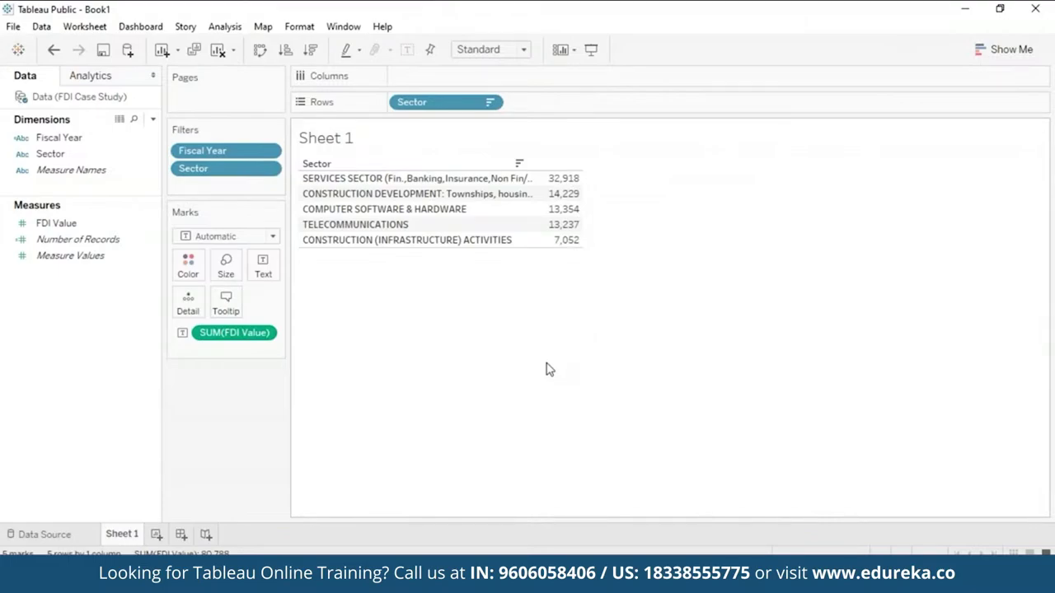
# Step: Rename the Sheet 1 worksheet as MAX FDI
pyautogui.rightClick(121, 536)
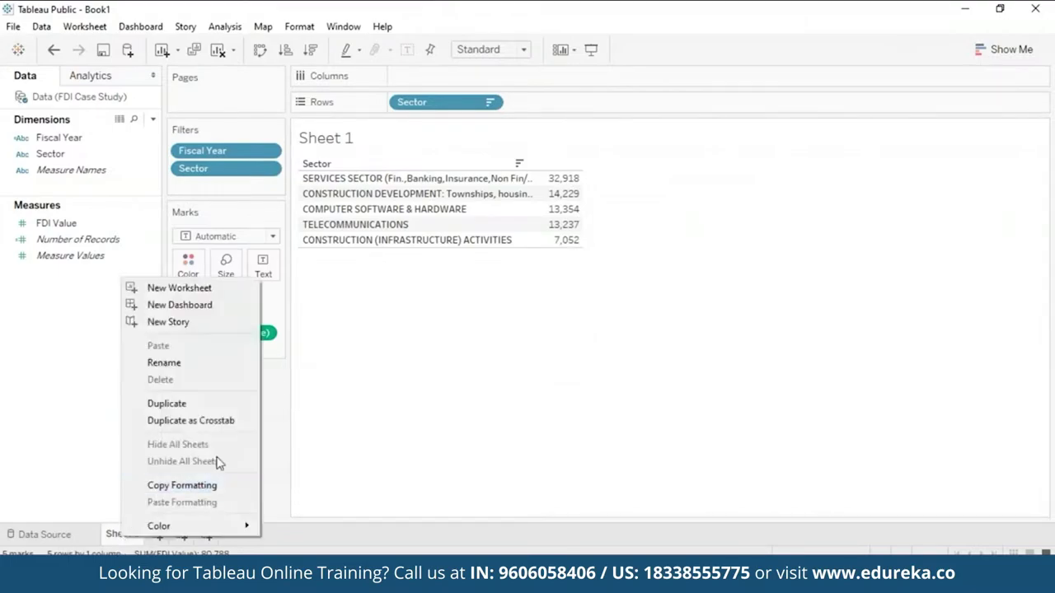
pyautogui.click(186, 365)
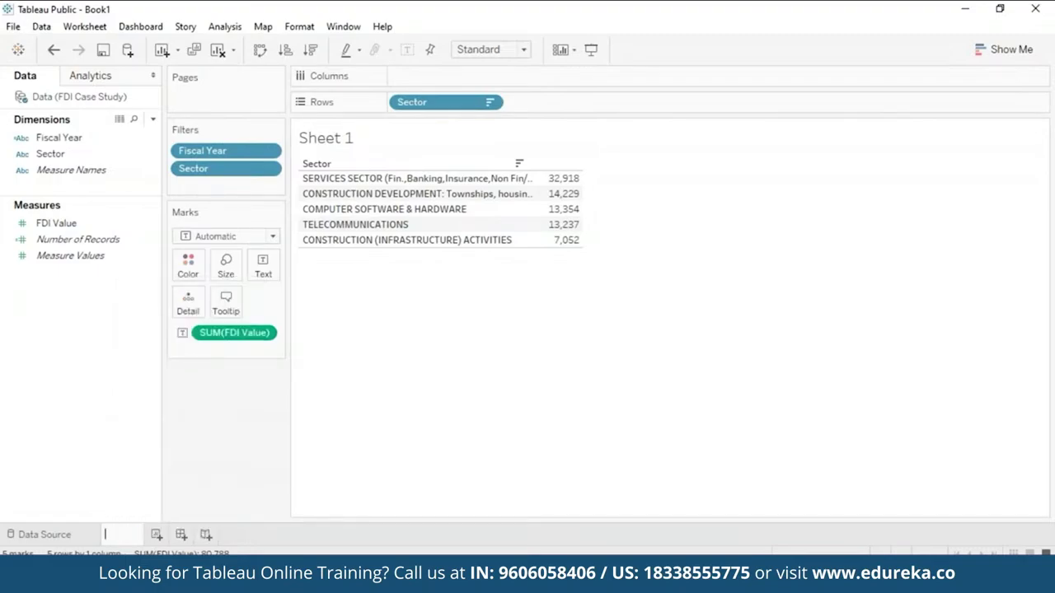
pyautogui.write('MAX FDI')
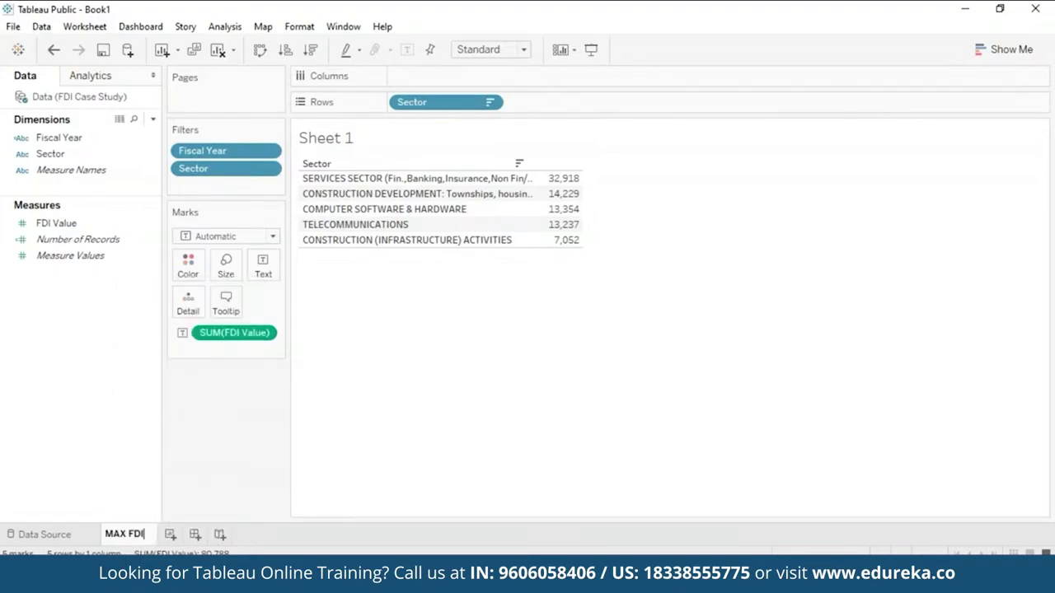
pyautogui.click(488, 439)
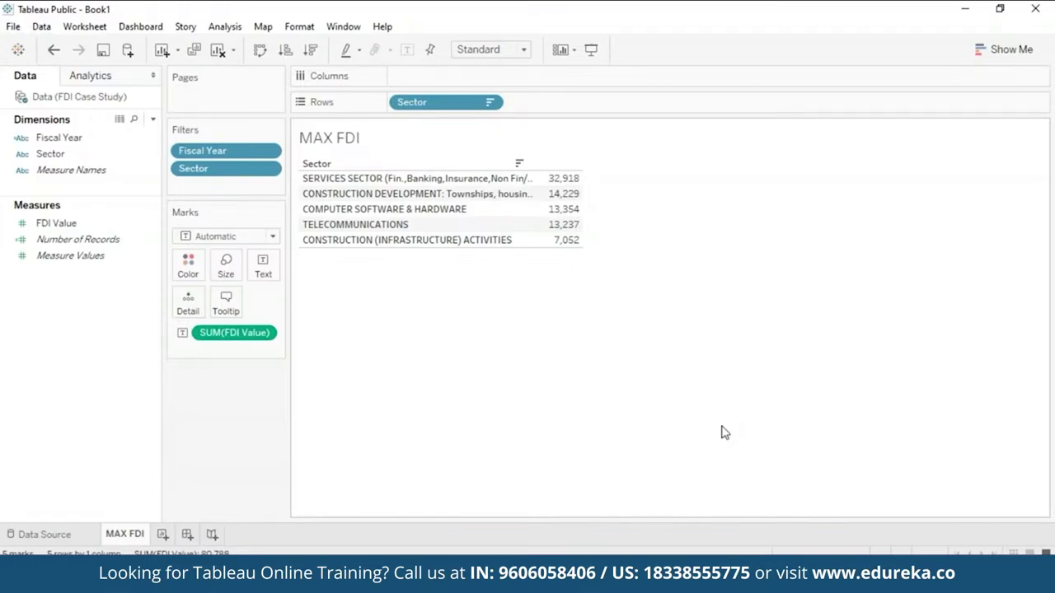
# Step: Add a blank worksheet and duplicate the MAX FDI worksheet
pyautogui.click(164, 535)
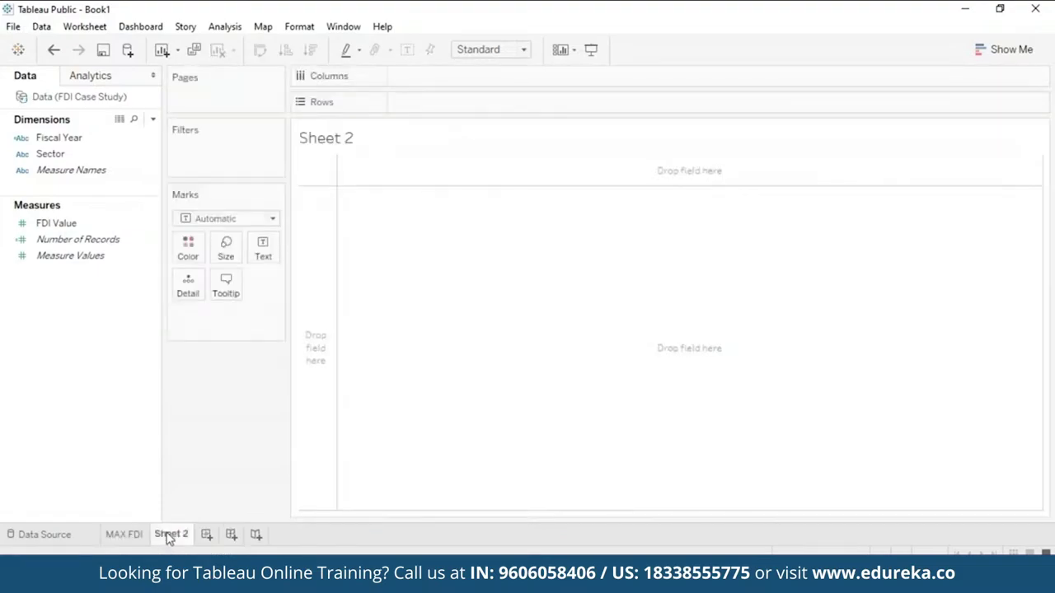
pyautogui.click(122, 534)
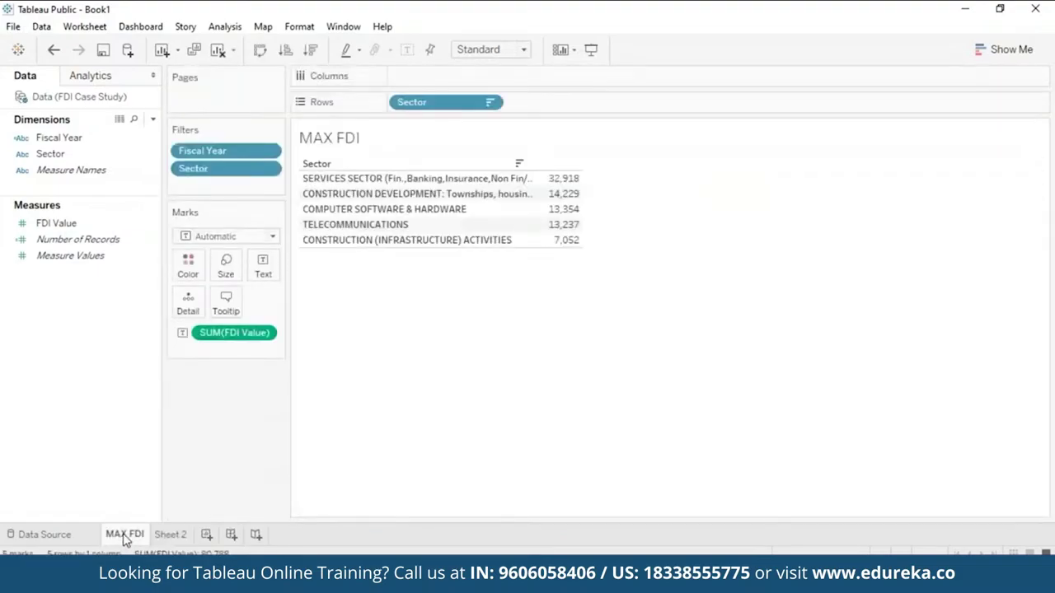
pyautogui.rightClick(125, 535)
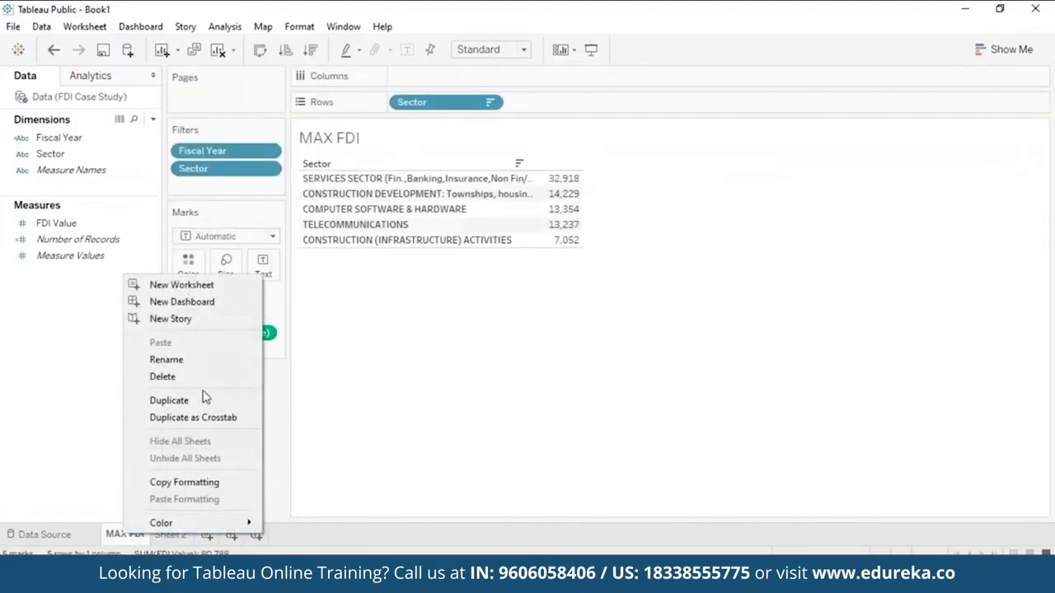
pyautogui.click(192, 399)
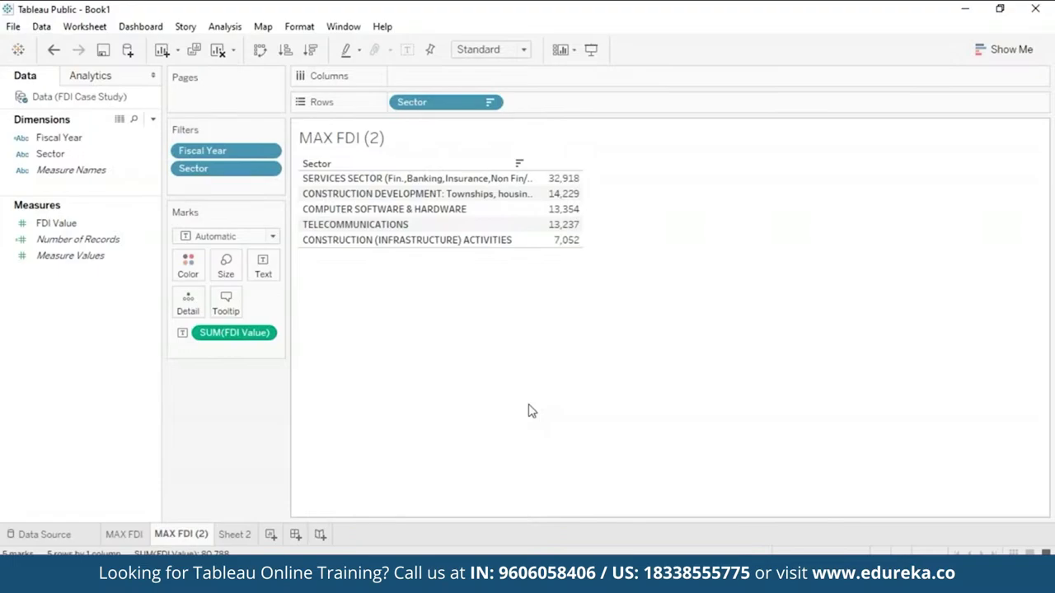
# Step: Rename the duplicated worksheet as MIN FDI
pyautogui.rightClick(194, 534)
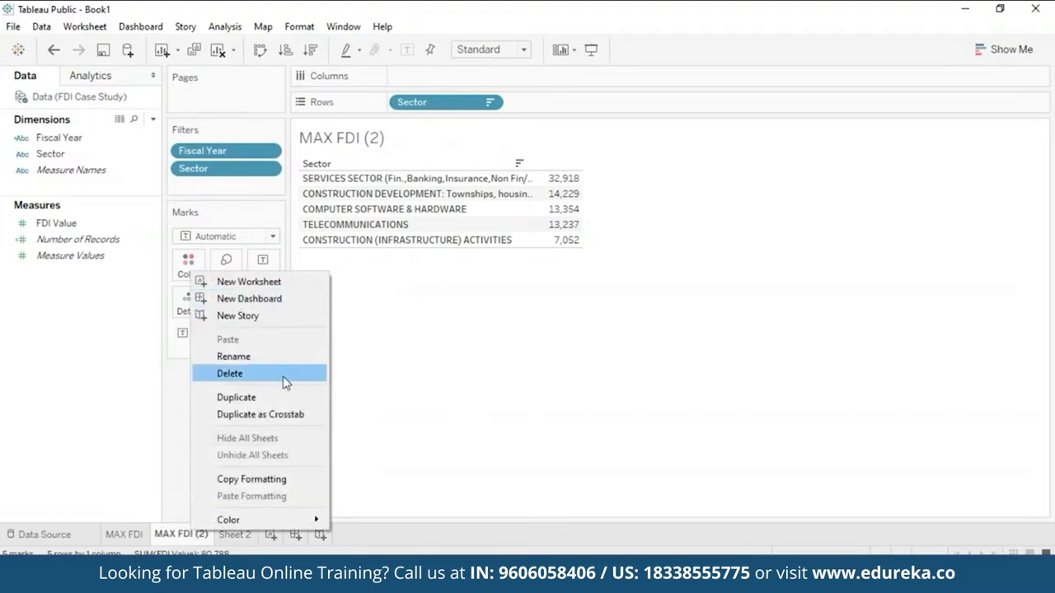
pyautogui.click(286, 360)
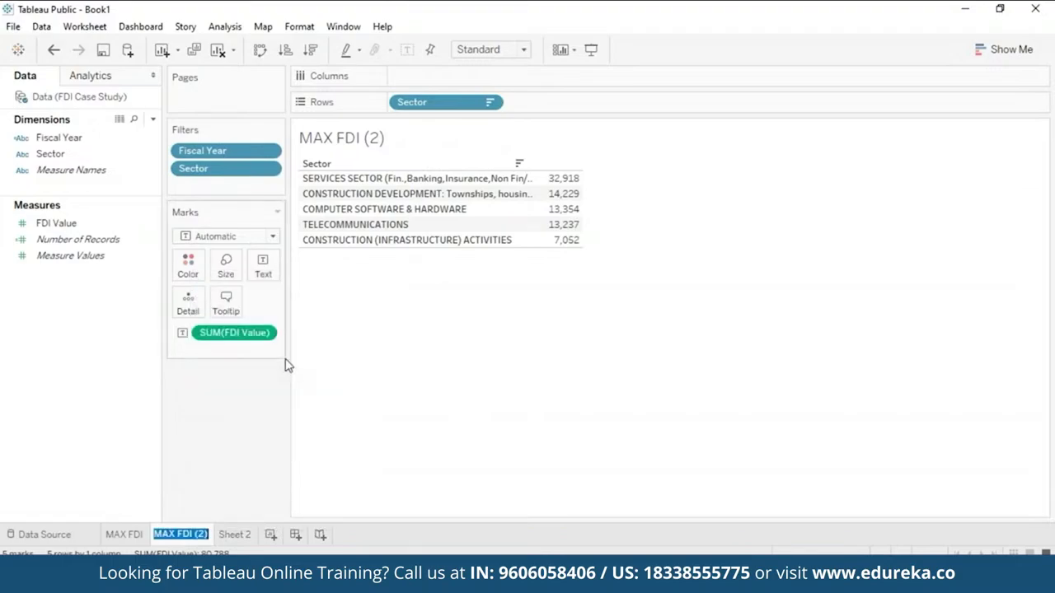
pyautogui.click(178, 531)
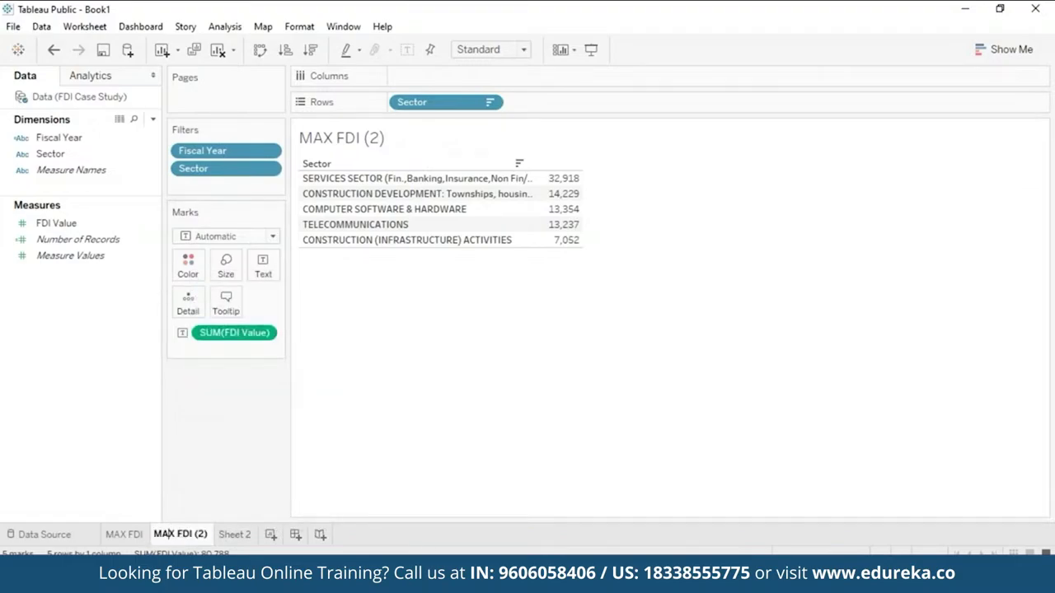
pyautogui.doubleClick(165, 534)
pyautogui.write('MIN')
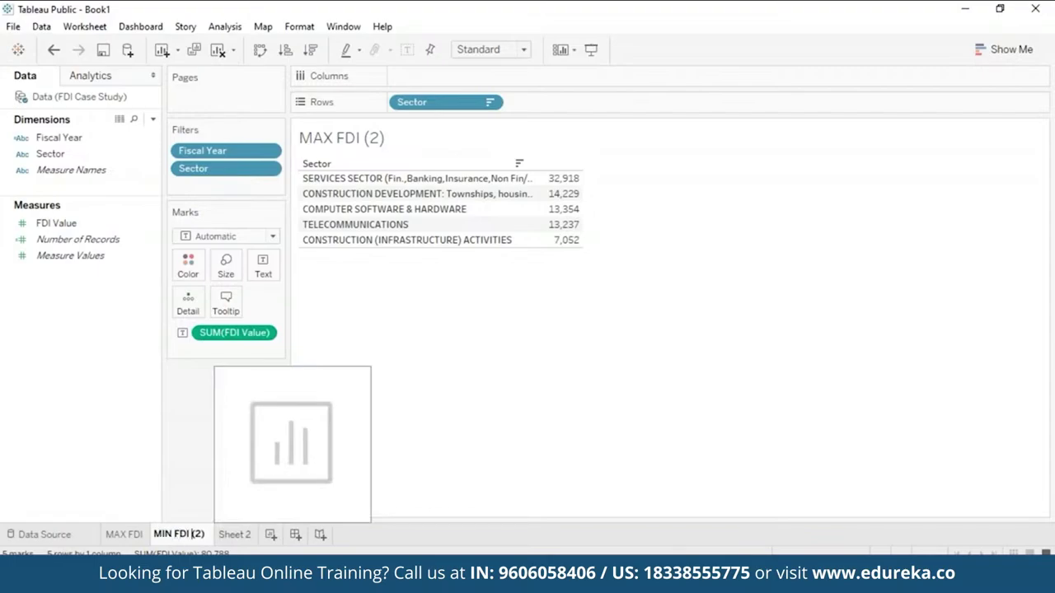
pyautogui.press('Delete')
pyautogui.press('Delete')
pyautogui.press('Delete')
pyautogui.press('BackSpace')
pyautogui.press('Return')
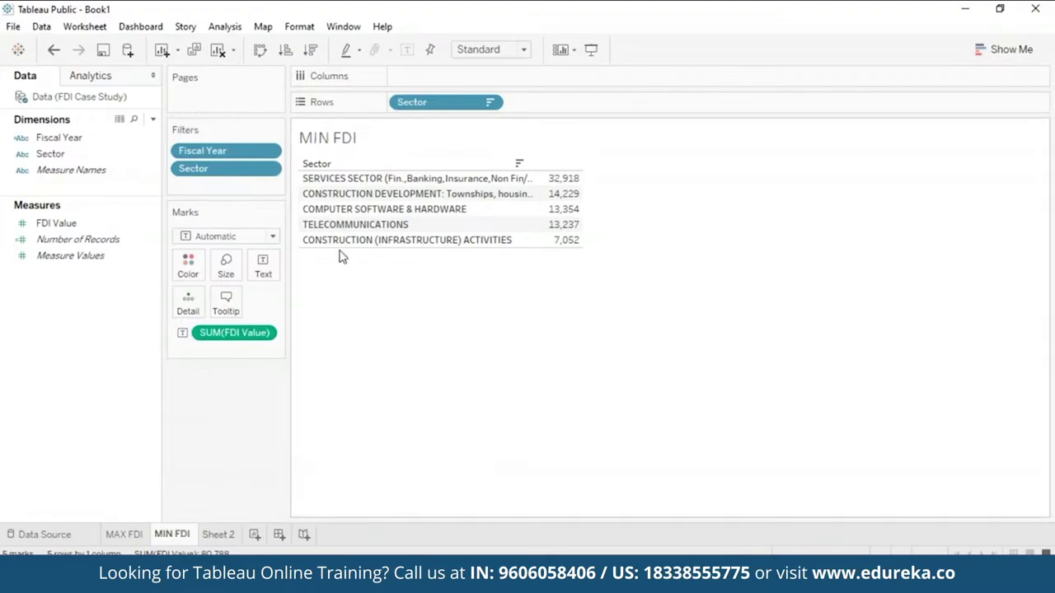
# Step: Change the Sector filter on the MIN FDI sheet to keep the bottom 5 sectors by maximum FDI Value
pyautogui.click(268, 170)
pyautogui.click(260, 196)
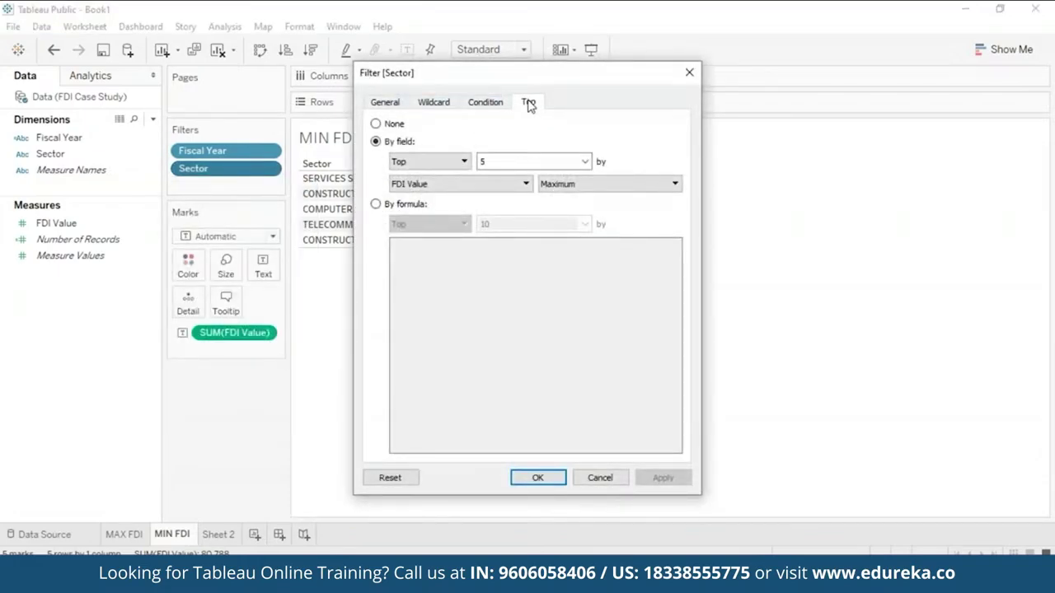
pyautogui.click(463, 163)
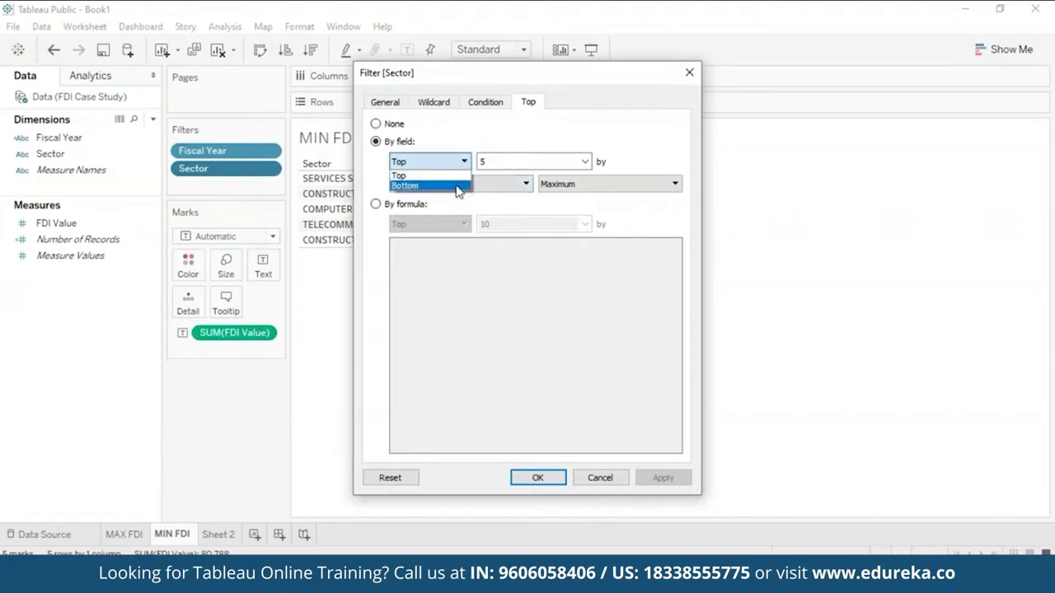
pyautogui.click(457, 184)
pyautogui.moveTo(614, 81); pyautogui.dragTo(876, 52)
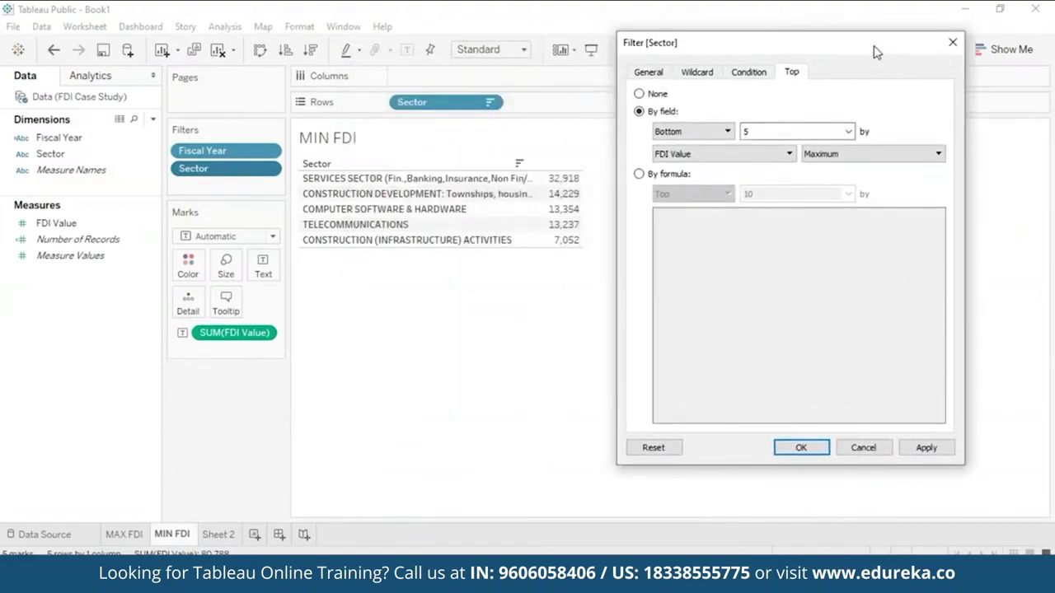
pyautogui.click(792, 449)
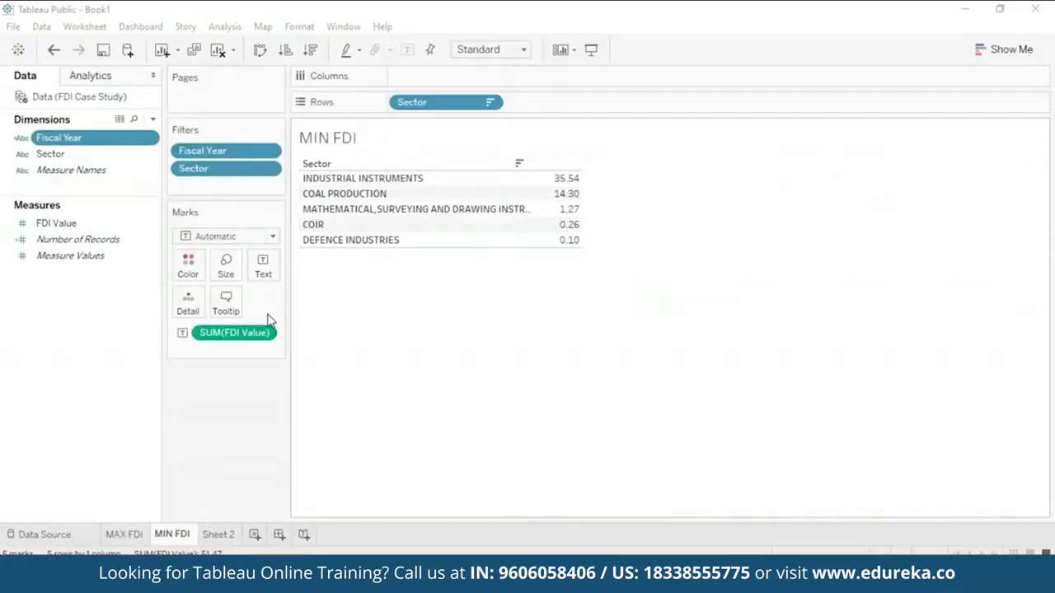
# Step: Rename the Sheet 2 worksheet as Overall Trends
pyautogui.click(226, 536)
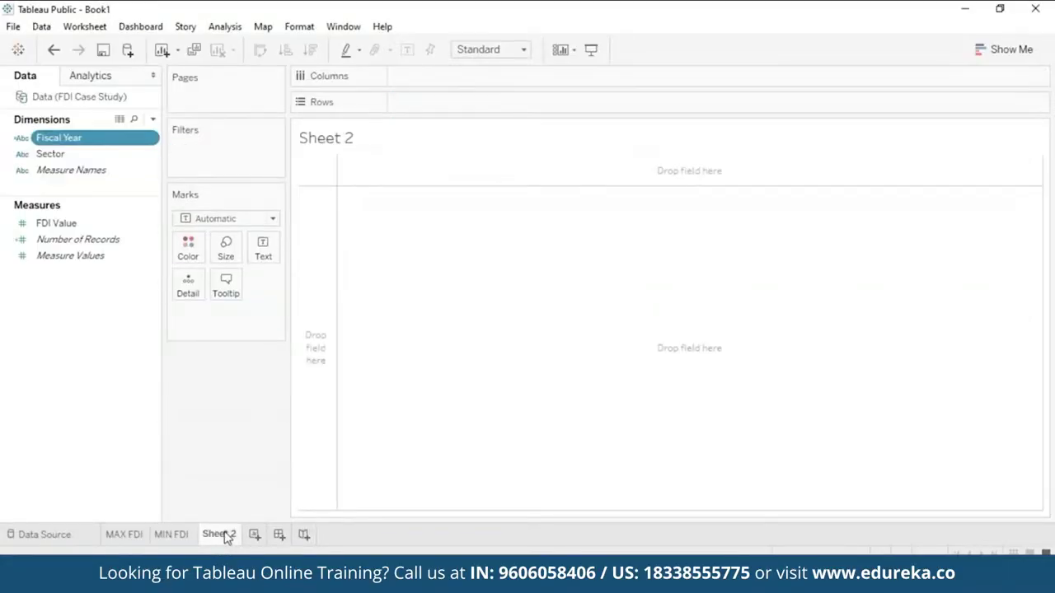
pyautogui.rightClick(226, 535)
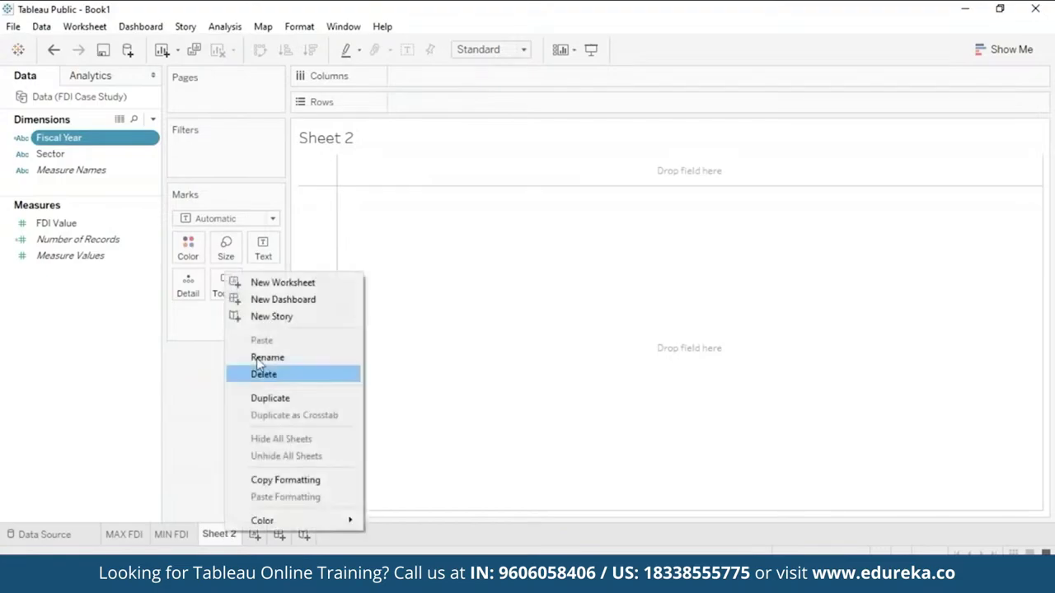
pyautogui.click(309, 355)
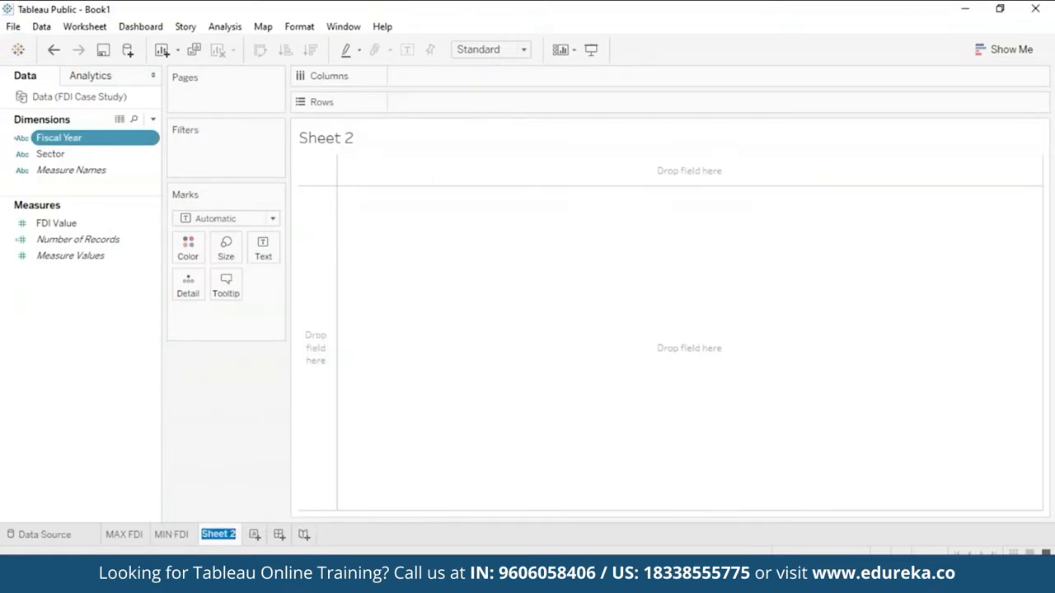
pyautogui.write('Overall Trends')
pyautogui.press('Return')
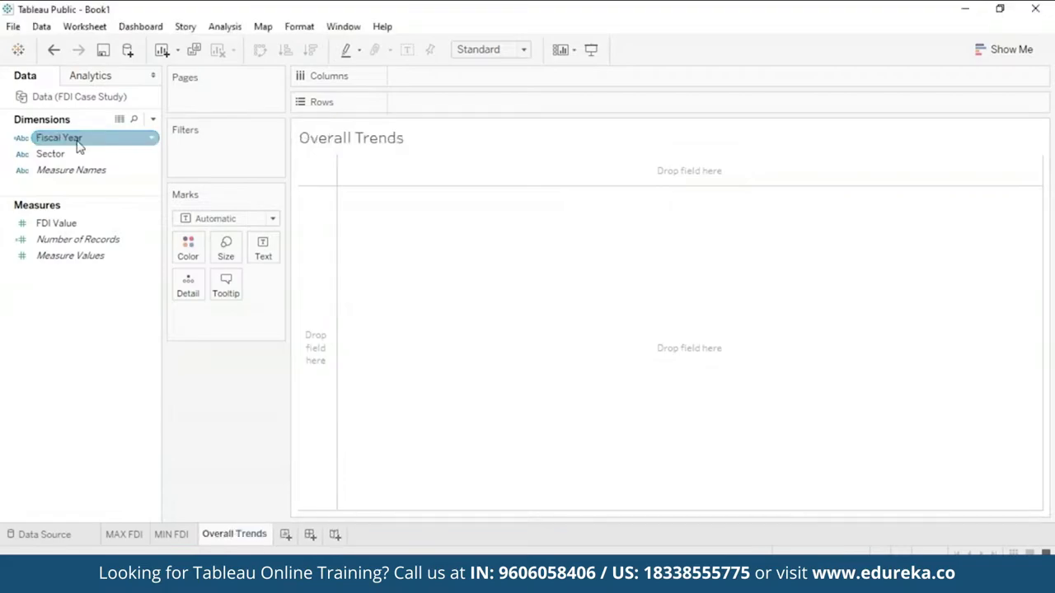
# Step: Plot the sum of FDI Value in rows against Fiscal Year in columns, and display the suggested chart types
pyautogui.moveTo(80, 146); pyautogui.dragTo(454, 82)
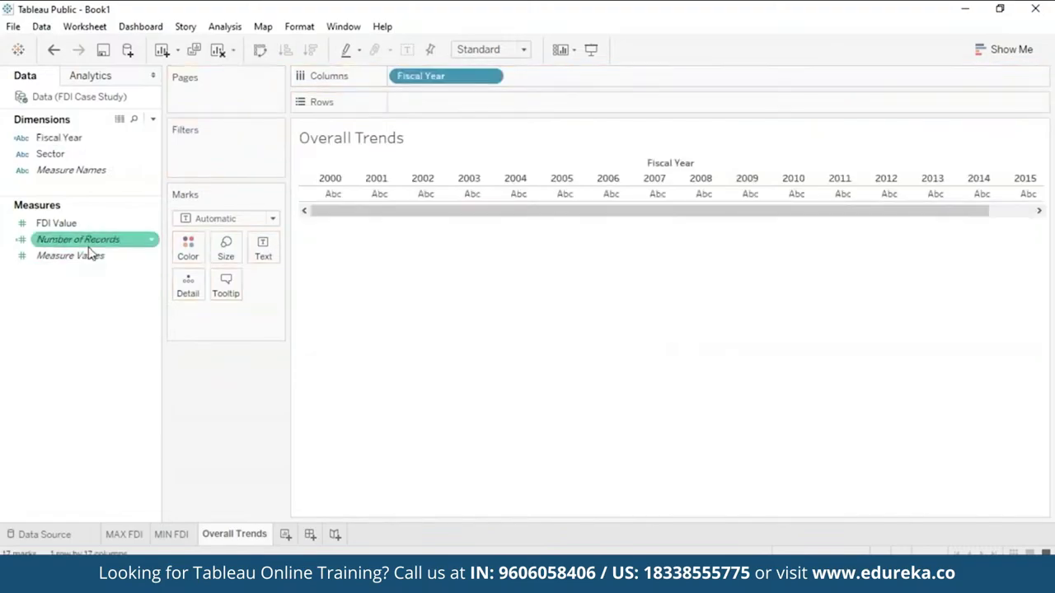
pyautogui.moveTo(92, 231); pyautogui.dragTo(454, 105)
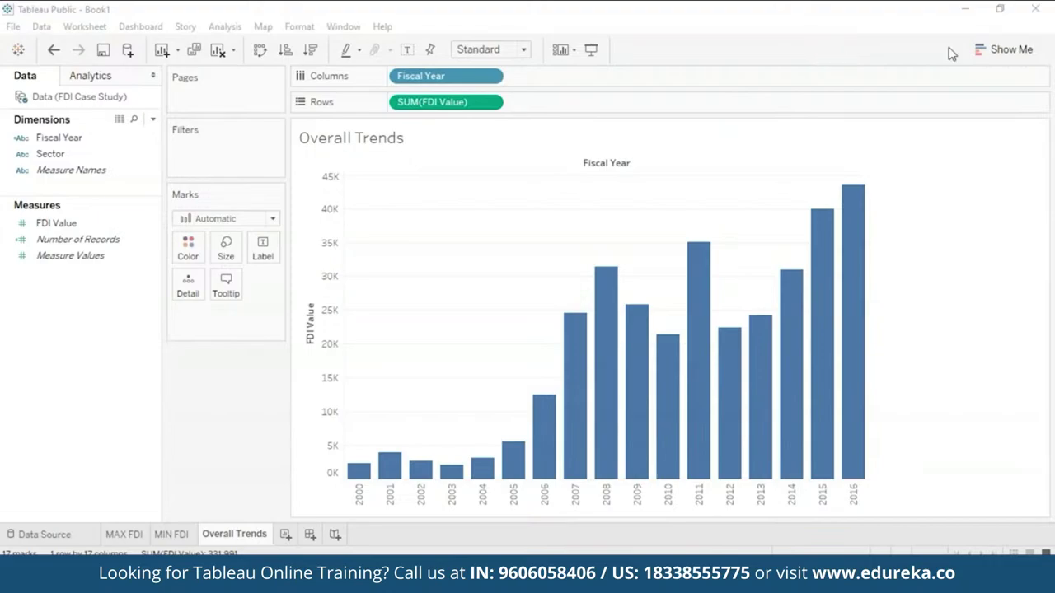
pyautogui.click(977, 48)
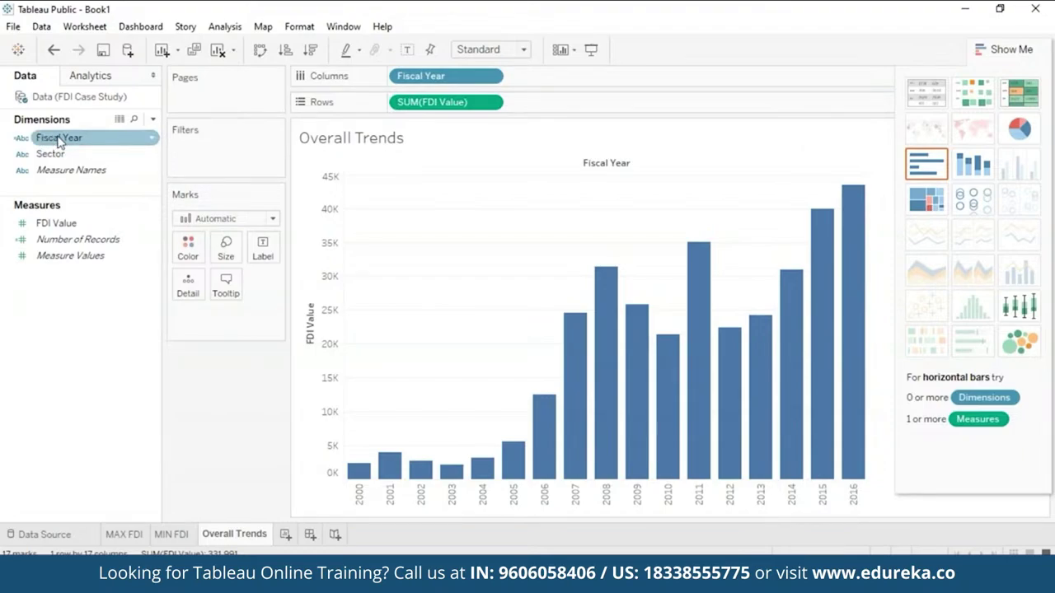
# Step: Change the data type of the Fiscal Year dimension to Date
pyautogui.click(150, 140)
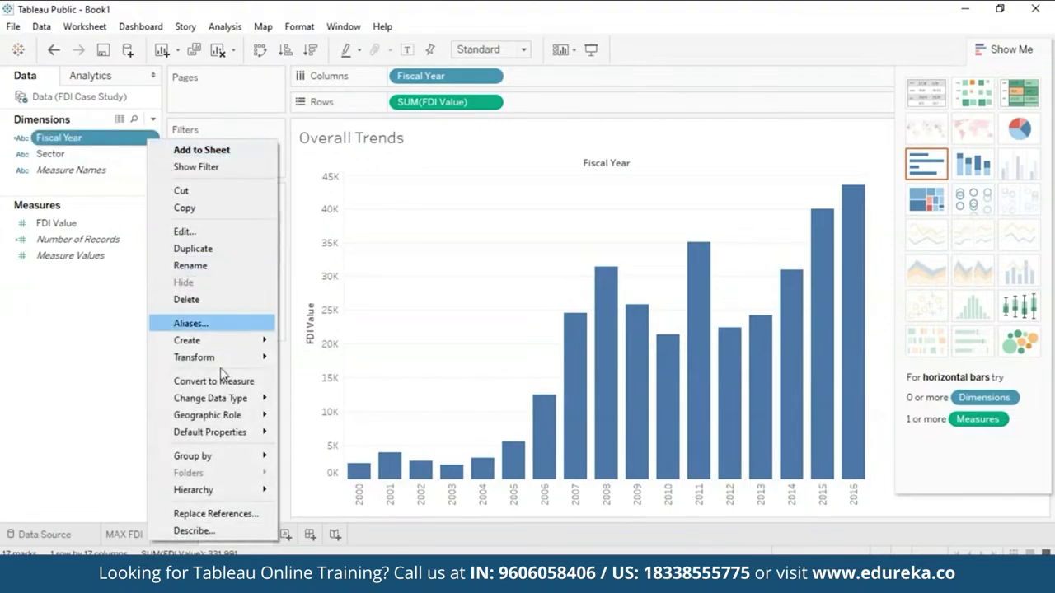
pyautogui.moveTo(231, 398)
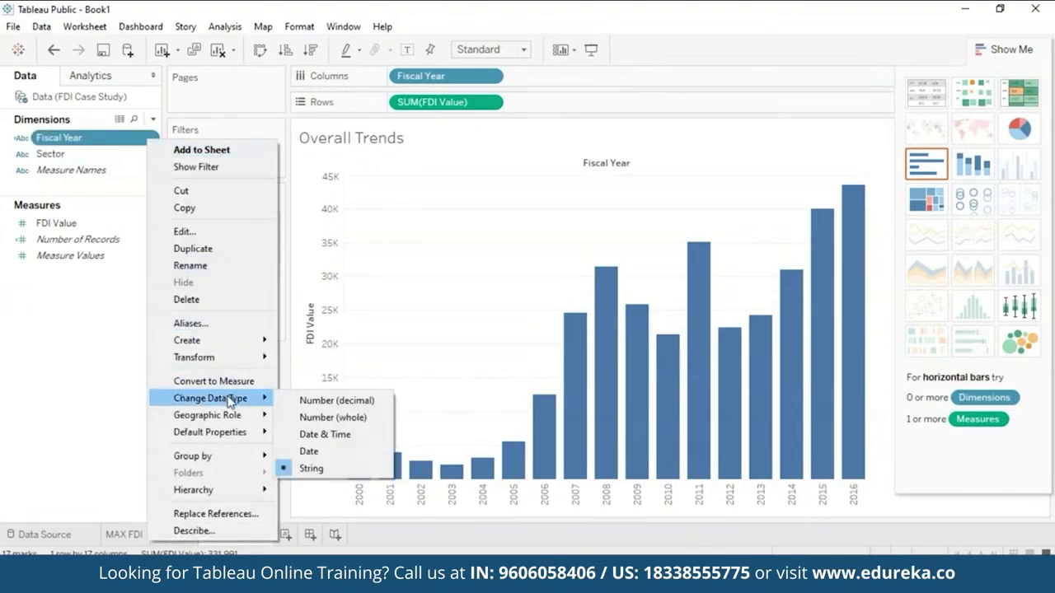
pyautogui.click(333, 450)
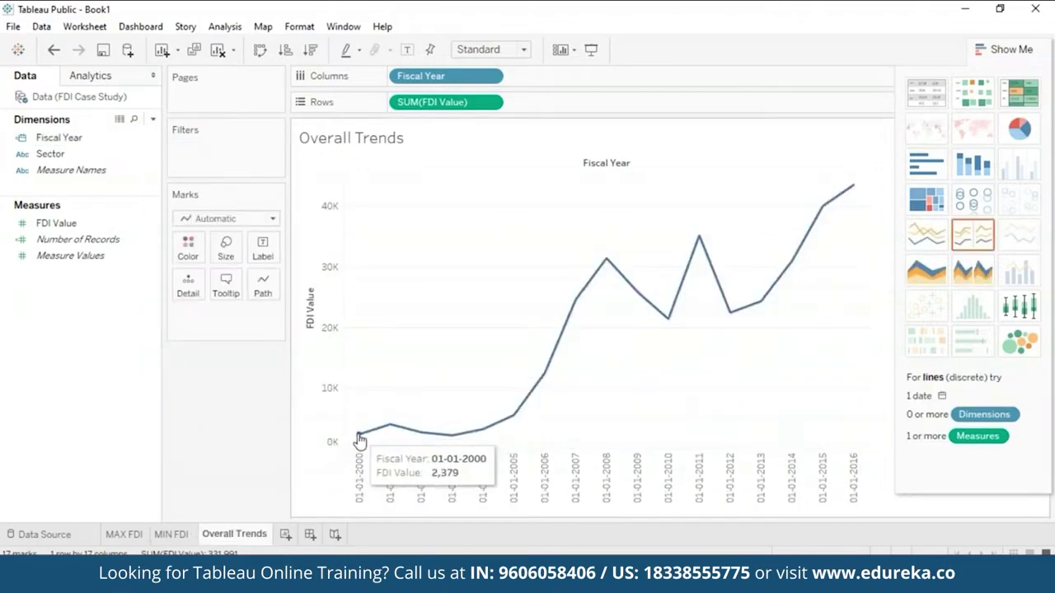
# Step: Examine the FDI values at the peaks and dips of the trend line across the fiscal years
pyautogui.moveTo(731, 312)
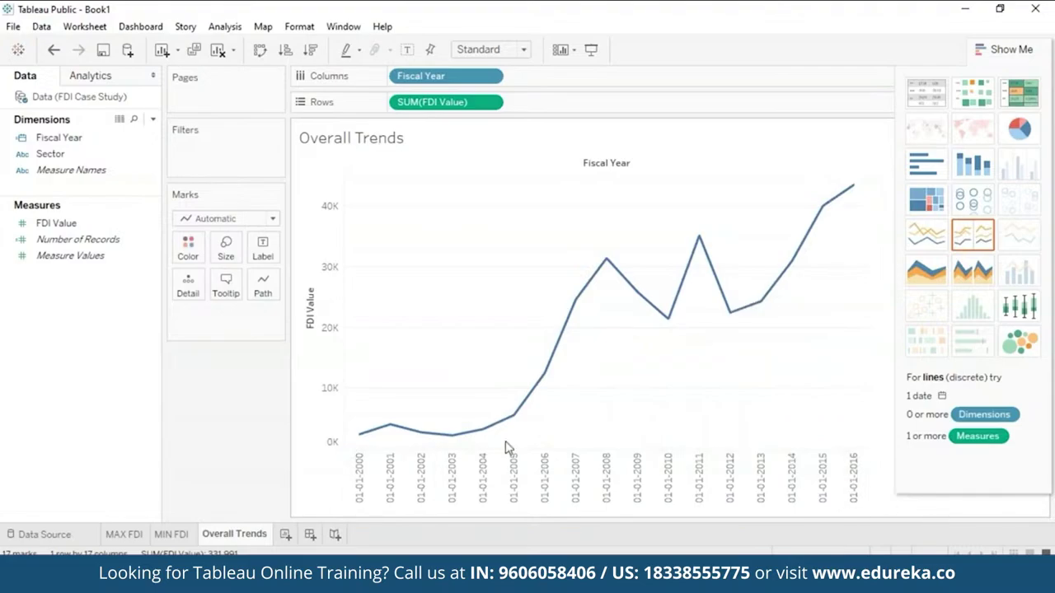
pyautogui.moveTo(686, 285)
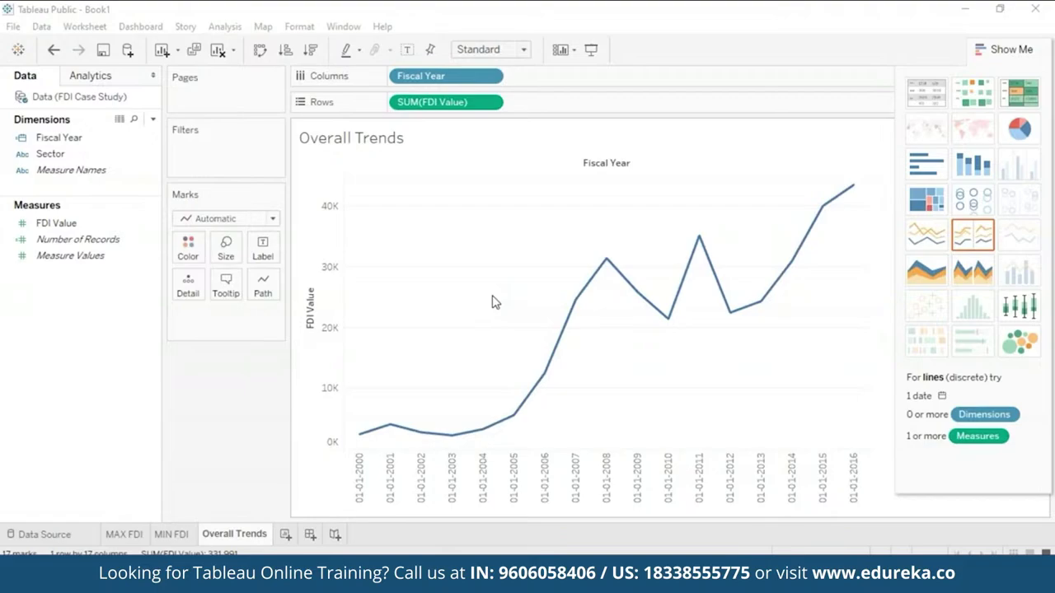
pyautogui.moveTo(608, 262)
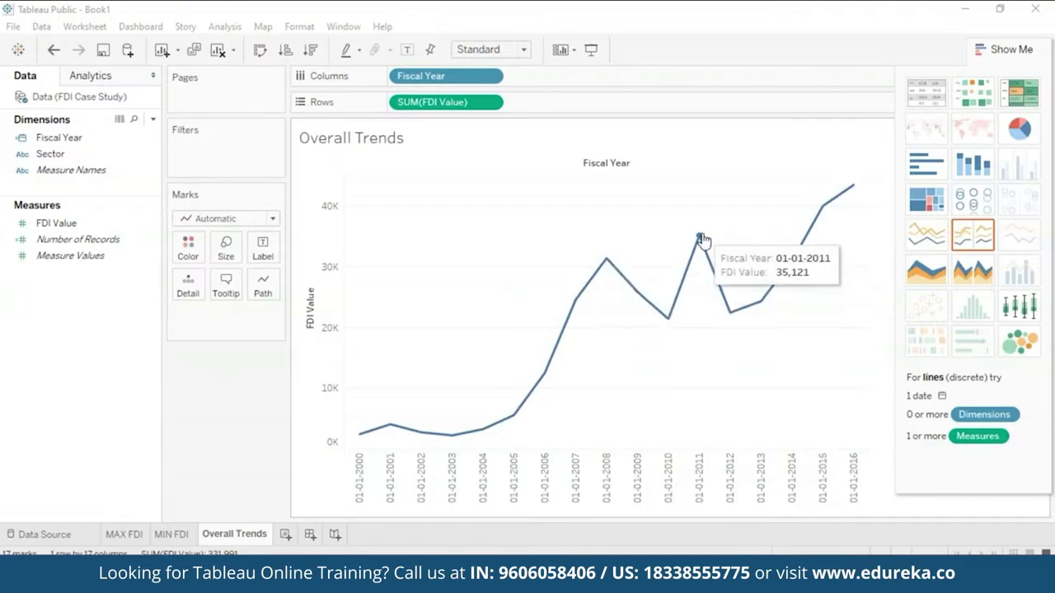
pyautogui.moveTo(667, 322)
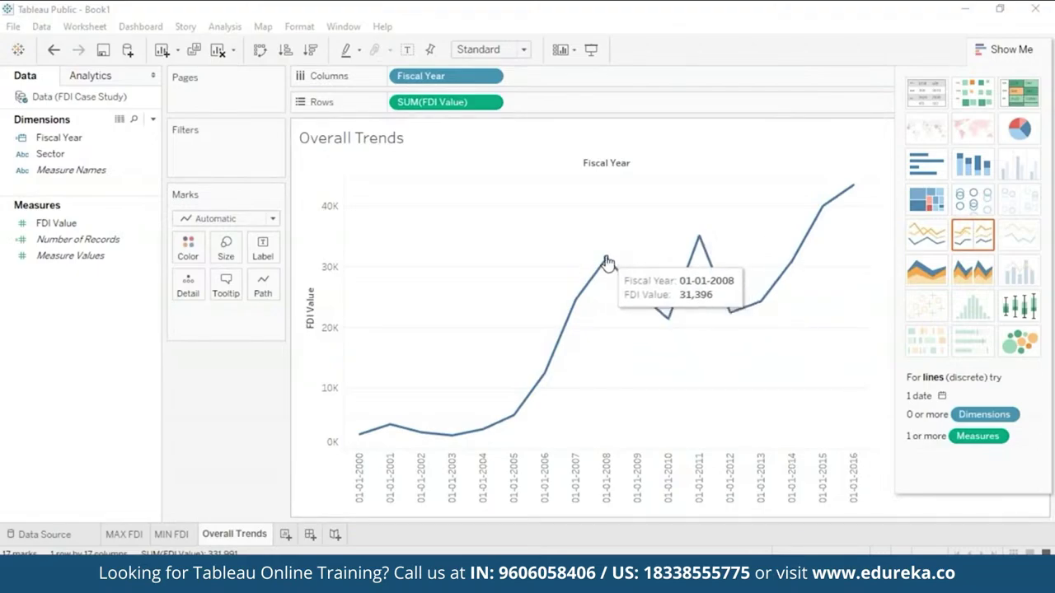
pyautogui.moveTo(636, 293)
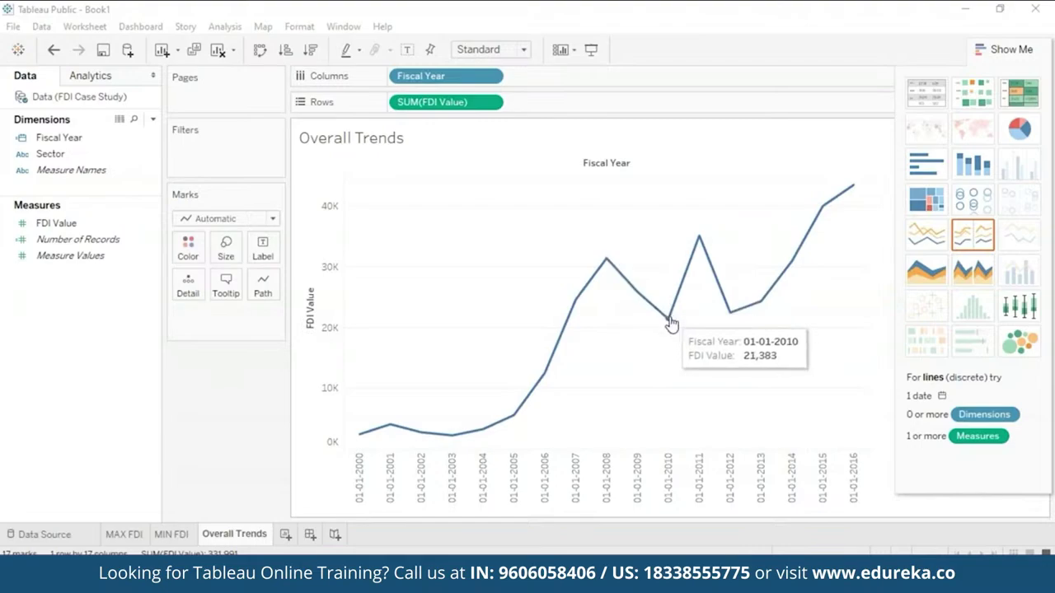
pyautogui.moveTo(699, 240)
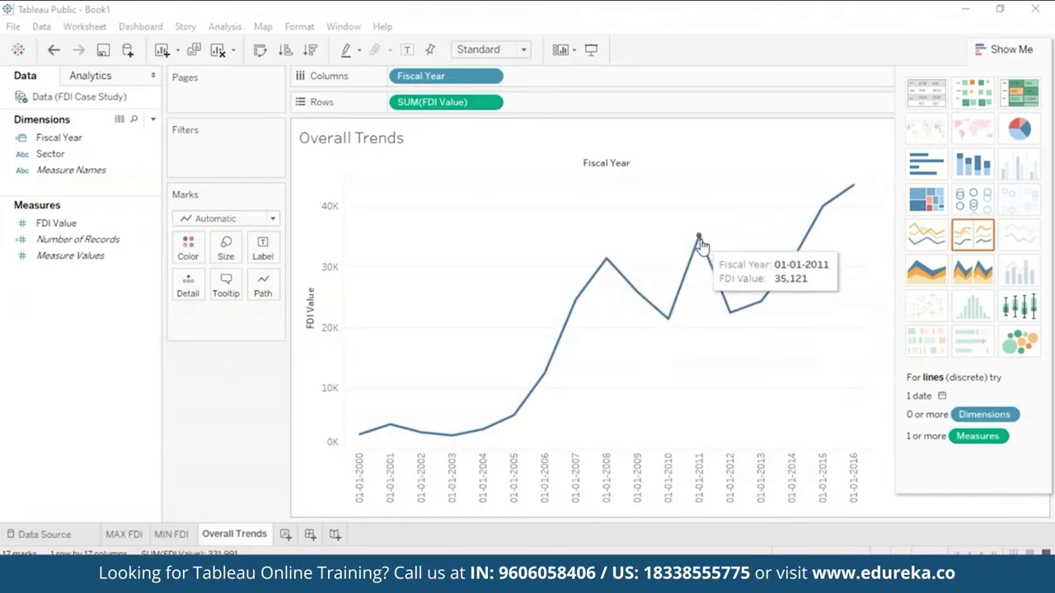
pyautogui.moveTo(853, 191)
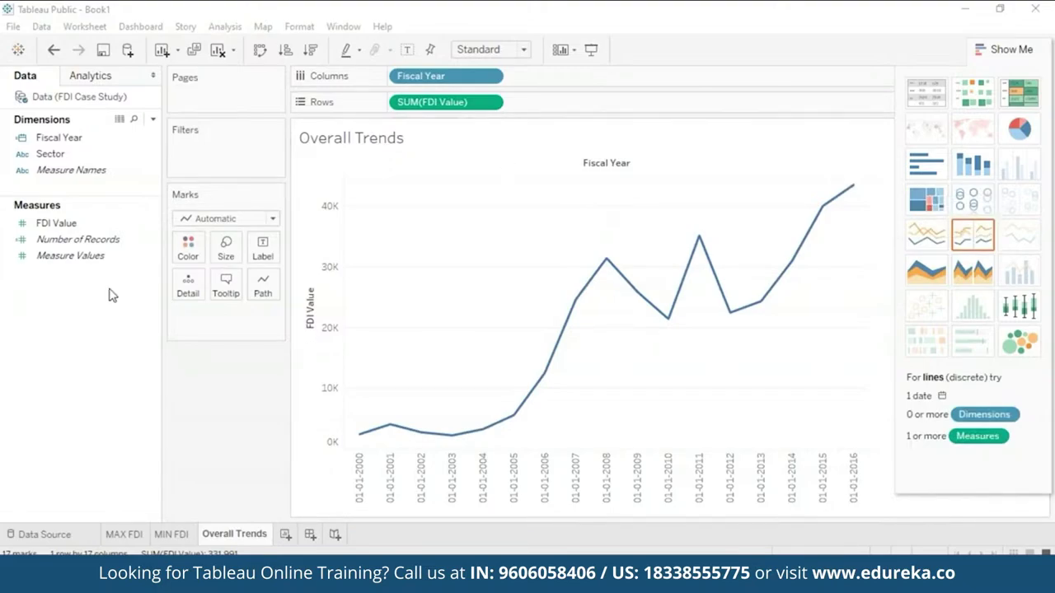
# Step: Label the points of the trend line with their FDI Value
pyautogui.click(66, 223)
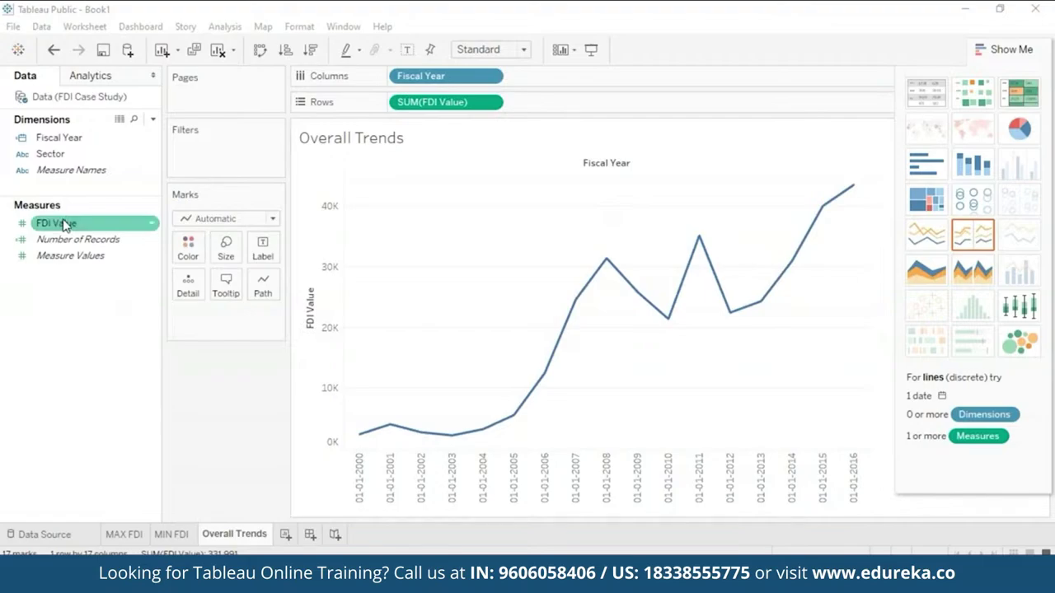
pyautogui.moveTo(66, 223); pyautogui.dragTo(262, 248)
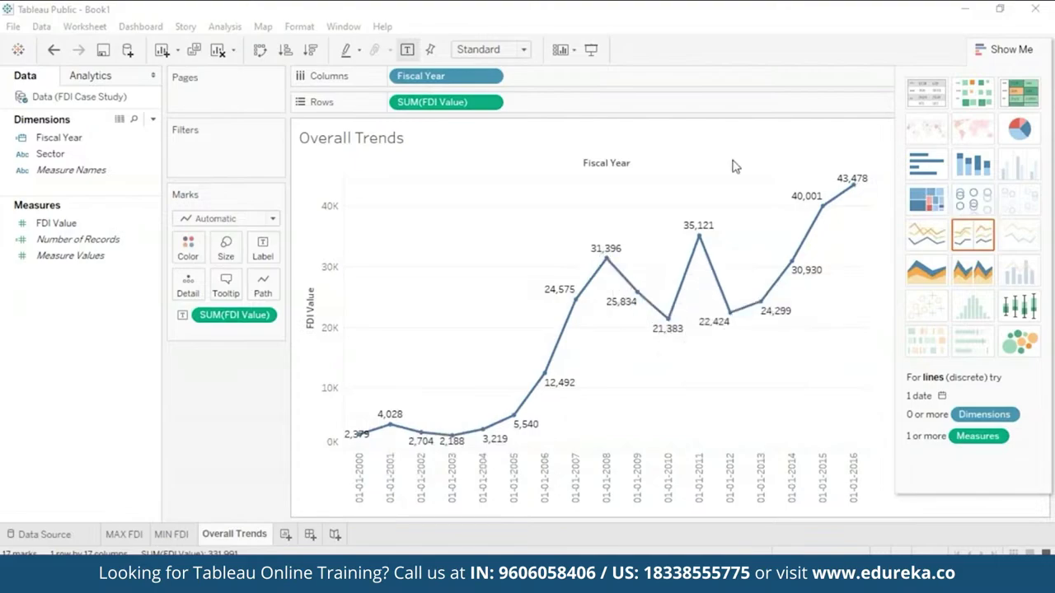
pyautogui.moveTo(737, 324)
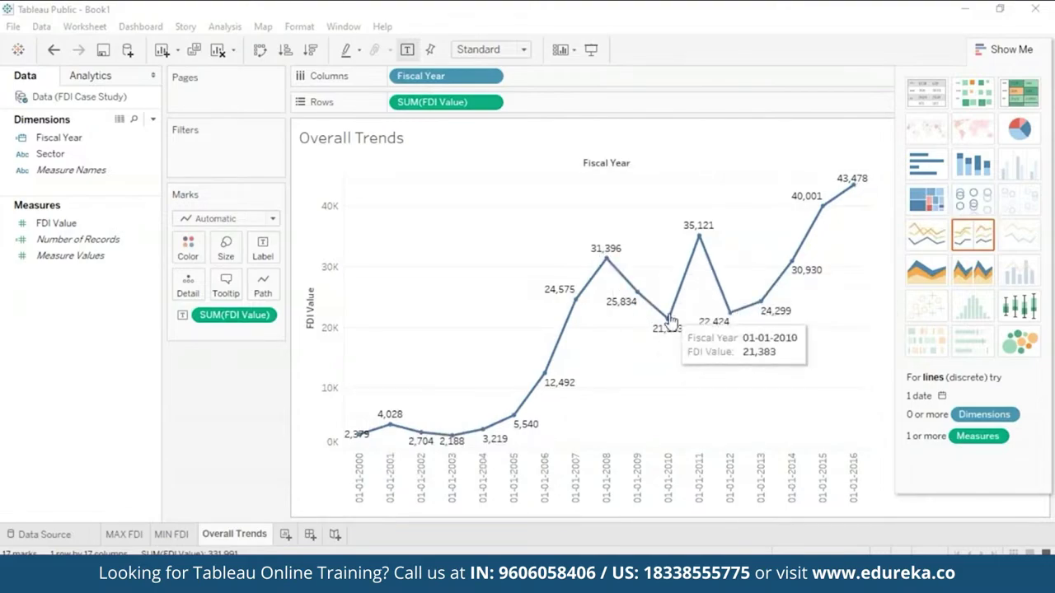
pyautogui.moveTo(626, 277)
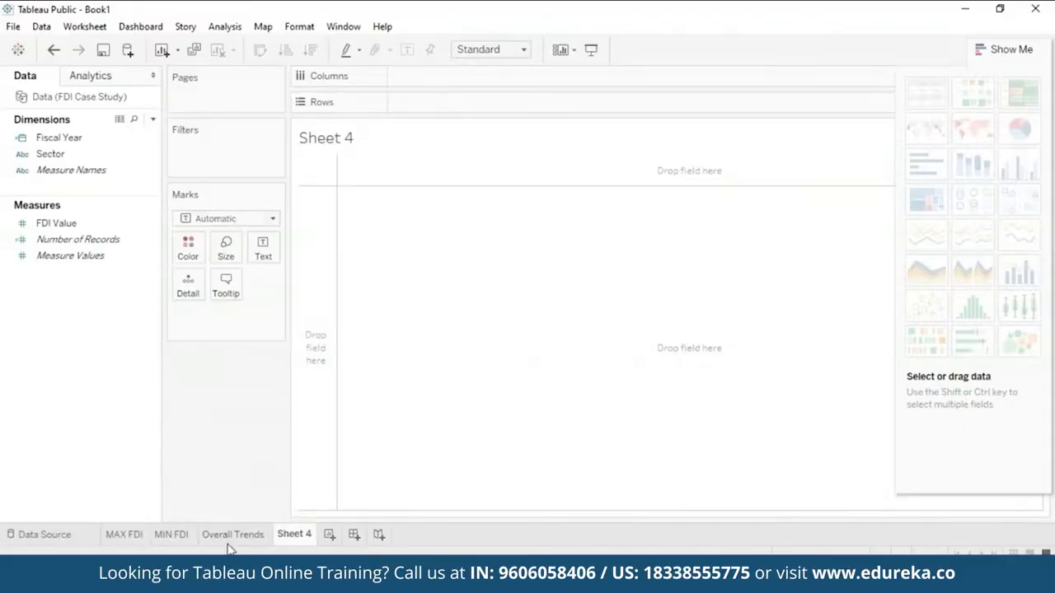
# Step: Return to the Overall Trends sheet and add a Sector filter with all sectors selected
pyautogui.click(229, 536)
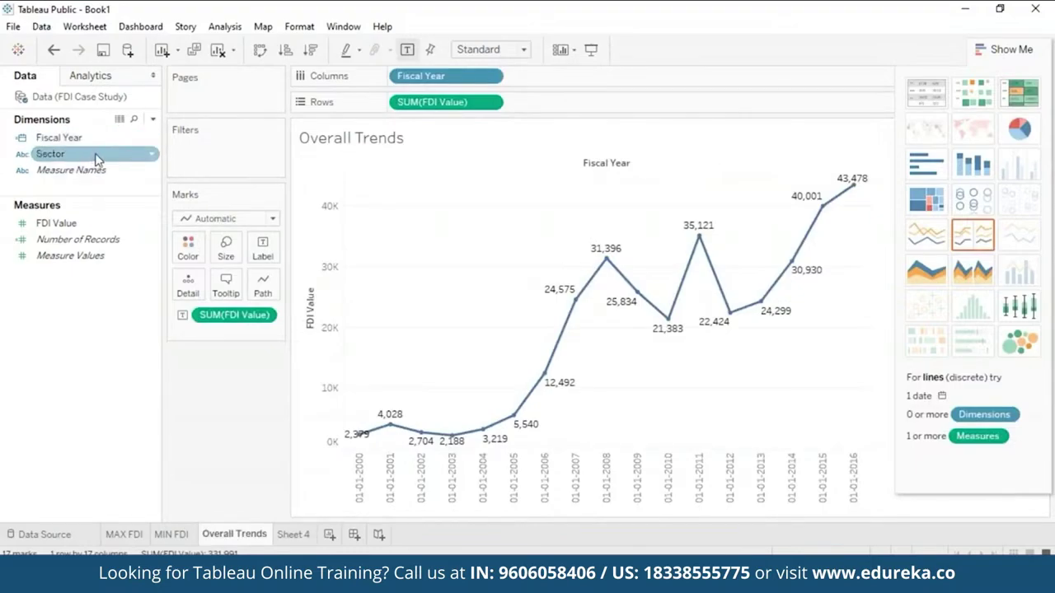
pyautogui.moveTo(114, 158); pyautogui.dragTo(242, 143)
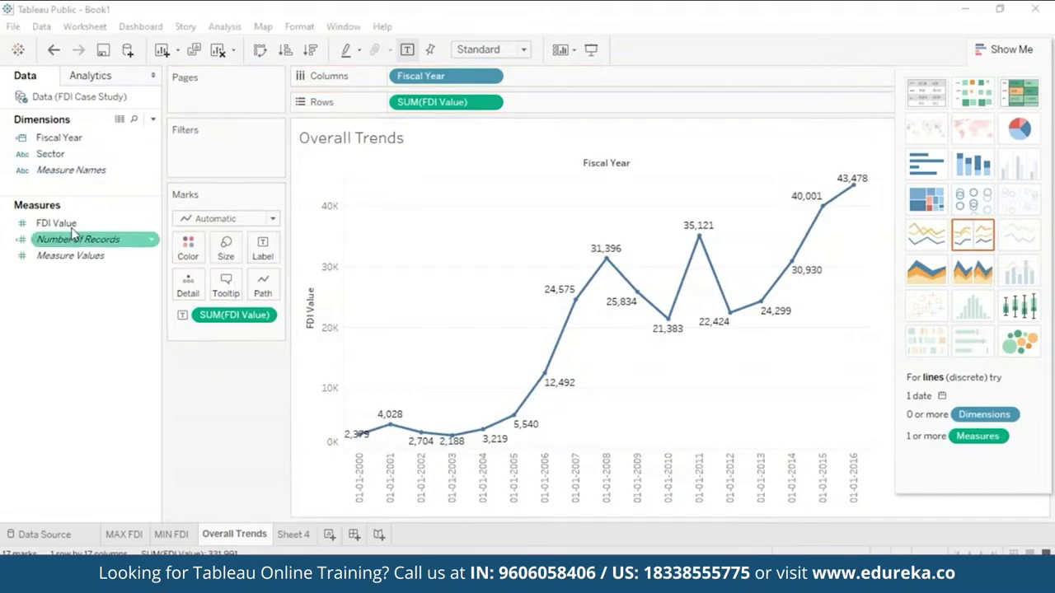
pyautogui.moveTo(49, 155); pyautogui.dragTo(204, 150)
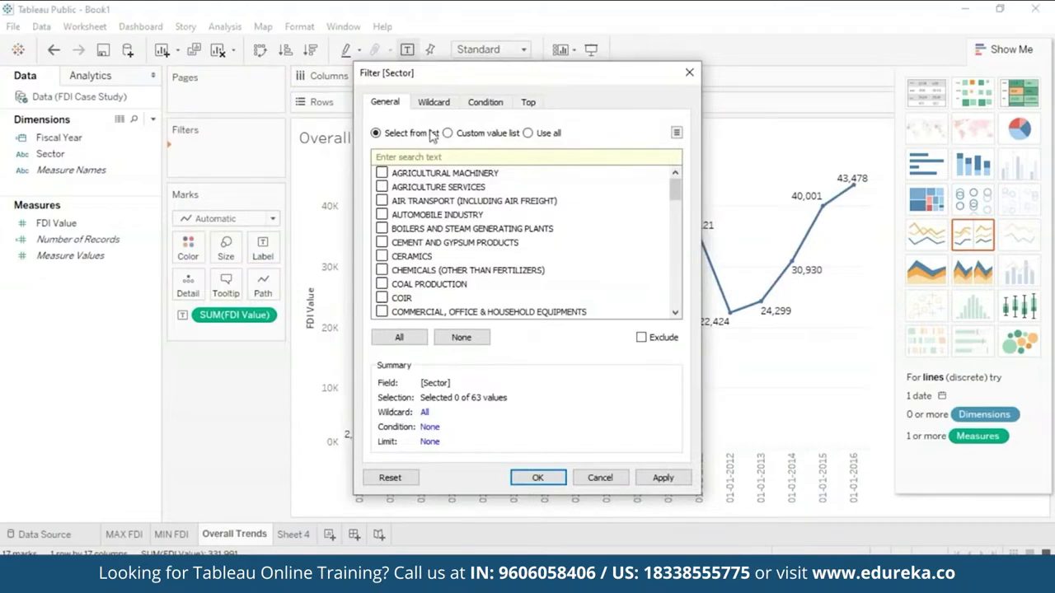
pyautogui.click(397, 338)
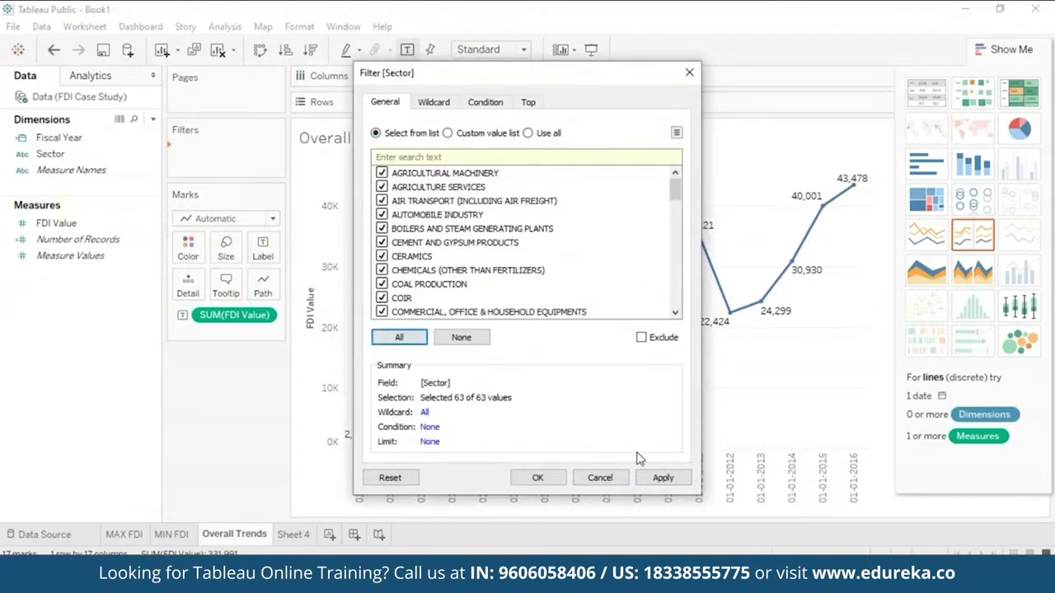
pyautogui.click(665, 478)
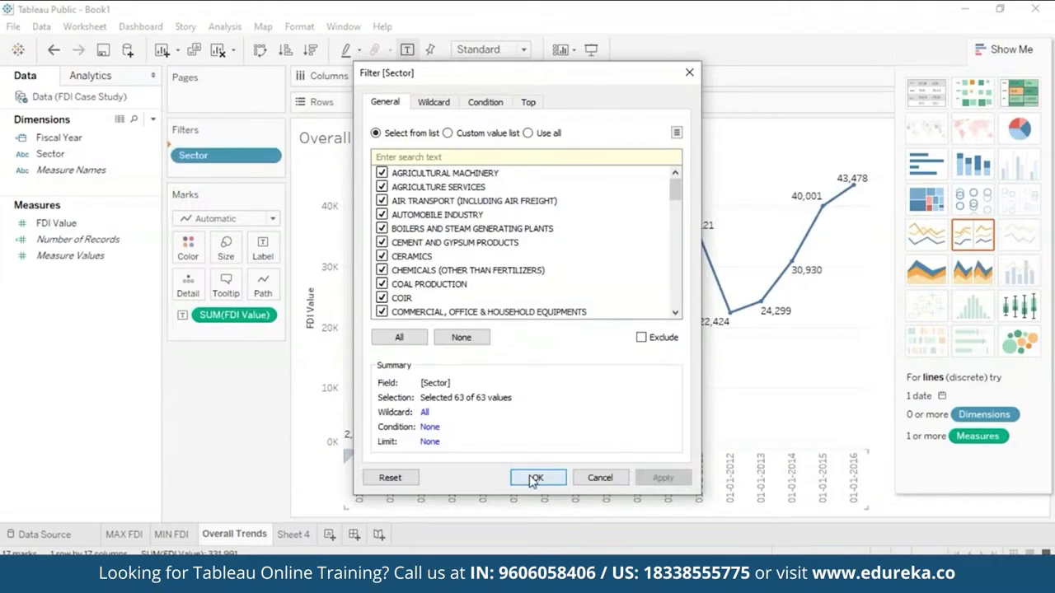
pyautogui.click(536, 478)
# Step: Show the Sector filter beside the chart, uncover it by hiding the chart suggestions, and remove it from the sheet
pyautogui.click(268, 152)
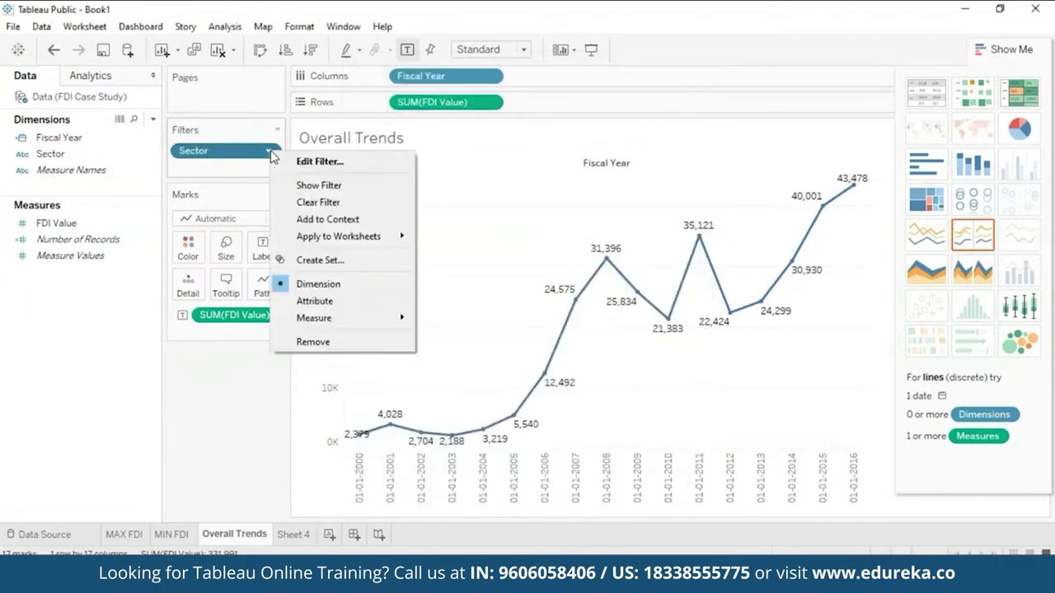
pyautogui.click(312, 186)
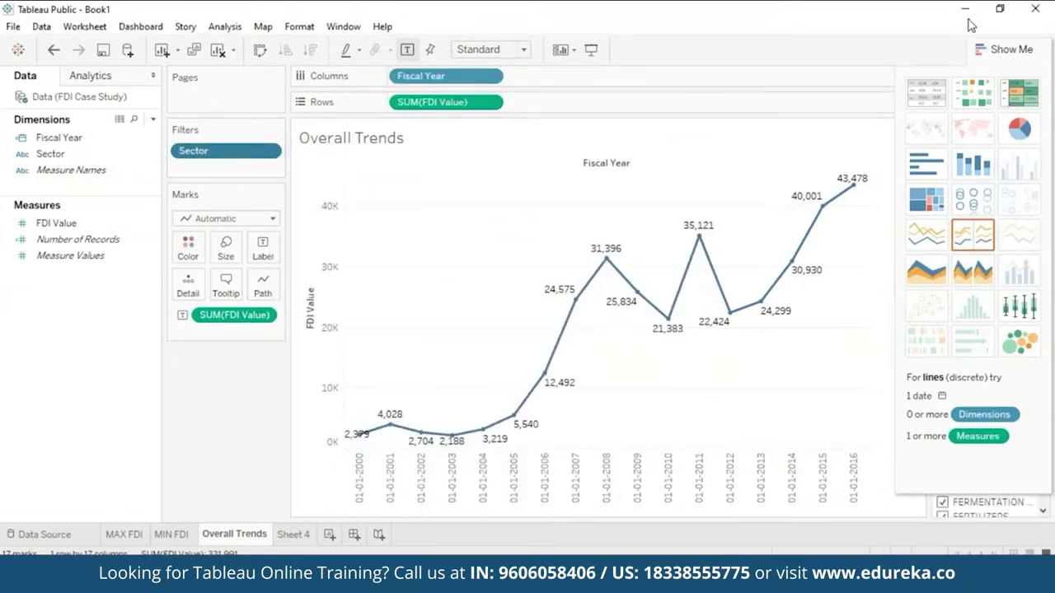
pyautogui.click(1001, 50)
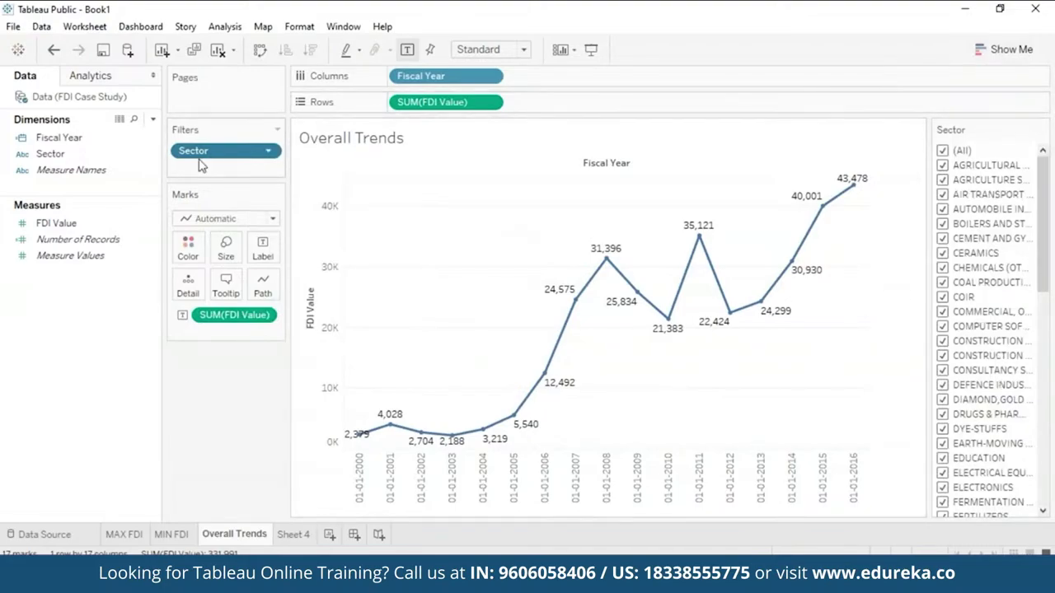
pyautogui.click(267, 153)
pyautogui.click(246, 351)
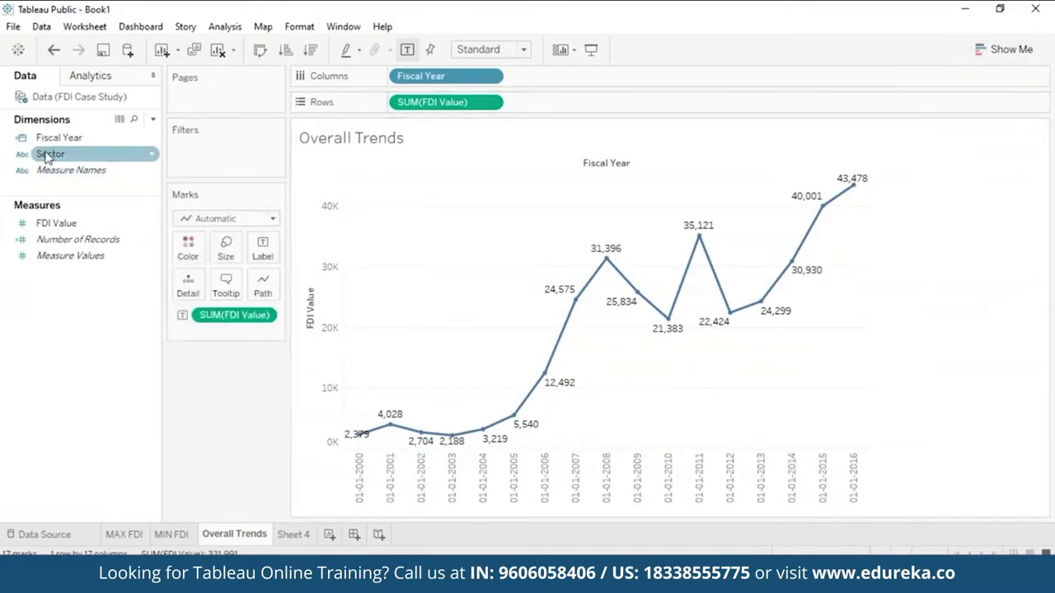
# Step: Show a filter for the Sector dimension and keep only the EDUCATION sector selected
pyautogui.click(149, 159)
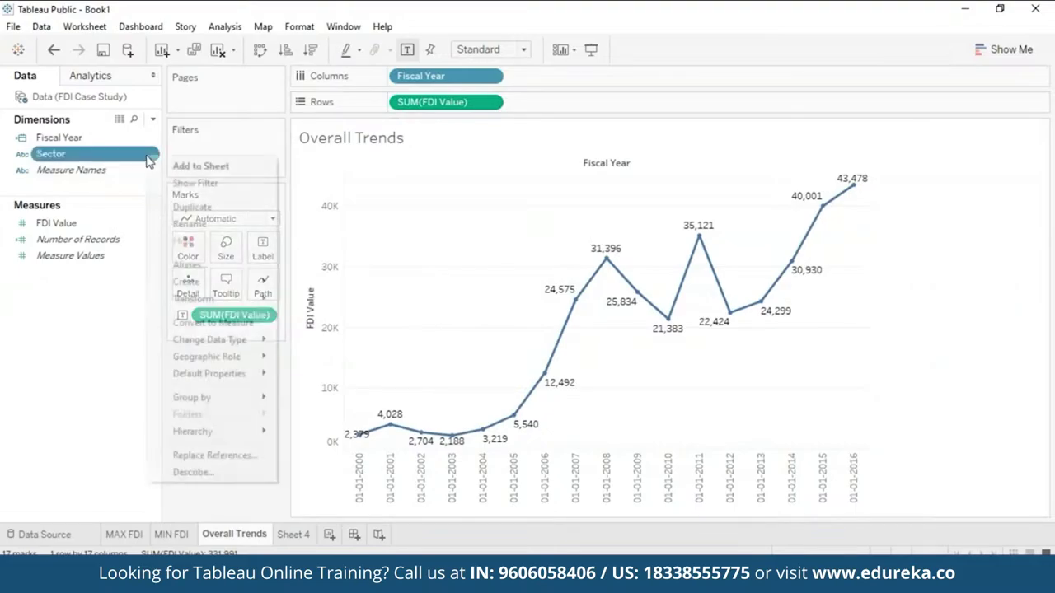
pyautogui.click(195, 183)
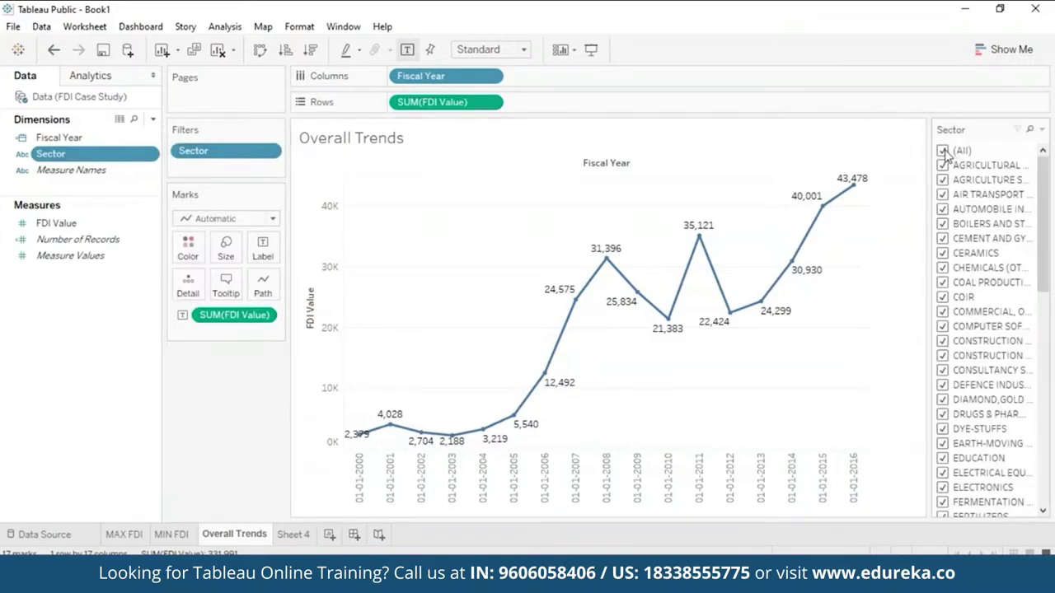
pyautogui.click(944, 152)
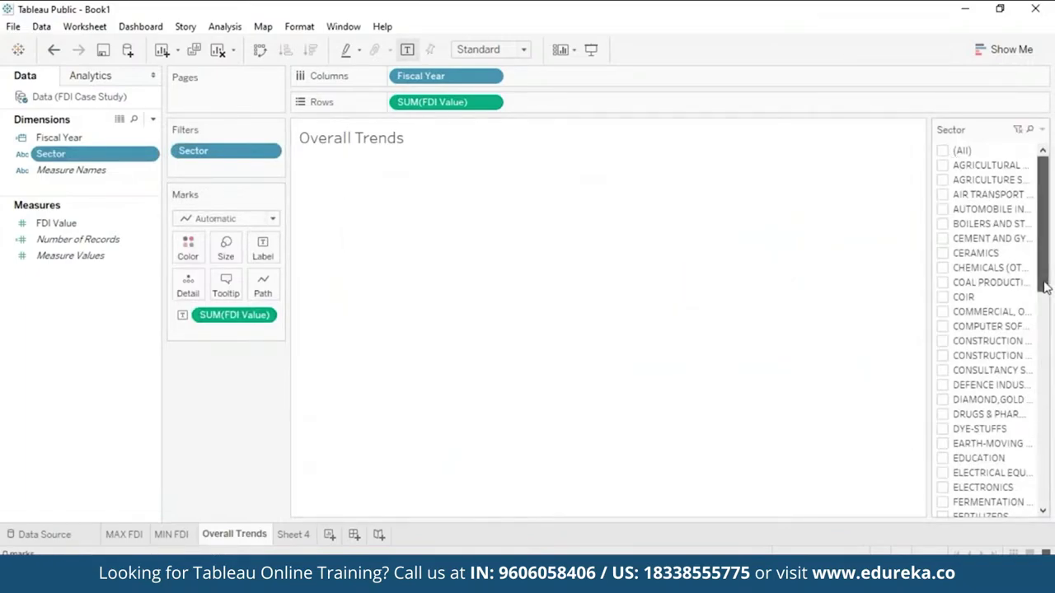
pyautogui.moveTo(1044, 285); pyautogui.dragTo(1047, 318)
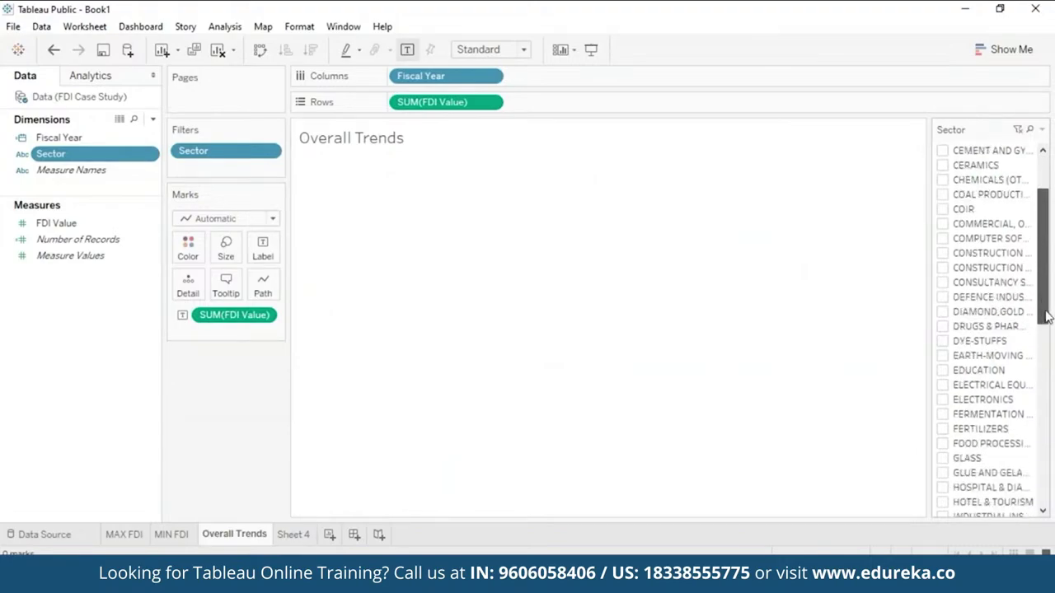
pyautogui.click(943, 371)
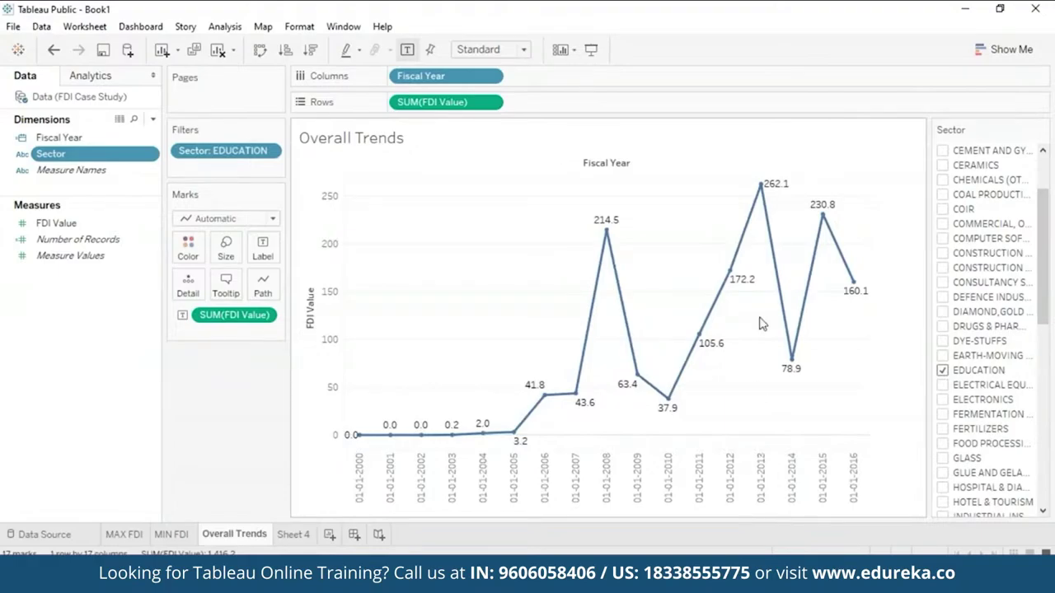
# Step: Change the trend line's path type to Step after trying the Jump line type
pyautogui.moveTo(758, 185)
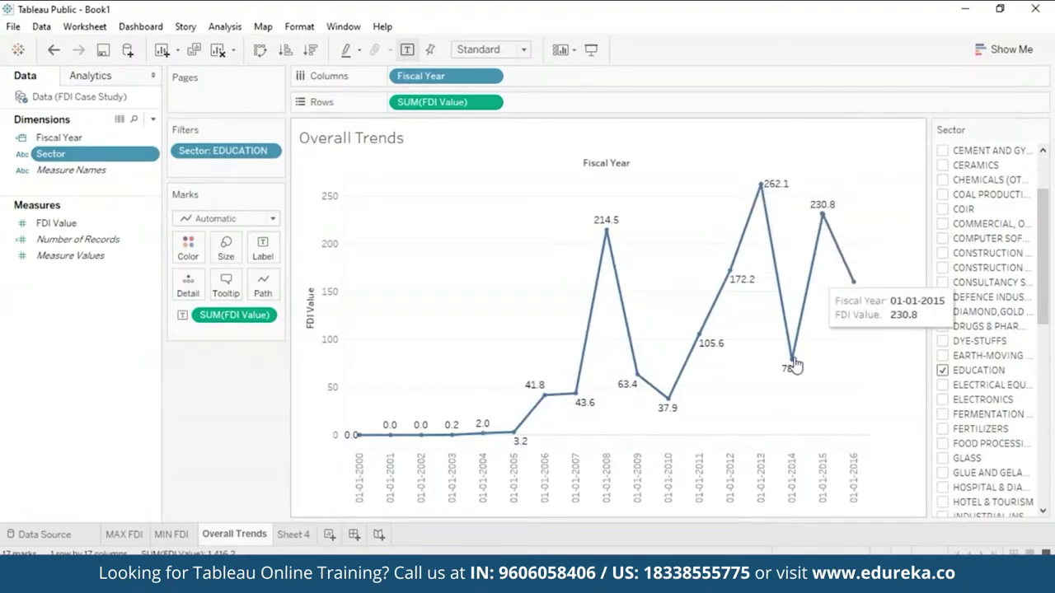
pyautogui.moveTo(817, 212)
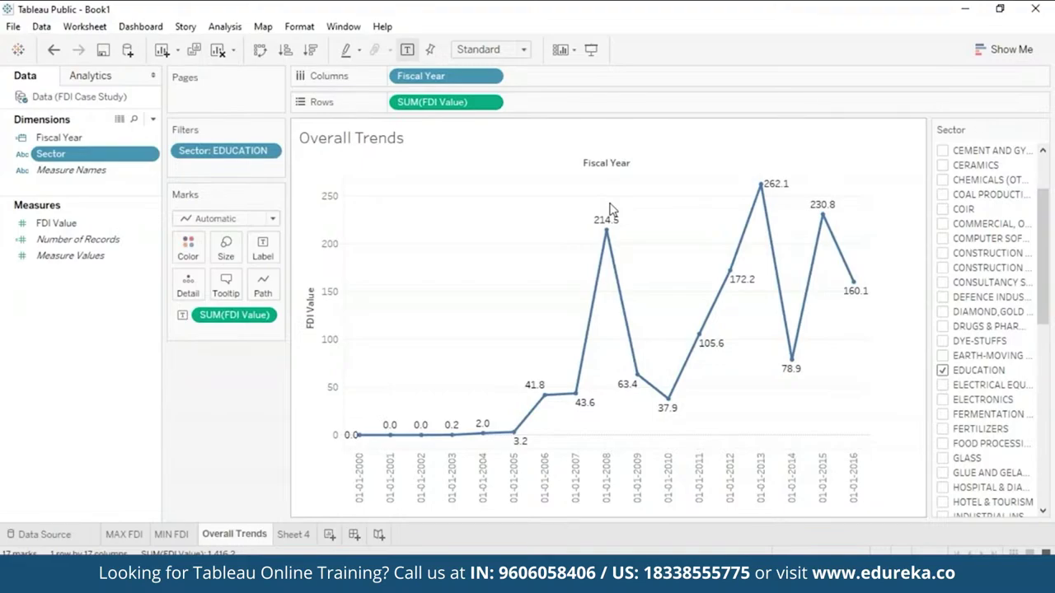
pyautogui.click(264, 293)
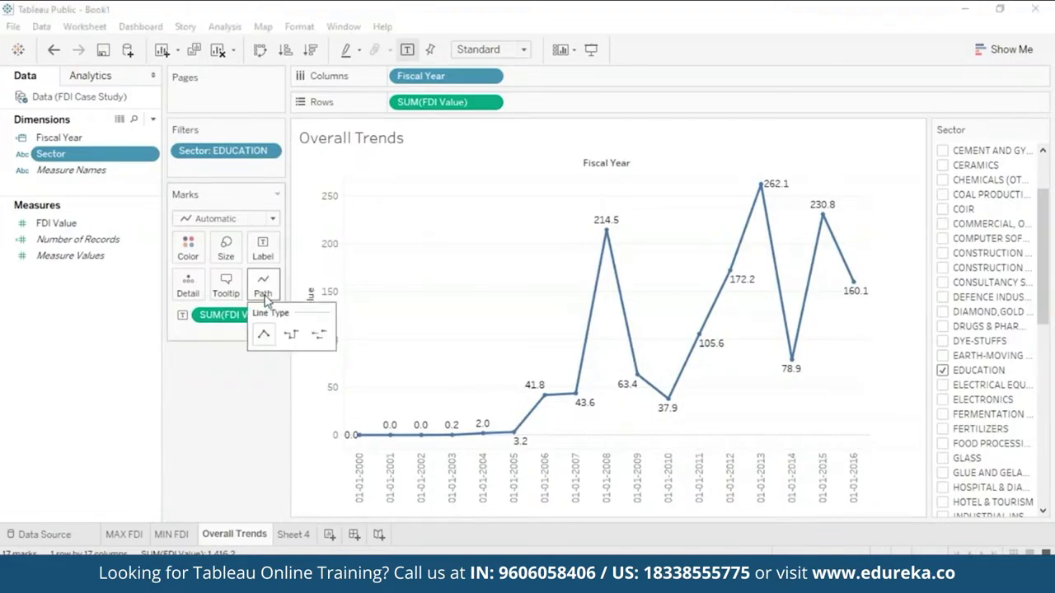
pyautogui.click(320, 335)
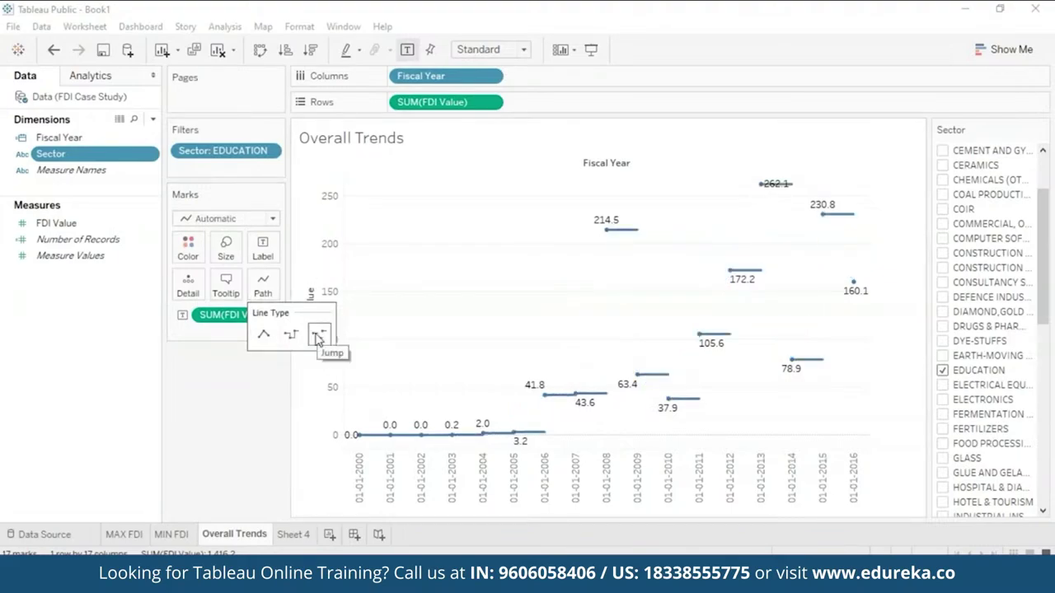
pyautogui.click(291, 336)
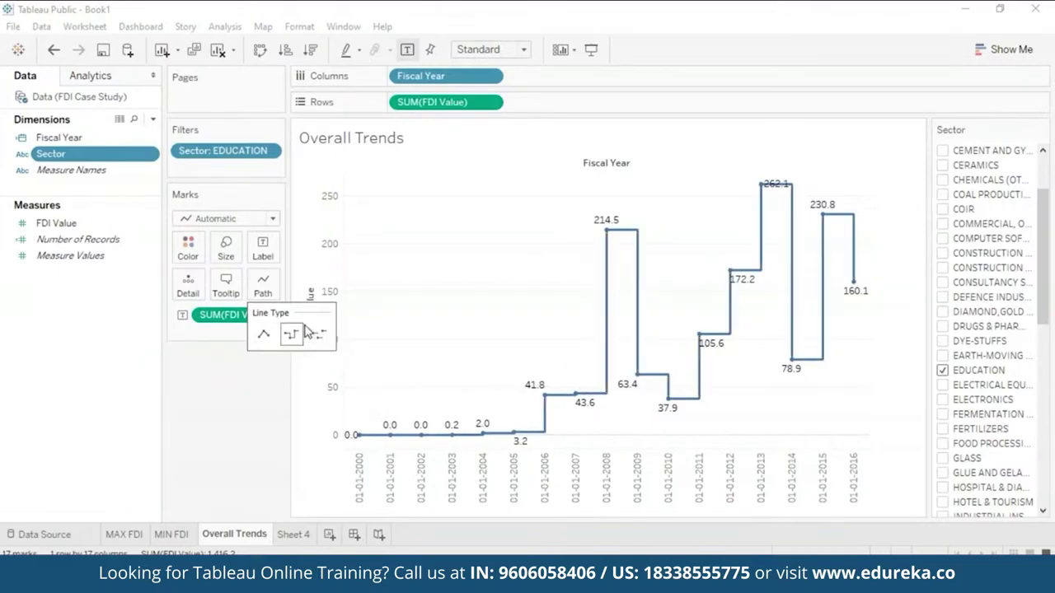
pyautogui.click(369, 311)
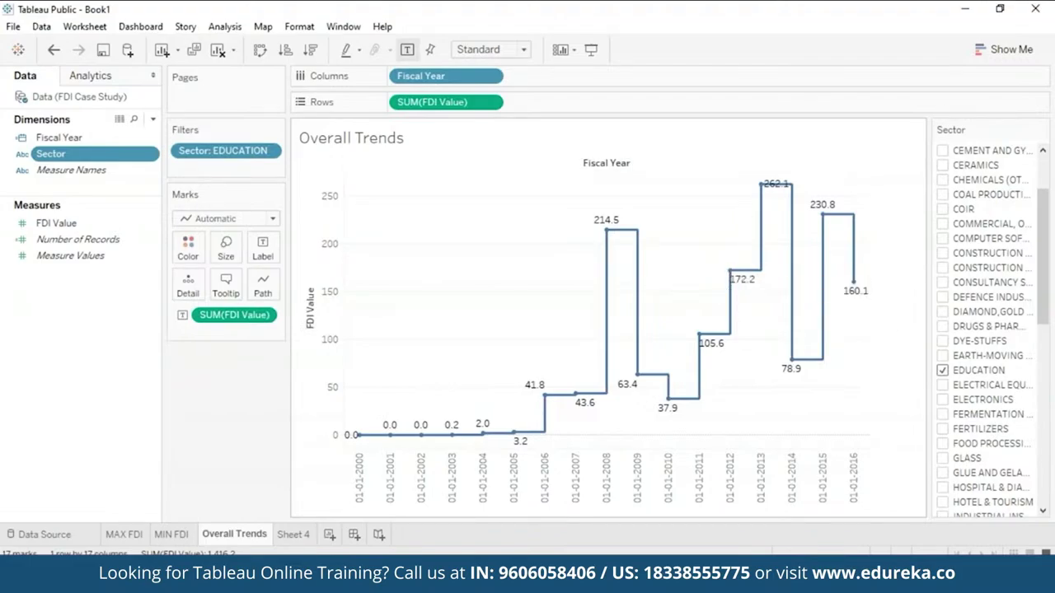
# Step: Deselect EDUCATION in the Sector filter, search it for "railway" and select only the RAILWAY RELATED sector
pyautogui.click(943, 371)
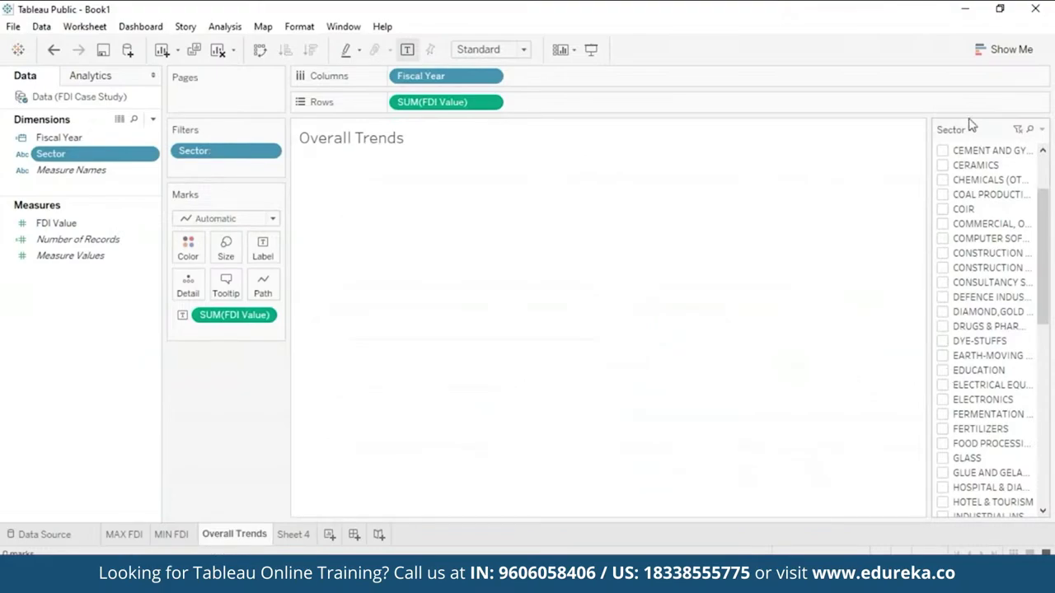
pyautogui.click(1029, 130)
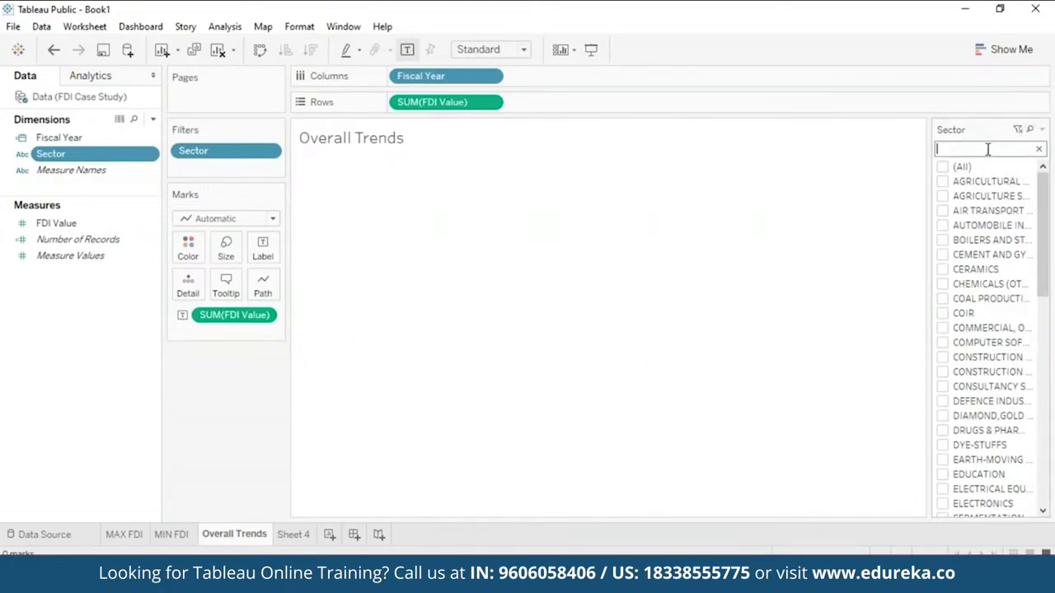
pyautogui.write('railway')
pyautogui.click(961, 168)
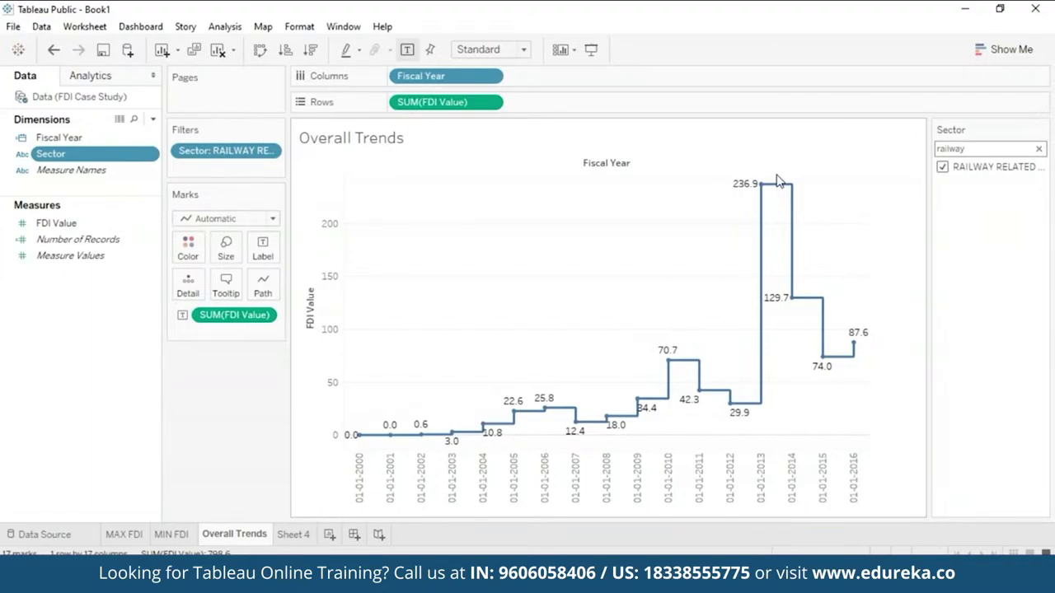
# Step: Search the Sector filter for "food" and select only FOOD PROCESSING INDUSTRIES
pyautogui.click(1039, 148)
pyautogui.write('food')
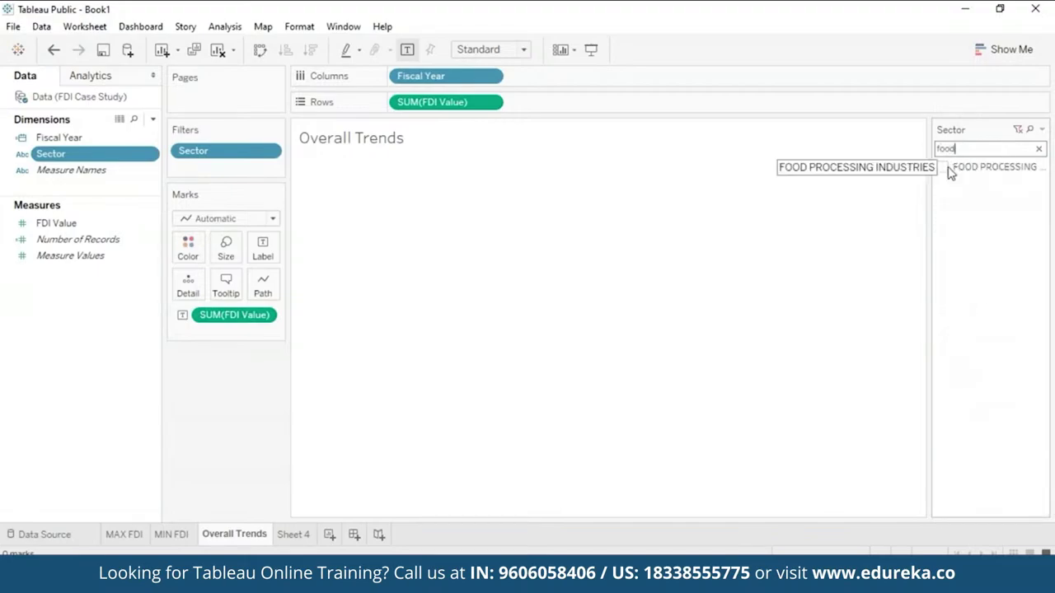
pyautogui.click(943, 168)
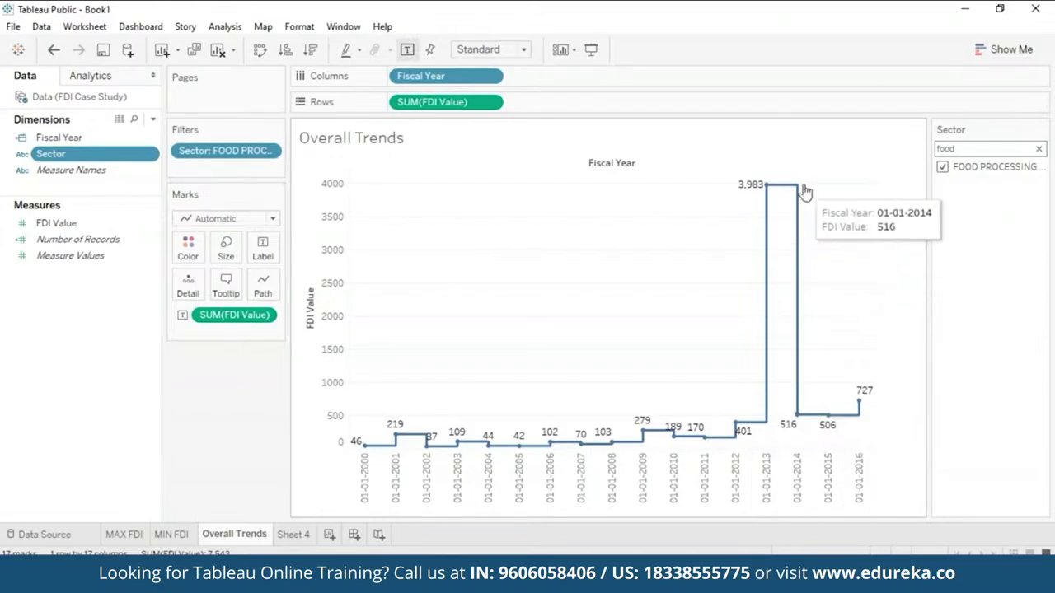
# Step: Clear the search in the Sector filter and select all sectors
pyautogui.click(942, 166)
pyautogui.click(1039, 148)
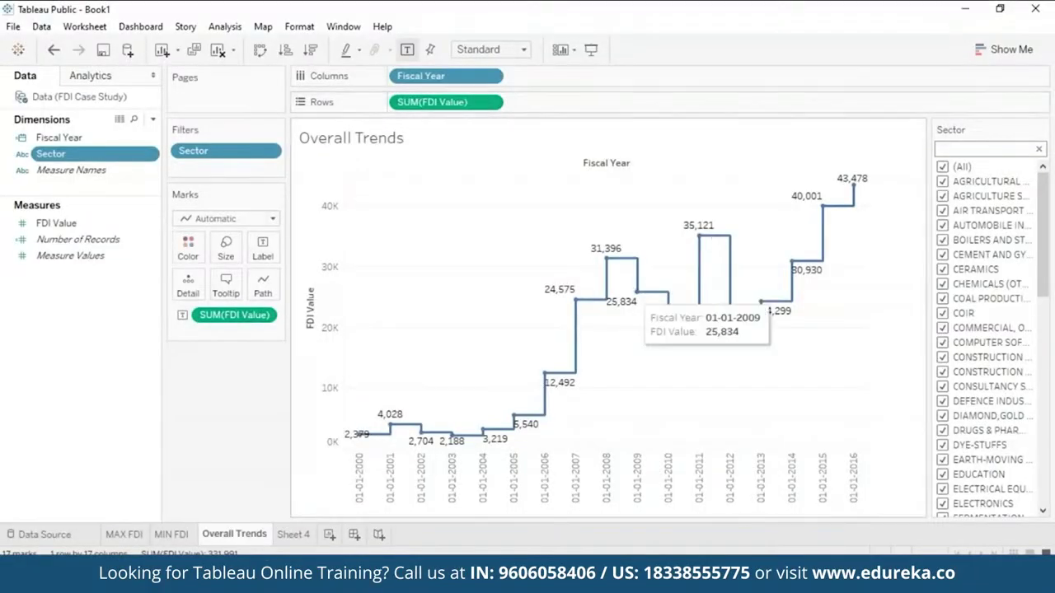
# Step: Switch to Sheet 4 and list the Sector dimension on its rows
pyautogui.click(307, 537)
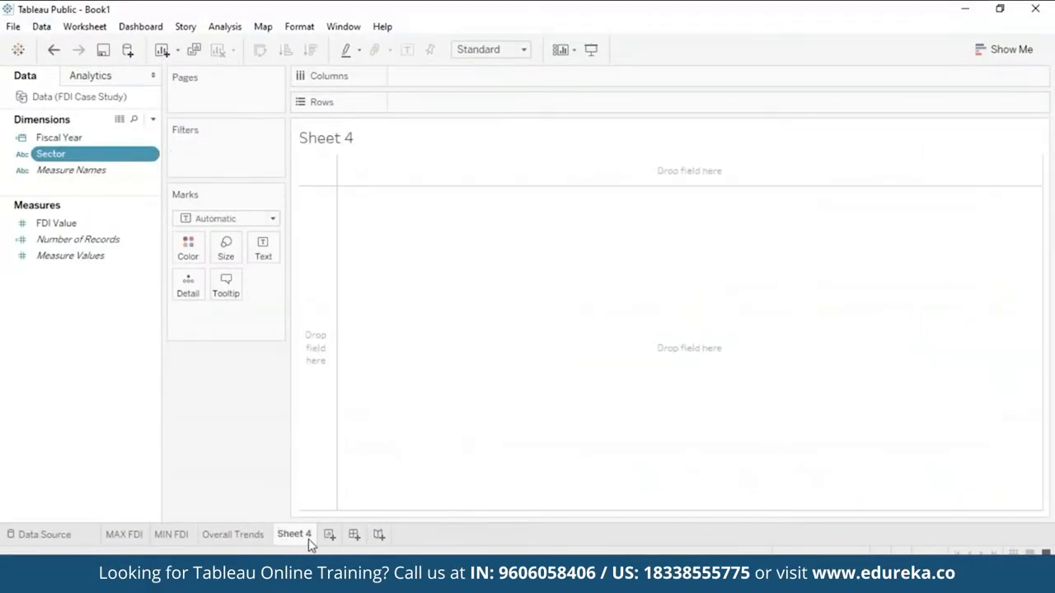
pyautogui.moveTo(98, 156); pyautogui.dragTo(474, 113)
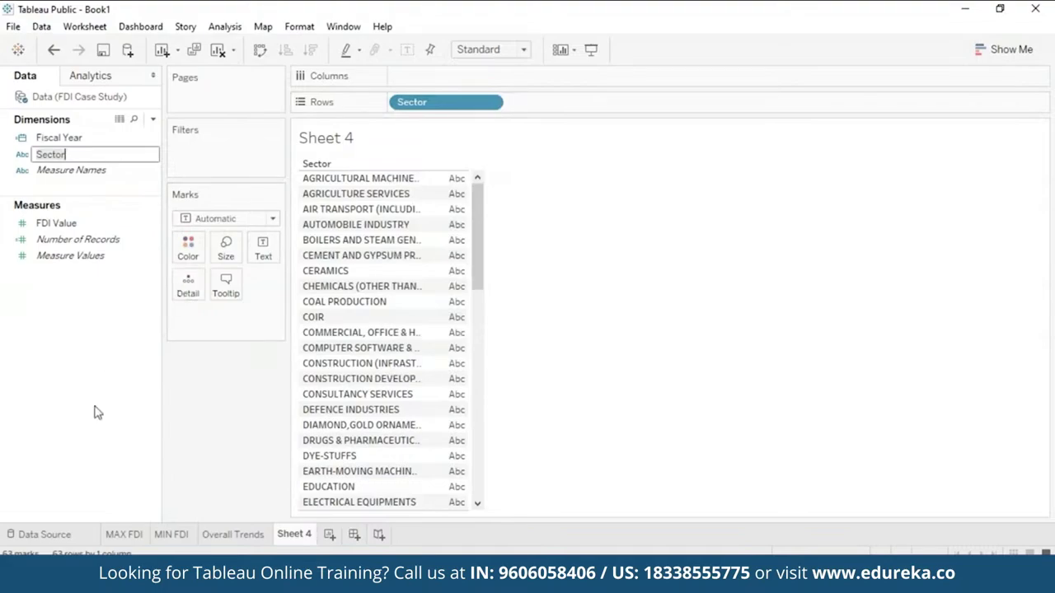
# Step: Start a group on the Sector dimension and combine AGRICULTURAL MACHINERY and AGRICULTURE SERVICES as AGRICULTURE
pyautogui.rightClick(90, 154)
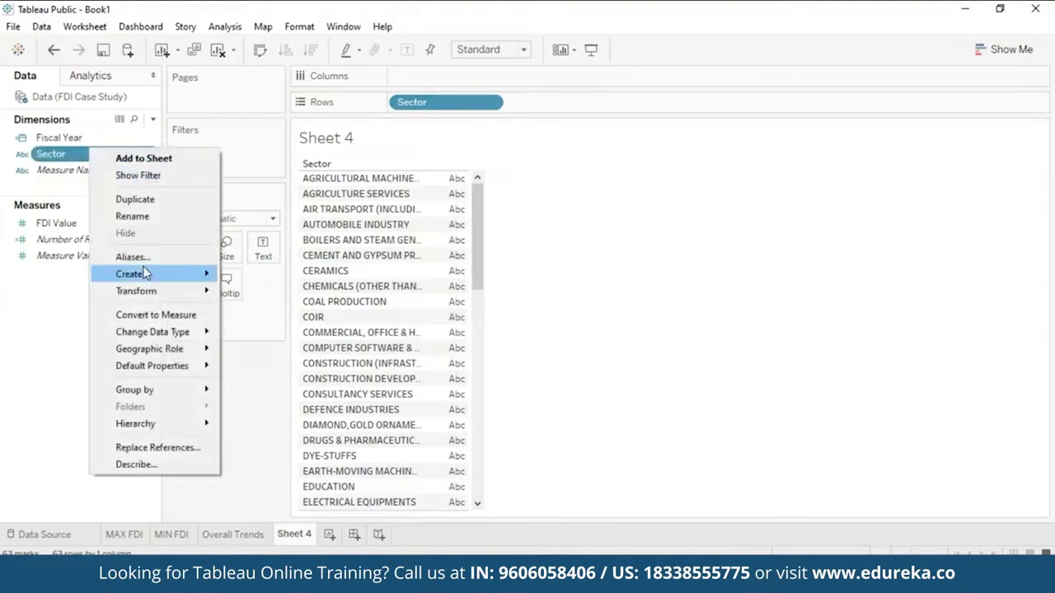
pyautogui.moveTo(144, 275)
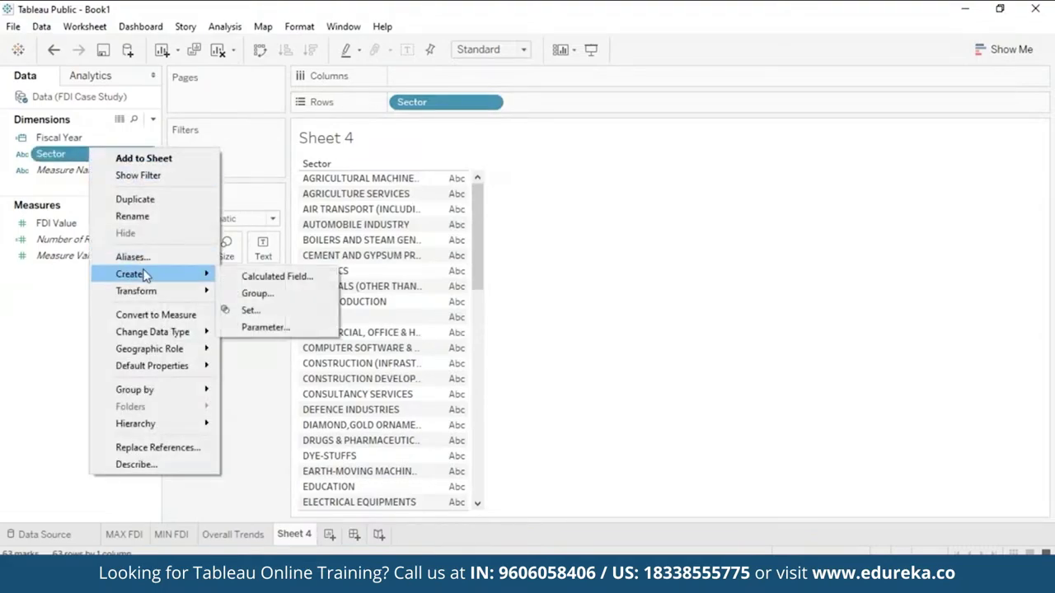
pyautogui.click(276, 302)
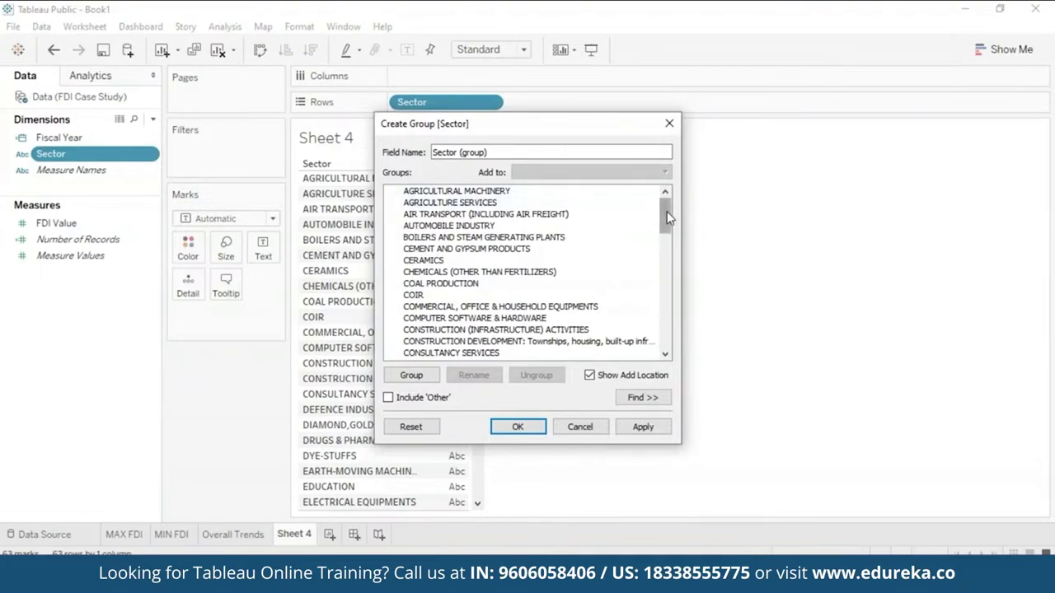
pyautogui.click(410, 192)
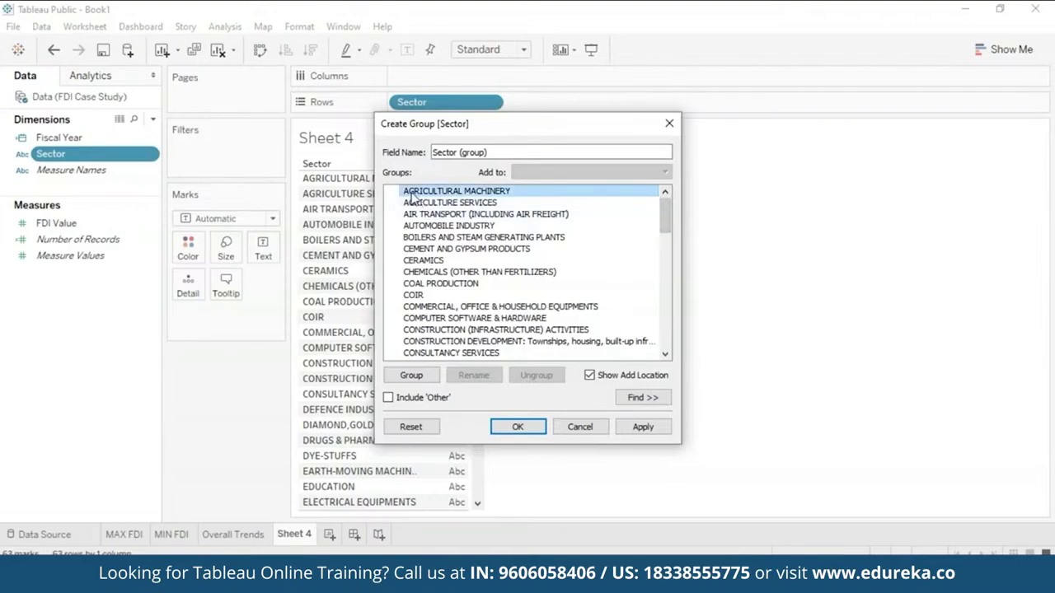
pyautogui.keyDown('ctrl'); pyautogui.click(484, 204); pyautogui.keyUp('ctrl')
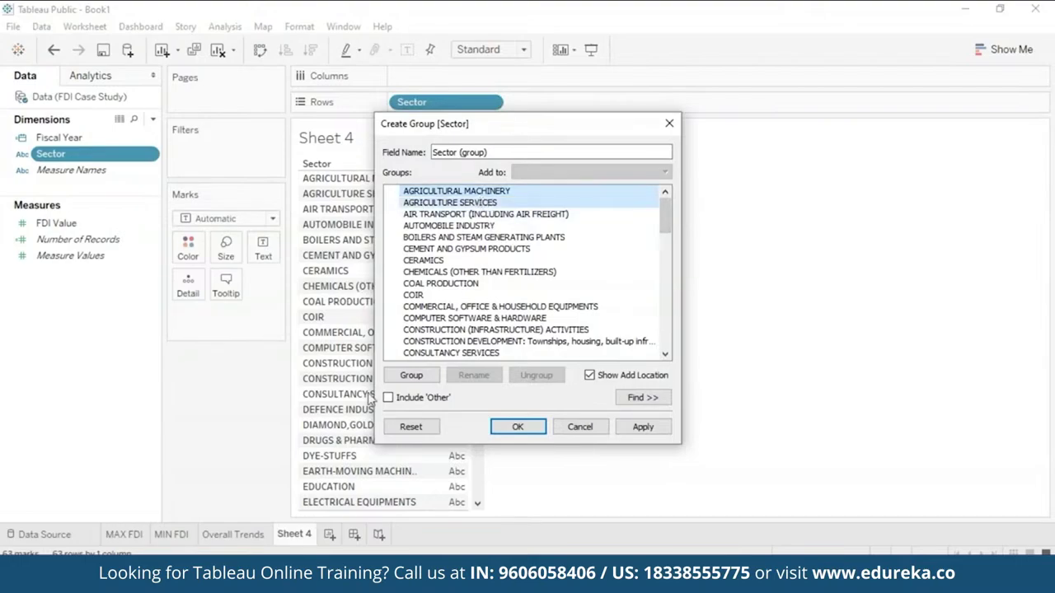
pyautogui.click(412, 375)
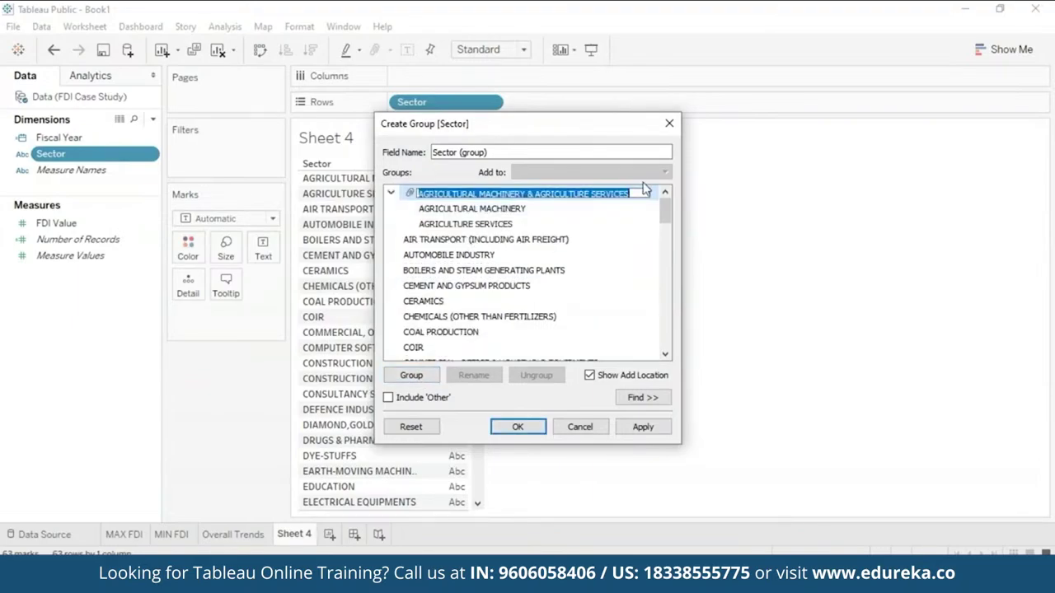
pyautogui.press('BackSpace')
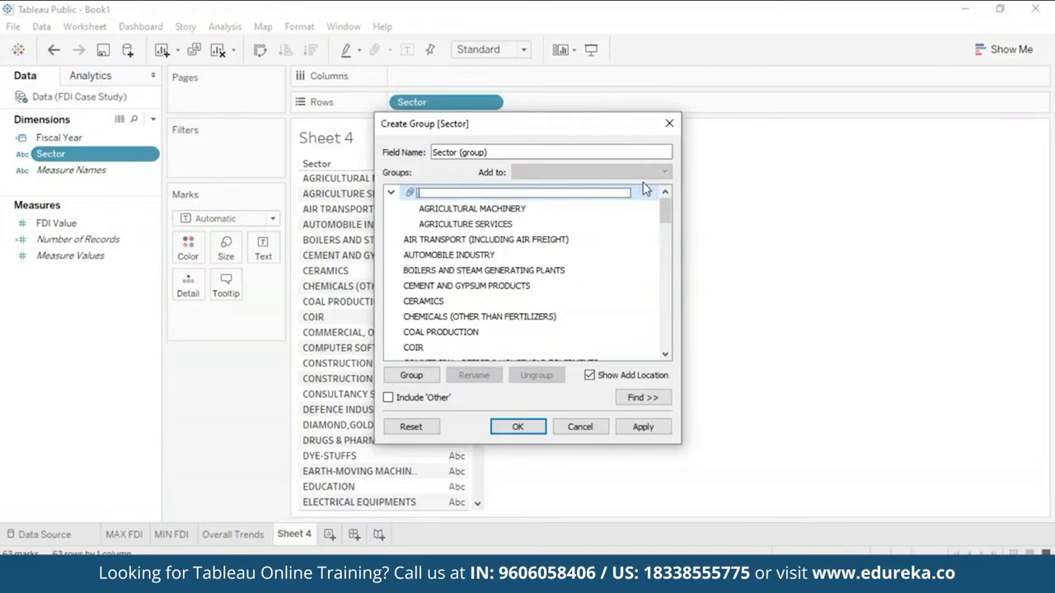
pyautogui.write('AGRICULTURE')
pyautogui.press('Return')
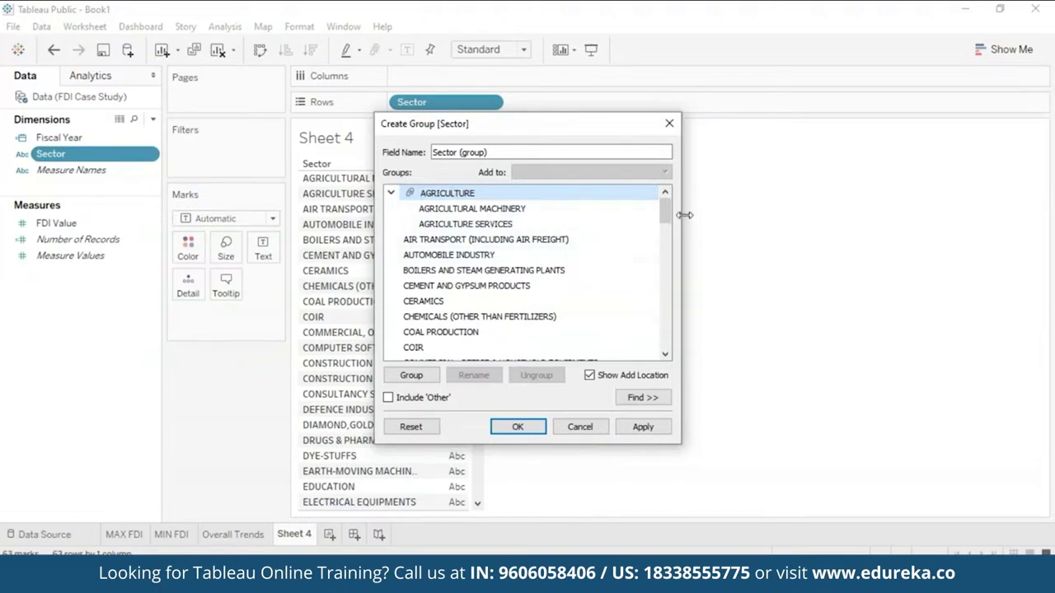
# Step: Group AIR TRANSPORT (INCLUDING AIR FREIGHT) and AUTOMOBILE INDUSTRY under the name TRANSPORT
pyautogui.keyDown('ctrl'); pyautogui.click(449, 254); pyautogui.keyUp('ctrl')
pyautogui.click(412, 375)
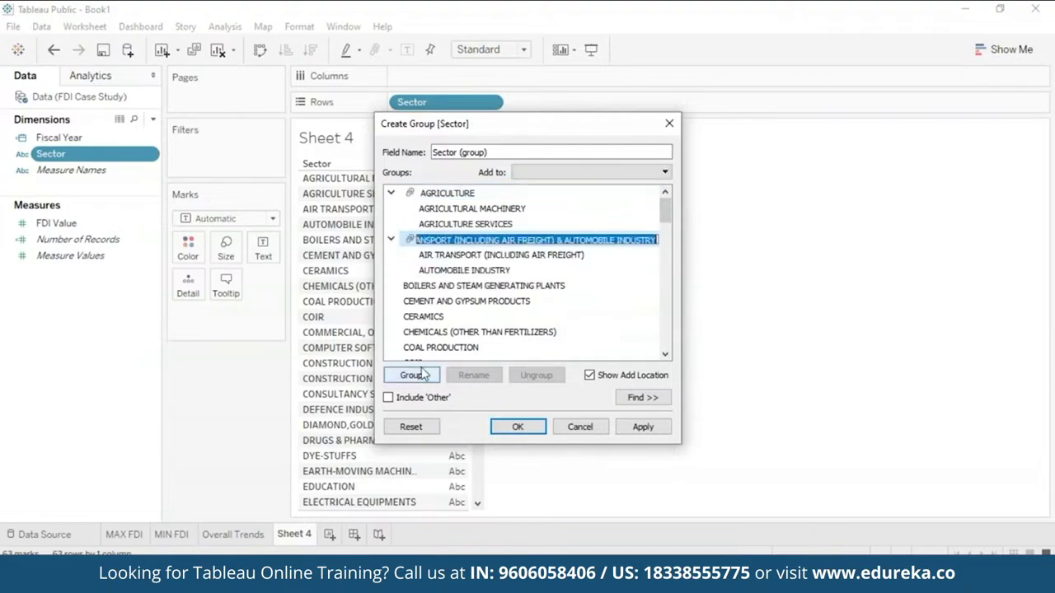
pyautogui.write('AIR TRANSPORT')
pyautogui.click(461, 255)
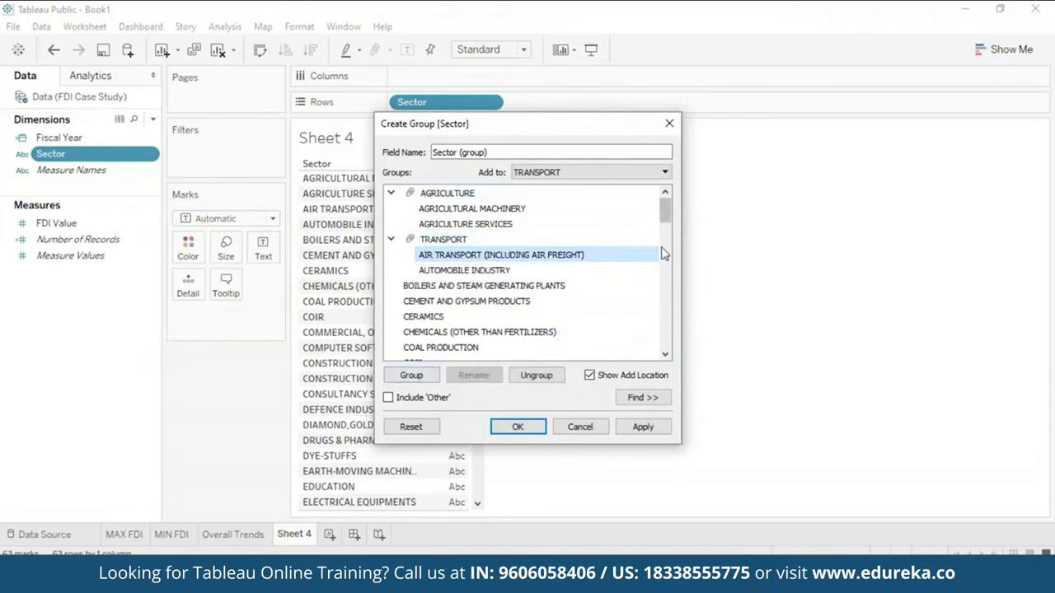
# Step: Group CONSTRUCTION (INFRASTRUCTURE) ACTIVITIES and CONSTRUCTION DEVELOPMENT under the name CONSTRUCTION
pyautogui.scroll(-3, 449, 296)
pyautogui.click(446, 301)
pyautogui.keyDown('ctrl'); pyautogui.click(449, 316); pyautogui.keyUp('ctrl')
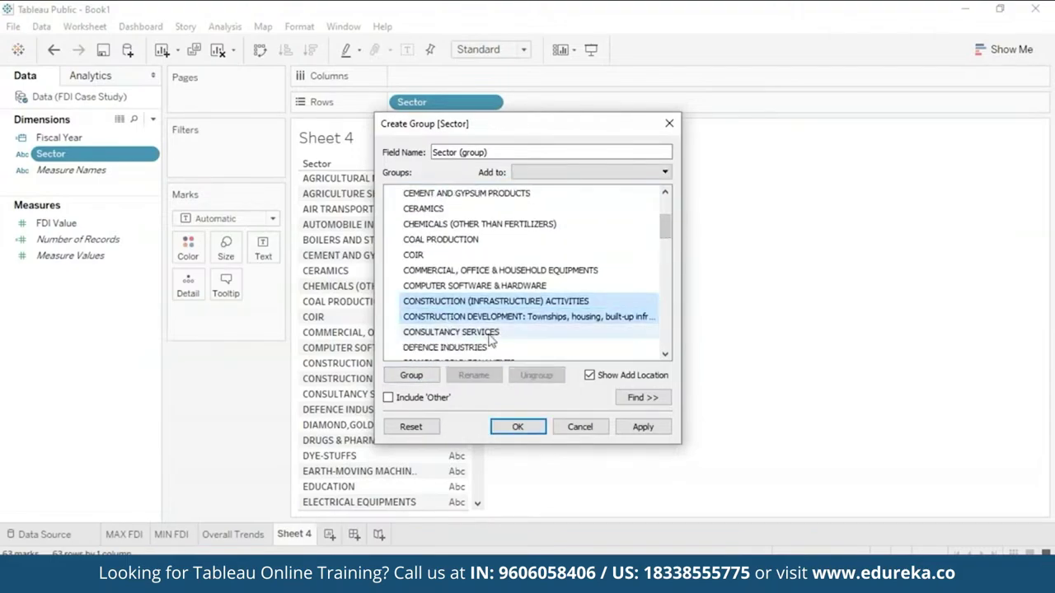
pyautogui.click(412, 375)
pyautogui.write('CONSTRUCTION')
# Step: Group INDUSTRIAL INSTRUMENTS, INDUSTRIAL MACHINERY, MACHINE TOOLS and PRIME MOVER under the name MACHINERY
pyautogui.moveTo(666, 232); pyautogui.dragTo(665, 306)
pyautogui.click(435, 300)
pyautogui.keyDown('ctrl'); pyautogui.click(450, 255); pyautogui.keyUp('ctrl')
pyautogui.keyDown('ctrl'); pyautogui.click(454, 239); pyautogui.keyUp('ctrl')
pyautogui.keyDown('ctrl'); pyautogui.click(577, 302); pyautogui.keyUp('ctrl')
pyautogui.scroll(-2, 573, 291)
pyautogui.scroll(-2, 574, 290)
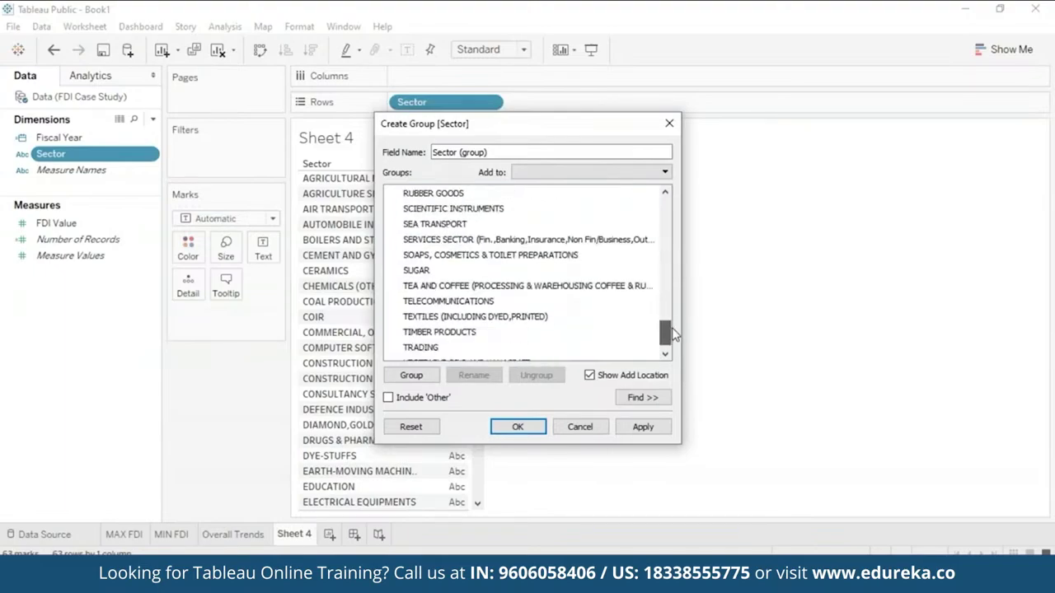
pyautogui.scroll(5, 573, 290)
pyautogui.click(411, 375)
pyautogui.write('MACHINERY')
pyautogui.press('Return')
# Step: Apply the sector groups, name the group field GROUPS and close the group editor
pyautogui.click(636, 427)
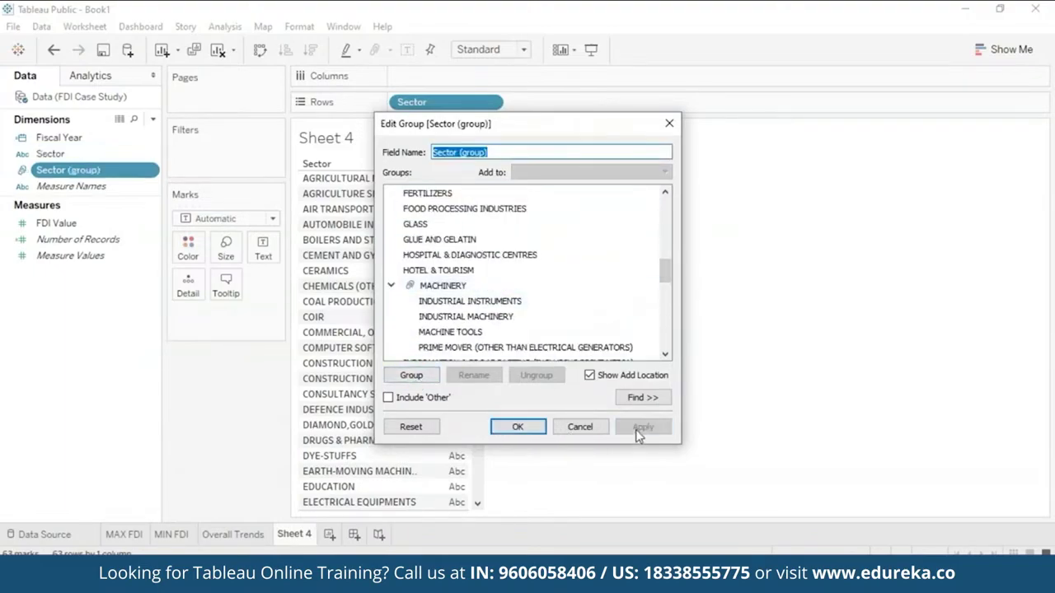
pyautogui.write('GROUPS')
pyautogui.click(641, 426)
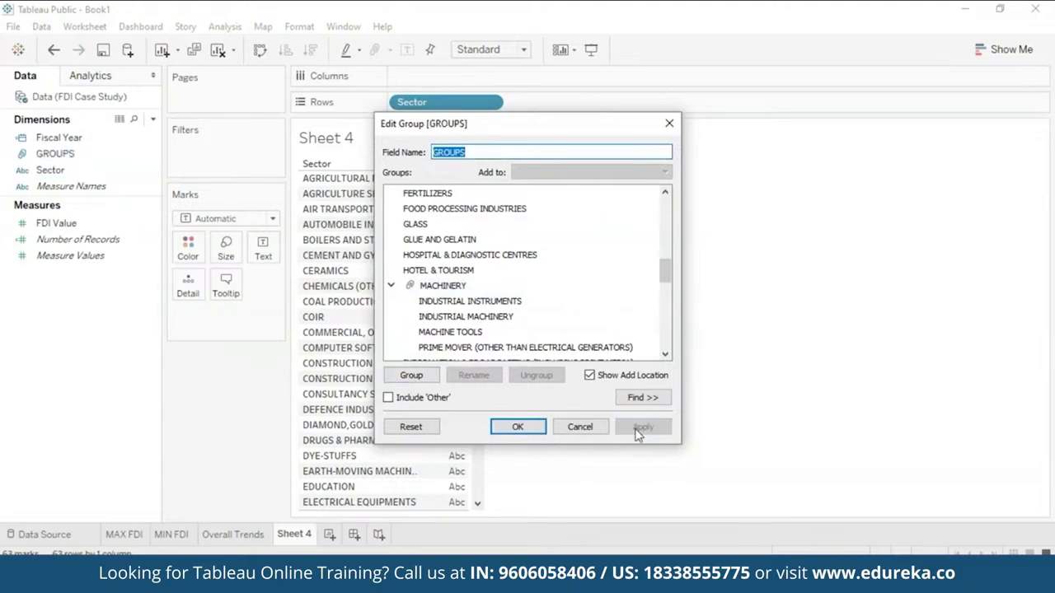
pyautogui.moveTo(619, 124); pyautogui.dragTo(797, 105)
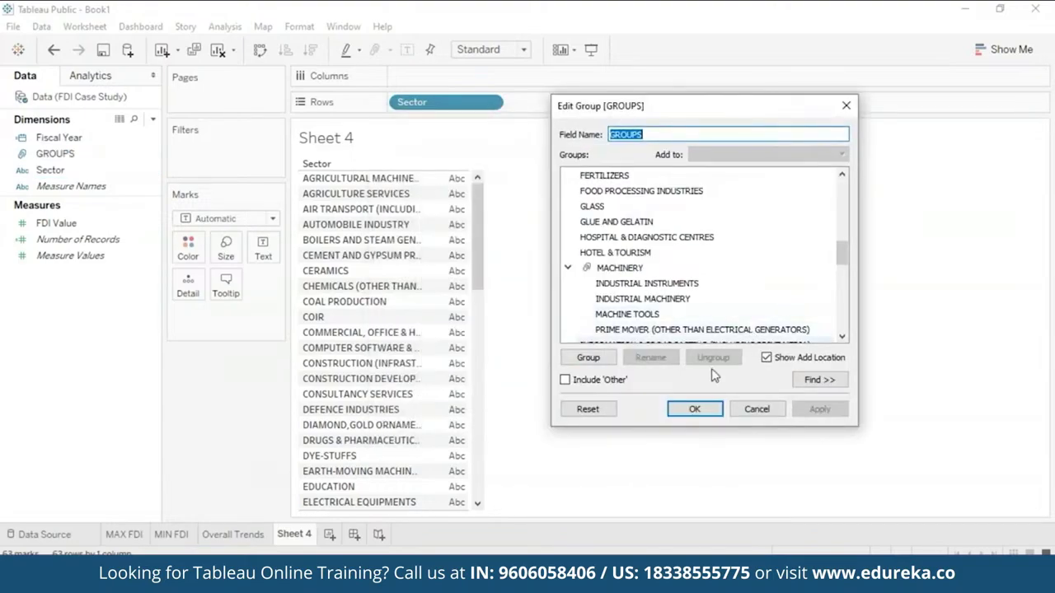
pyautogui.click(695, 409)
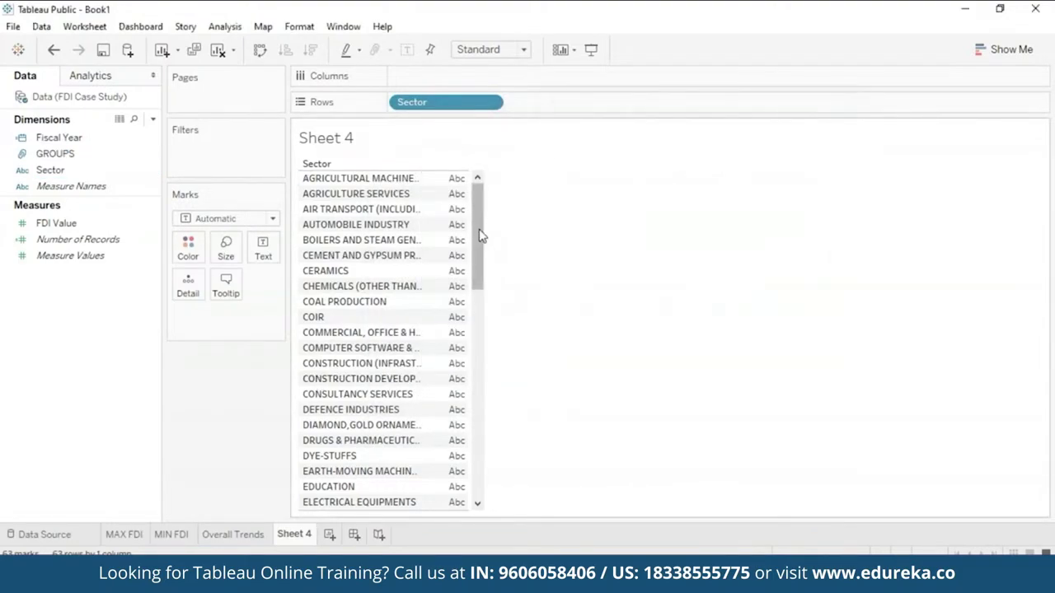
# Step: Widen the Sector column to fit its names and show the FDI Value for each sector in the table
pyautogui.doubleClick(422, 178)
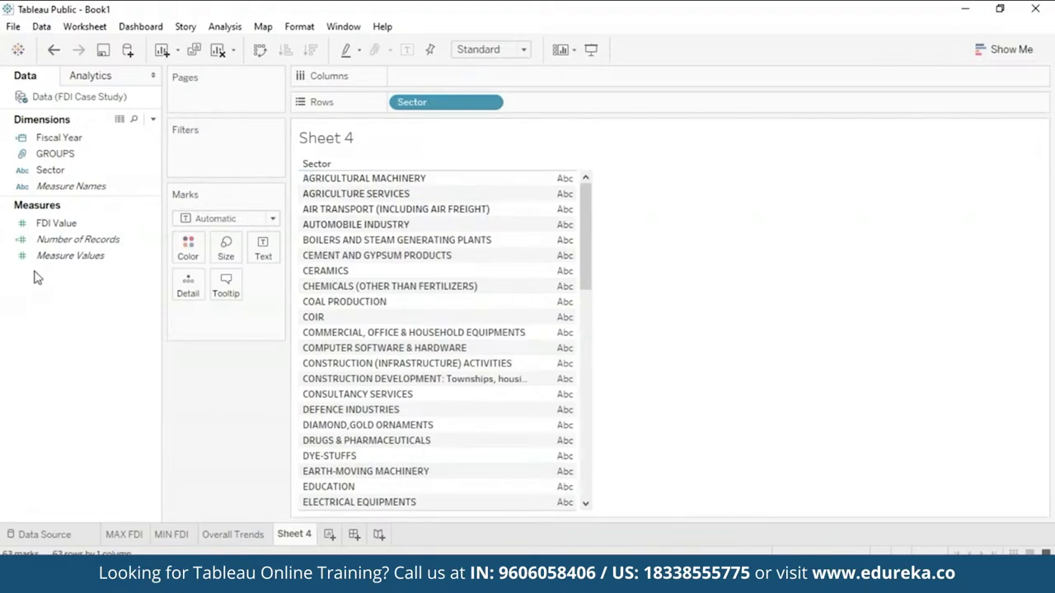
pyautogui.moveTo(70, 224); pyautogui.dragTo(618, 249)
pyautogui.moveTo(70, 223); pyautogui.dragTo(560, 280)
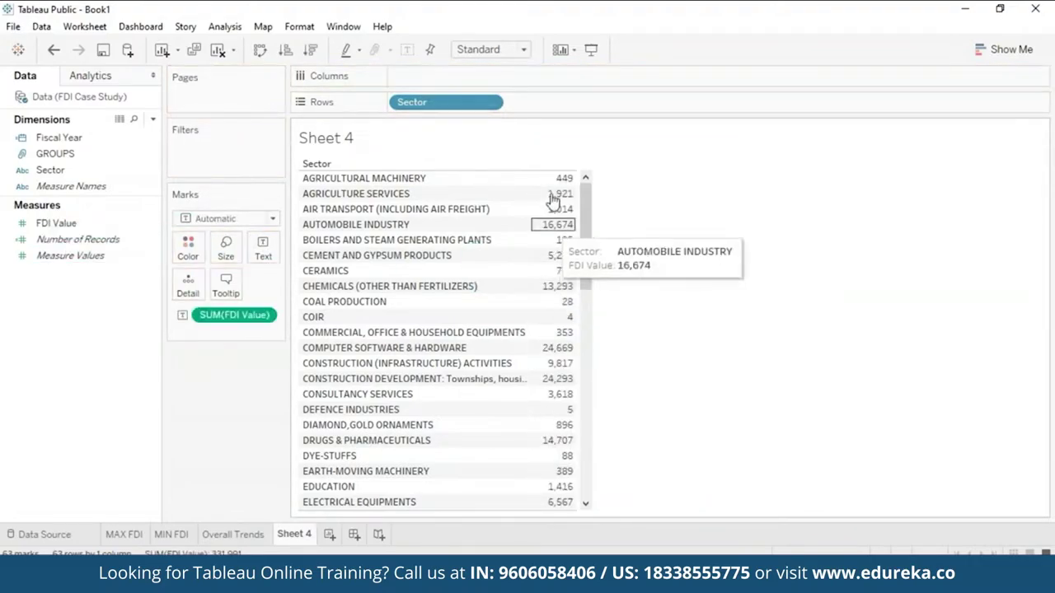
pyautogui.moveTo(546, 205)
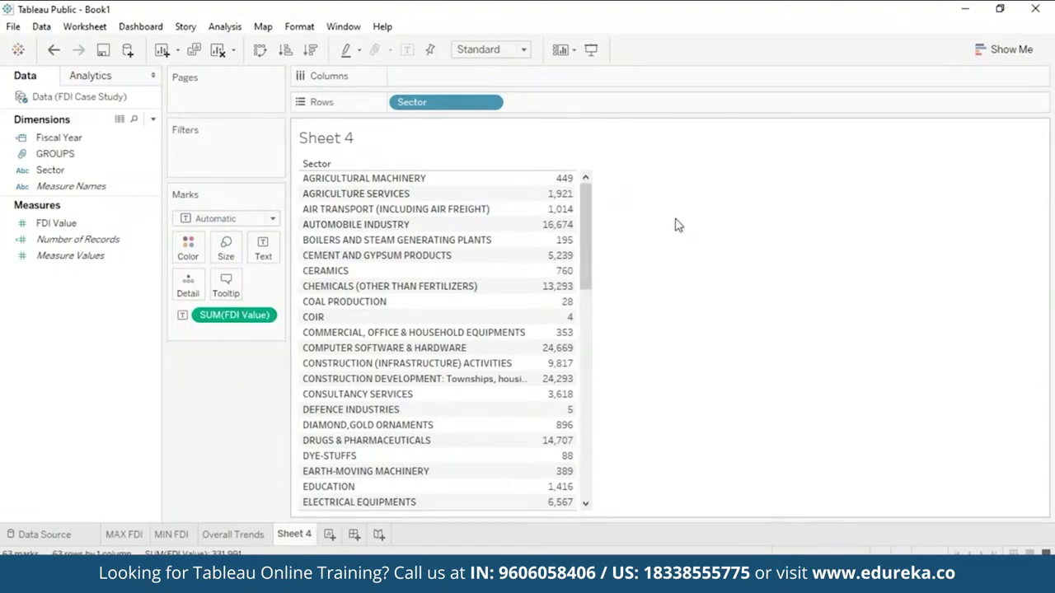
# Step: Rename the Sheet 4 worksheet as Groups and add a new empty worksheet
pyautogui.rightClick(299, 535)
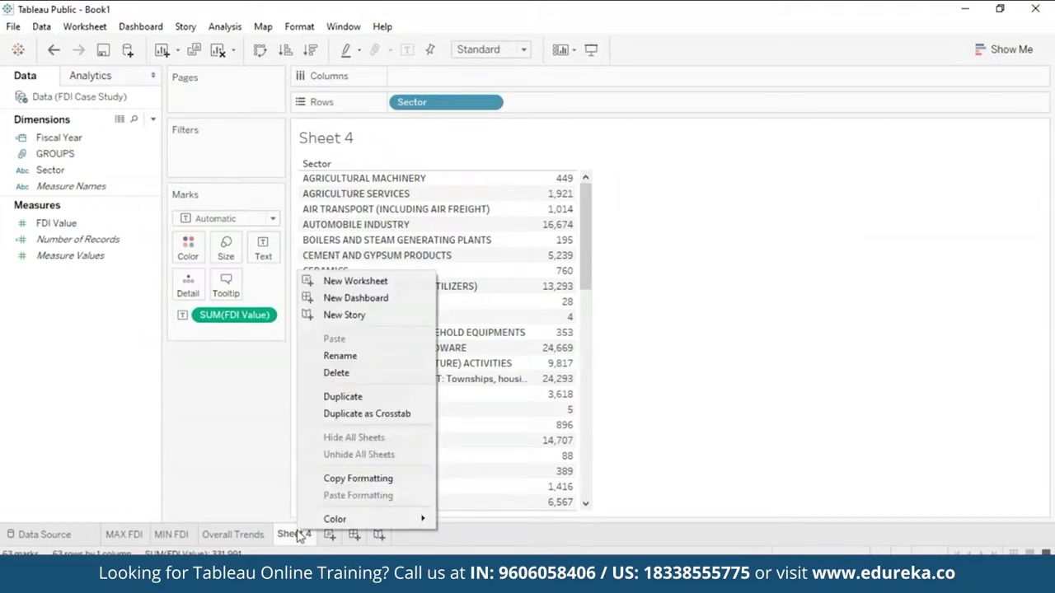
pyautogui.click(386, 365)
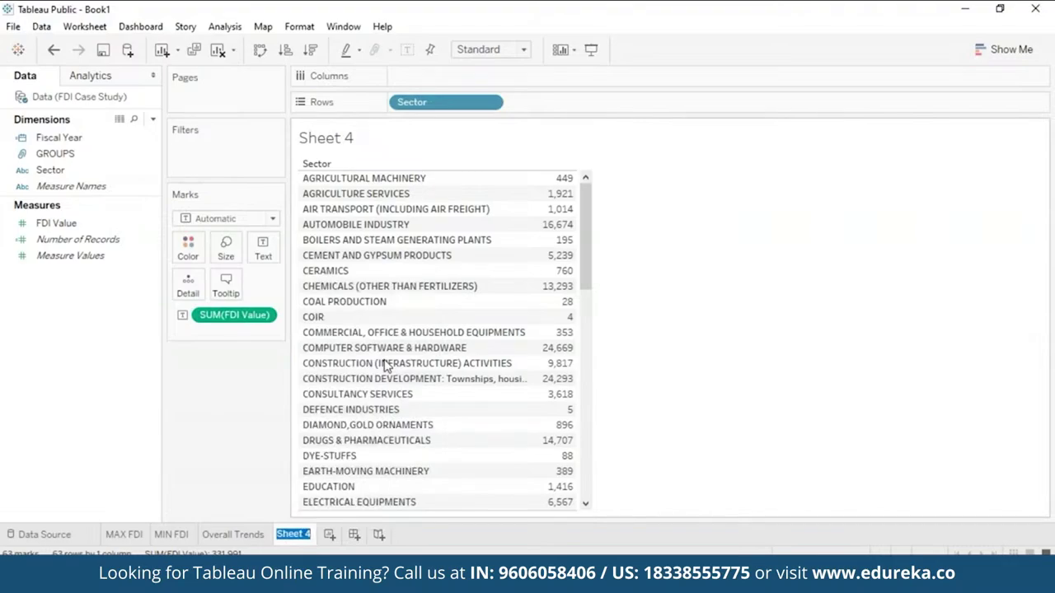
pyautogui.write('Groups')
pyautogui.press('Return')
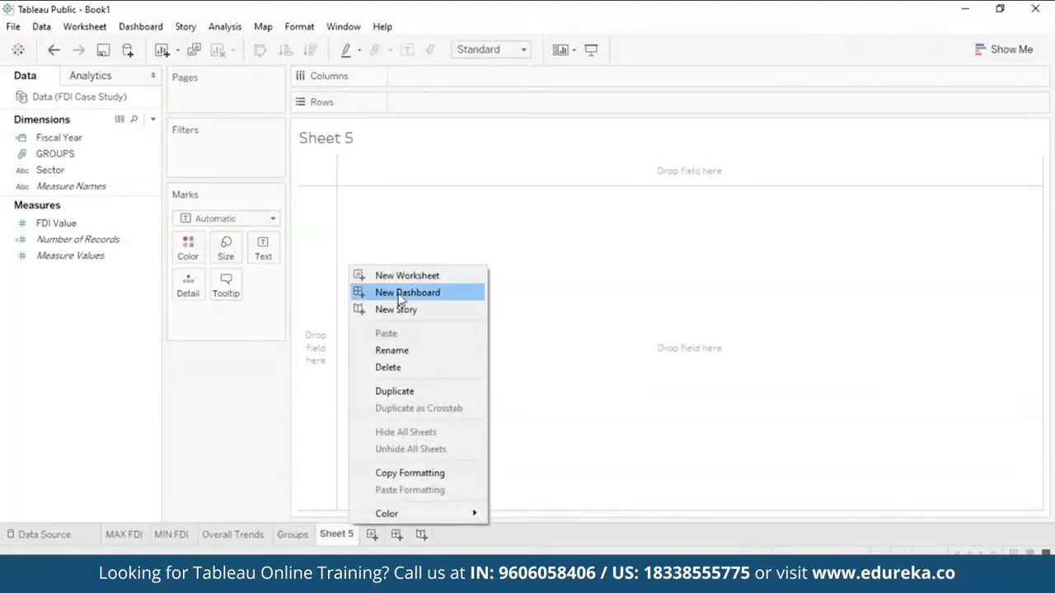
# Step: Rename the empty Sheet 5 worksheet as Highest Growth
pyautogui.click(401, 349)
pyautogui.write('HIghest Growth')
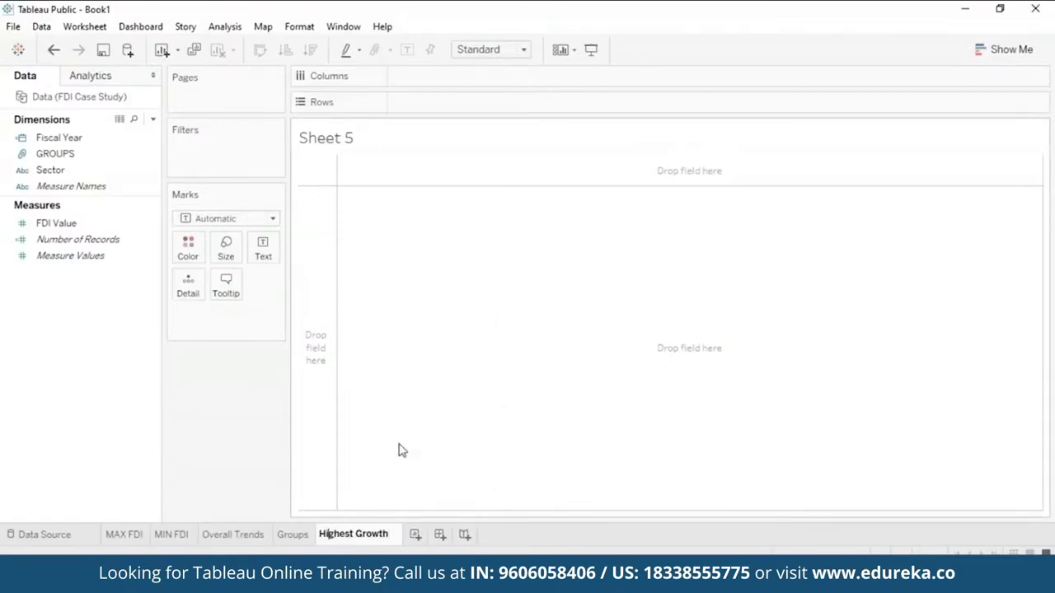
pyautogui.click(400, 448)
# Step: Build a text table with Sector as rows, Fiscal Year as columns and FDI Value as the cell values
pyautogui.click(56, 223)
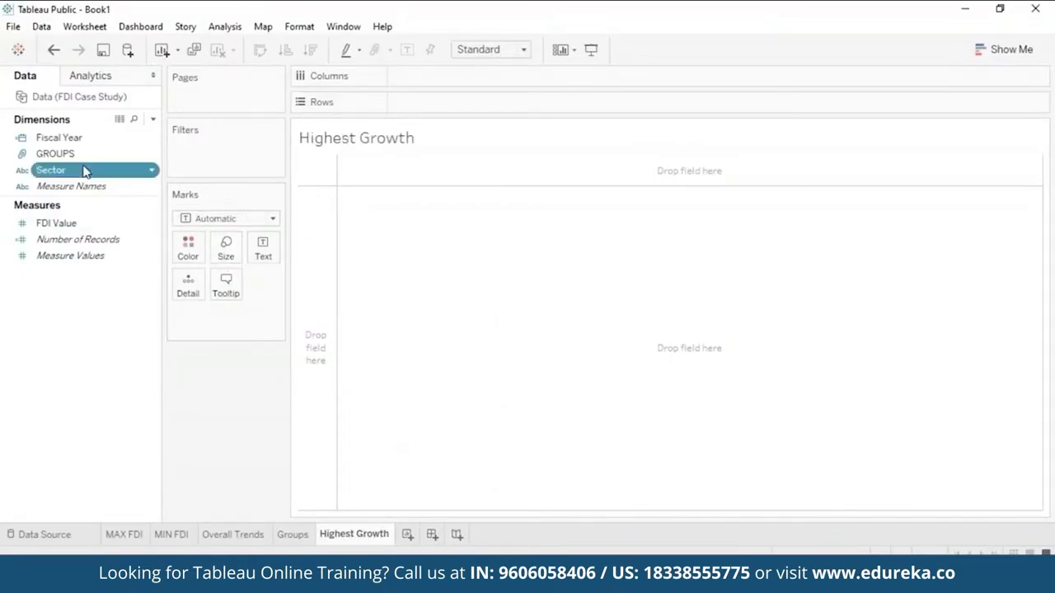
pyautogui.moveTo(85, 169); pyautogui.dragTo(469, 99)
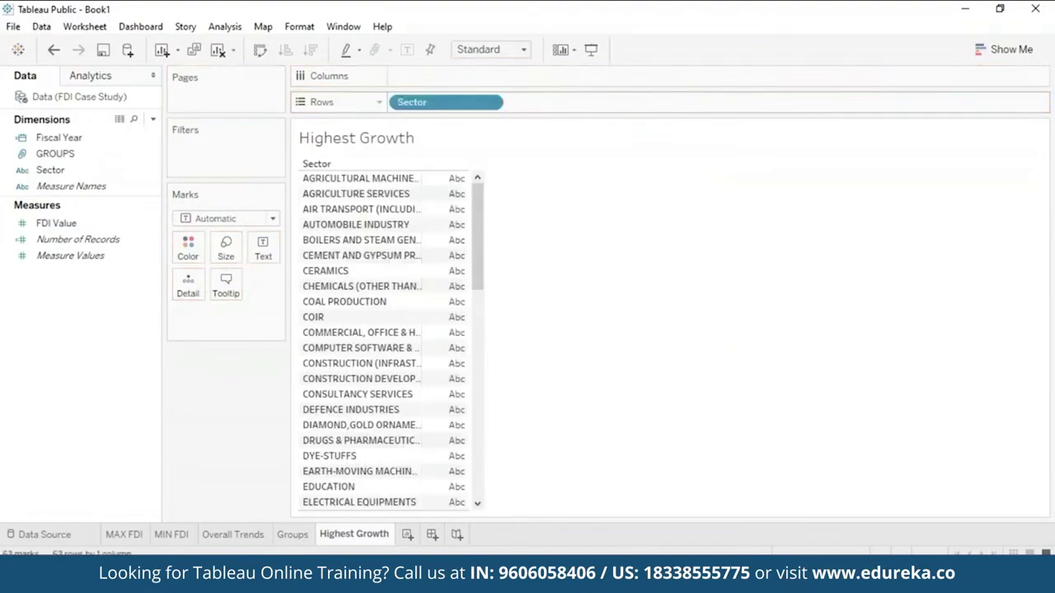
pyautogui.click(82, 257)
pyautogui.moveTo(95, 140); pyautogui.dragTo(464, 77)
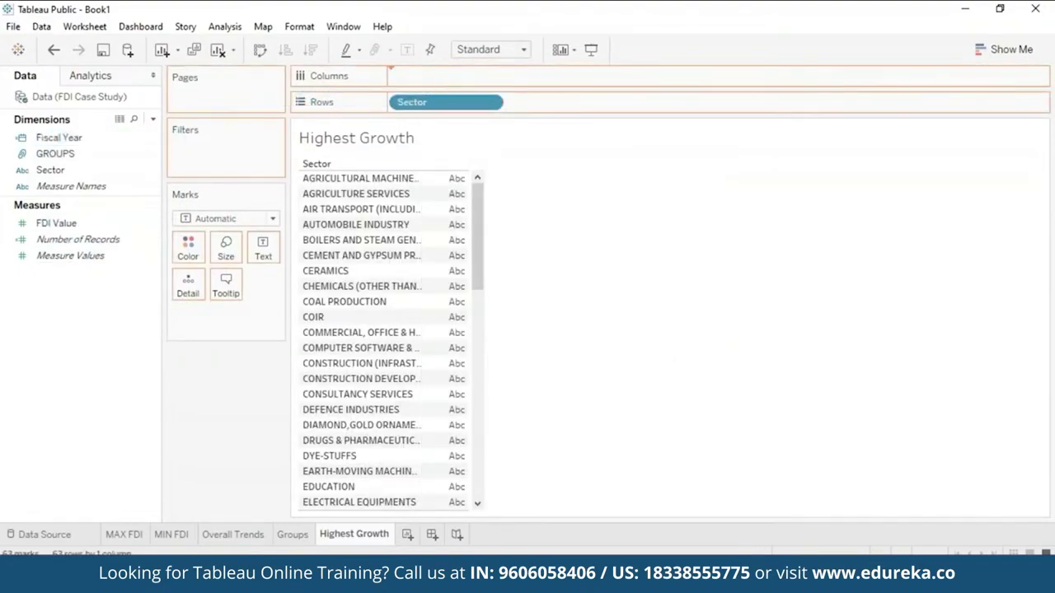
pyautogui.click(96, 225)
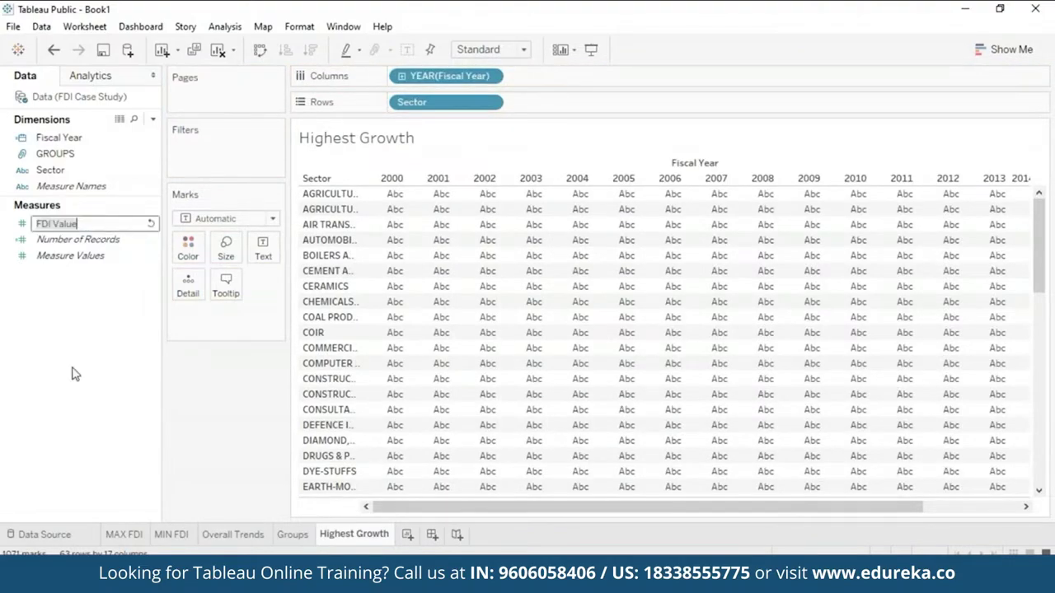
pyautogui.moveTo(79, 223); pyautogui.dragTo(263, 247)
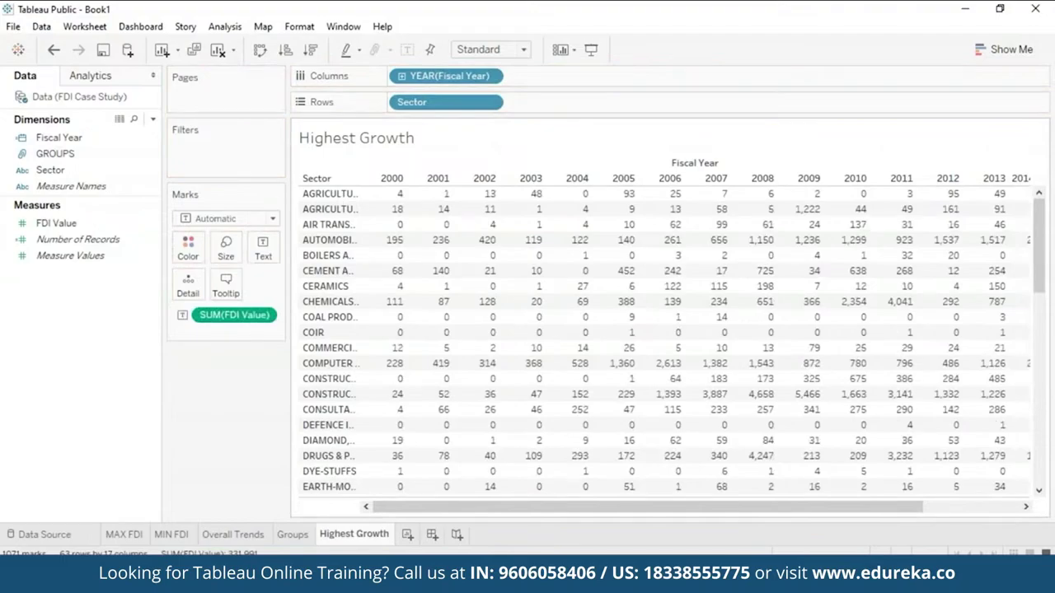
# Step: Apply the Percent Difference quick table calculation to the summed FDI Value in the table
pyautogui.moveTo(395, 219)
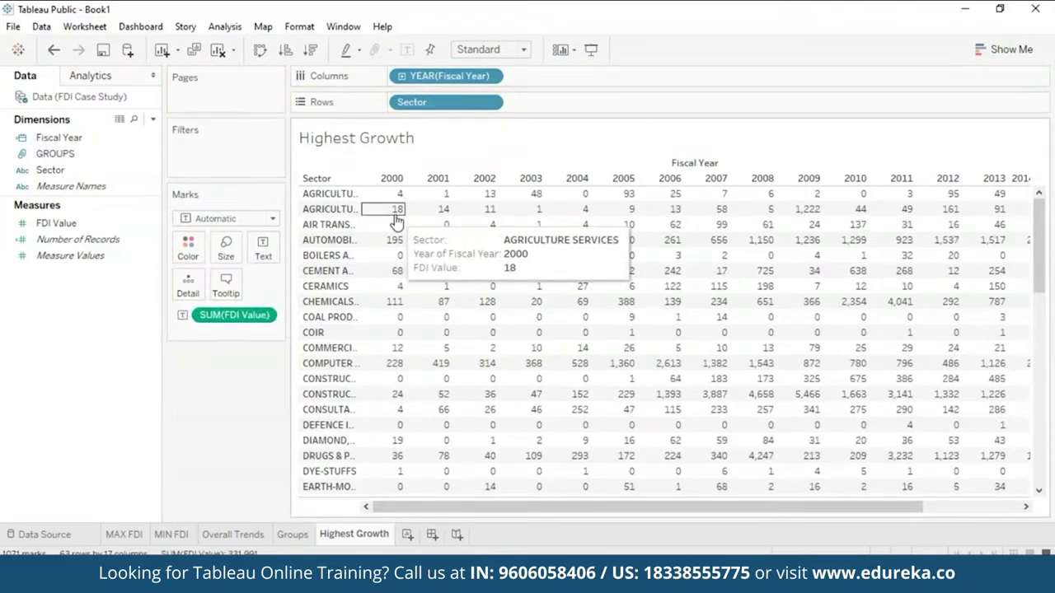
pyautogui.moveTo(531, 259)
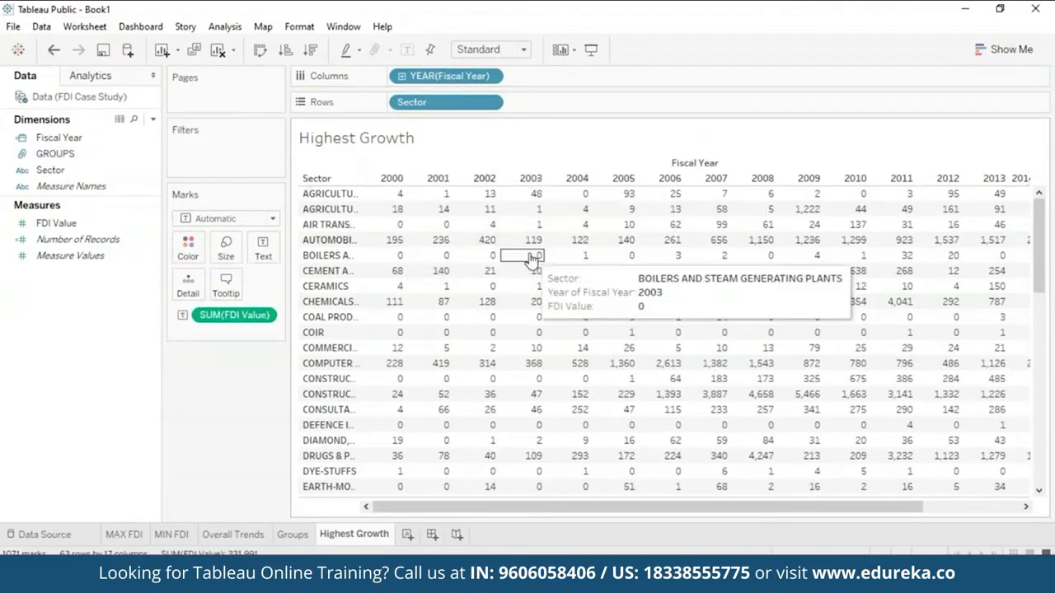
pyautogui.click(266, 316)
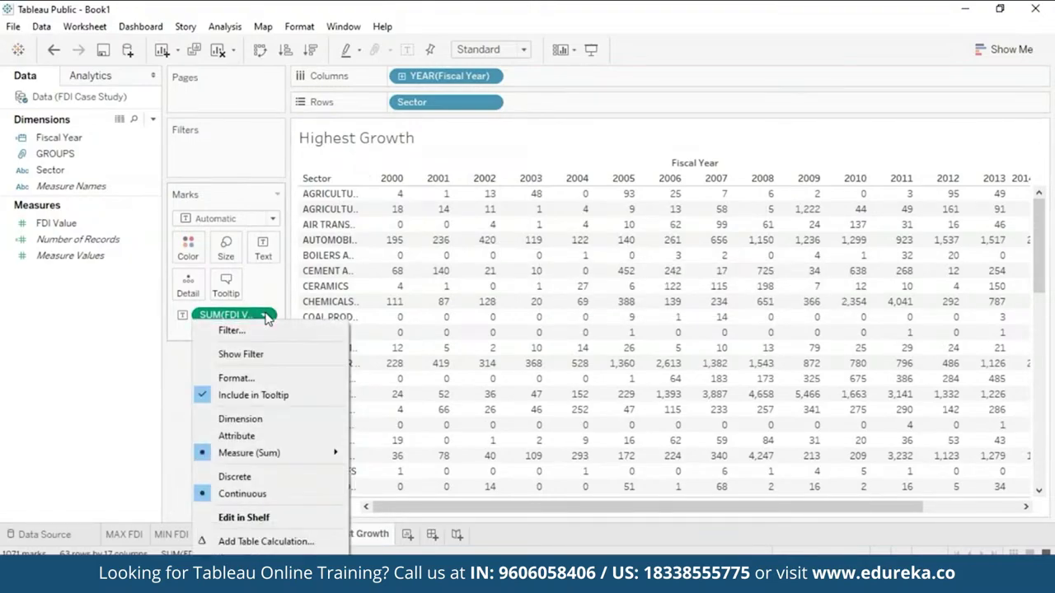
pyautogui.moveTo(338, 453)
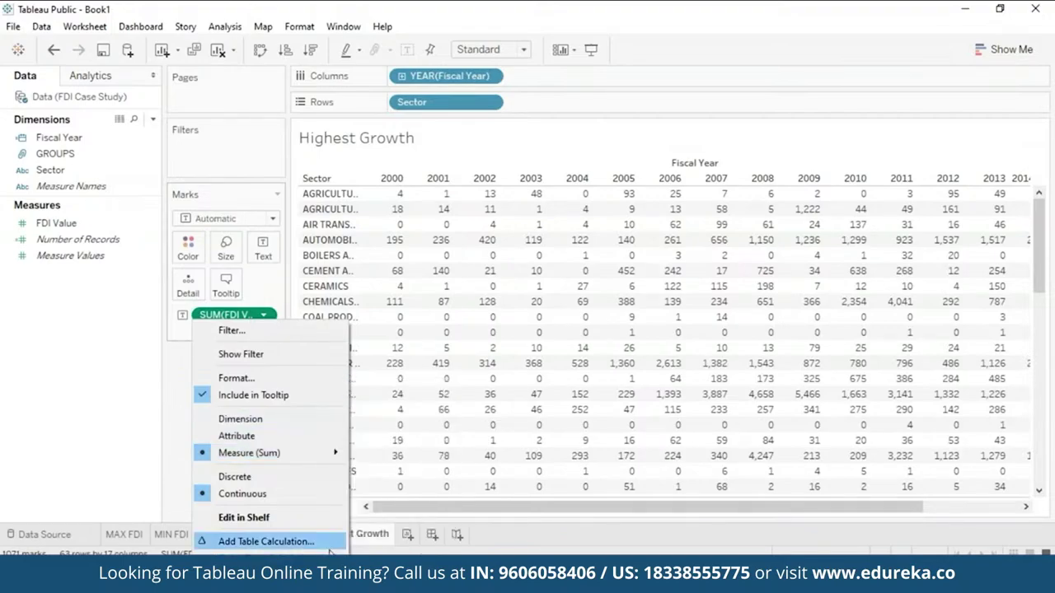
pyautogui.moveTo(331, 553)
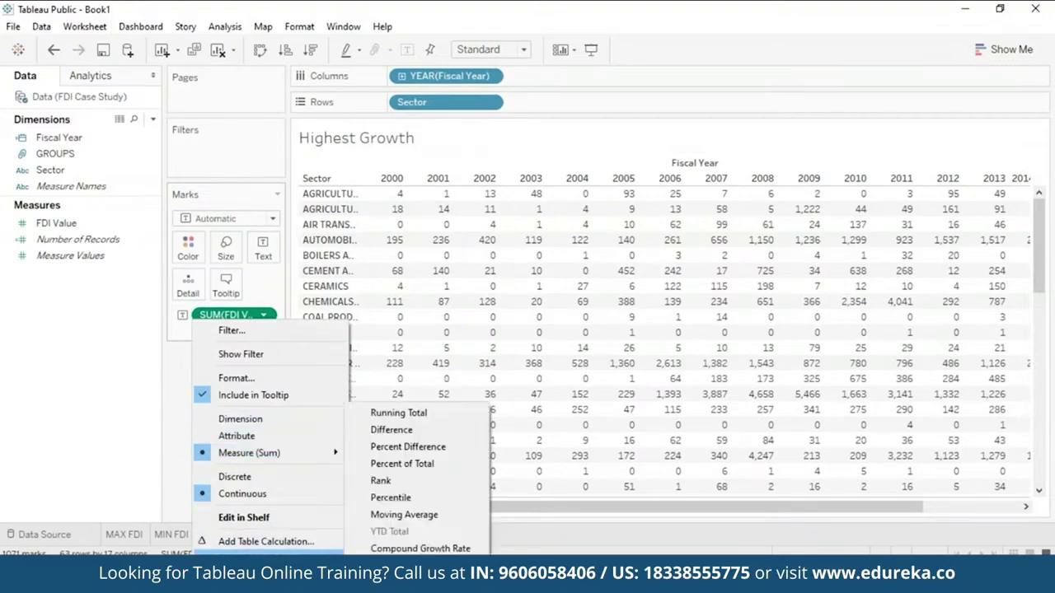
pyautogui.click(408, 446)
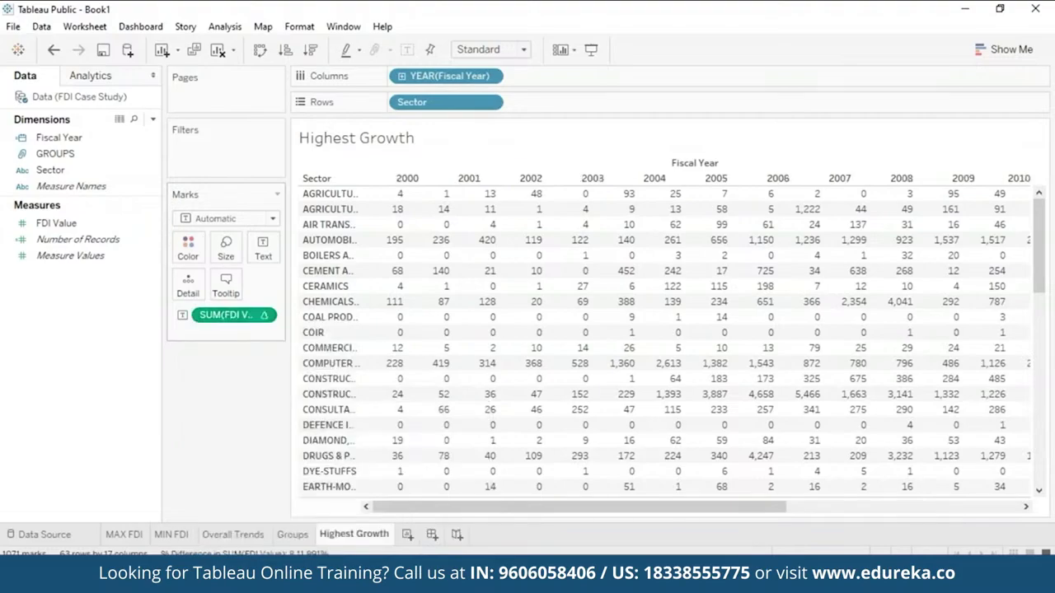
pyautogui.moveTo(400, 581)
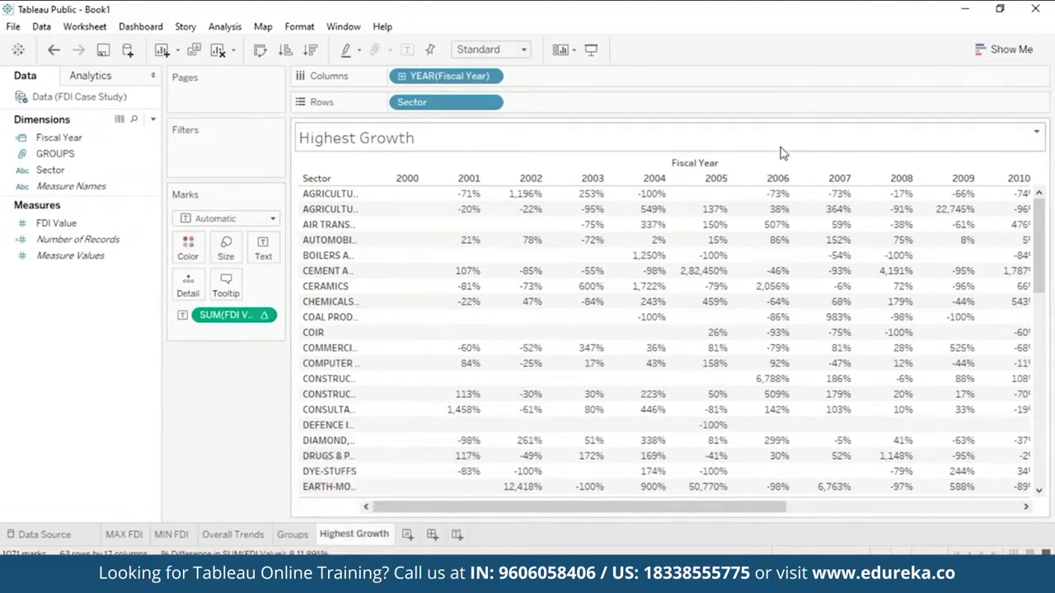
pyautogui.moveTo(475, 211)
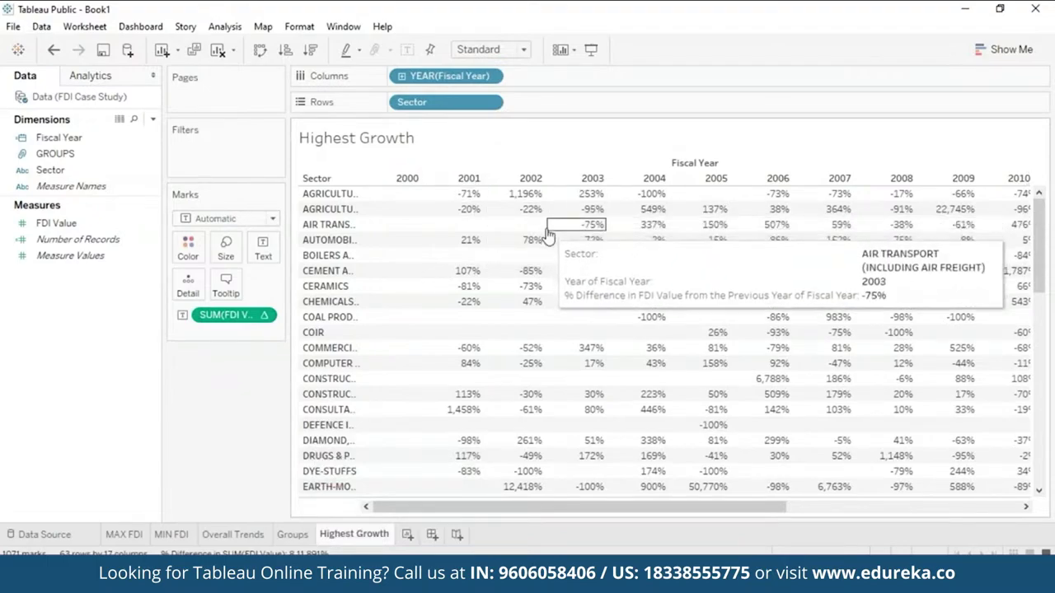
pyautogui.moveTo(637, 240)
pyautogui.moveTo(534, 198)
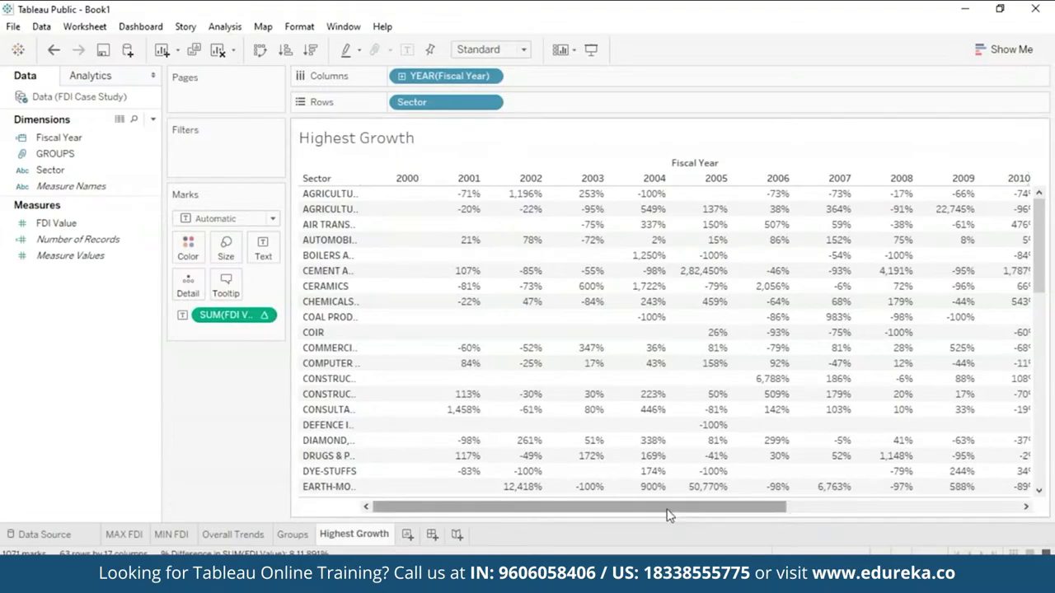
# Step: Add a Fiscal Year filter based on Years and open its settings
pyautogui.moveTo(671, 507)
pyautogui.mouseDown()
pyautogui.moveTo(777, 508)
pyautogui.moveTo(670, 507)
pyautogui.mouseUp()
pyautogui.moveTo(94, 142); pyautogui.dragTo(223, 152)
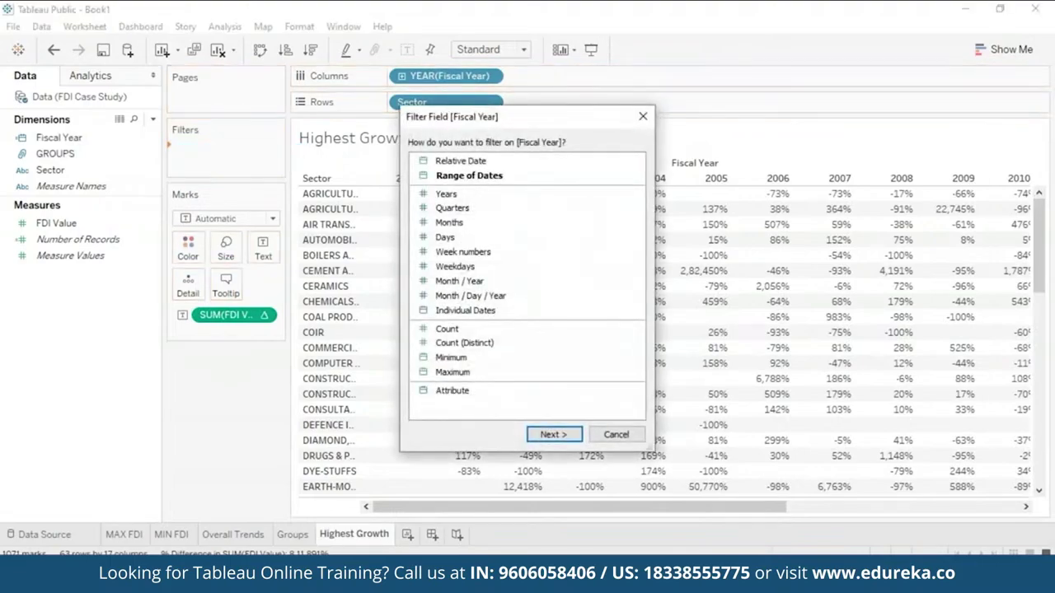
pyautogui.click(446, 195)
pyautogui.click(553, 431)
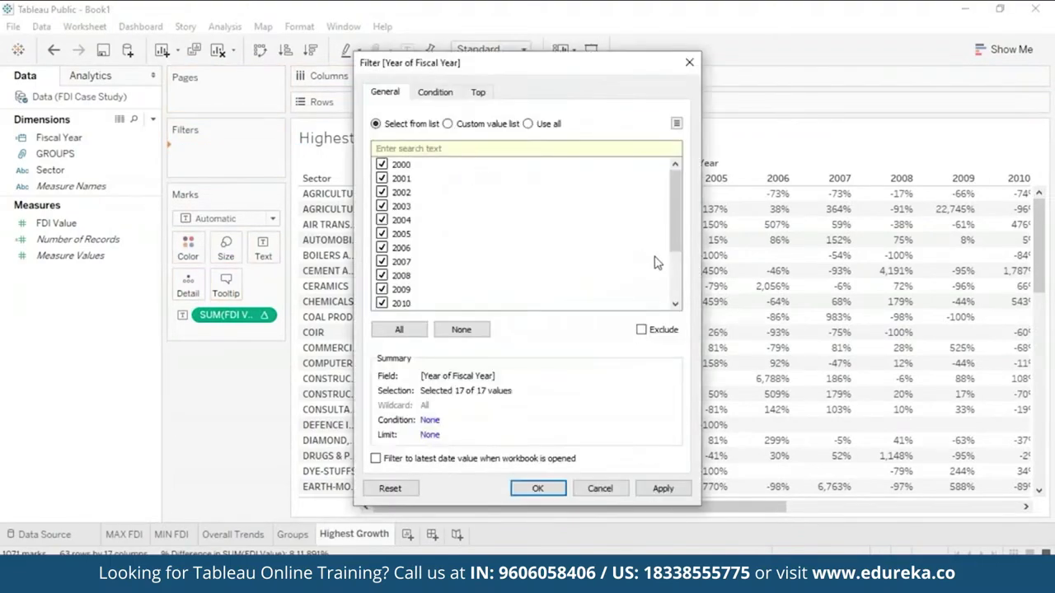
pyautogui.scroll(-2, 667, 218)
pyautogui.click(376, 458)
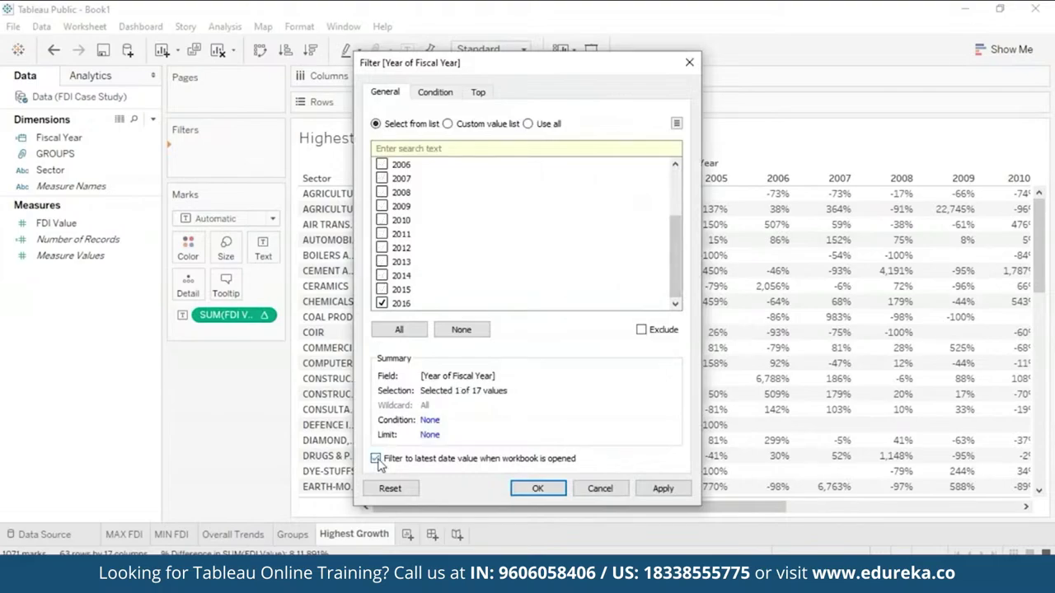
pyautogui.click(376, 458)
pyautogui.scroll(2, 684, 229)
pyautogui.click(399, 329)
# Step: Limit the year filter to the top 5 by the minimum of Fiscal Year and apply it
pyautogui.click(478, 93)
pyautogui.click(376, 132)
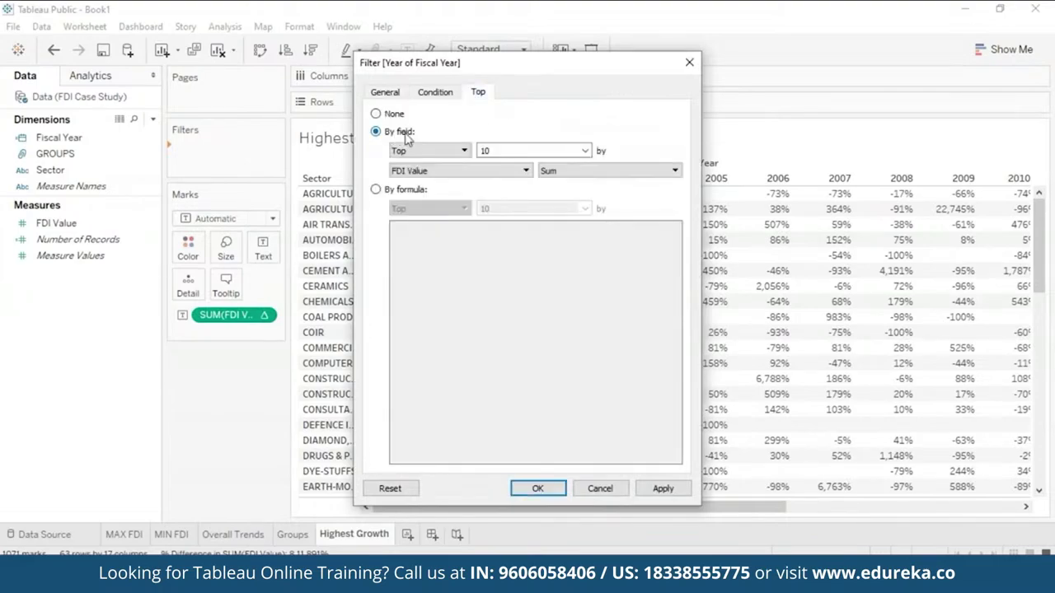
pyautogui.click(462, 171)
pyautogui.click(412, 213)
pyautogui.click(610, 171)
pyautogui.click(568, 201)
pyautogui.press('BackSpace')
pyautogui.press('BackSpace')
pyautogui.write('5')
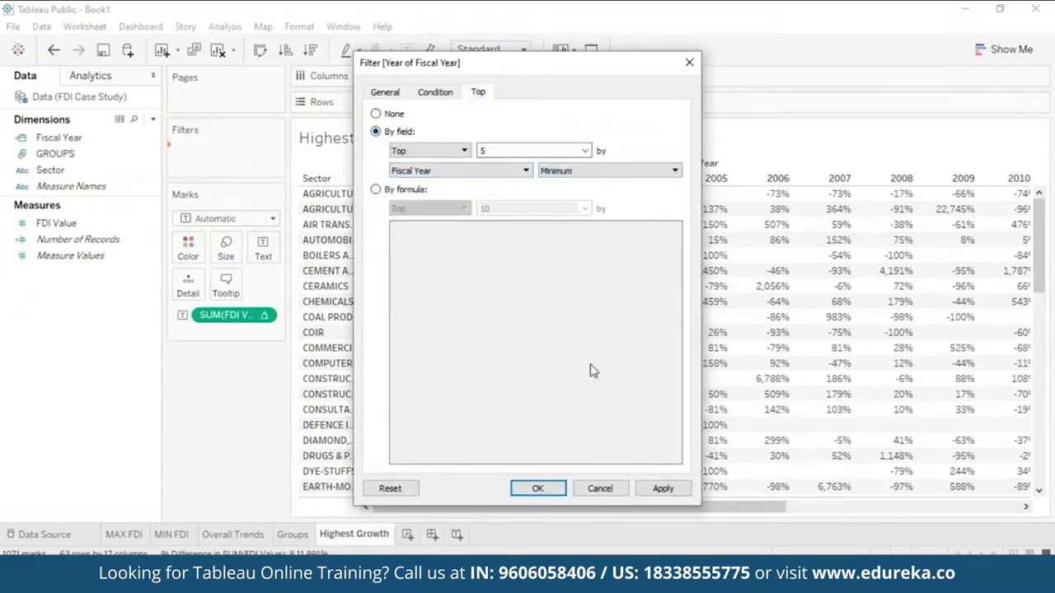
pyautogui.click(663, 488)
# Step: Set the year filter's top limit to 6, apply it and close the filter settings
pyautogui.moveTo(598, 69); pyautogui.dragTo(921, 36)
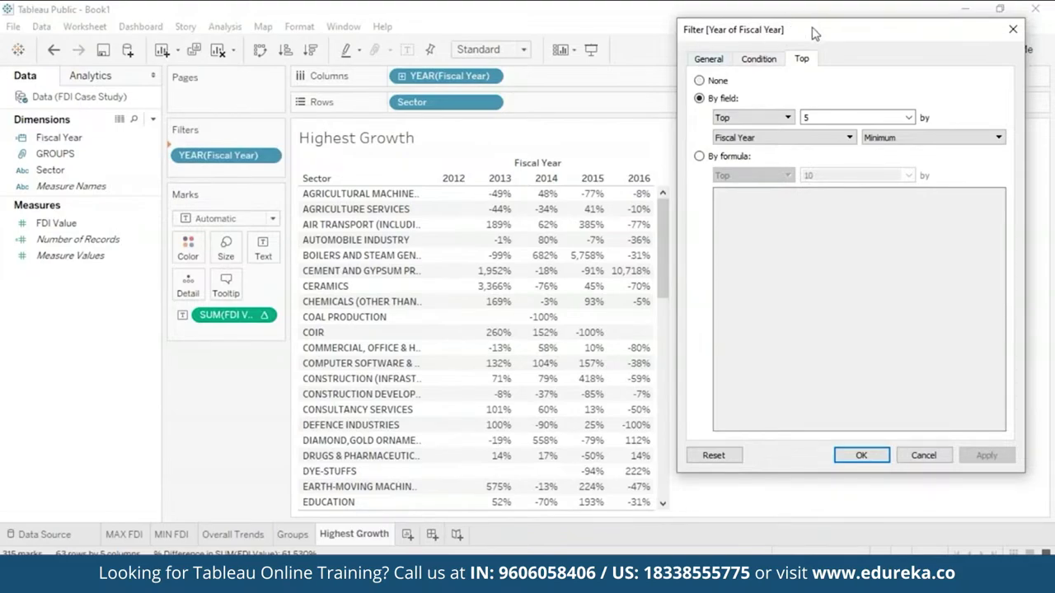
pyautogui.moveTo(814, 30); pyautogui.dragTo(600, 37)
pyautogui.click(599, 125)
pyautogui.press('BackSpace')
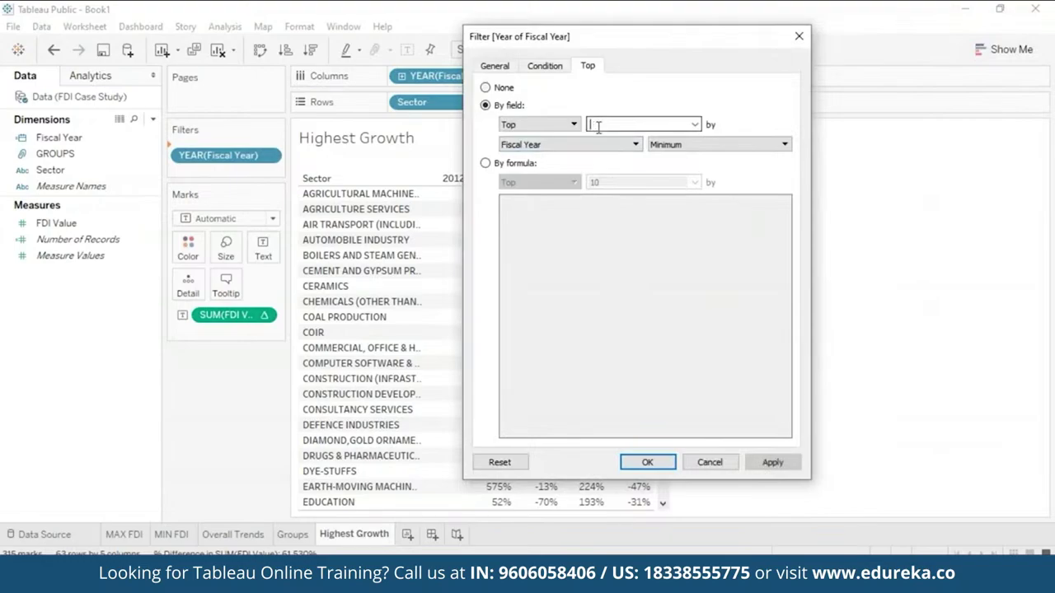
pyautogui.write('6')
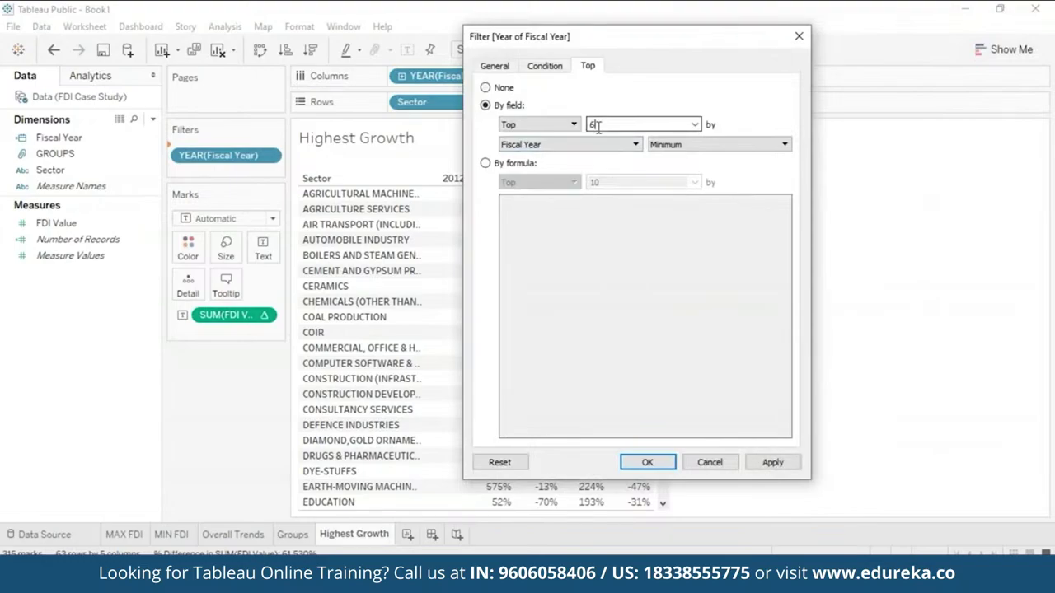
pyautogui.click(770, 463)
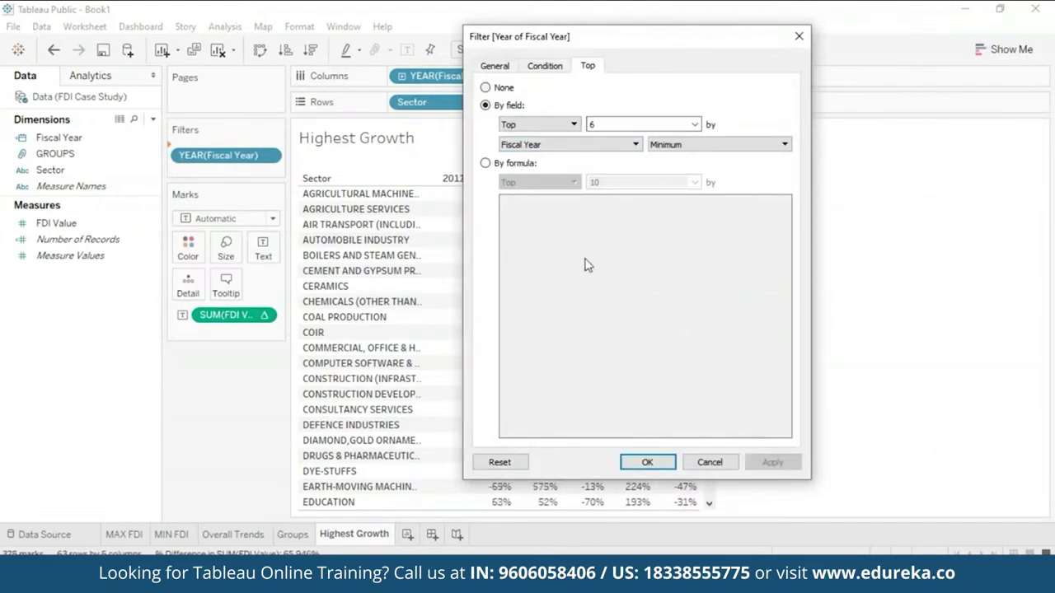
pyautogui.click(629, 460)
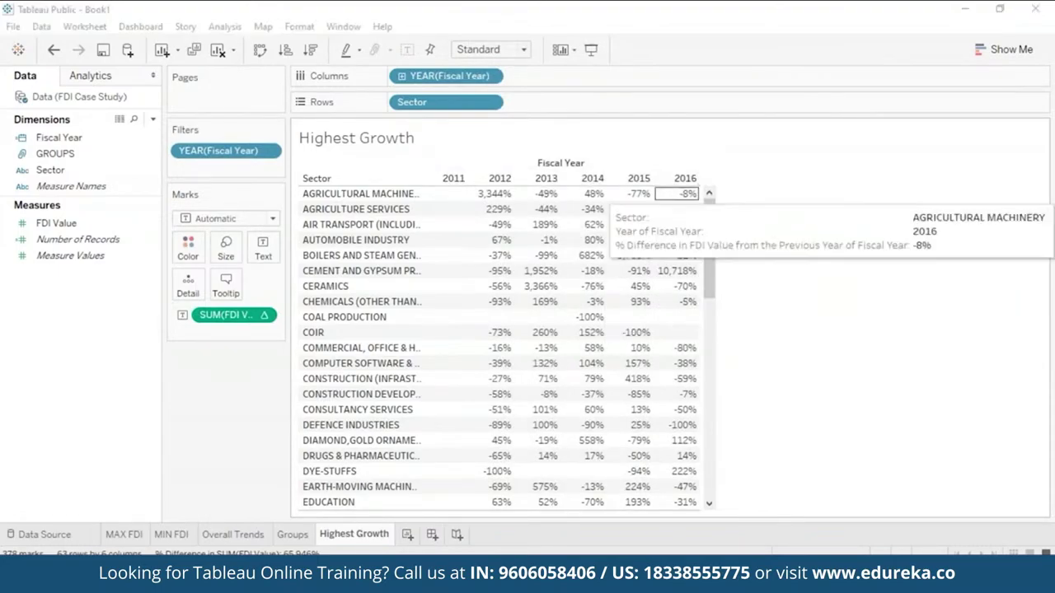
# Step: Sort the sectors in descending order by their 2016 percent difference and clear the column selection
pyautogui.click(686, 179)
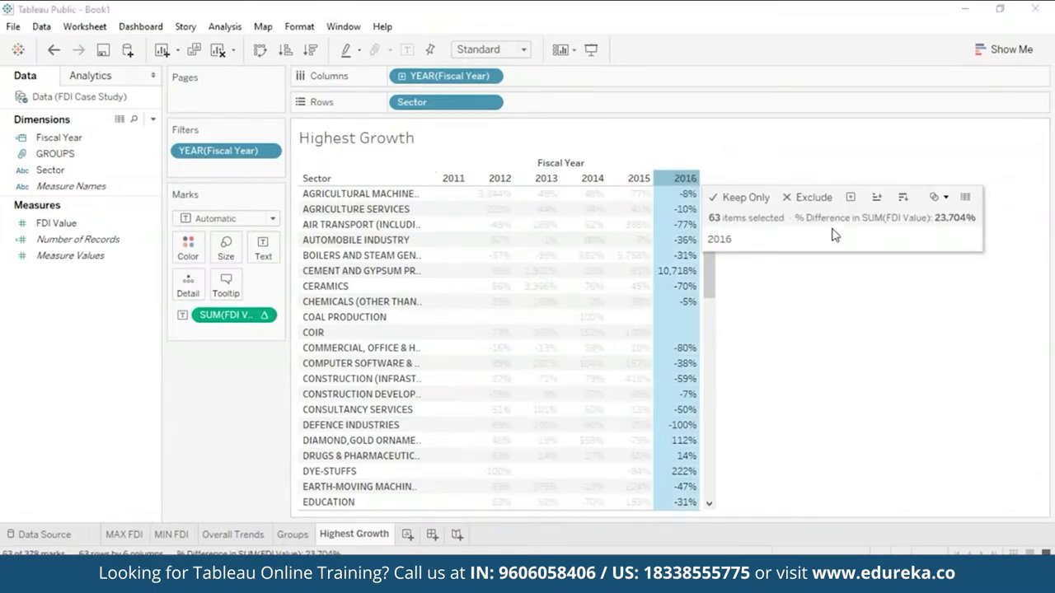
pyautogui.click(903, 199)
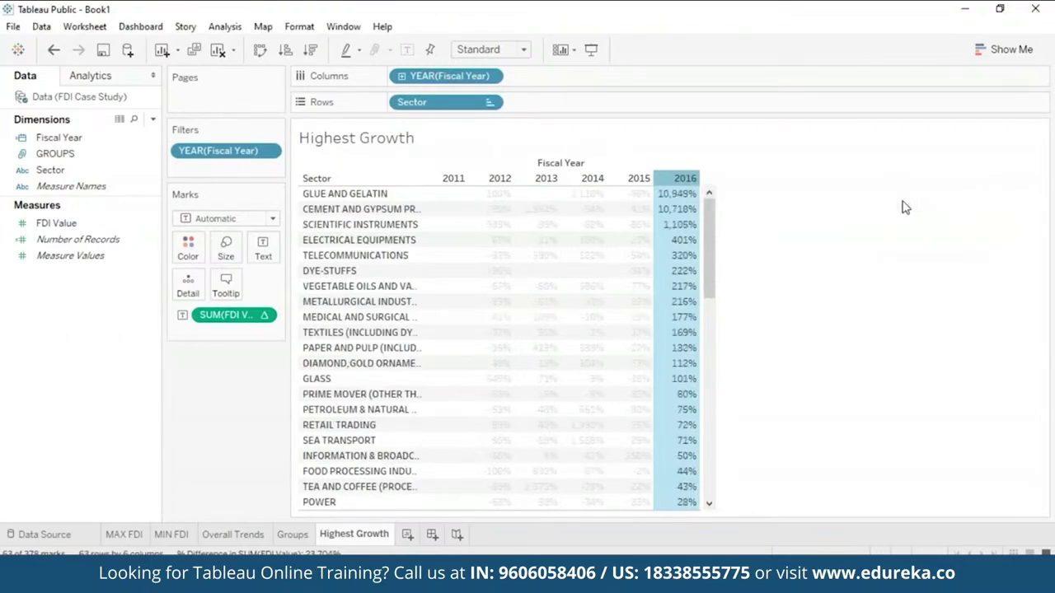
pyautogui.click(794, 191)
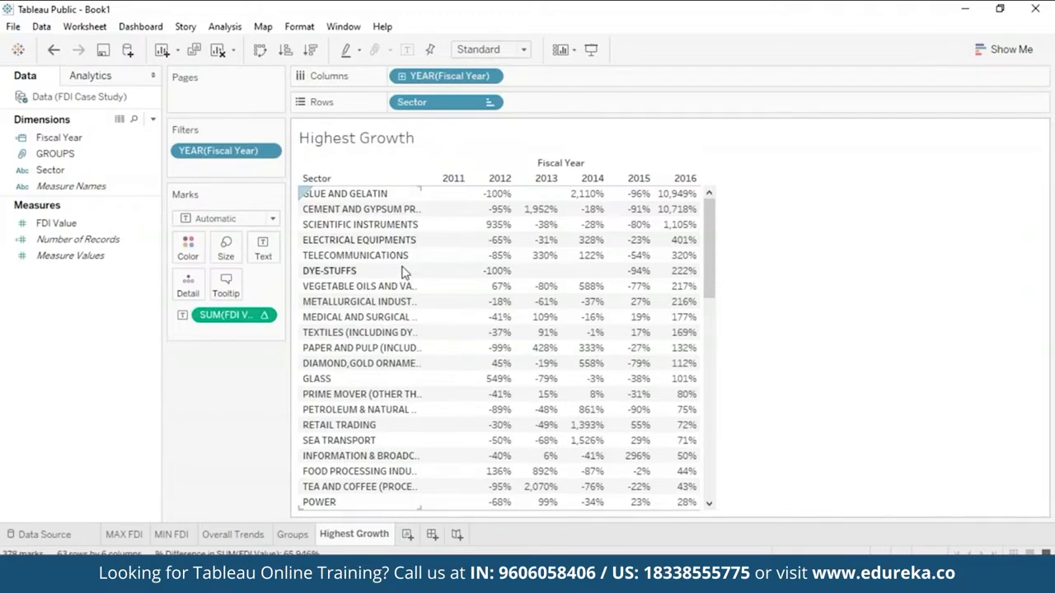
# Step: Filter the Sector rows to the top 5 by the sum of FDI Value
pyautogui.click(492, 102)
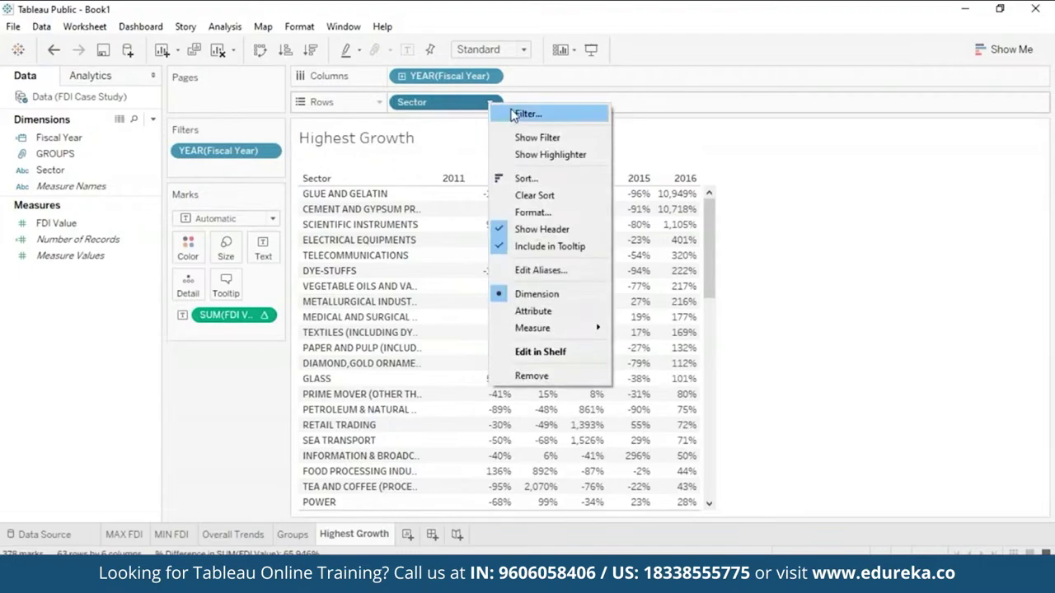
pyautogui.click(512, 115)
pyautogui.click(529, 102)
pyautogui.click(376, 141)
pyautogui.doubleClick(506, 159)
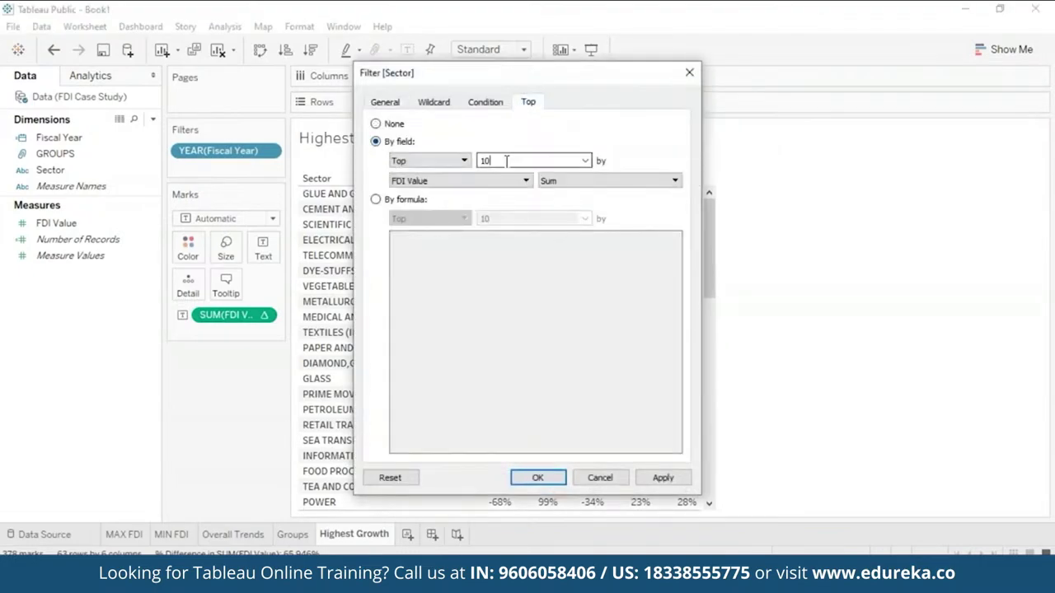
pyautogui.write('5')
pyautogui.click(663, 479)
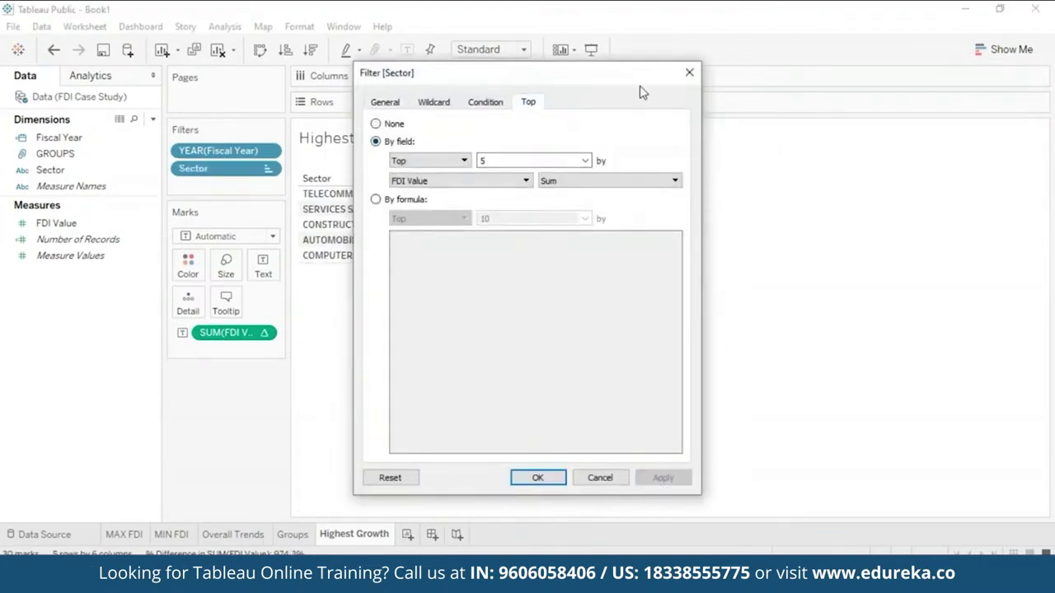
pyautogui.click(548, 478)
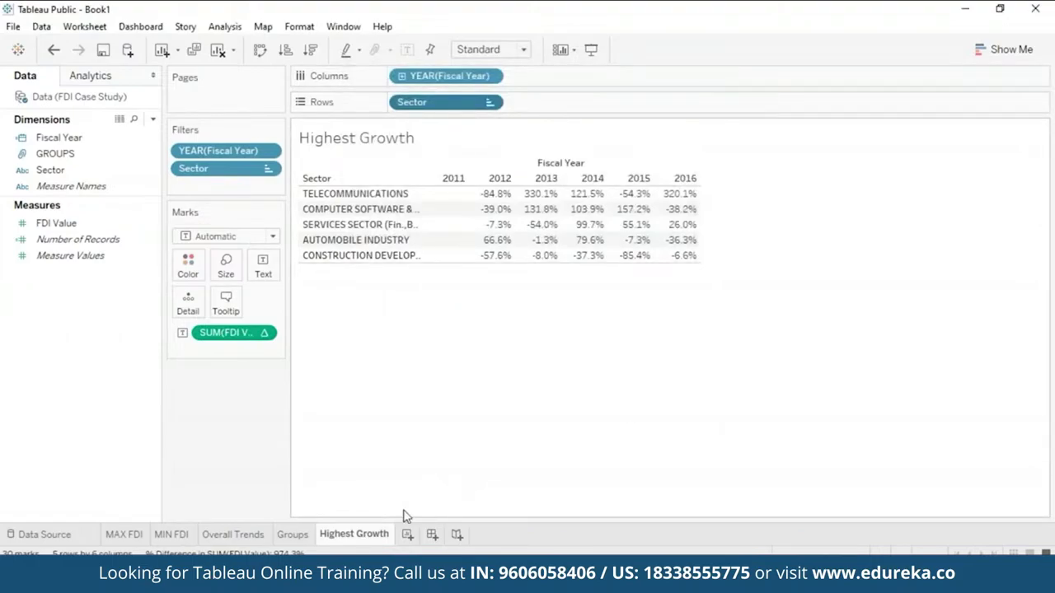
# Step: Duplicate the Highest Growth worksheet and rename the copy as Highest Decline
pyautogui.rightClick(365, 537)
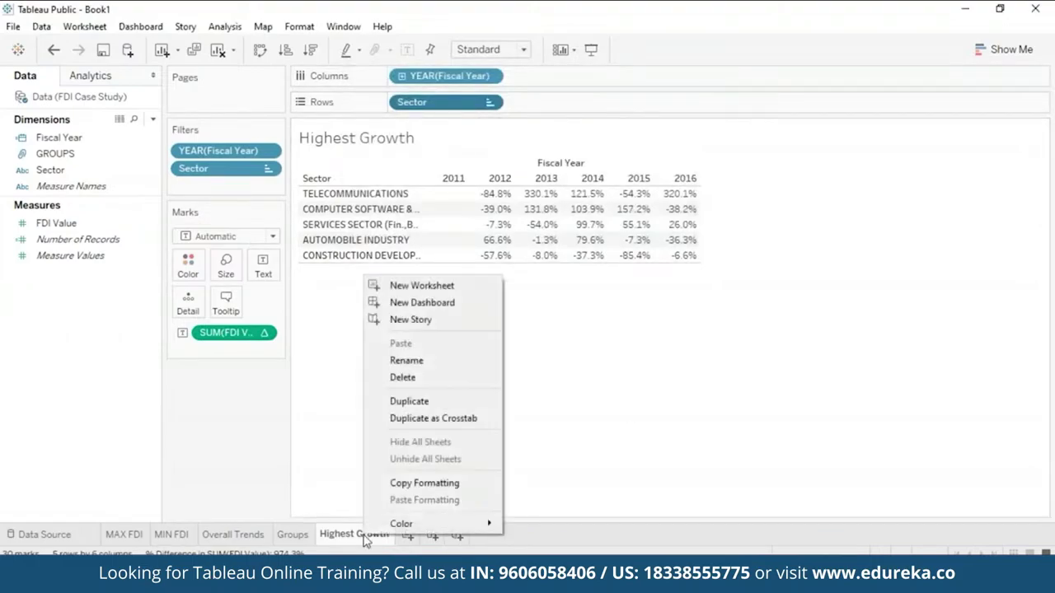
pyautogui.click(450, 404)
pyautogui.rightClick(445, 534)
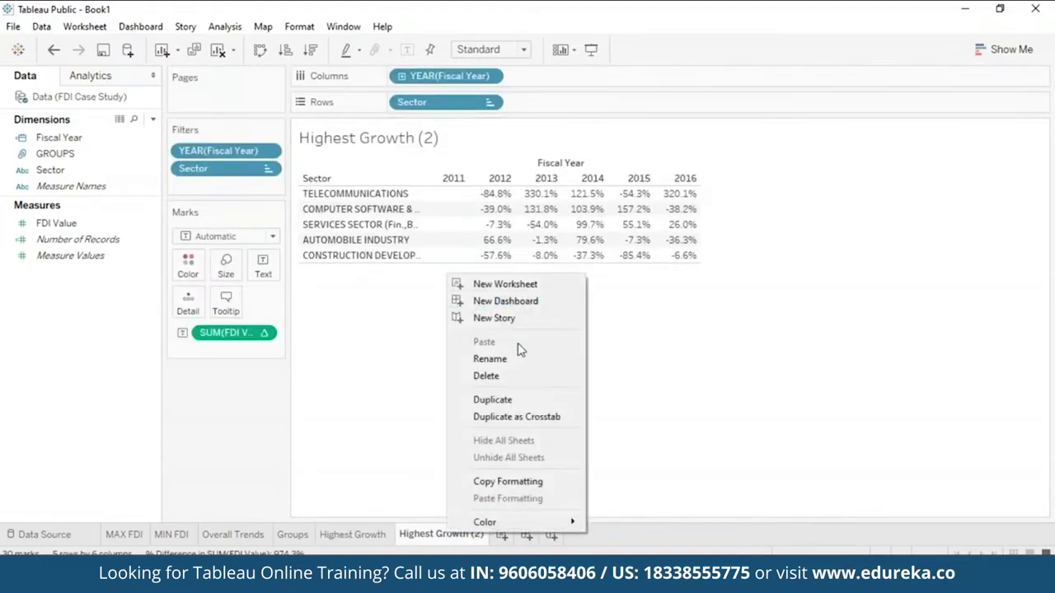
pyautogui.click(486, 357)
pyautogui.press('End')
pyautogui.hotkey('ctrl', 'shift', 'Left')
pyautogui.hotkey('ctrl', 'shift', 'Left')
pyautogui.write('Decline')
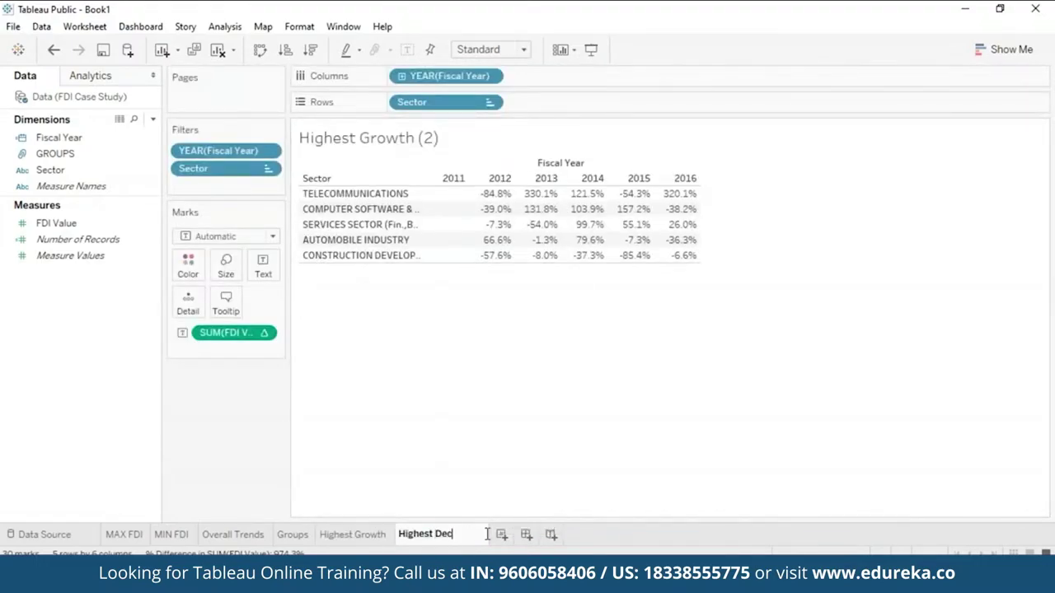
pyautogui.press('Return')
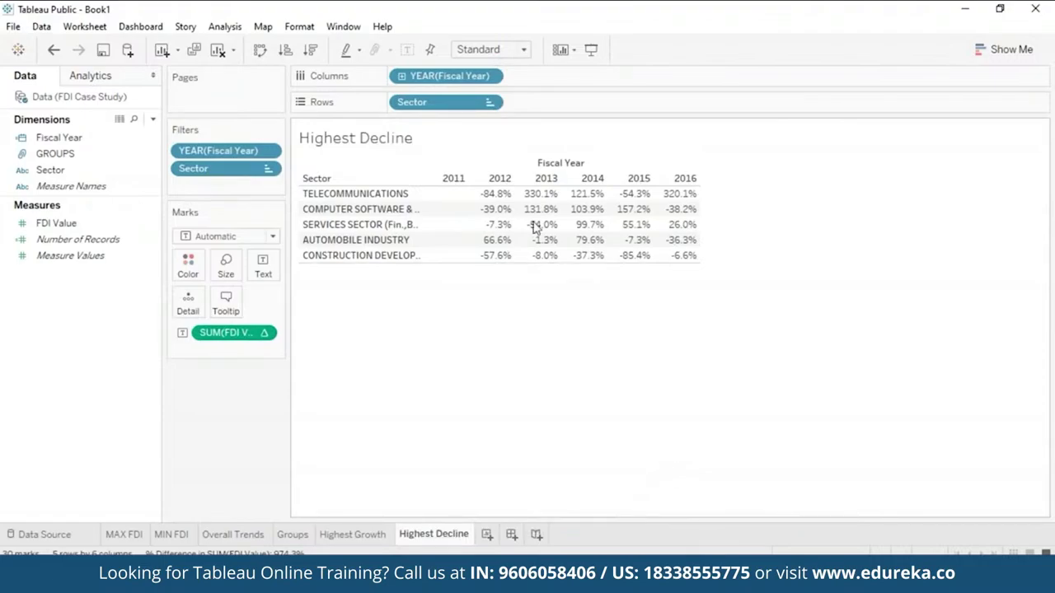
# Step: Set the Sector filter to the bottom 5 by the sum of FDI Value and compare the table with the Highest Growth sheet
pyautogui.click(268, 171)
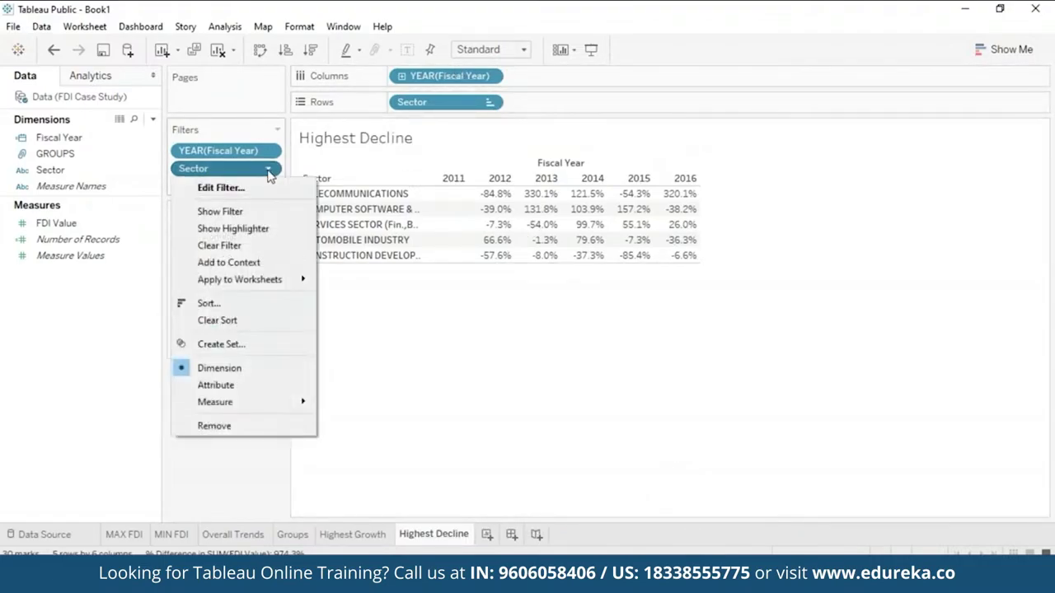
pyautogui.click(271, 189)
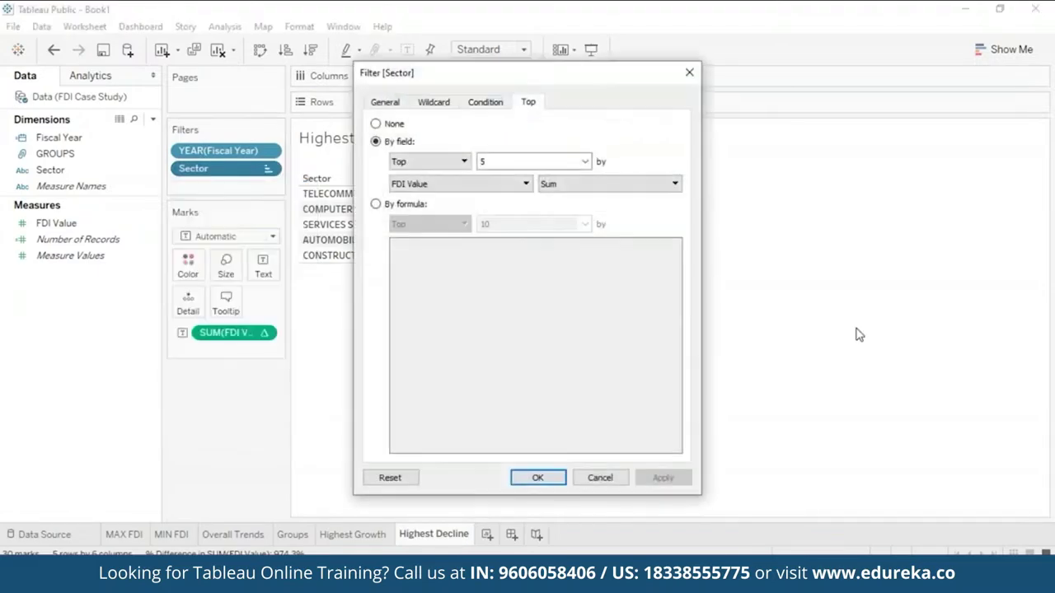
pyautogui.click(460, 161)
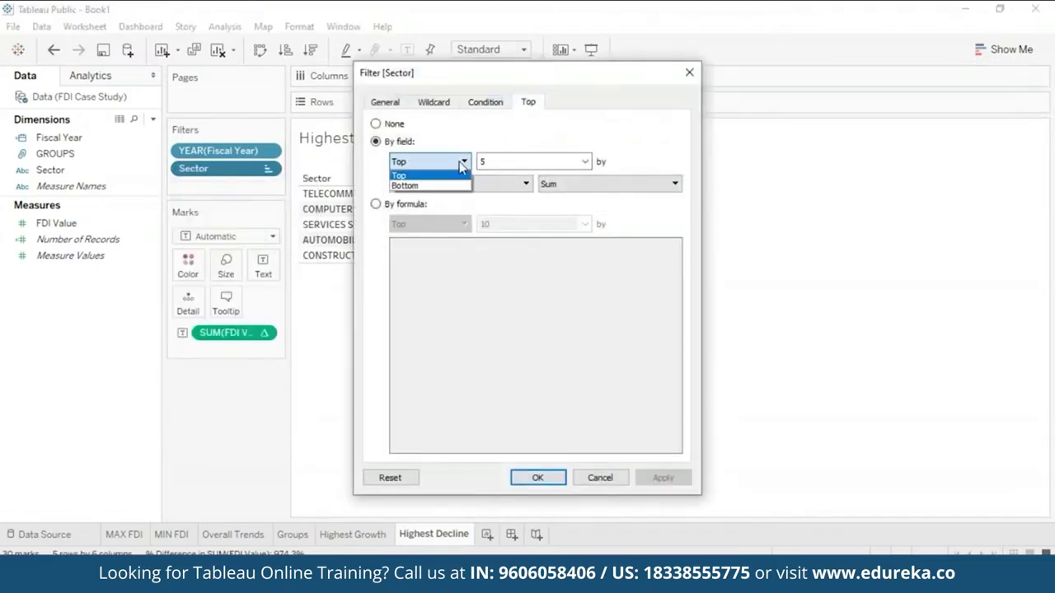
pyautogui.click(460, 186)
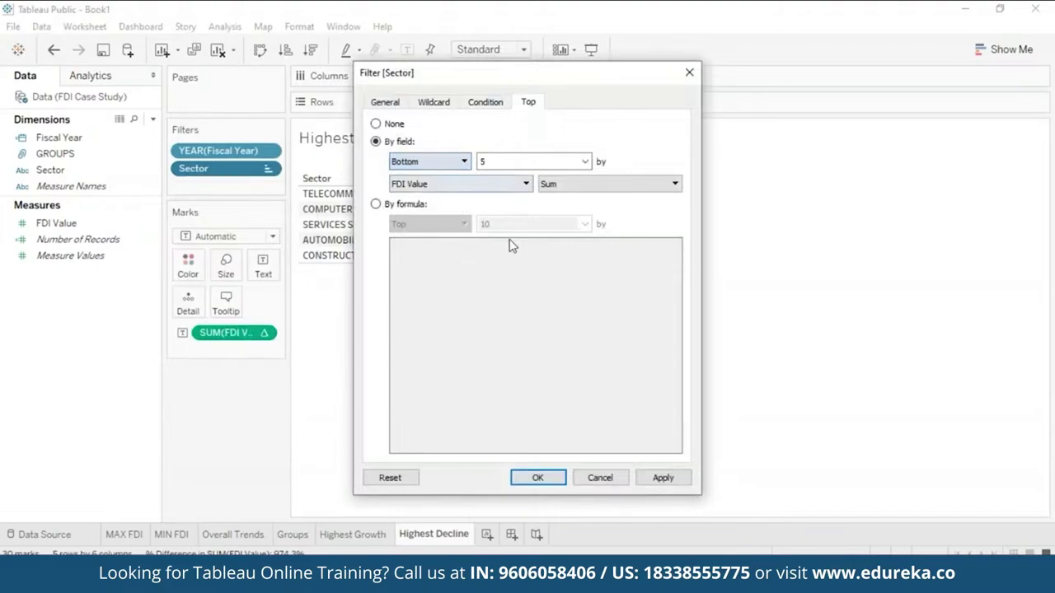
pyautogui.click(659, 480)
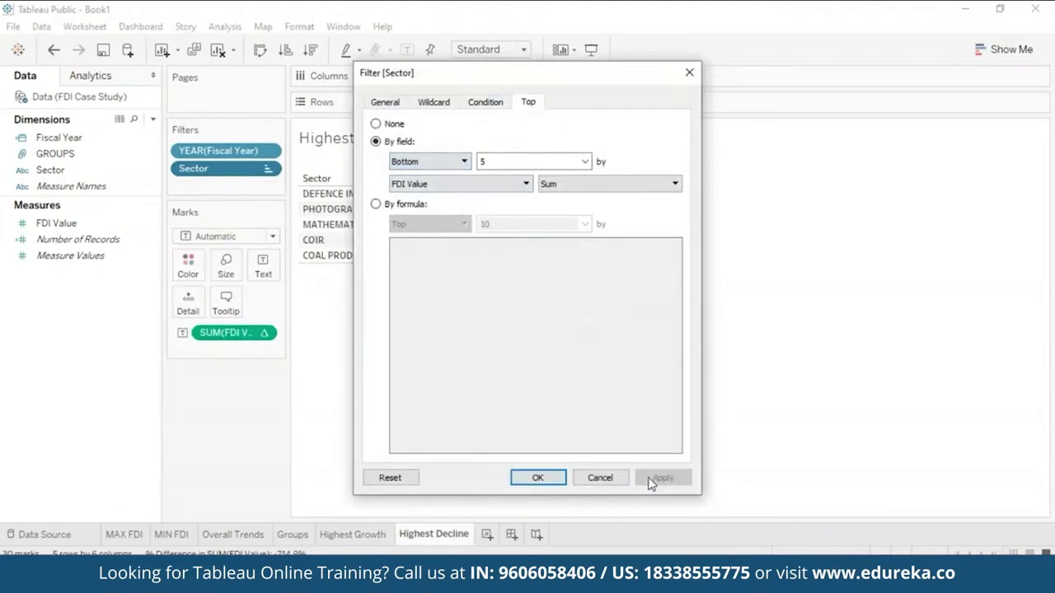
pyautogui.click(537, 478)
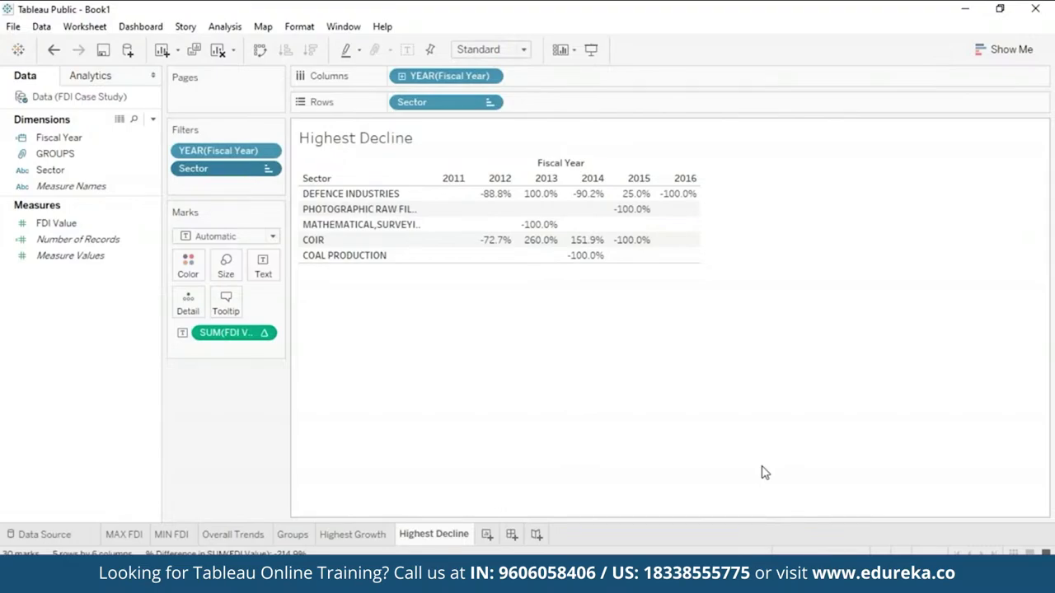
pyautogui.click(354, 534)
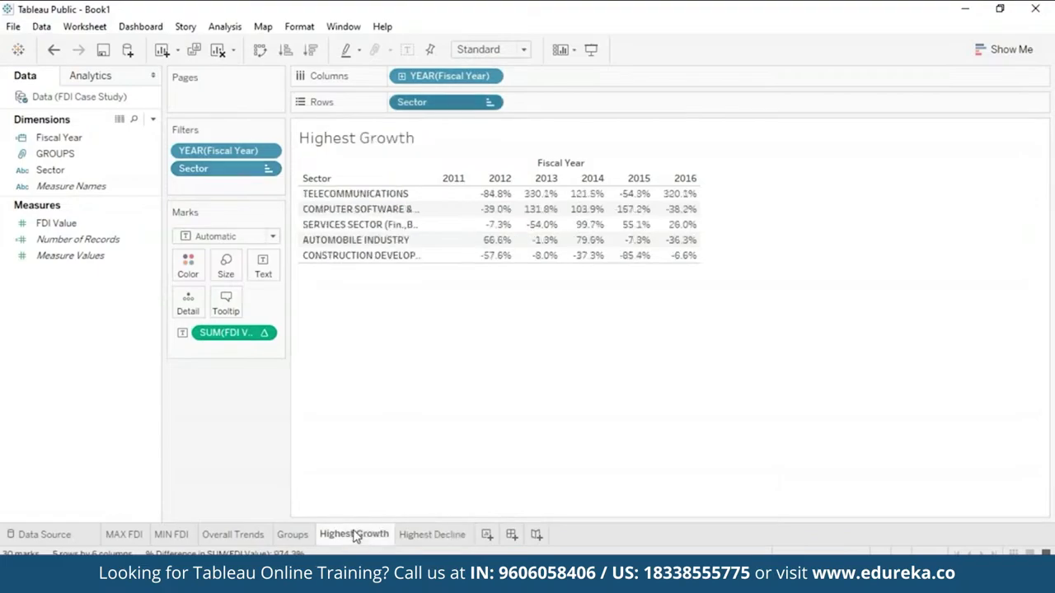
pyautogui.click(430, 535)
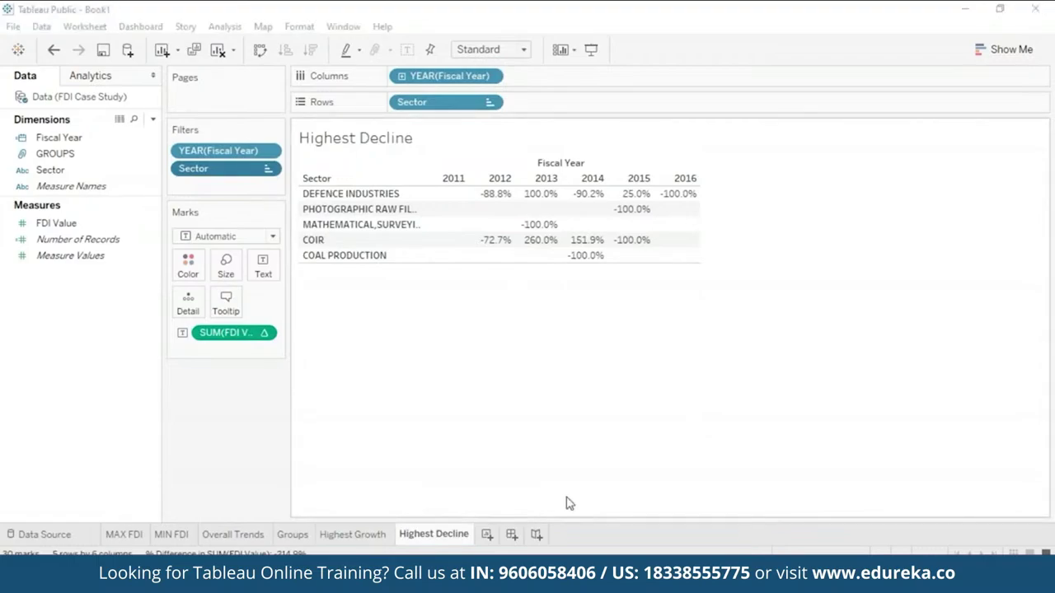
# Step: Add two new worksheets after Highest Decline and rename the first one as Variation
pyautogui.click(487, 534)
pyautogui.rightClick(488, 536)
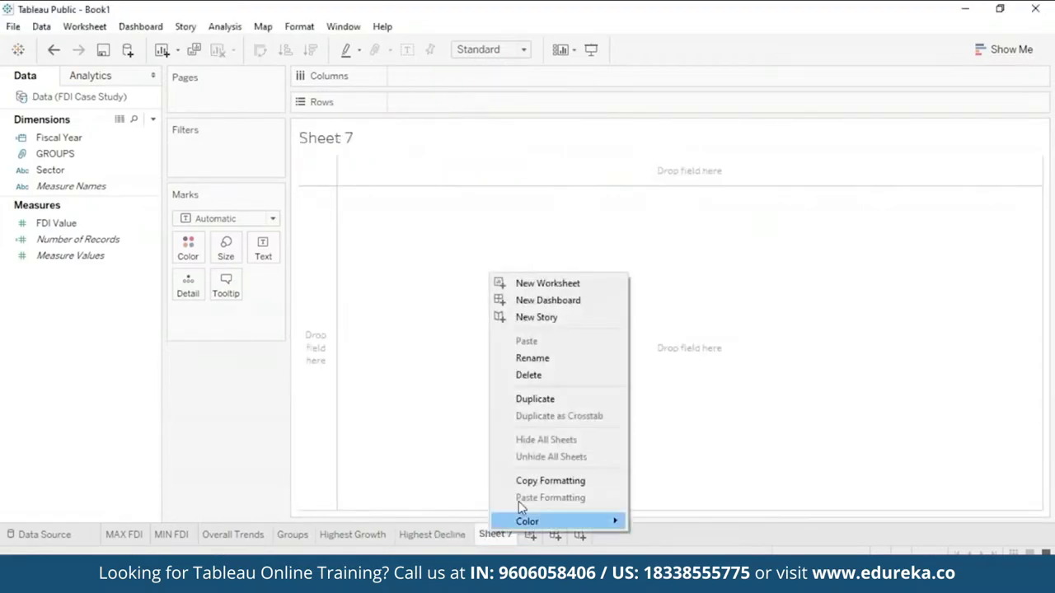
pyautogui.click(596, 282)
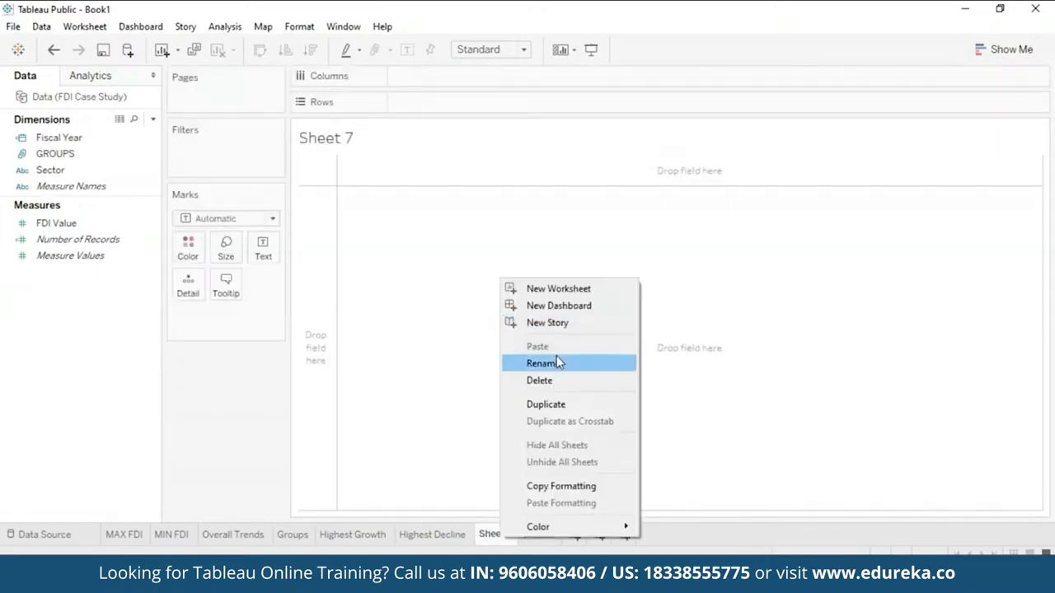
pyautogui.click(556, 362)
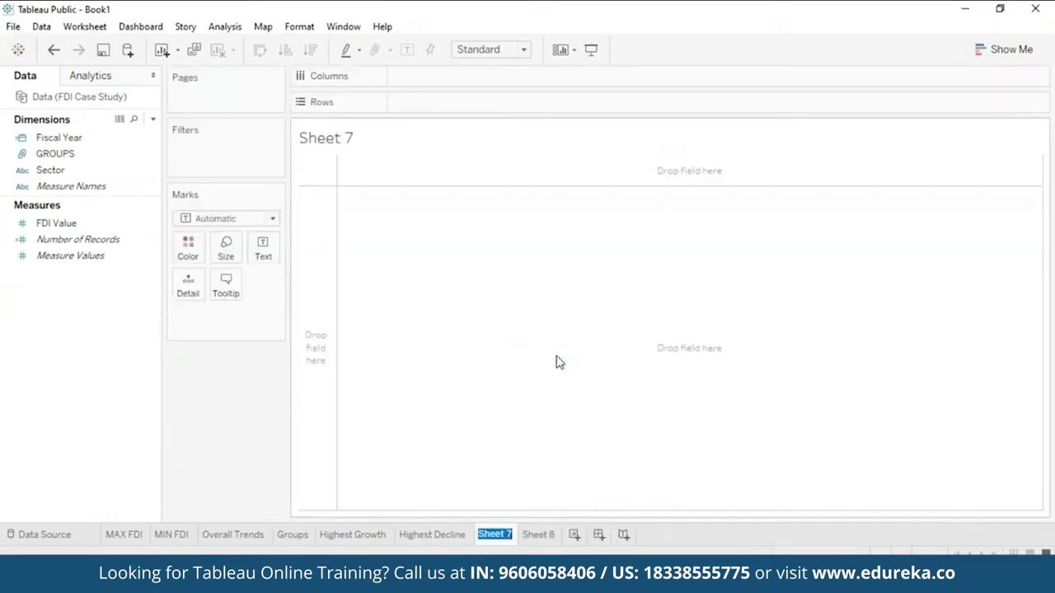
pyautogui.write('Mi')
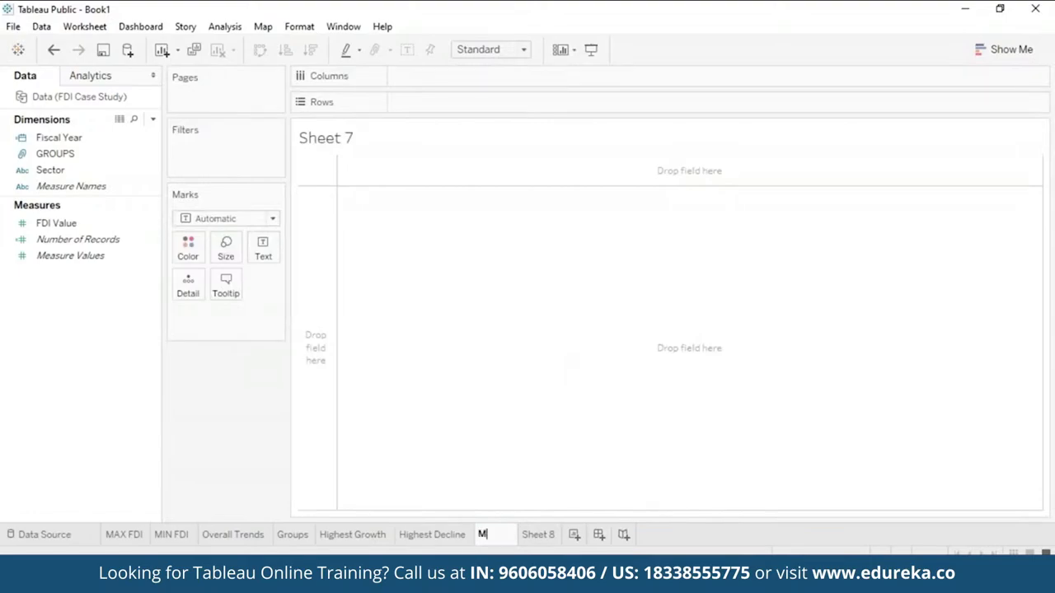
pyautogui.press('BackSpace')
pyautogui.press('BackSpace')
pyautogui.write('Variation')
pyautogui.press('Return')
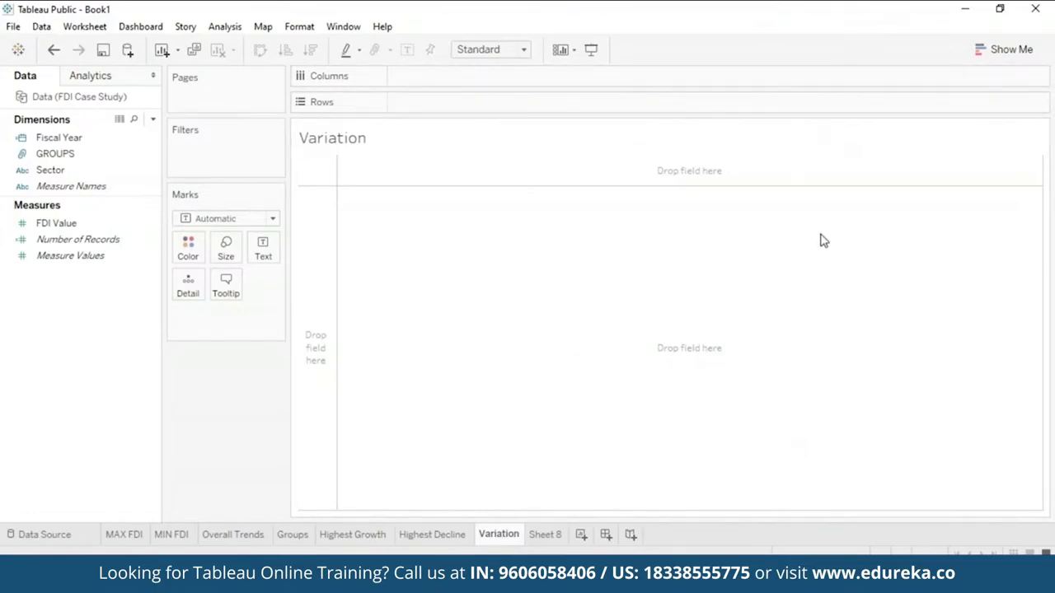
# Step: Place Sector on columns and FDI Value on rows, and turn the view into a box-and-whisker plot
pyautogui.click(993, 50)
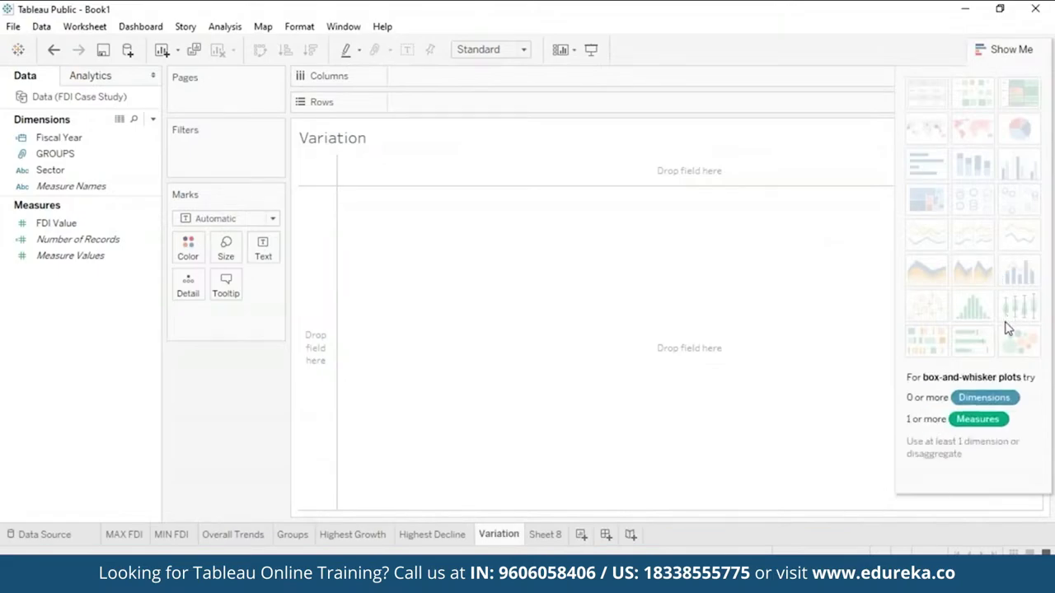
pyautogui.click(115, 173)
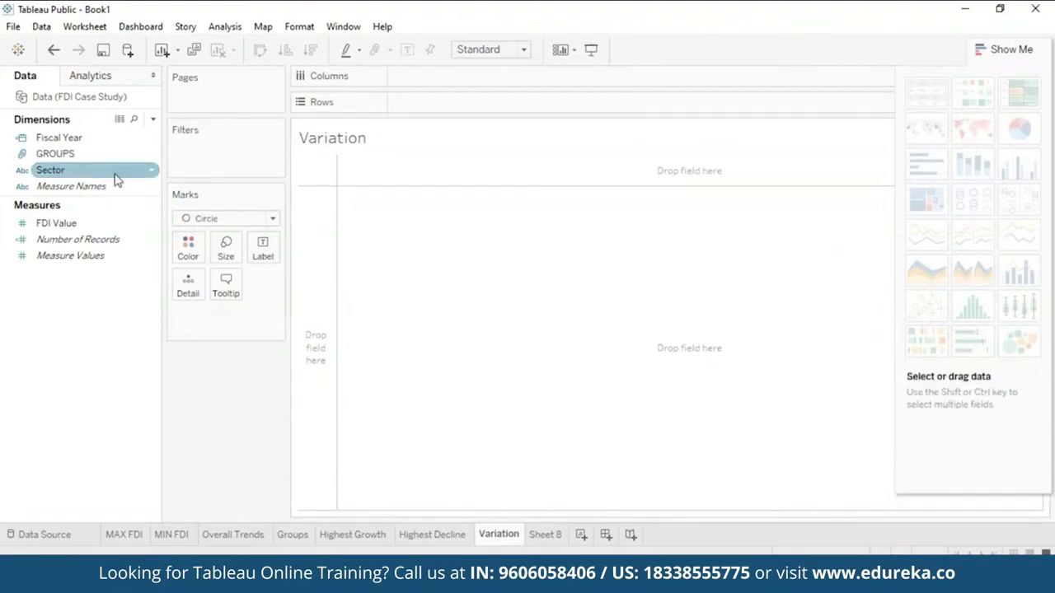
pyautogui.moveTo(116, 180); pyautogui.dragTo(478, 106)
pyautogui.hotkey('ctrl', 'w')
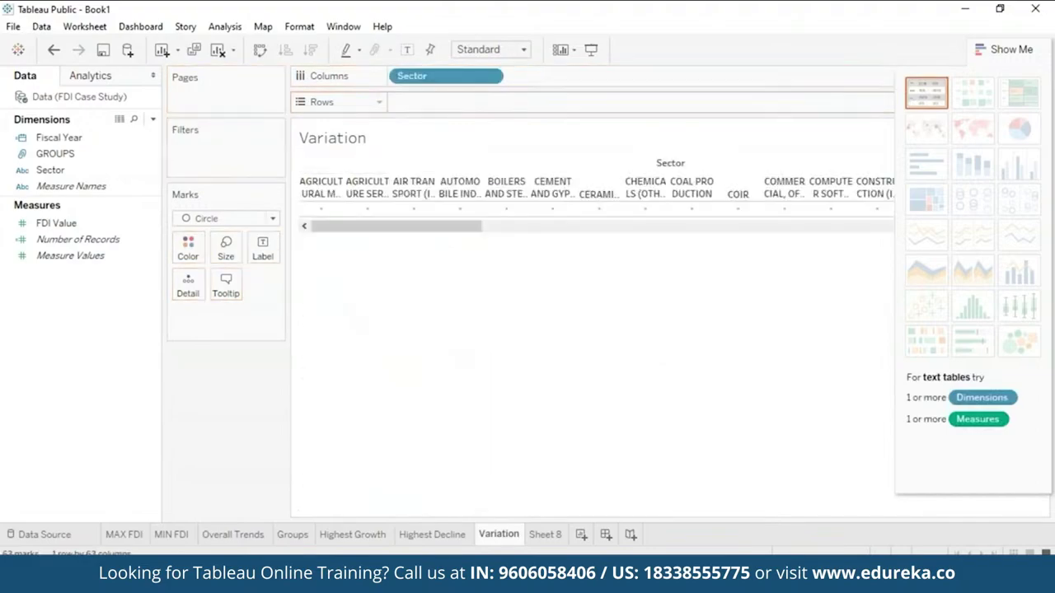
pyautogui.moveTo(86, 229); pyautogui.dragTo(445, 114)
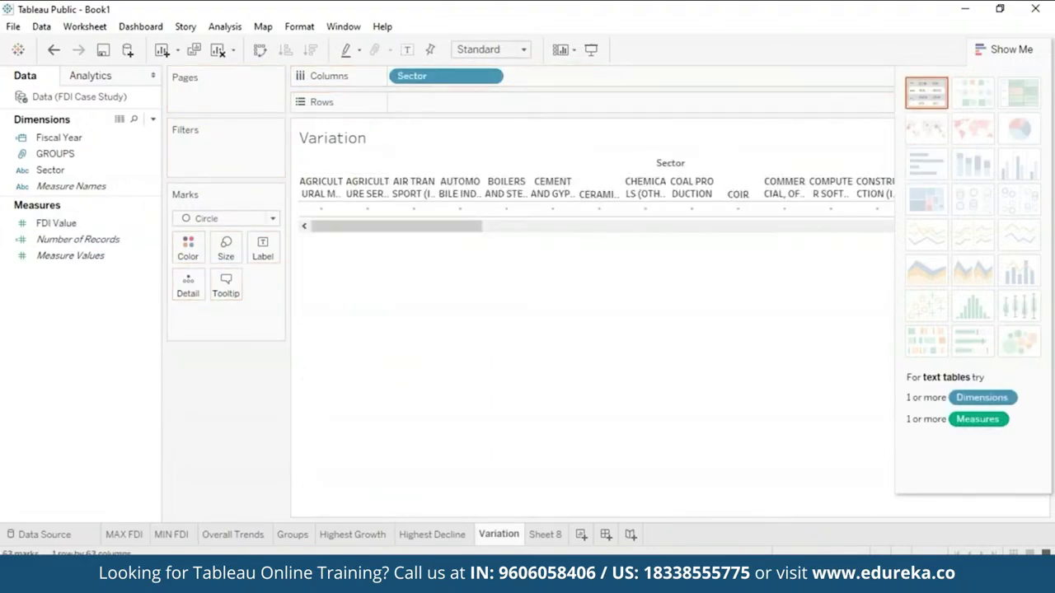
pyautogui.moveTo(56, 223); pyautogui.dragTo(432, 103)
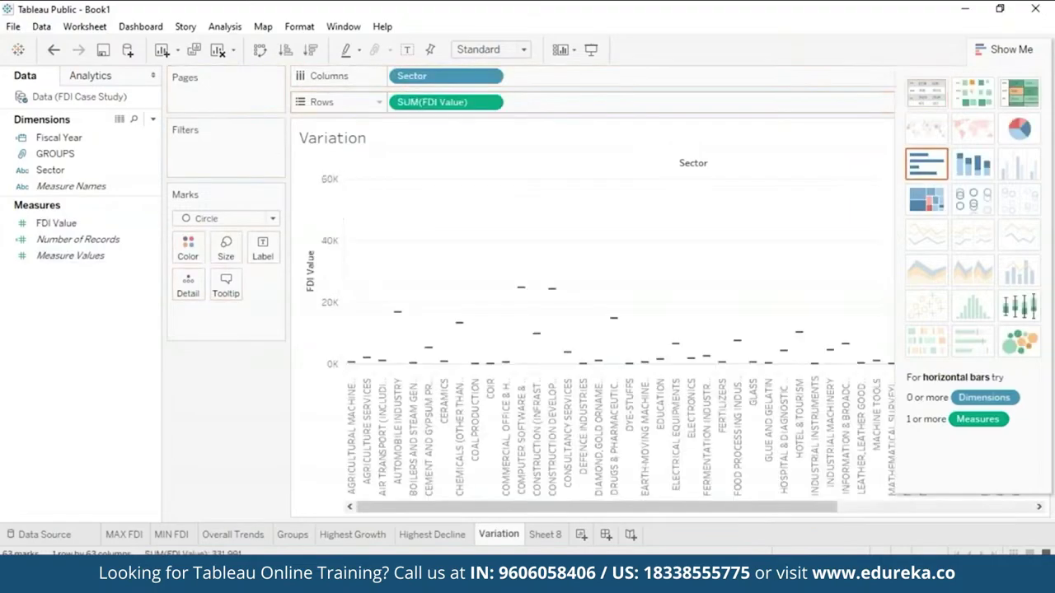
pyautogui.click(1019, 308)
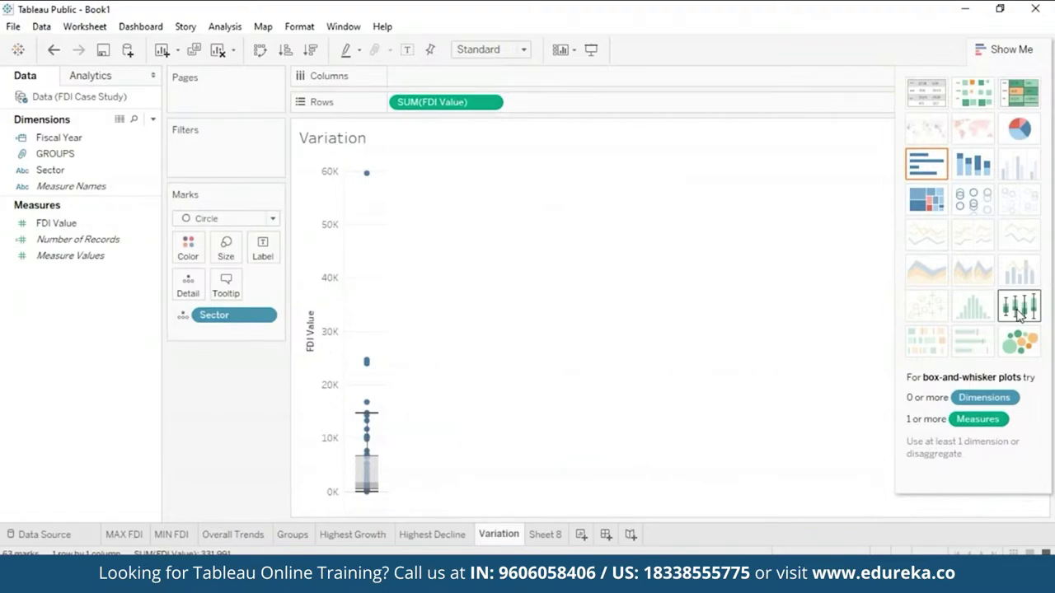
# Step: Turn off measure aggregation and arrange the box plots with Sector on columns and FDI Value on rows
pyautogui.click(226, 28)
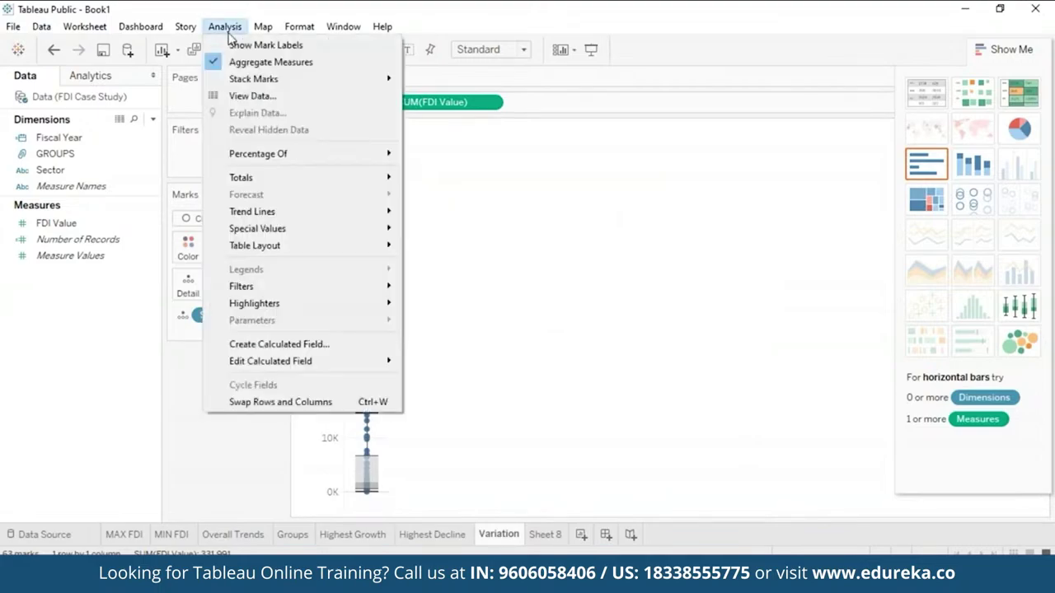
pyautogui.click(218, 62)
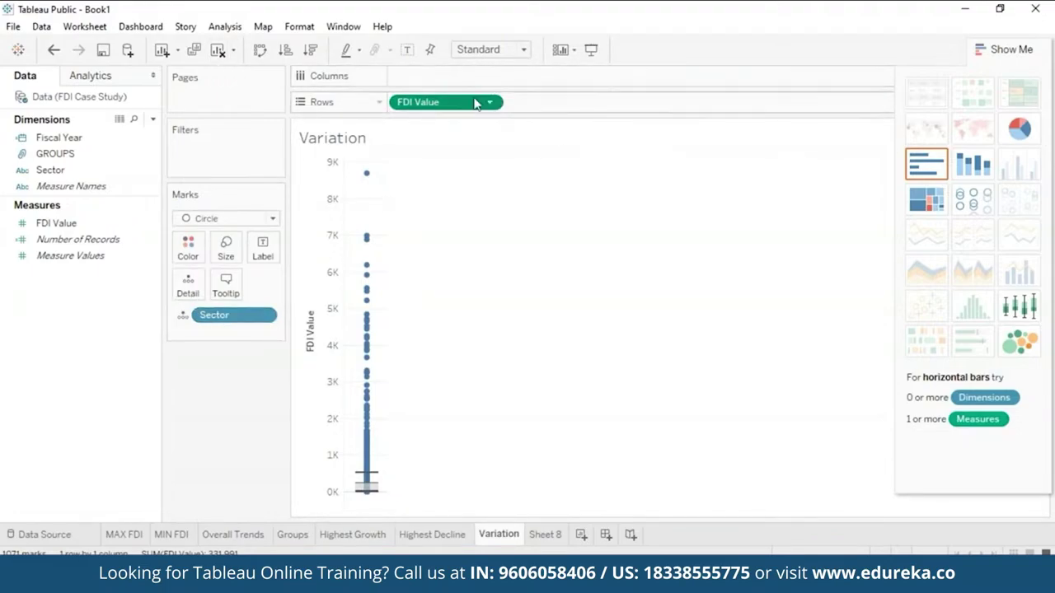
pyautogui.moveTo(478, 102); pyautogui.dragTo(474, 76)
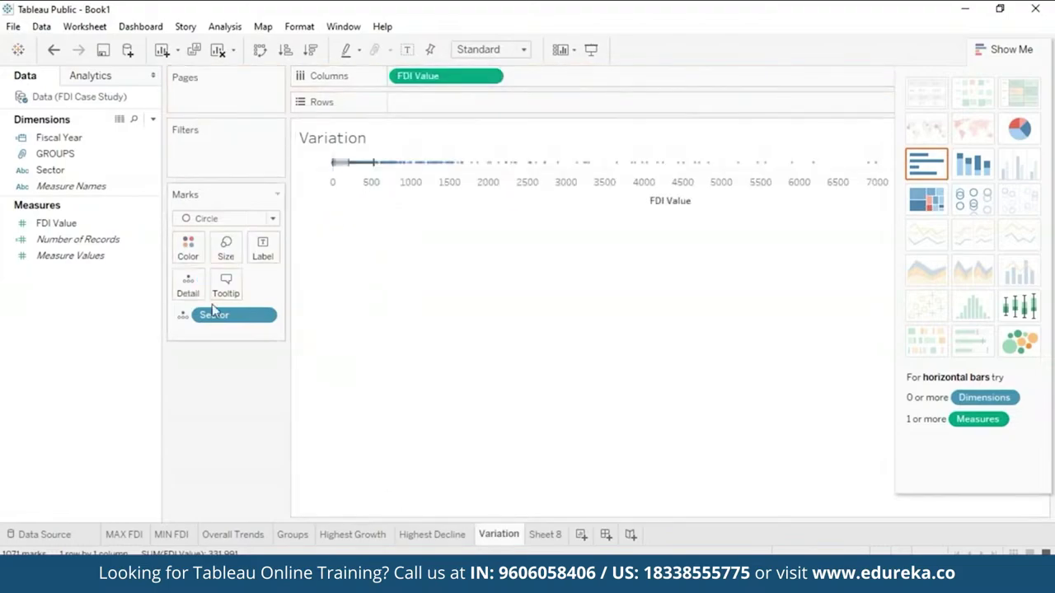
pyautogui.moveTo(220, 316); pyautogui.dragTo(439, 105)
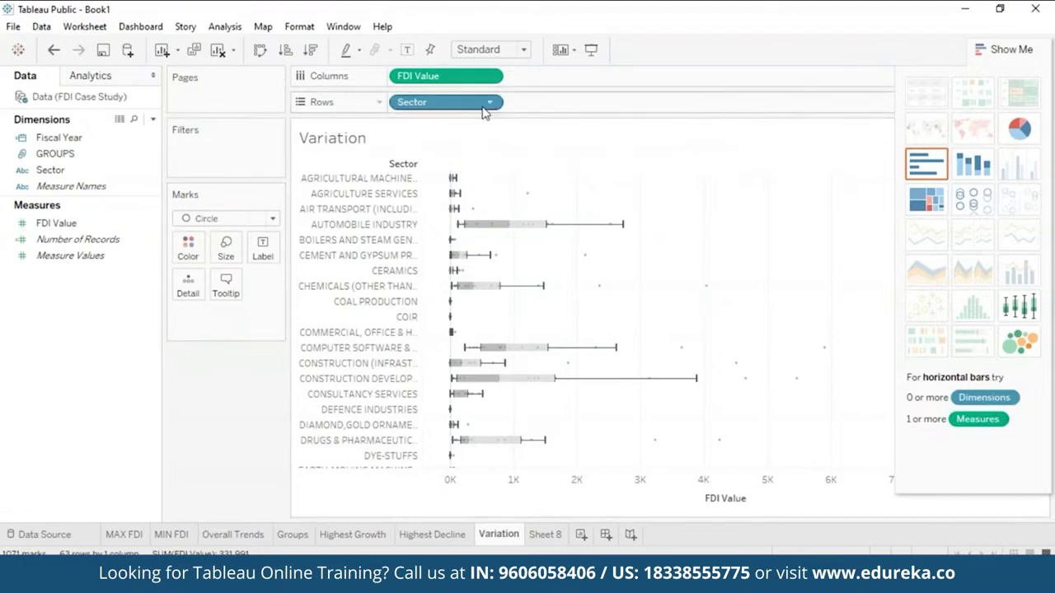
pyautogui.hotkey('ctrl', 'w')
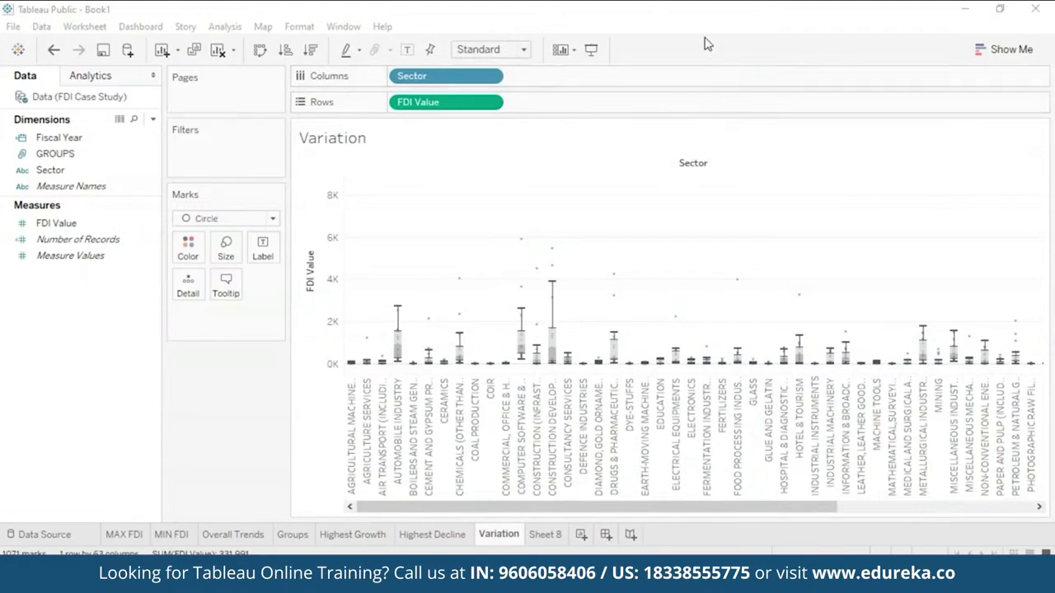
# Step: Sort the sectors in descending order by FDI Value and inspect the box plot statistics of the first two sectors
pyautogui.click(311, 50)
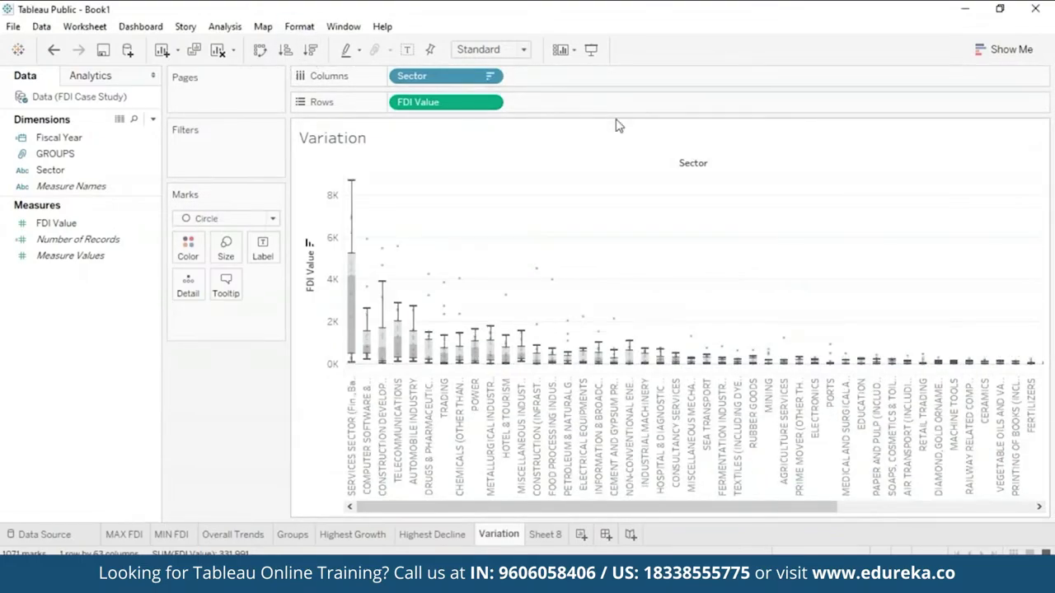
pyautogui.moveTo(352, 265)
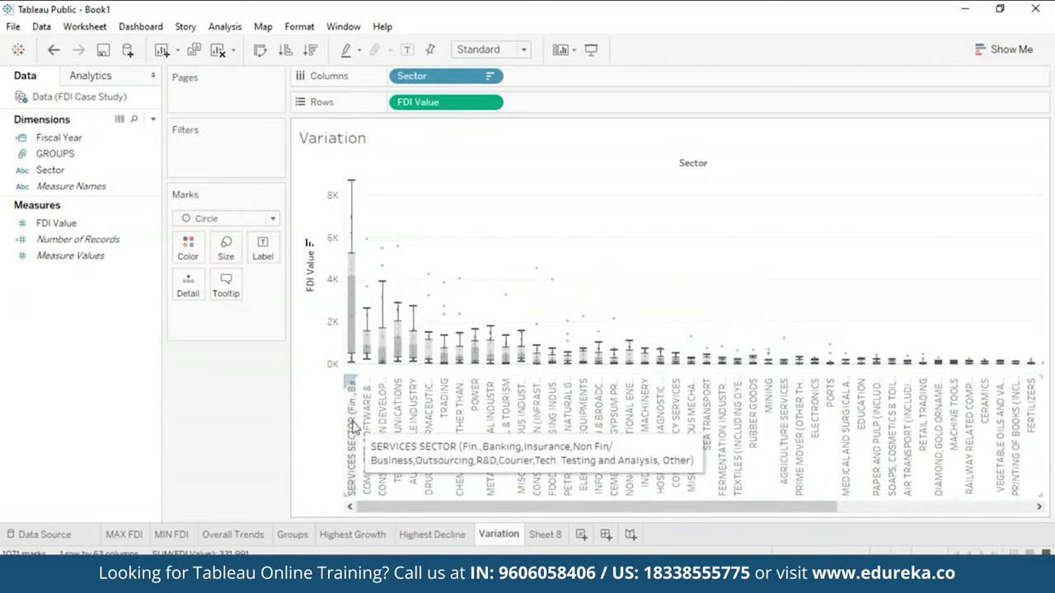
pyautogui.moveTo(365, 354)
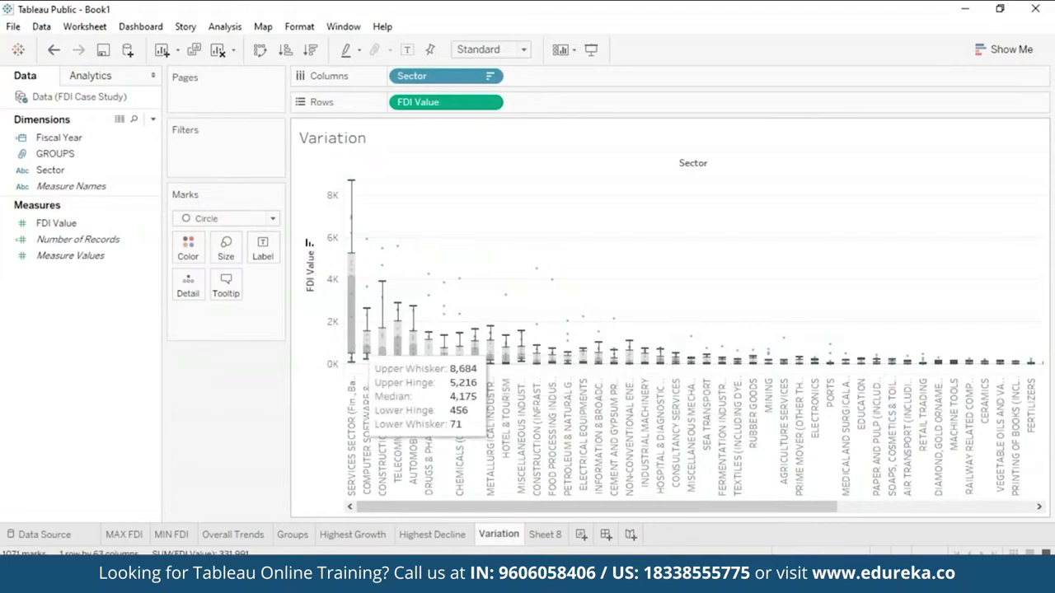
pyautogui.moveTo(365, 323)
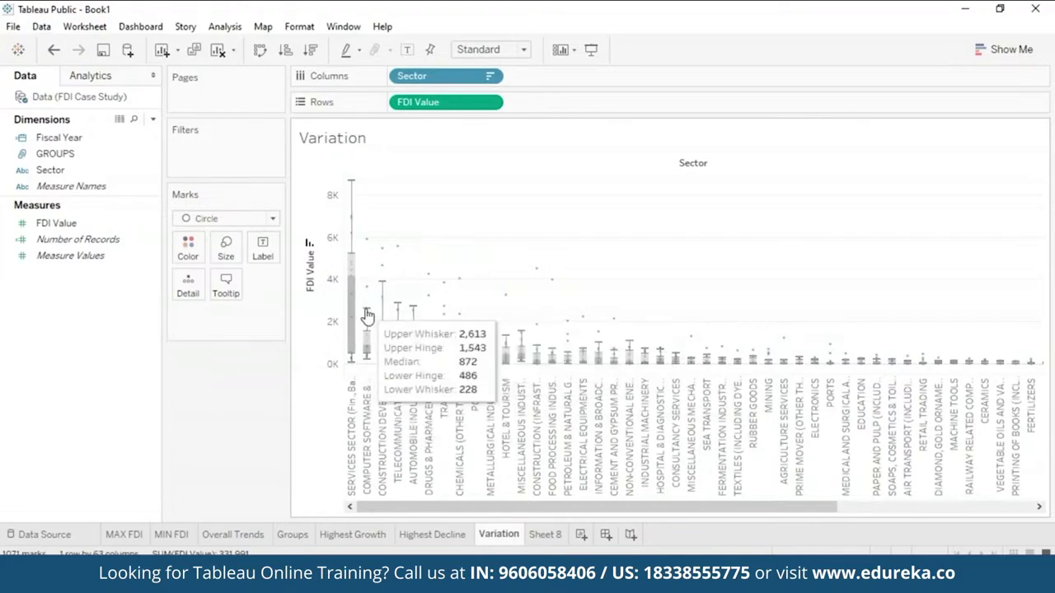
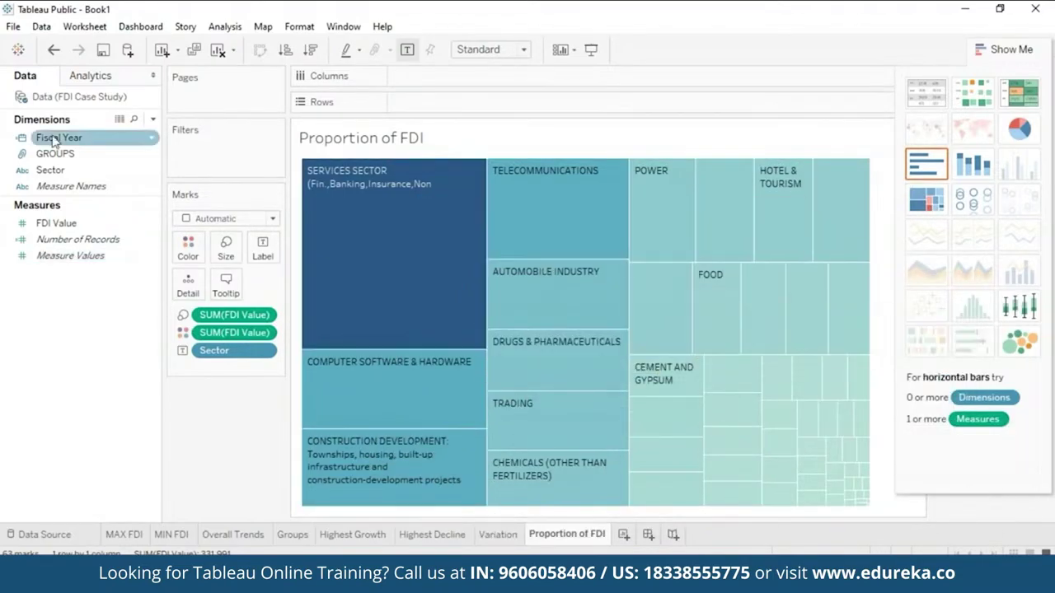
# Step: Add a filter by year of Fiscal Year to the Proportion of FDI treemap and display its list of selectable years
pyautogui.moveTo(59, 138); pyautogui.dragTo(202, 140)
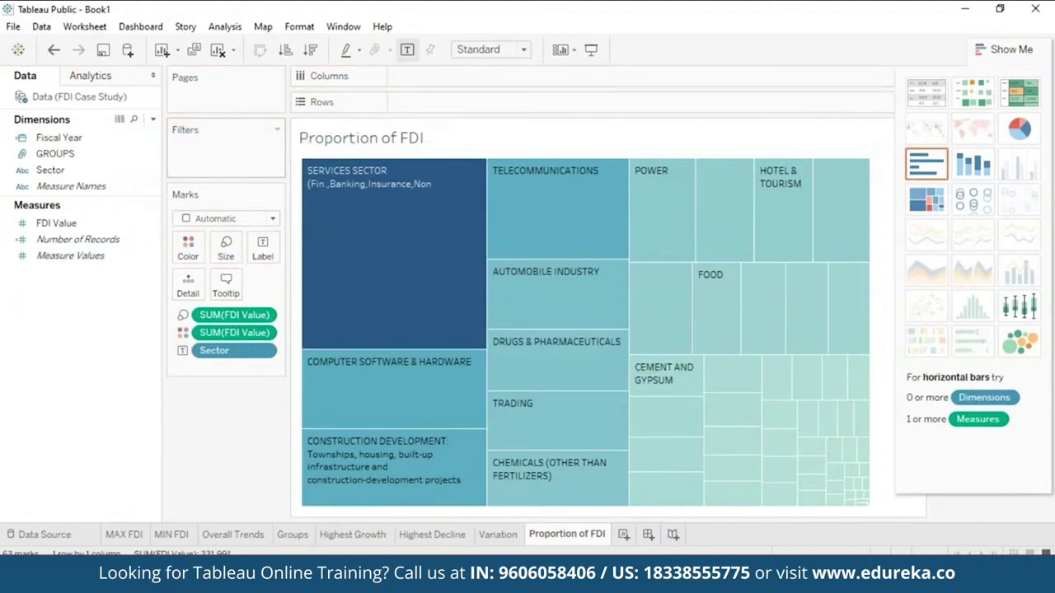
pyautogui.click(153, 138)
pyautogui.click(185, 162)
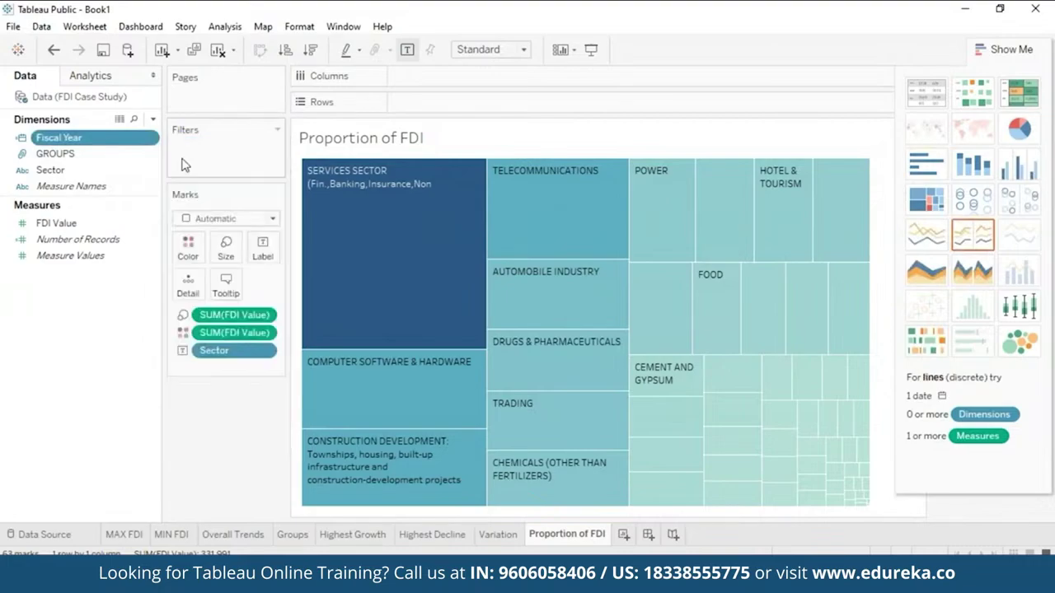
pyautogui.click(988, 50)
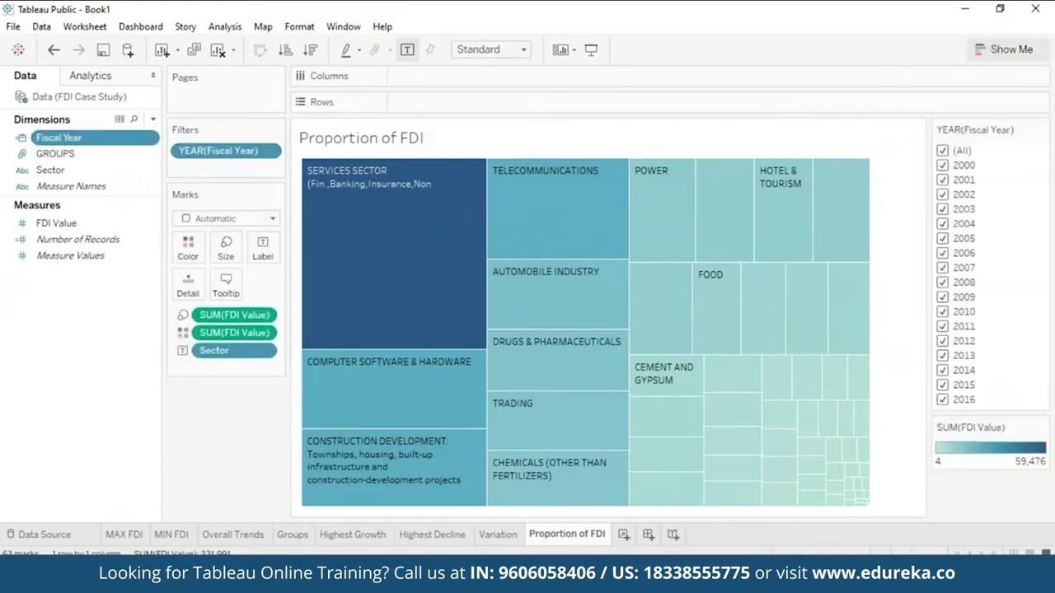
# Step: Clear all years in the Fiscal Year filter and limit the treemap to 2000 and 2002
pyautogui.click(944, 150)
pyautogui.click(942, 166)
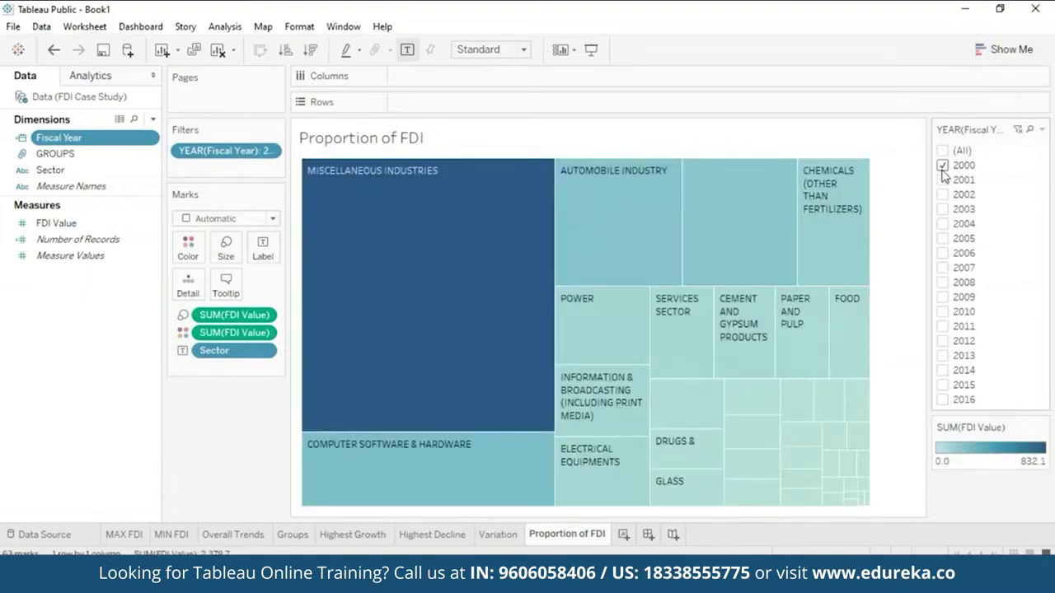
pyautogui.click(943, 194)
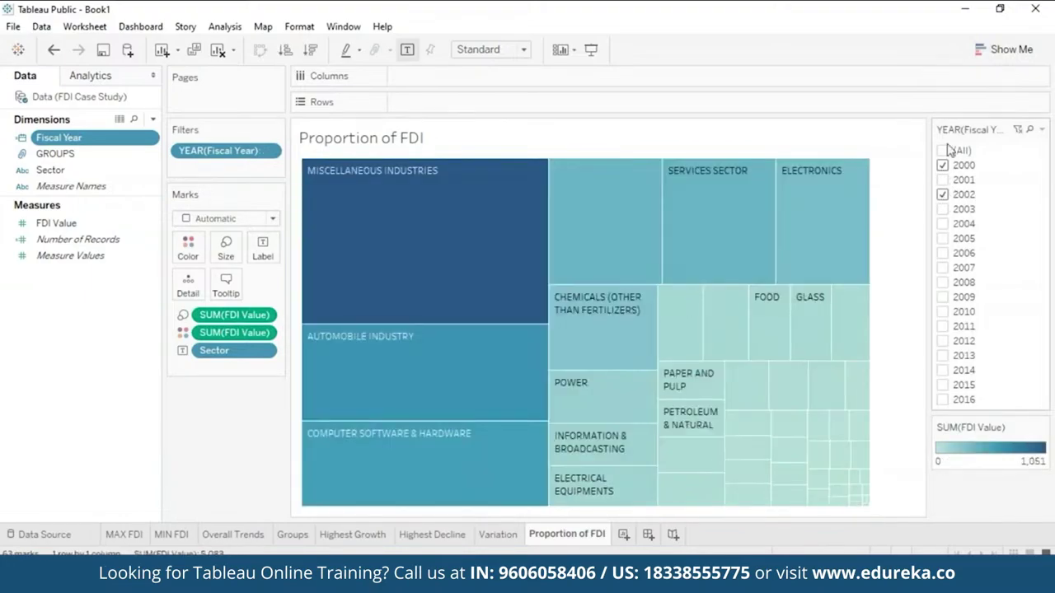
# Step: Switch the year filter to 2005 alone to examine the sector proportions, and replace it with 2016 alone
pyautogui.click(943, 165)
pyautogui.click(942, 196)
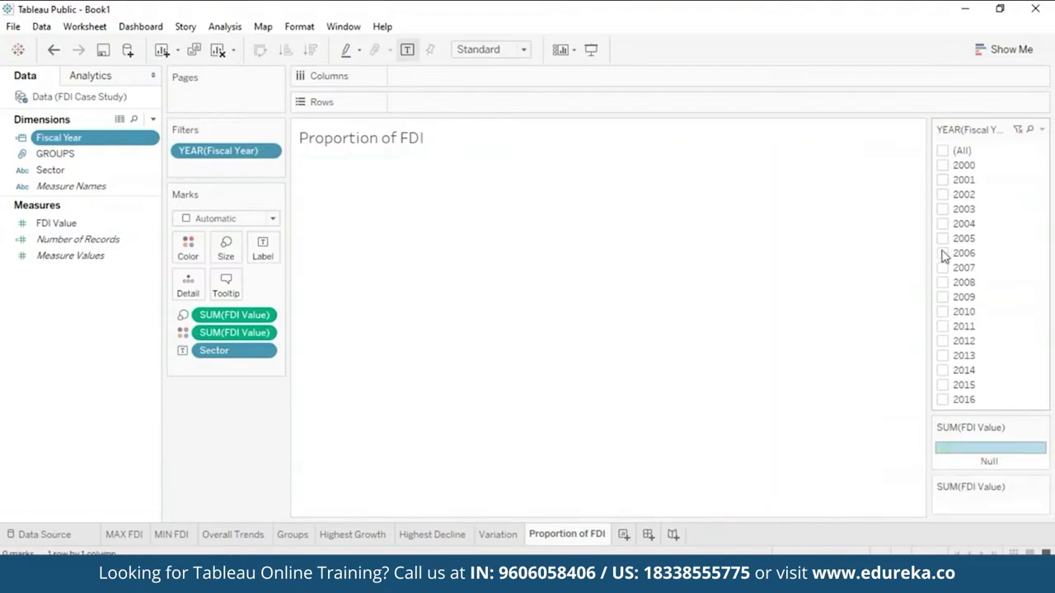
pyautogui.click(943, 241)
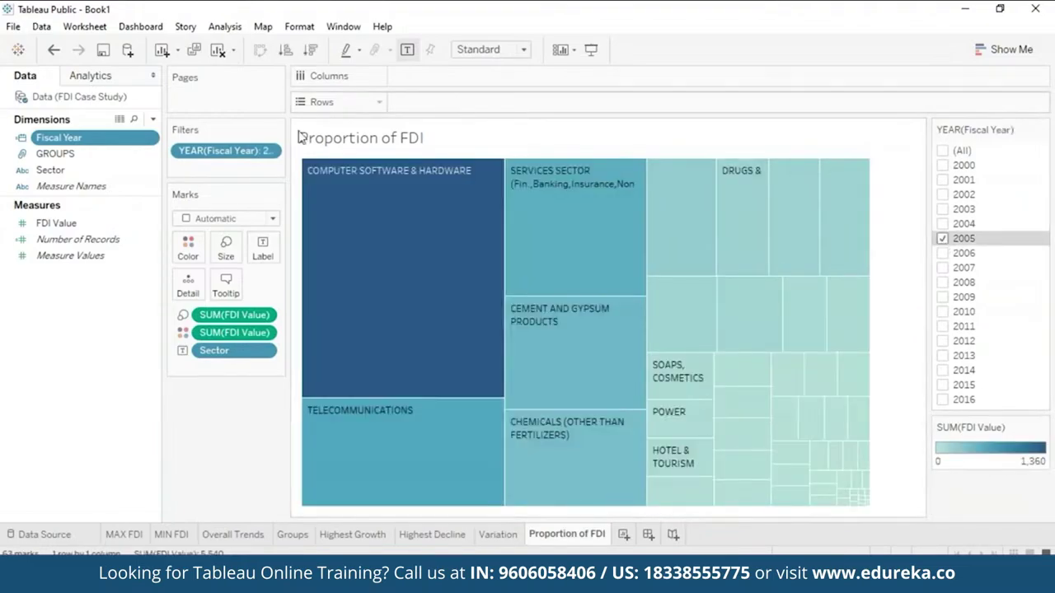
pyautogui.moveTo(454, 318)
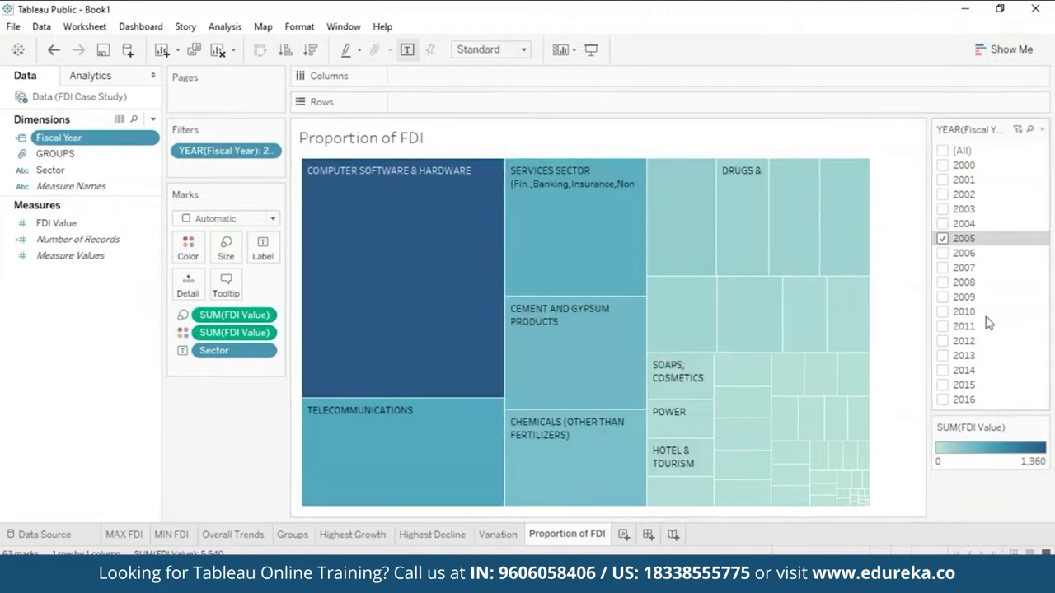
pyautogui.click(942, 239)
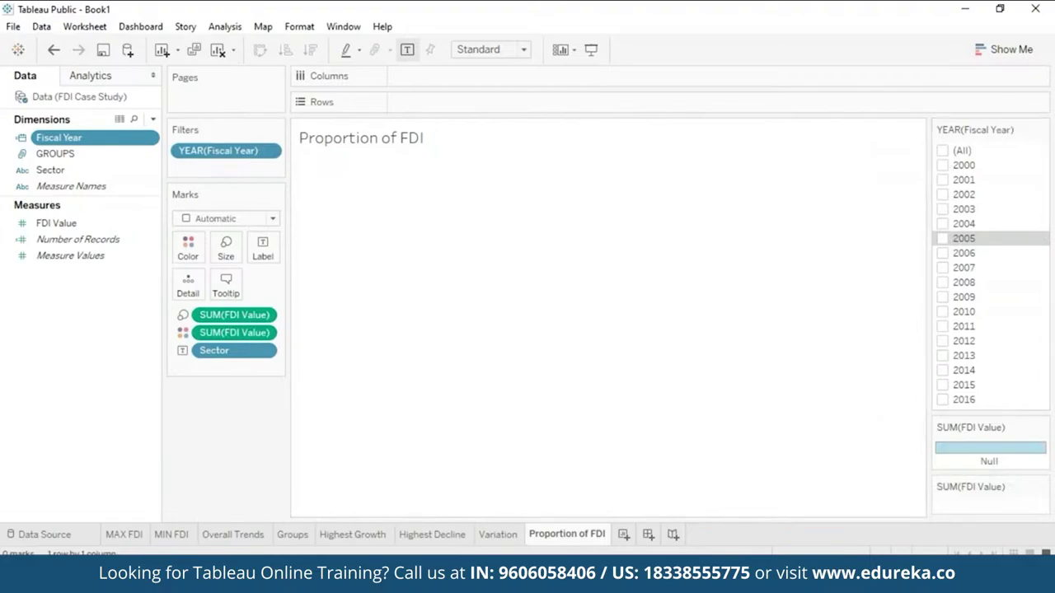
pyautogui.click(942, 401)
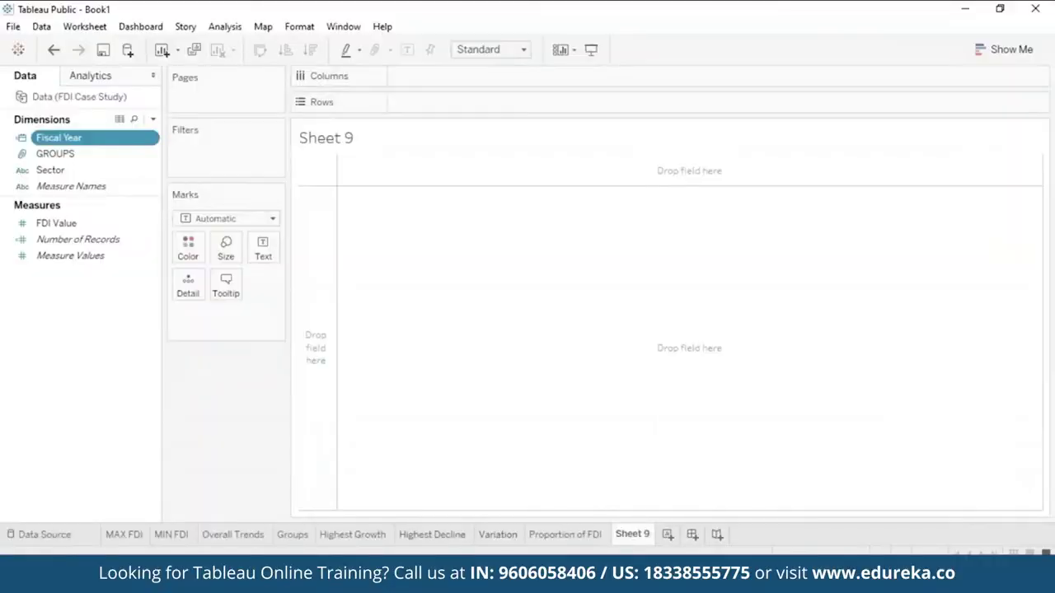
# Step: Rename the new worksheet Sheet 9 as Clusters
pyautogui.rightClick(631, 535)
pyautogui.click(726, 354)
pyautogui.write('Clusters')
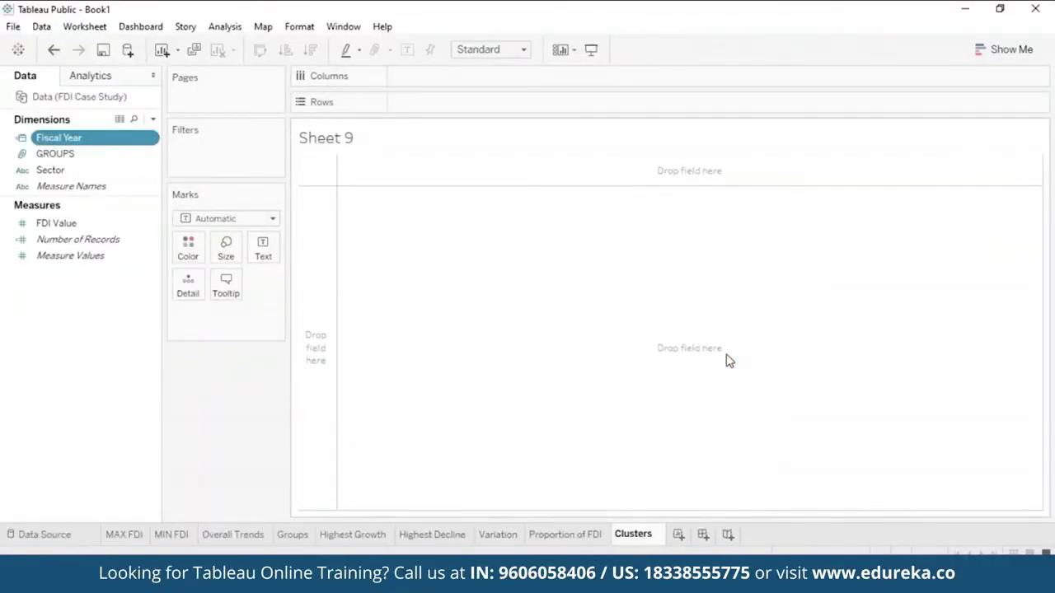
pyautogui.press('Return')
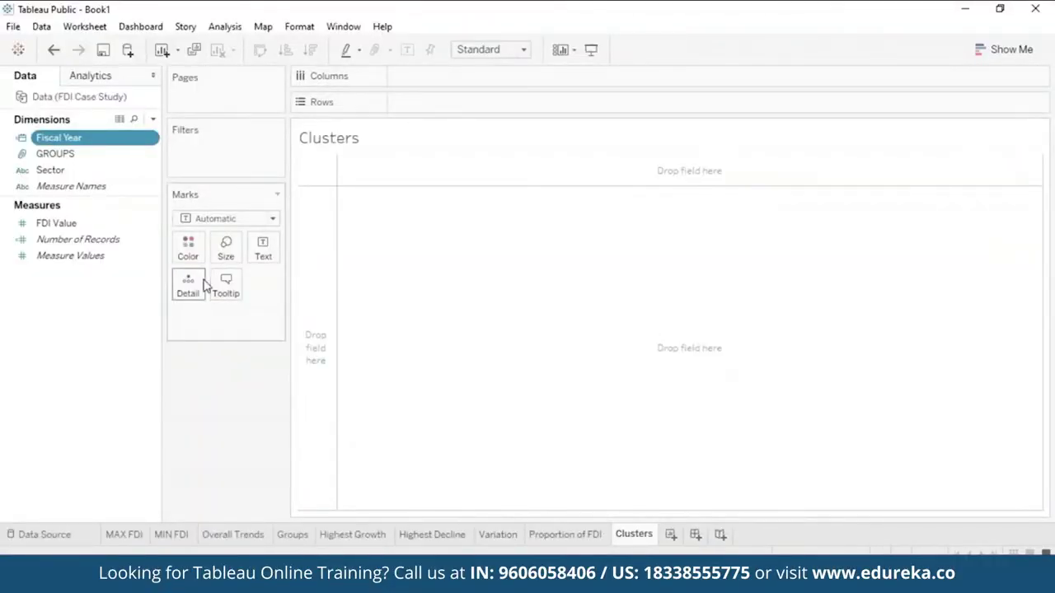
# Step: Place Sector on the rows of the Clusters worksheet and select the FDI Value measure
pyautogui.moveTo(105, 173); pyautogui.dragTo(487, 280)
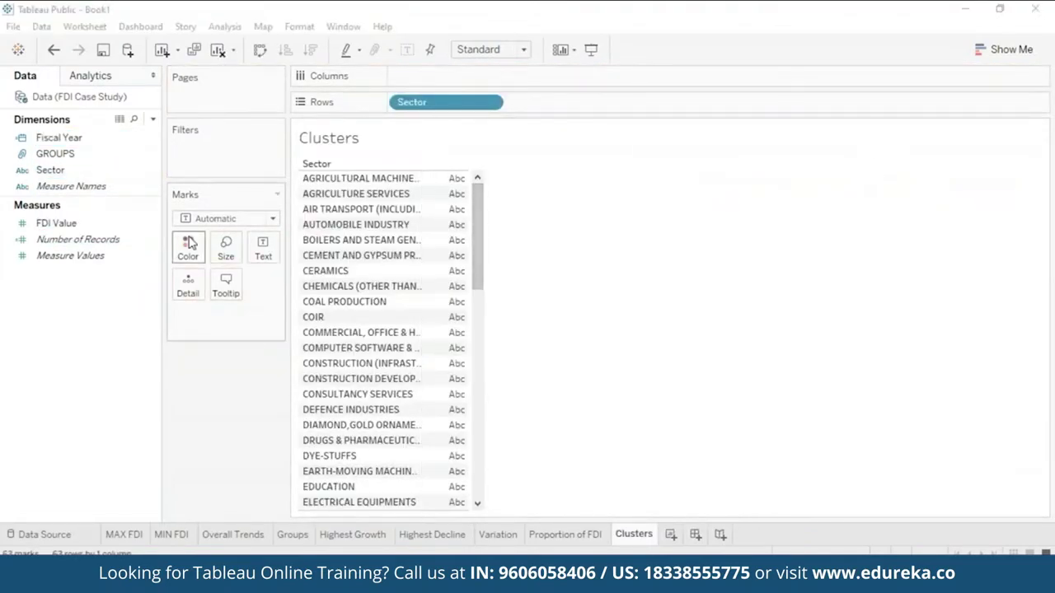
pyautogui.click(148, 222)
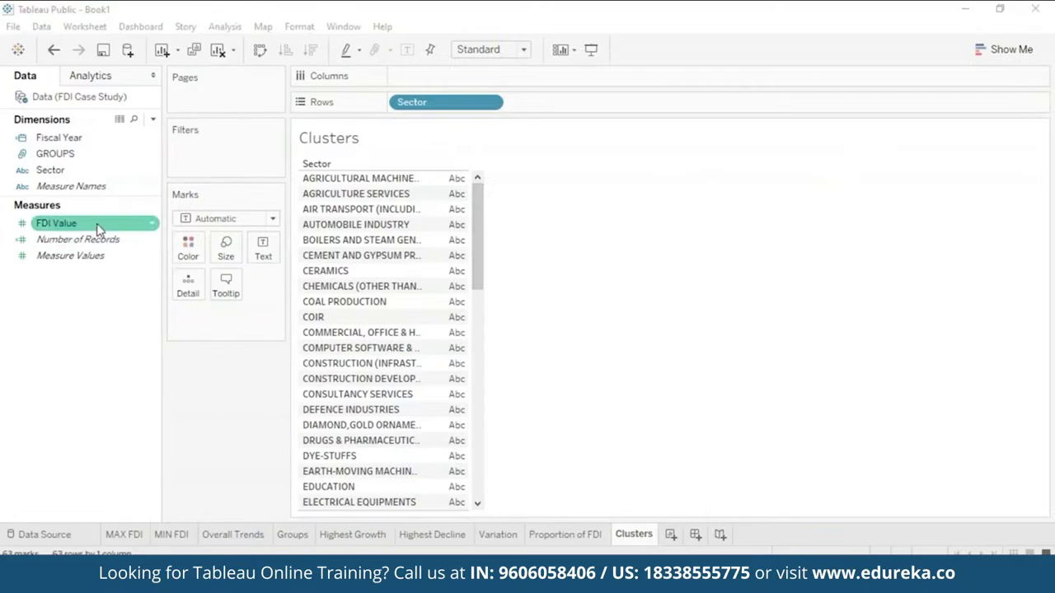
# Step: Add the FDI Value measure to the sector table as text and cluster the sectors by it, keeping the automatic number of clusters
pyautogui.moveTo(94, 223); pyautogui.dragTo(452, 210)
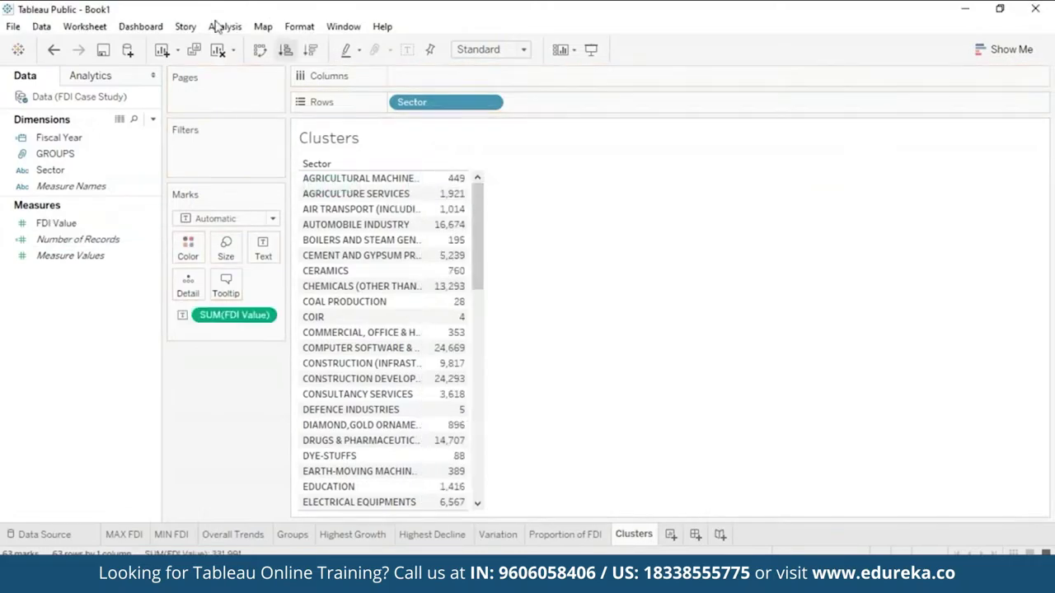
pyautogui.click(123, 75)
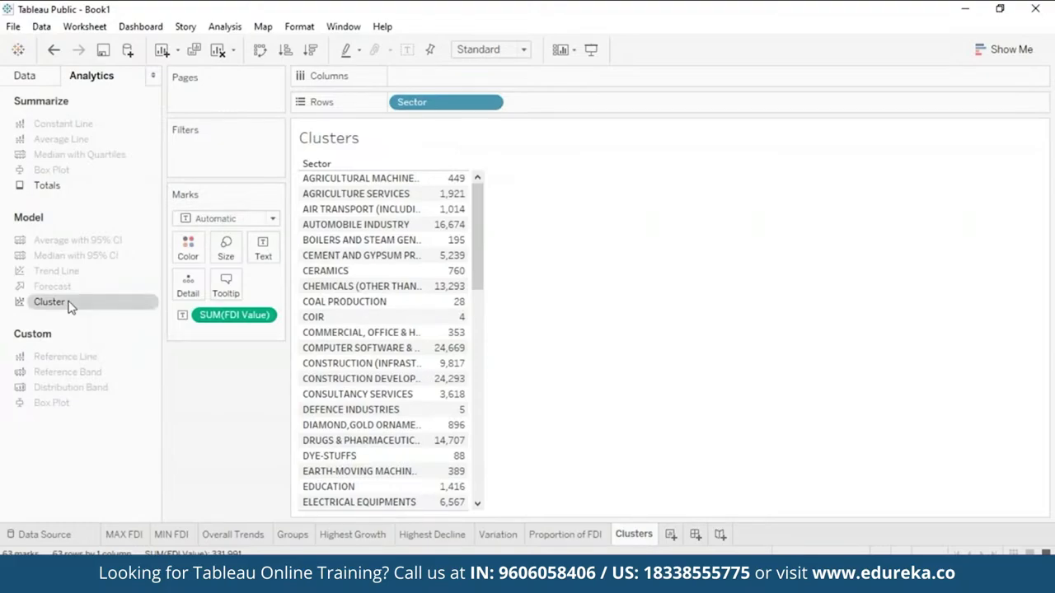
pyautogui.moveTo(68, 306); pyautogui.dragTo(437, 188)
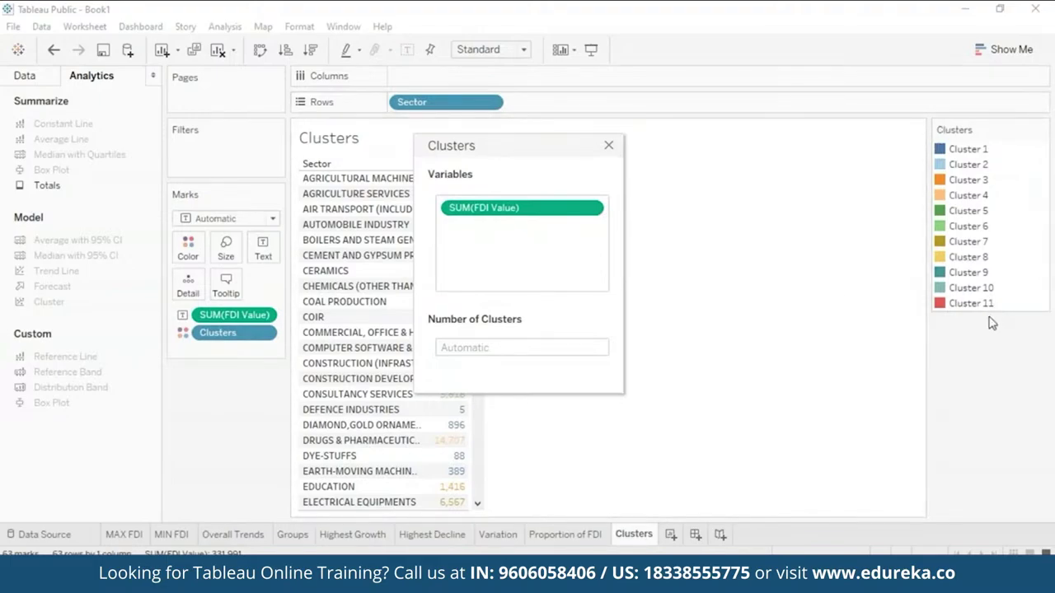
pyautogui.click(486, 346)
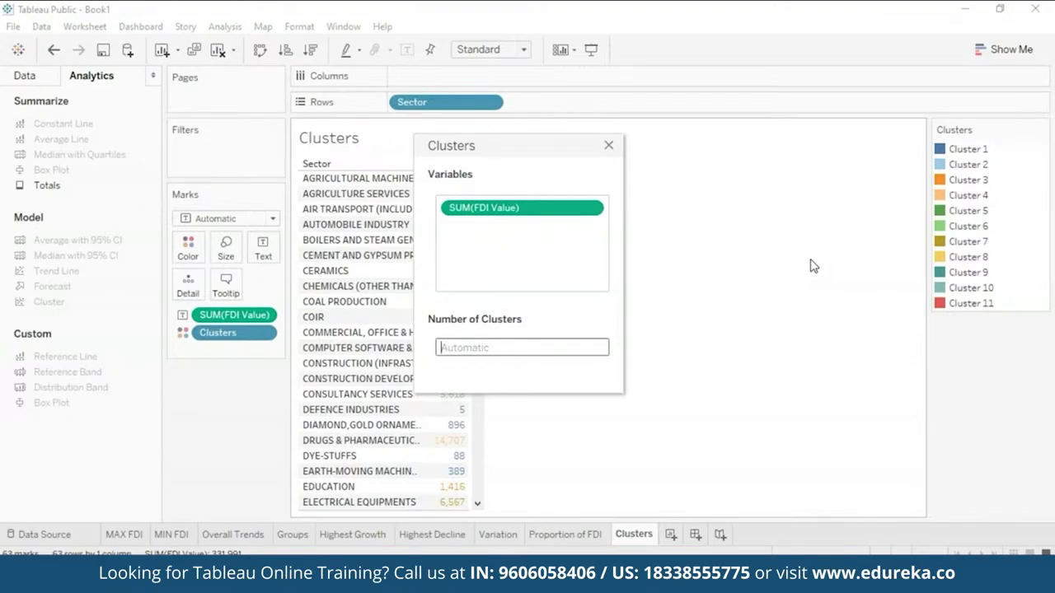
pyautogui.click(607, 148)
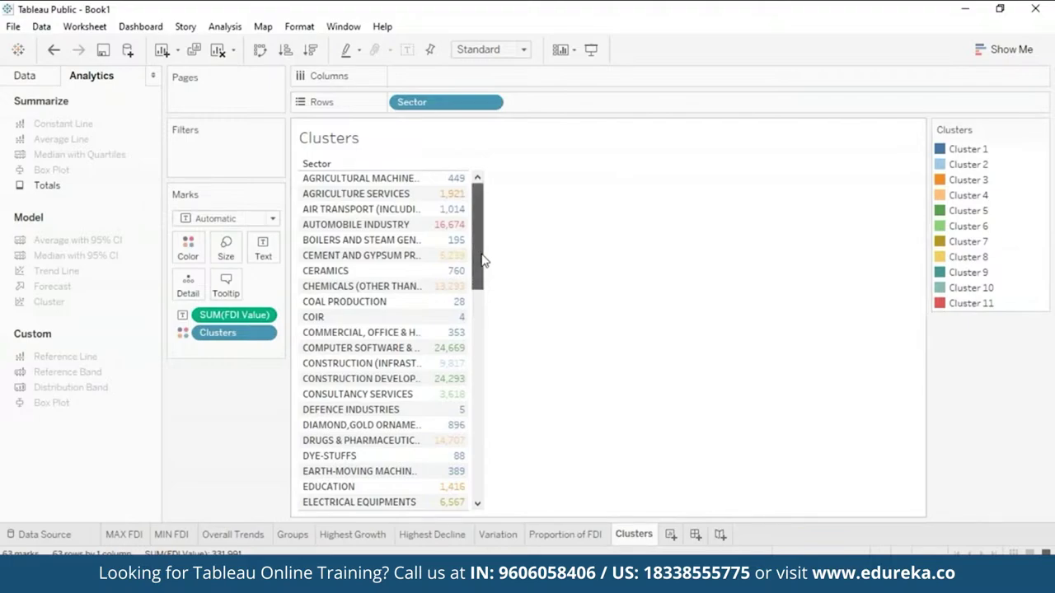
# Step: Look through the sector table to examine how the FDI values are coloured by cluster
pyautogui.moveTo(483, 261); pyautogui.dragTo(511, 209)
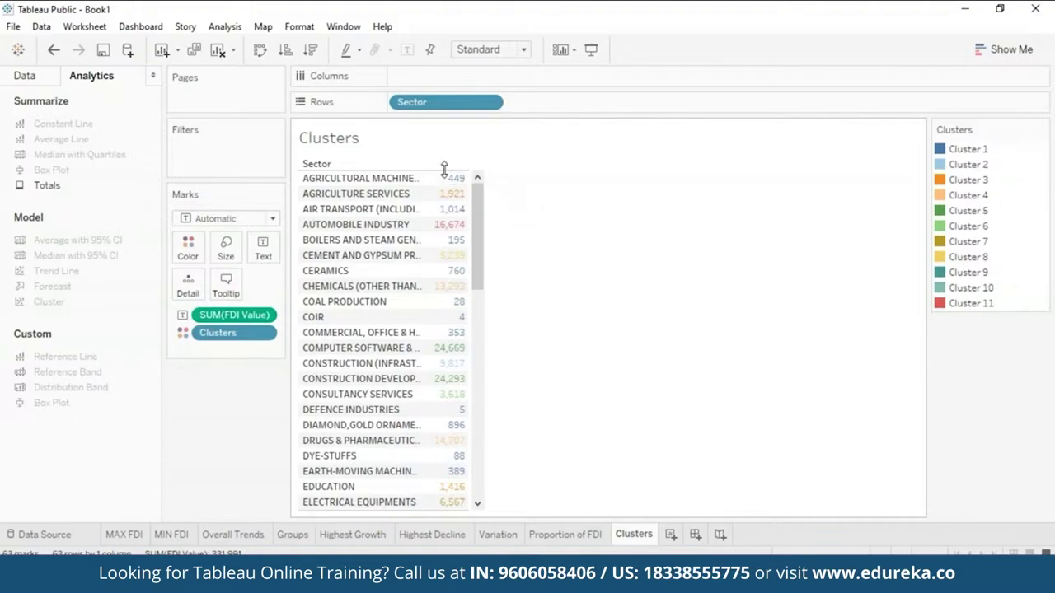
pyautogui.moveTo(464, 246)
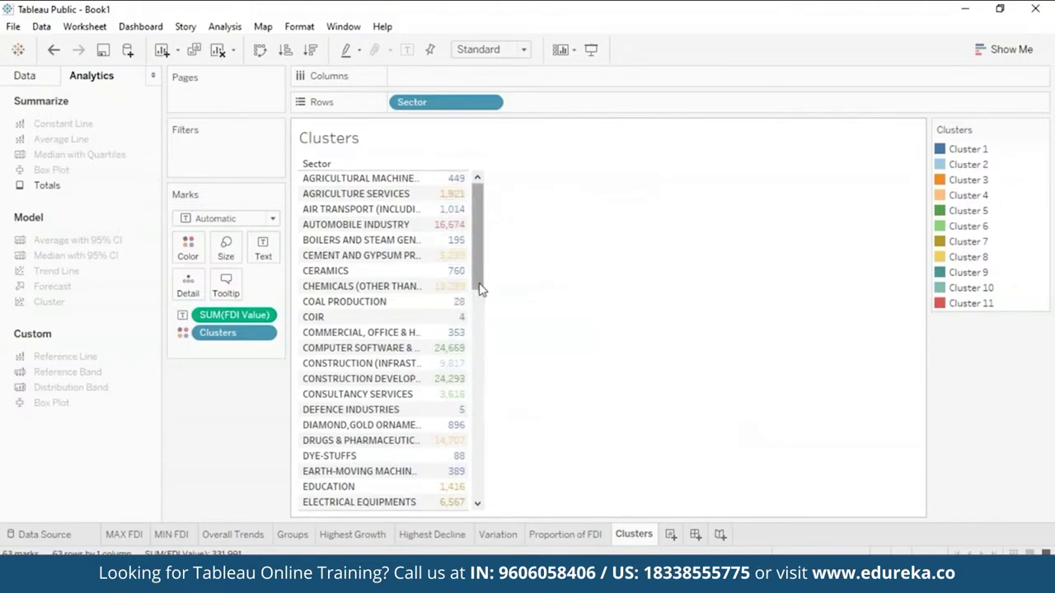
pyautogui.moveTo(478, 287); pyautogui.dragTo(503, 403)
pyautogui.scroll(10, 504, 403)
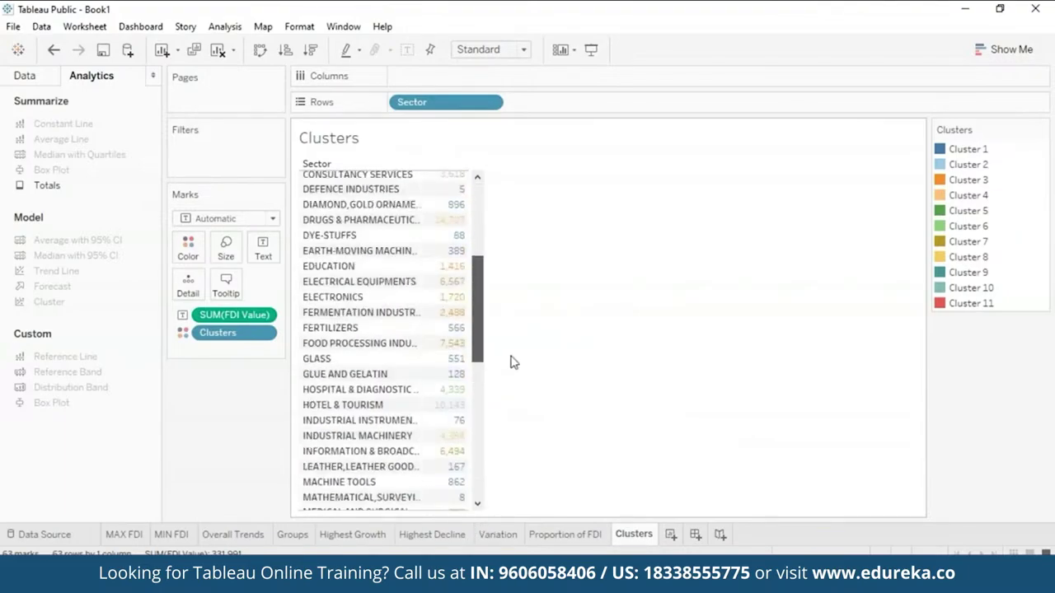
pyautogui.scroll(-8, 540, 416)
pyautogui.scroll(-5, 540, 416)
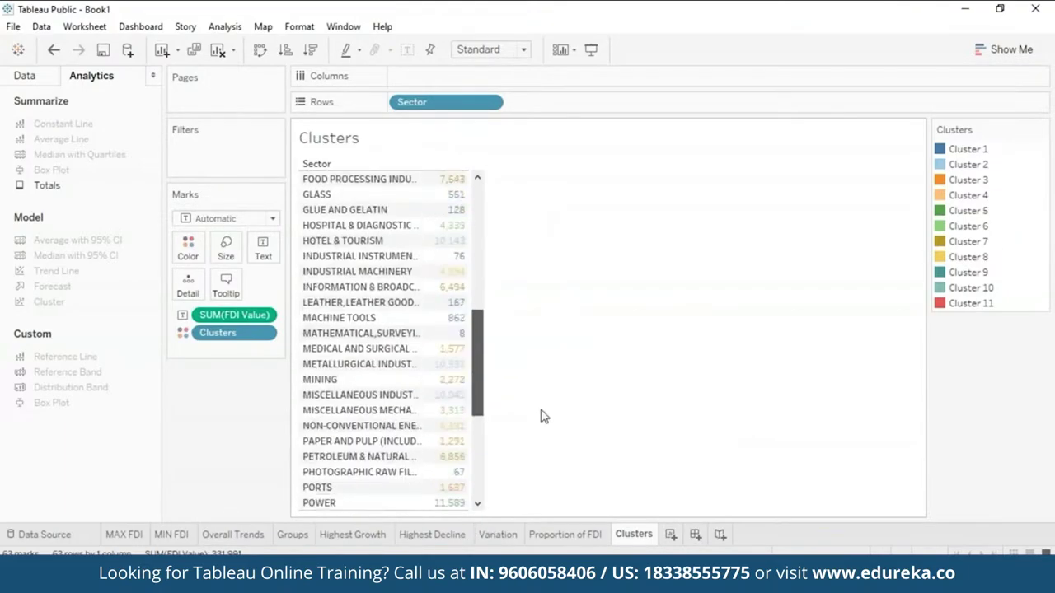
pyautogui.scroll(10, 520, 338)
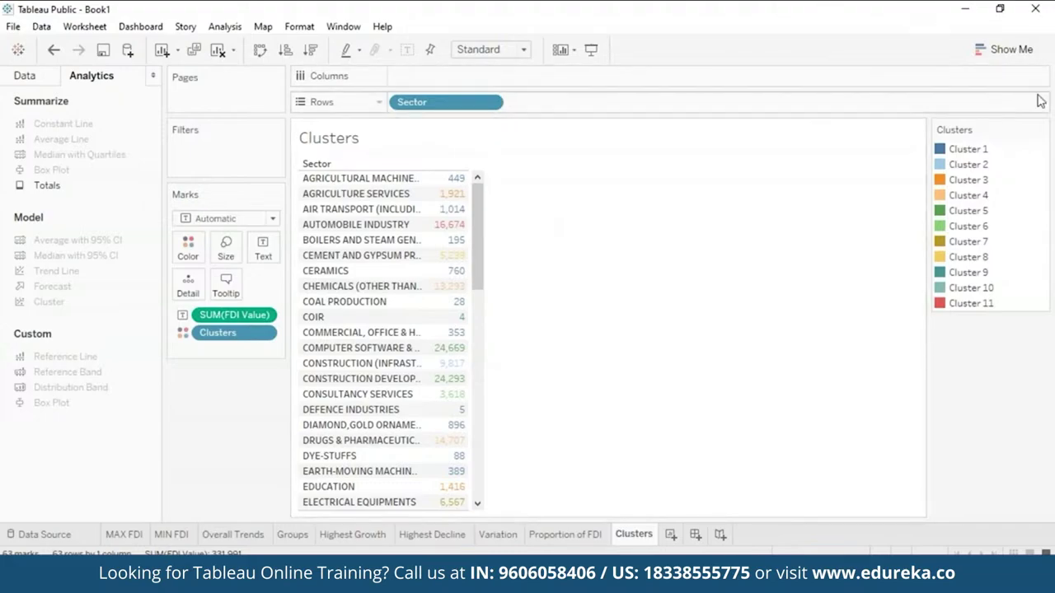
# Step: Change the clustered sector table into a packed bubbles chart and bring the cluster colour legend back into view
pyautogui.click(1002, 49)
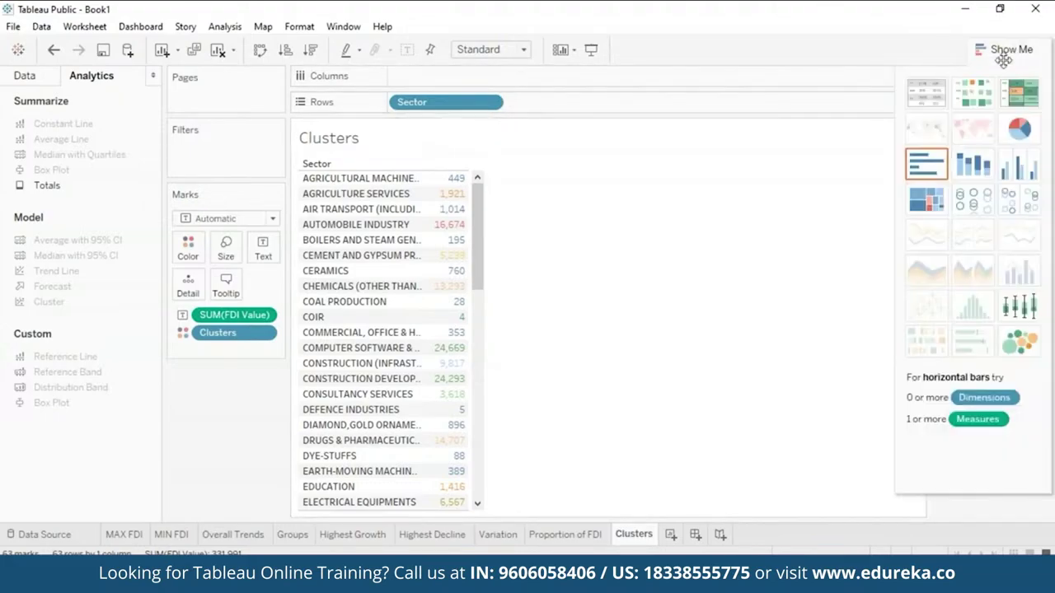
pyautogui.click(1019, 342)
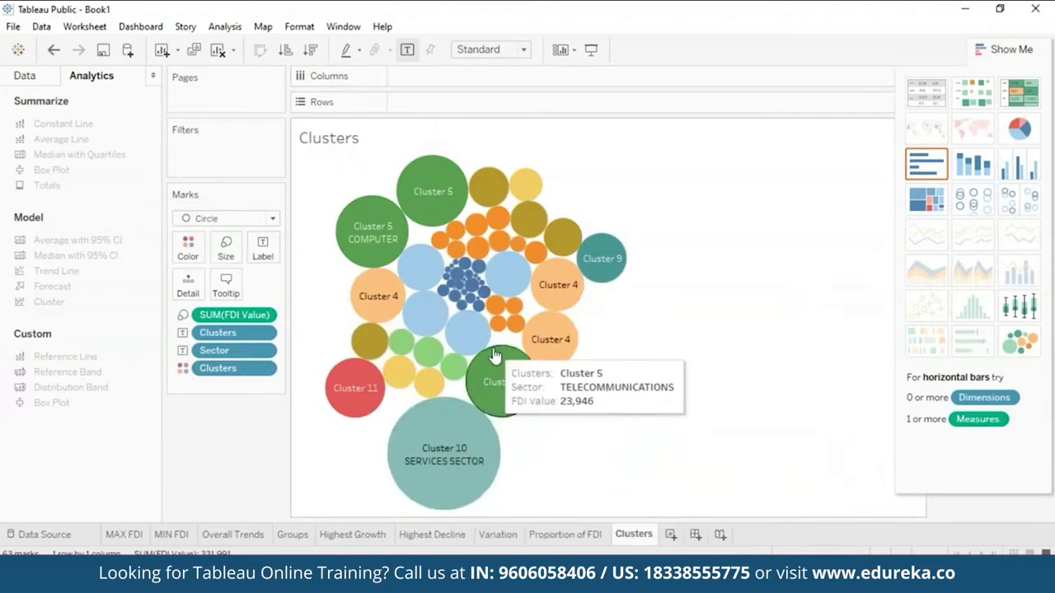
pyautogui.hotkey('ctrl', '1')
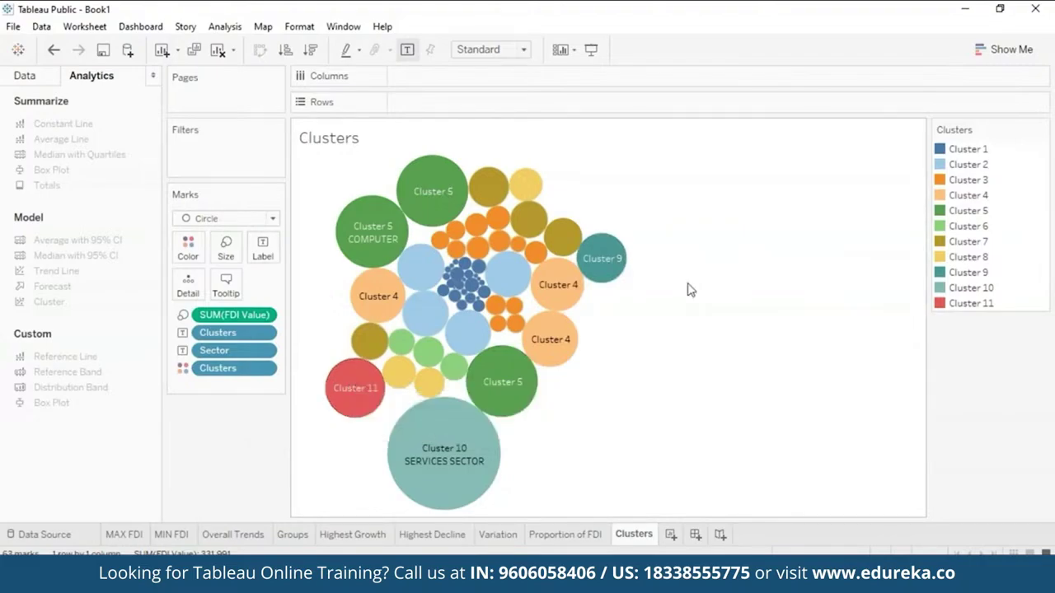
# Step: Inspect the sector details of individual bubbles and highlight Clusters 4, 6 and 9 in turn, finishing with the highlight cleared
pyautogui.moveTo(368, 236)
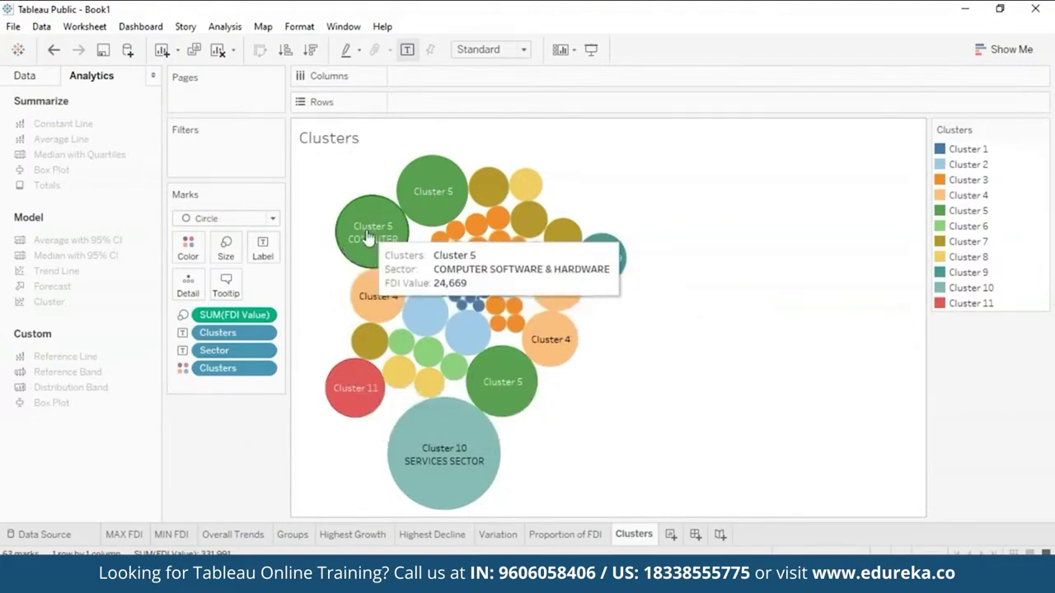
pyautogui.moveTo(411, 205)
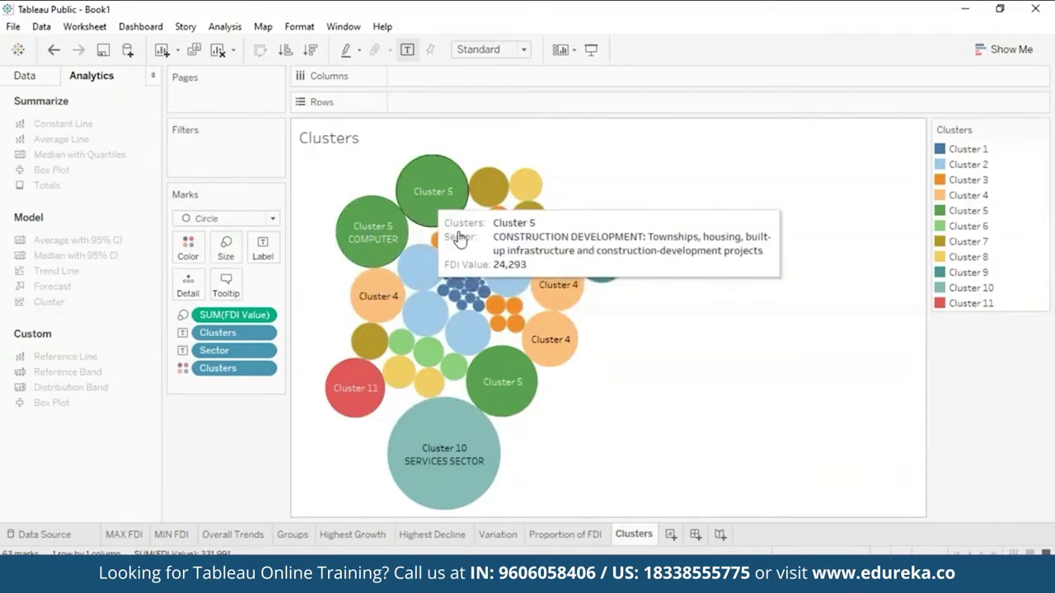
pyautogui.moveTo(498, 390)
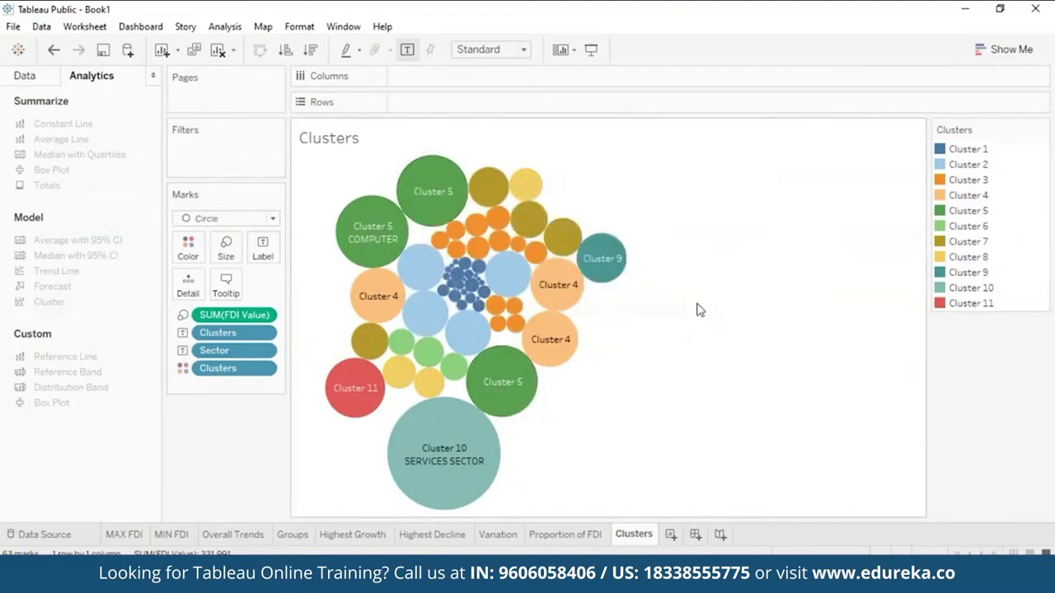
pyautogui.moveTo(612, 272)
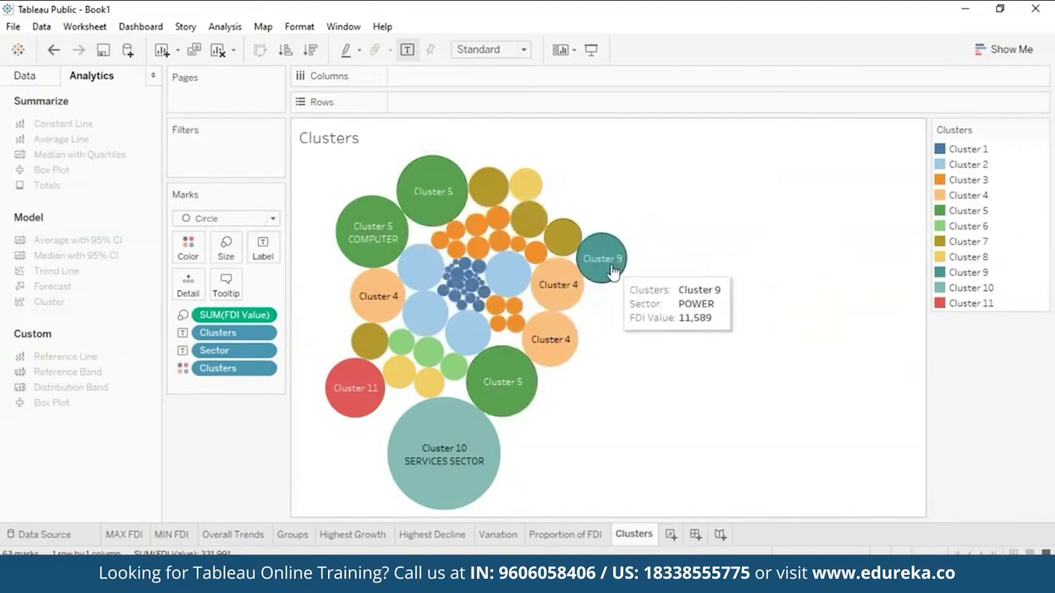
pyautogui.click(942, 198)
pyautogui.click(944, 226)
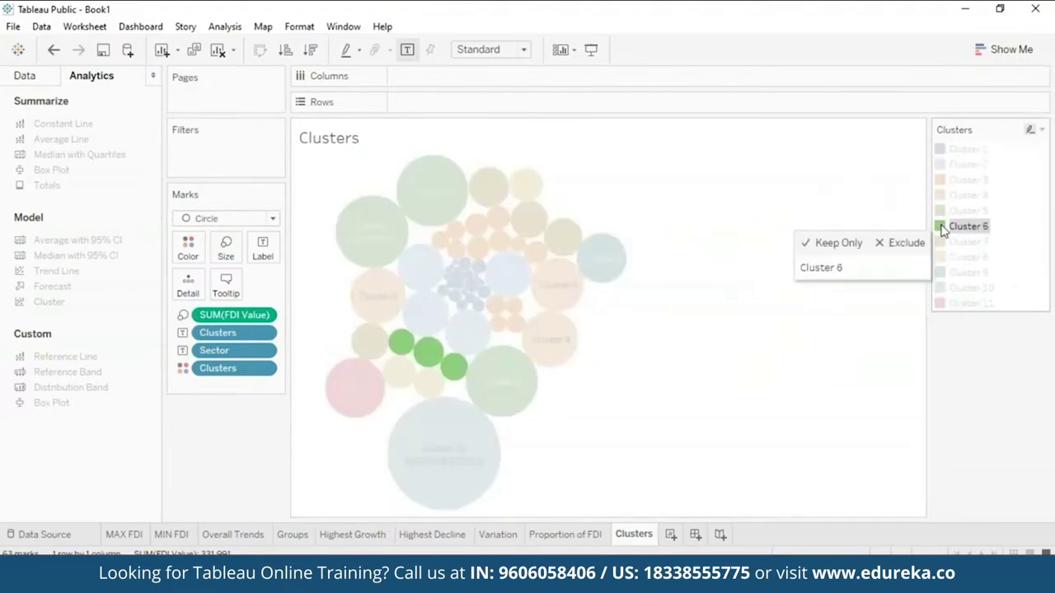
pyautogui.click(946, 272)
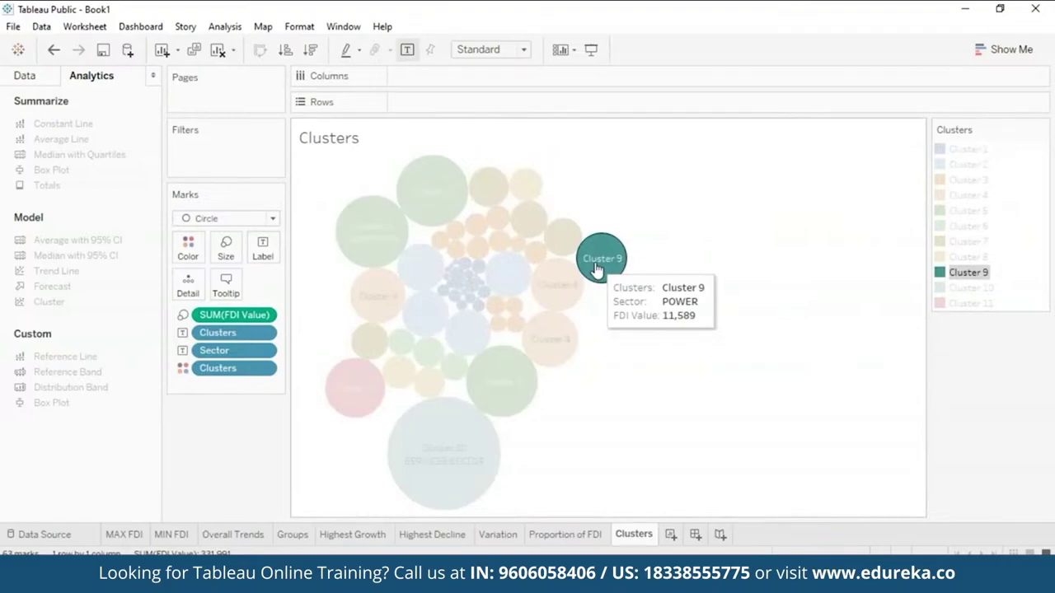
pyautogui.click(813, 430)
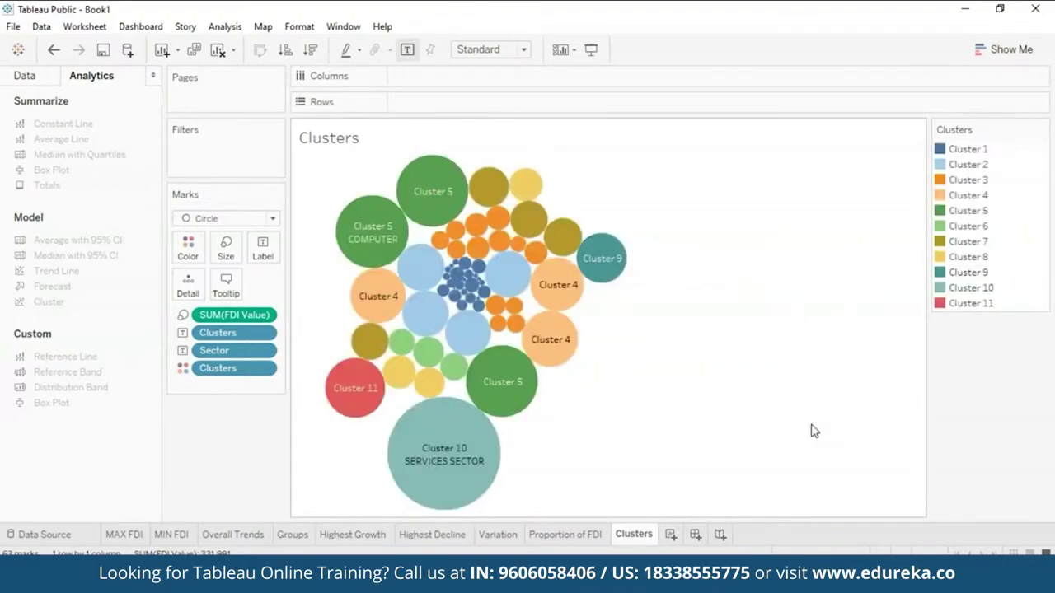
pyautogui.moveTo(363, 397)
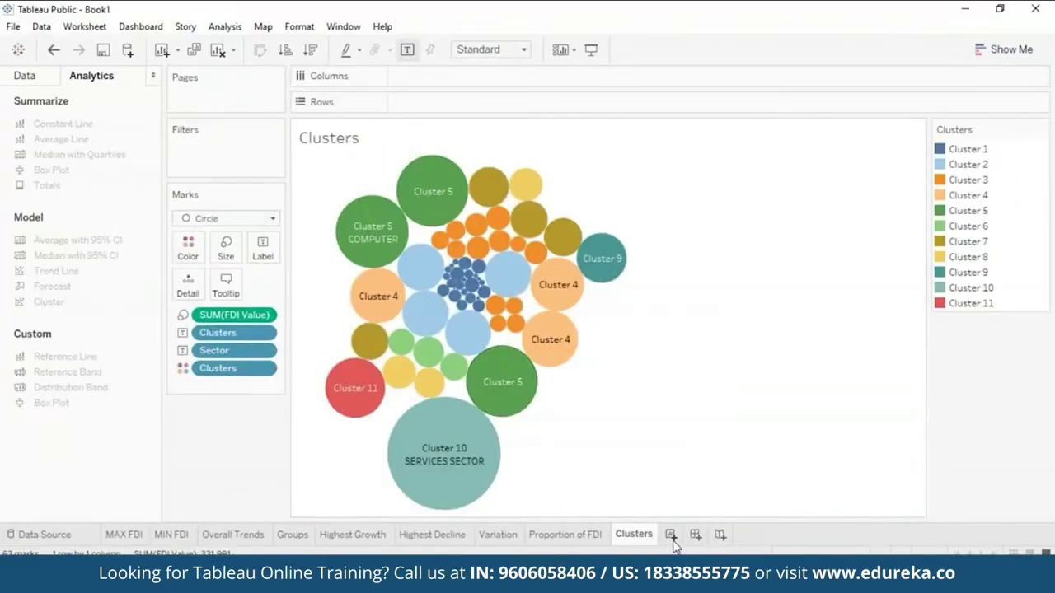
# Step: Add a new worksheet after the Clusters sheet and name it Trend Forecast
pyautogui.click(671, 535)
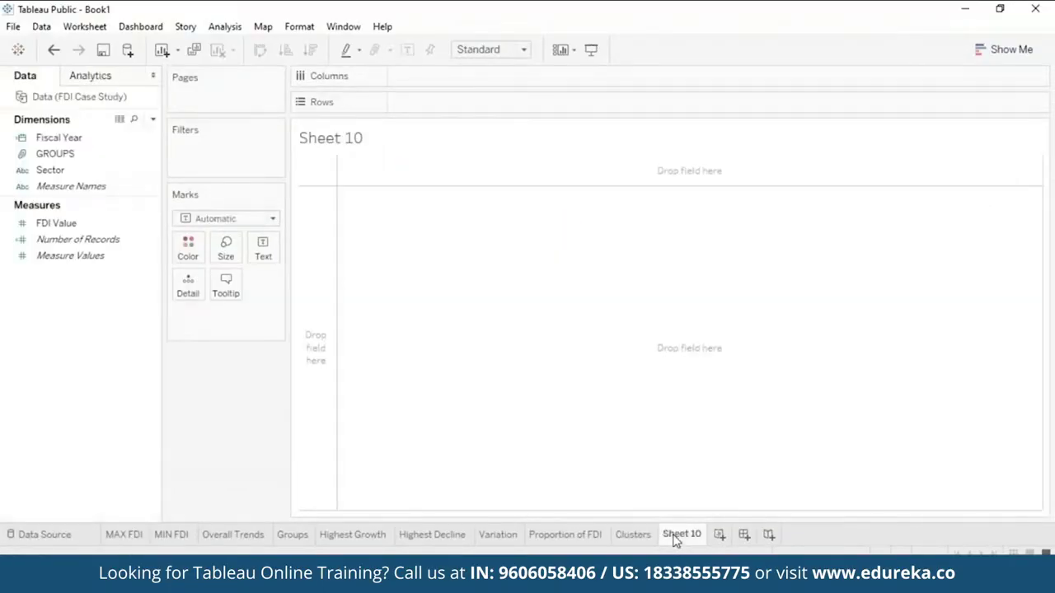
pyautogui.rightClick(677, 534)
pyautogui.click(761, 358)
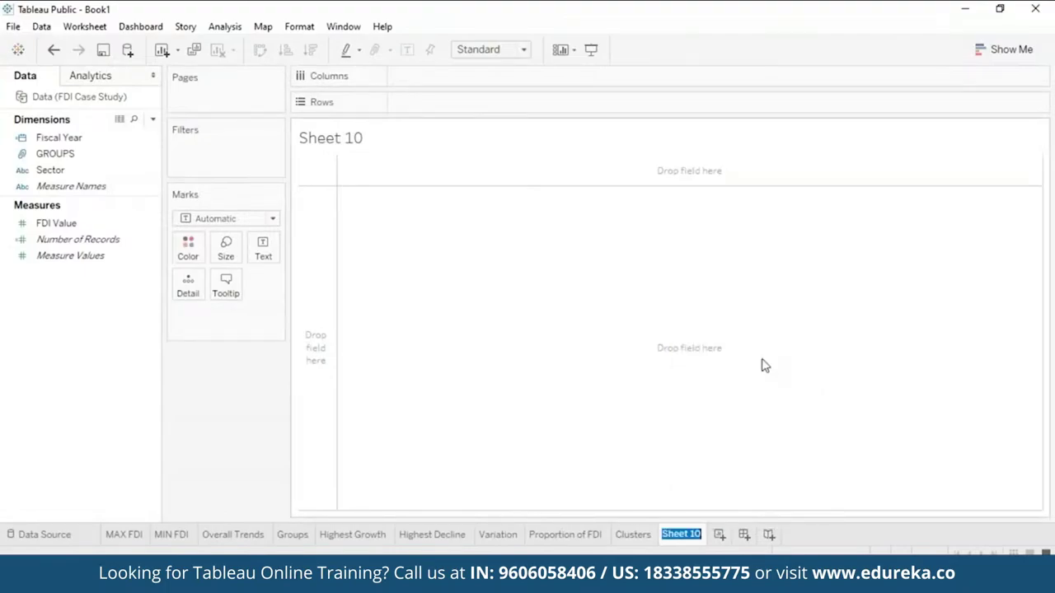
pyautogui.write('Trend Forecast')
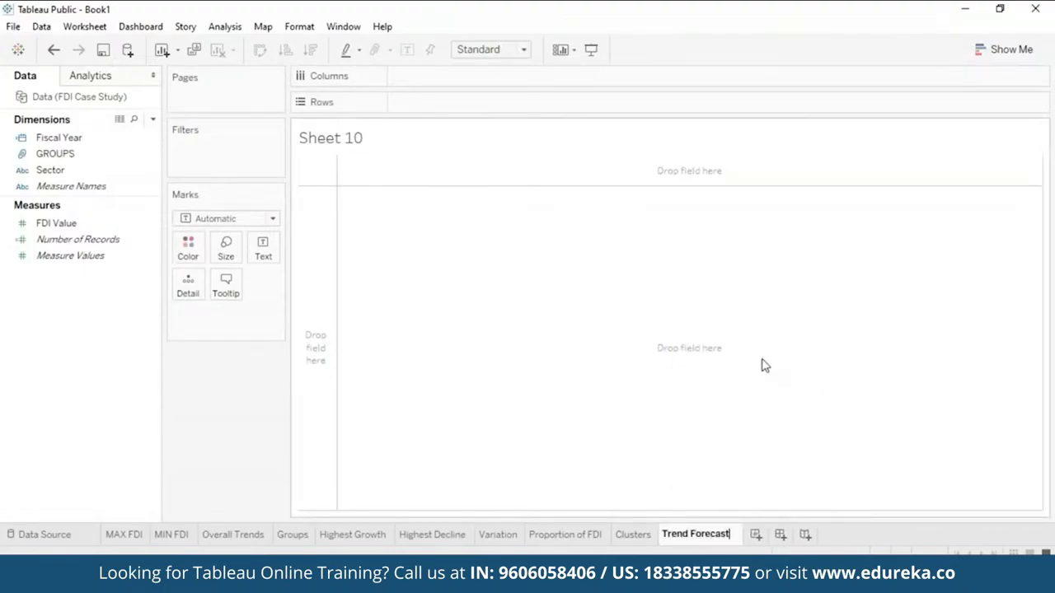
pyautogui.press('Return')
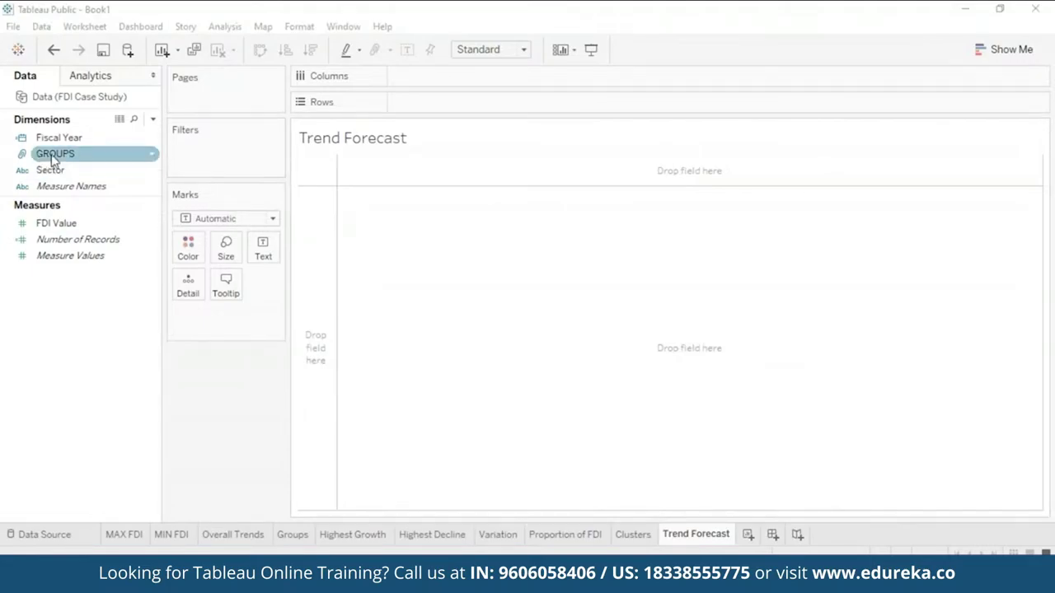
# Step: Plot the sum of FDI Value by year of Fiscal Year as a line chart, with years as columns
pyautogui.click(90, 140)
pyautogui.moveTo(91, 138); pyautogui.dragTo(461, 76)
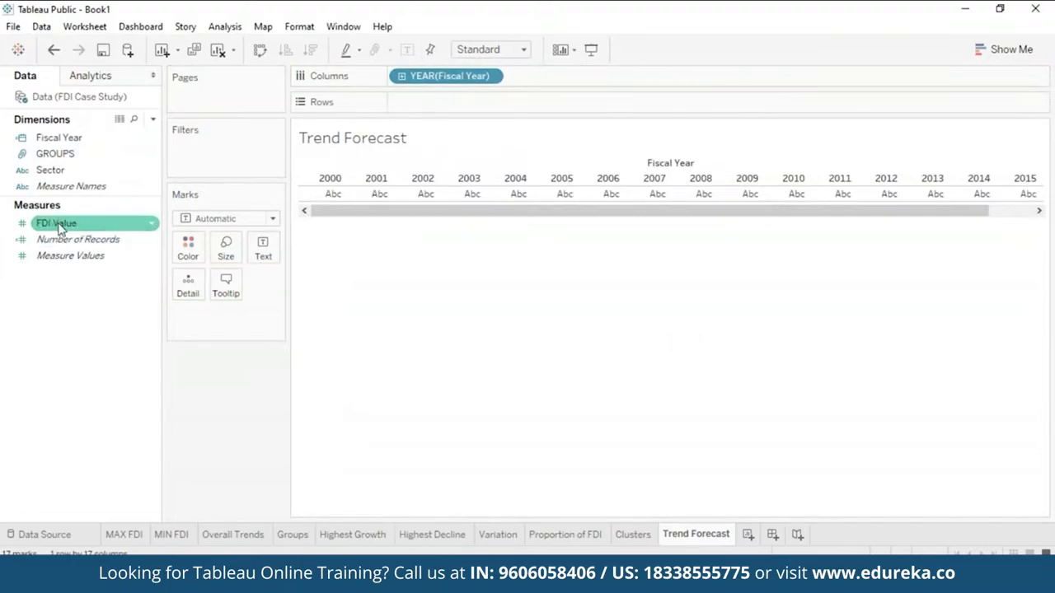
pyautogui.moveTo(61, 224); pyautogui.dragTo(421, 105)
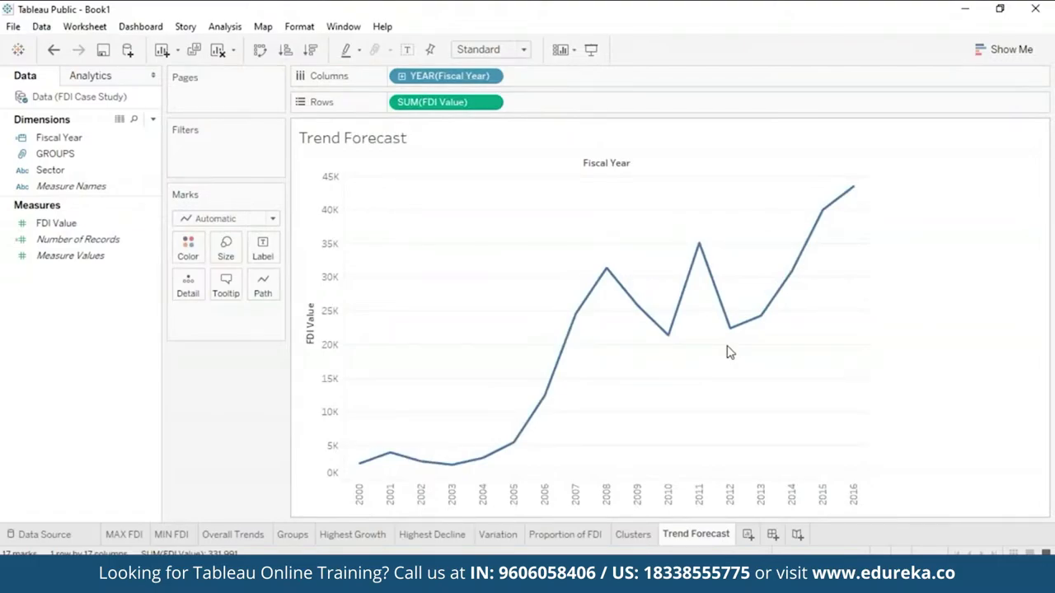
# Step: Add a forecast to the FDI Value line chart and inspect its estimate band
pyautogui.click(110, 79)
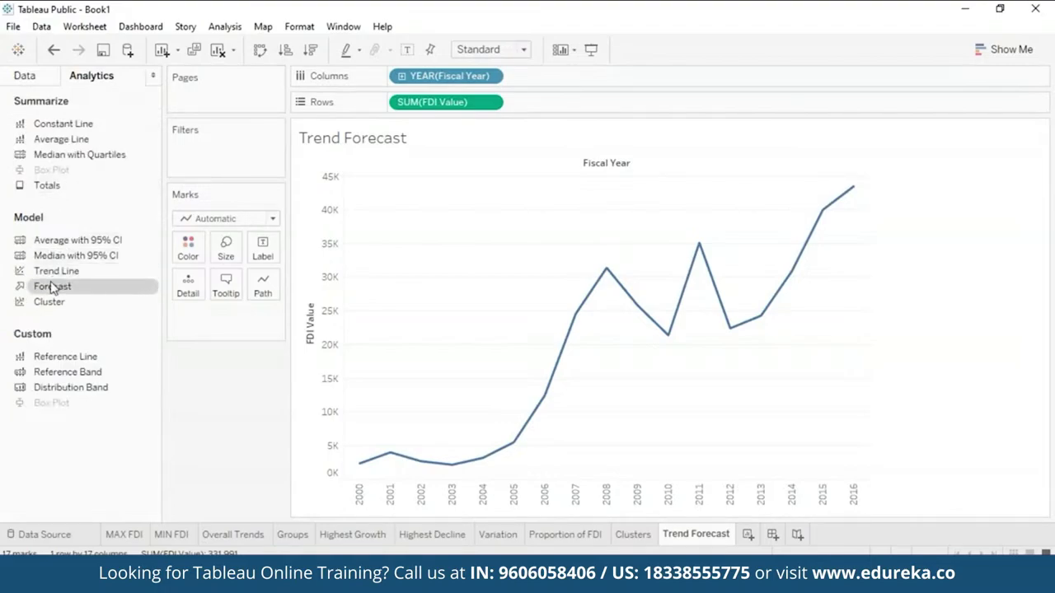
pyautogui.moveTo(51, 287); pyautogui.dragTo(442, 198)
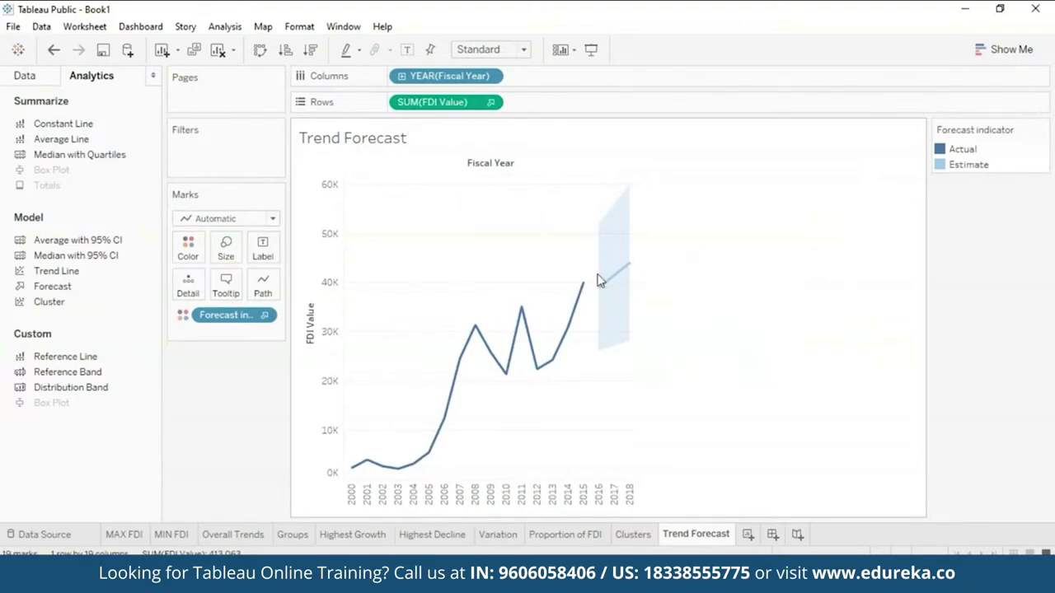
pyautogui.moveTo(610, 285)
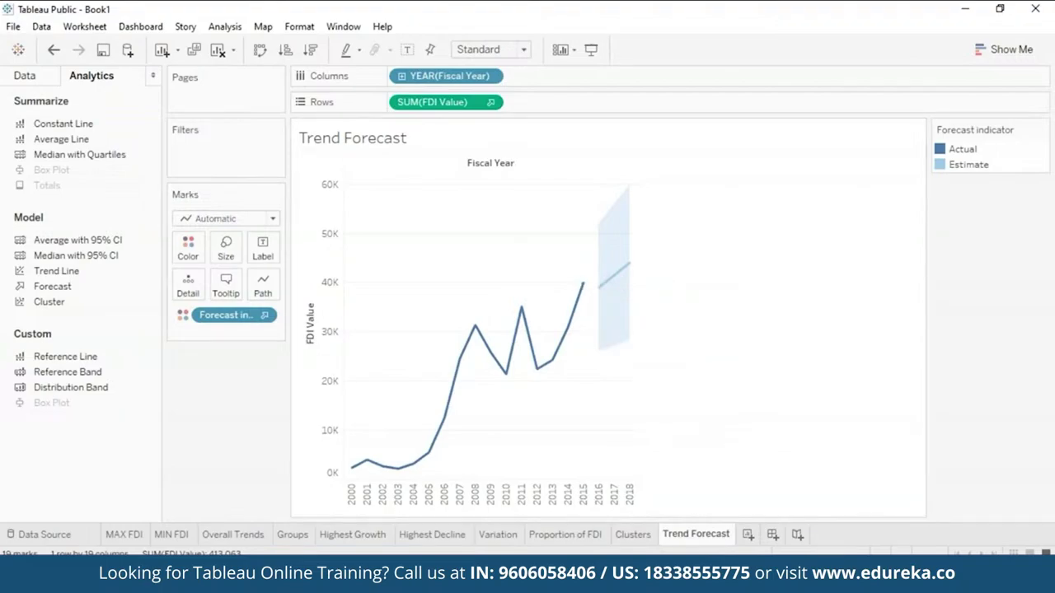
# Step: Show a Sector filter for the forecast chart and restrict it to COMPUTER SOFTWARE & HARDWARE only
pyautogui.click(43, 78)
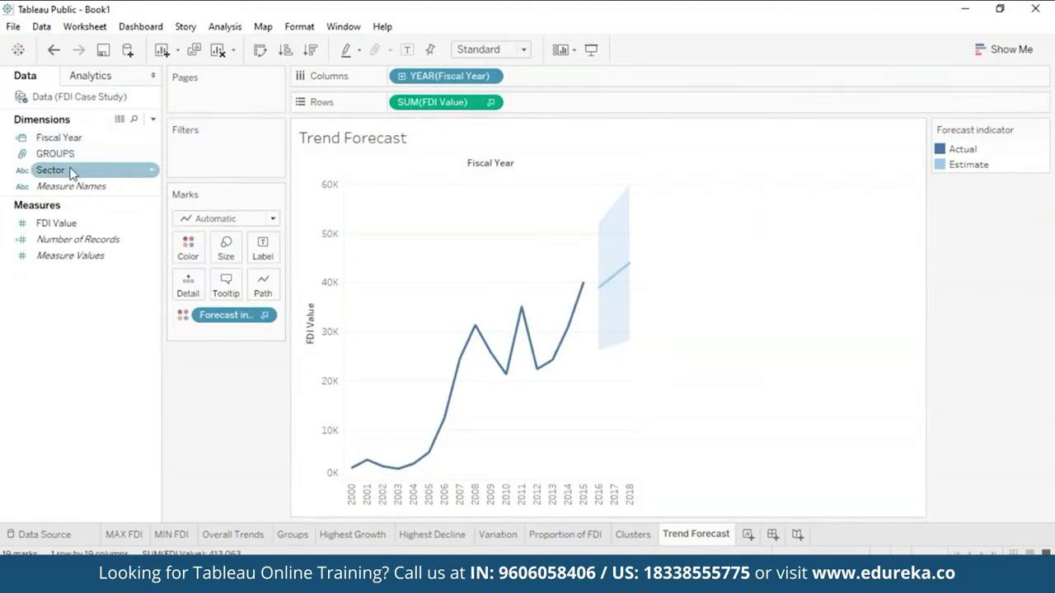
pyautogui.click(151, 175)
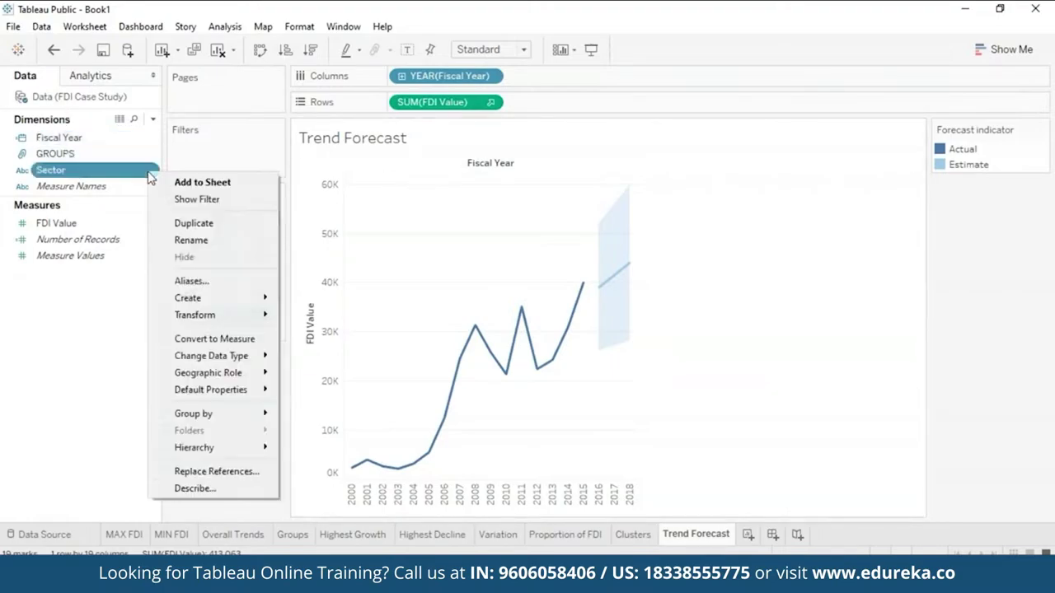
pyautogui.click(192, 200)
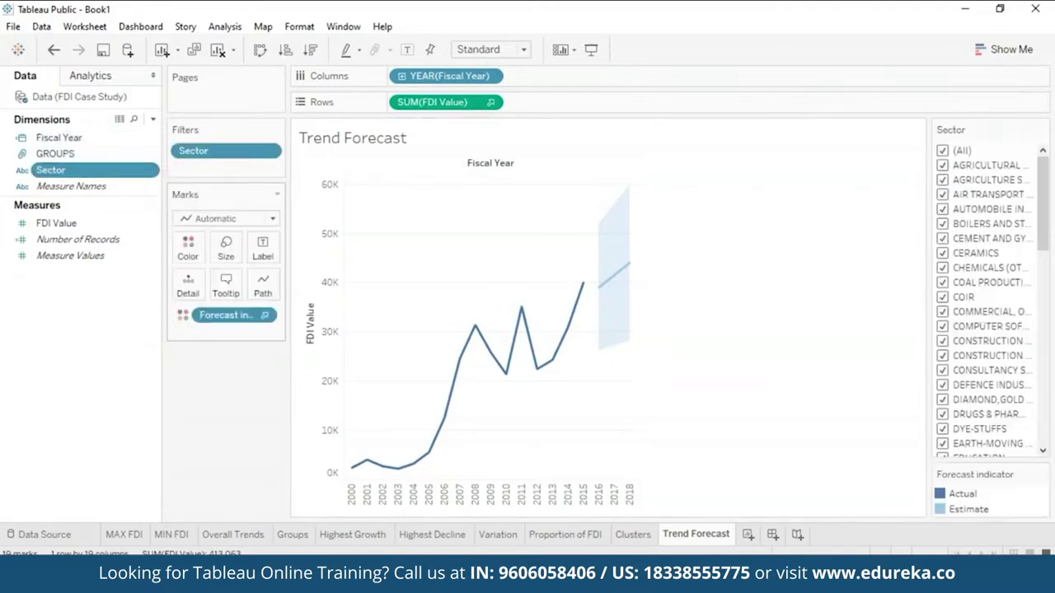
pyautogui.click(942, 150)
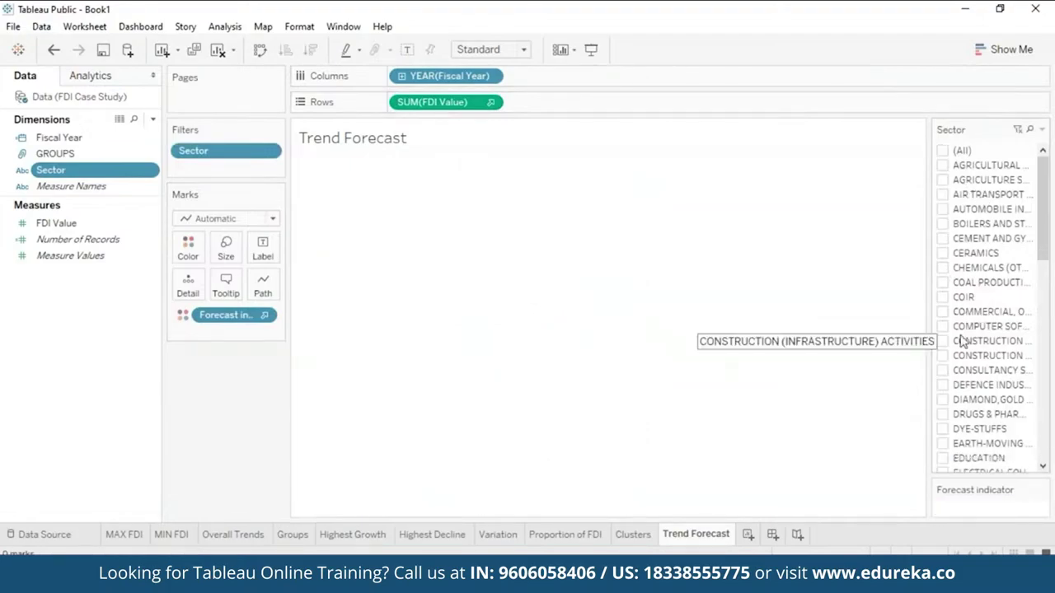
pyautogui.click(943, 327)
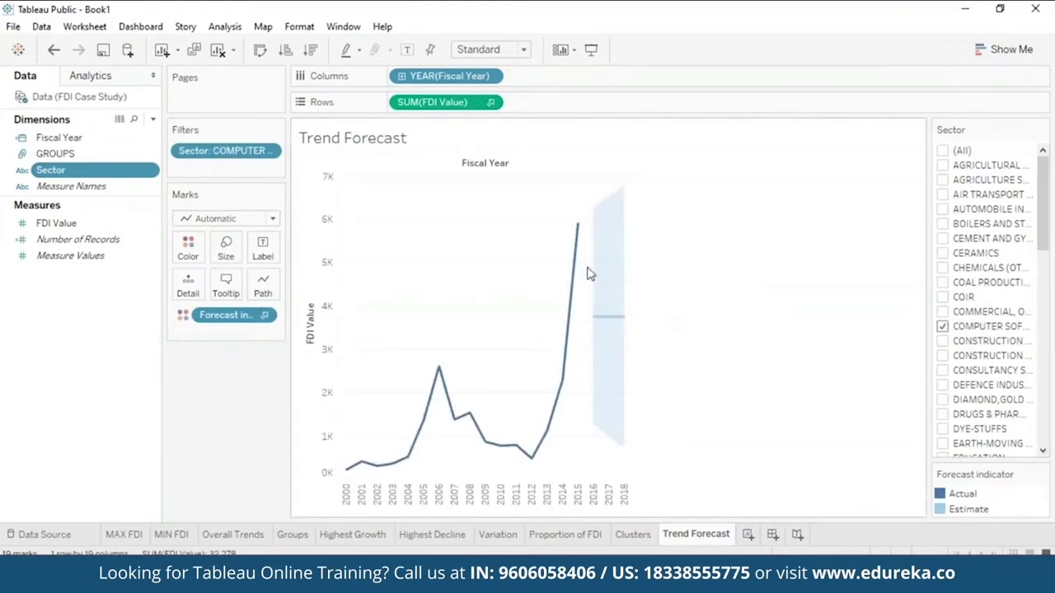
# Step: Clear COMPUTER SOFTWARE & HARDWARE from the Sector filter, search it for "ser", select only SERVICES SECTOR, and inspect that forecast
pyautogui.moveTo(577, 225)
pyautogui.moveTo(592, 321)
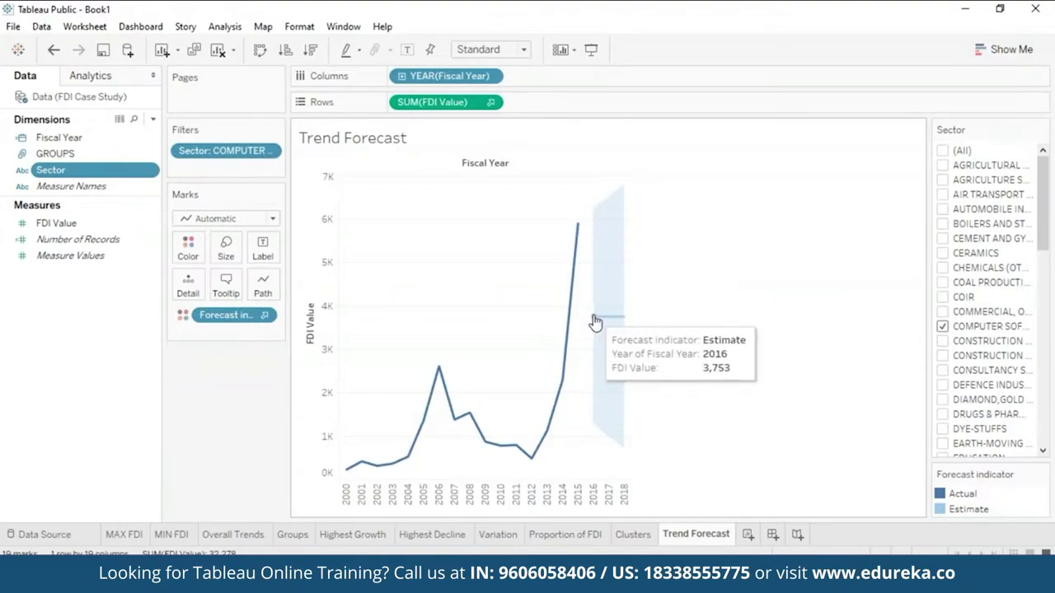
pyautogui.moveTo(629, 319)
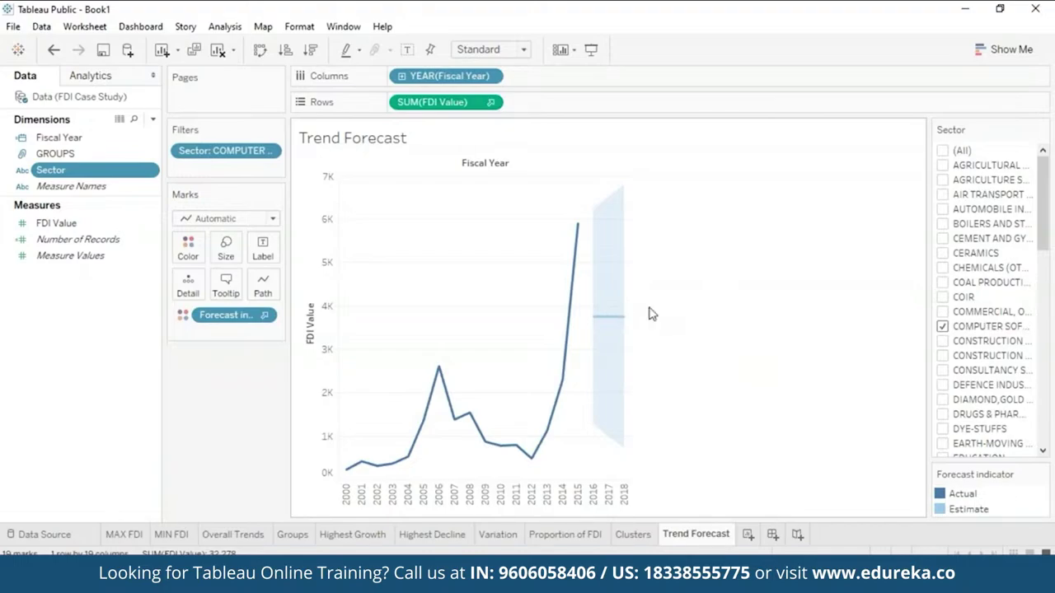
pyautogui.click(942, 326)
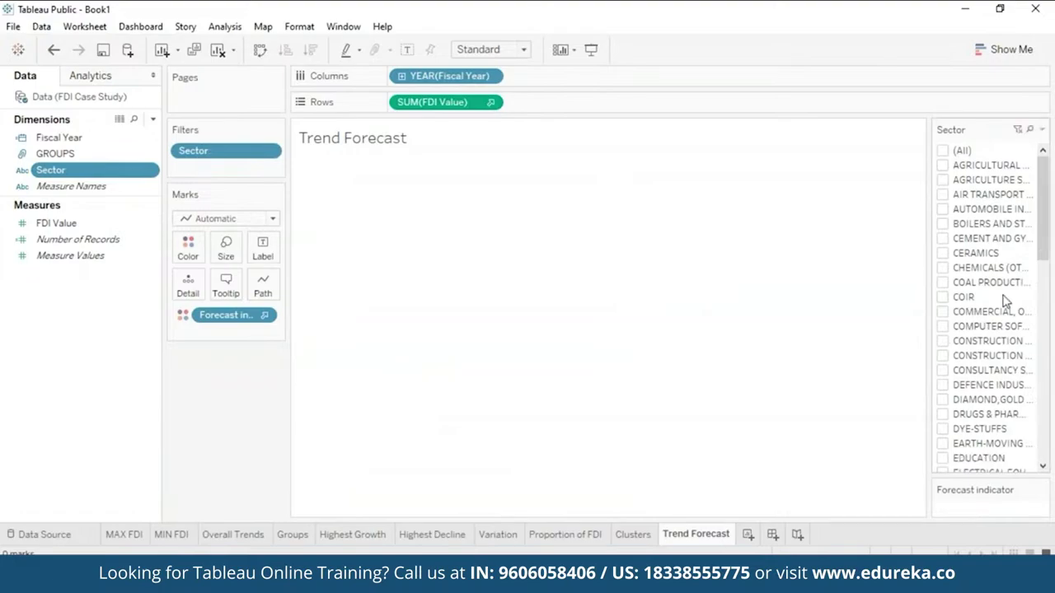
pyautogui.click(1030, 132)
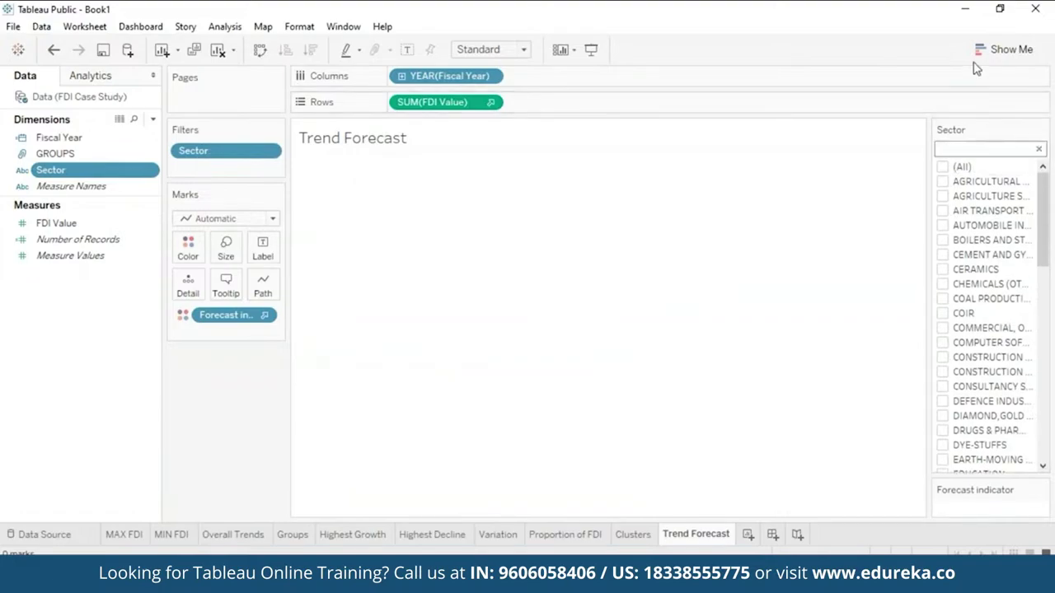
pyautogui.write('ser')
pyautogui.click(944, 198)
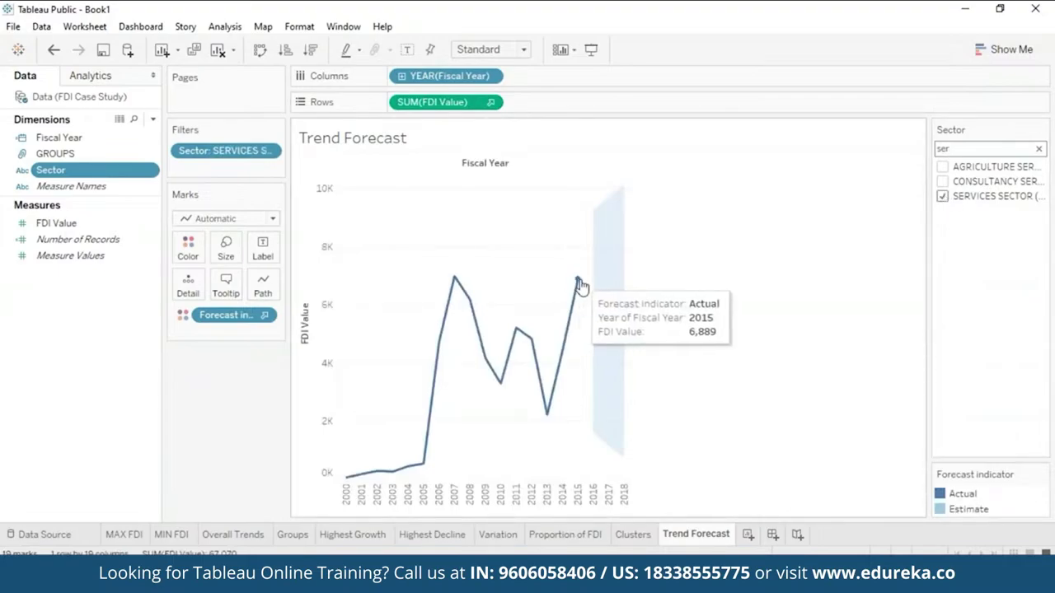
pyautogui.moveTo(606, 323)
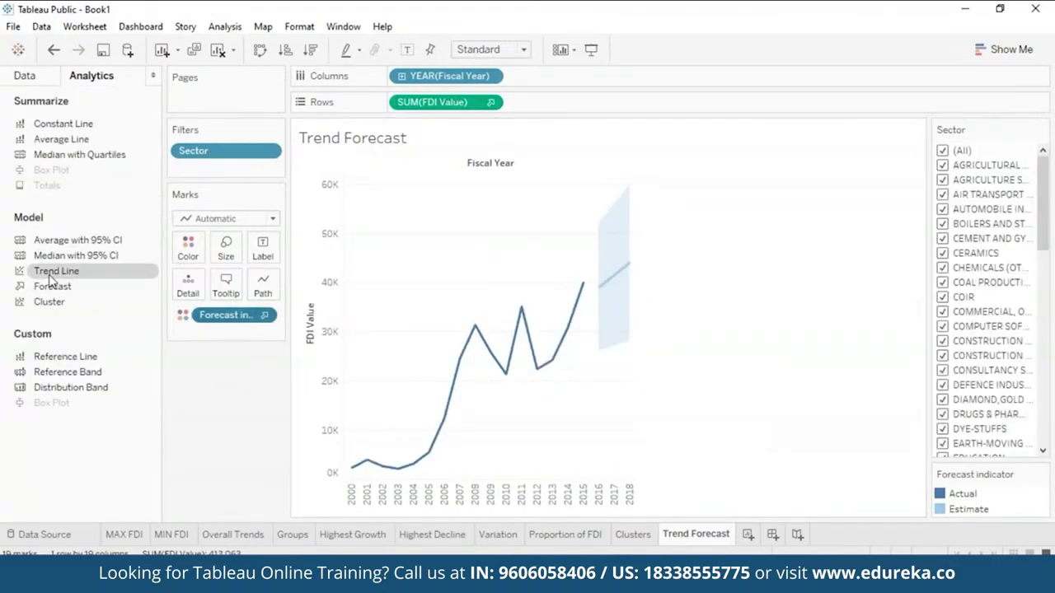
# Step: Add a linear trend line to the all-sector FDI Value forecast chart
pyautogui.moveTo(51, 280); pyautogui.dragTo(443, 182)
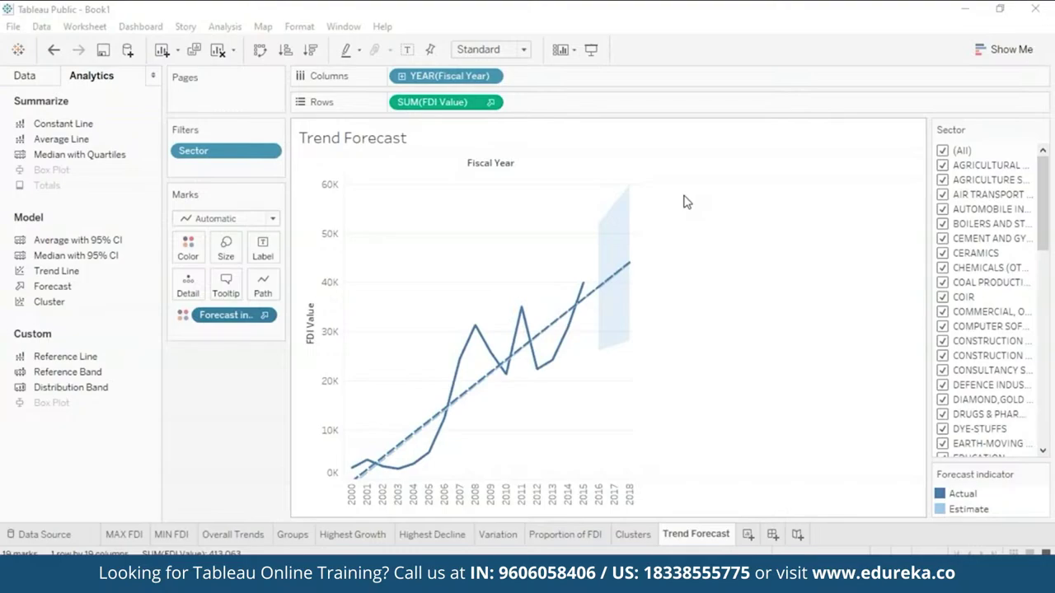
# Step: Create a new dashboard and lay out the Proportion of FDI, Clusters and Trend Forecast sheets on it
pyautogui.click(773, 536)
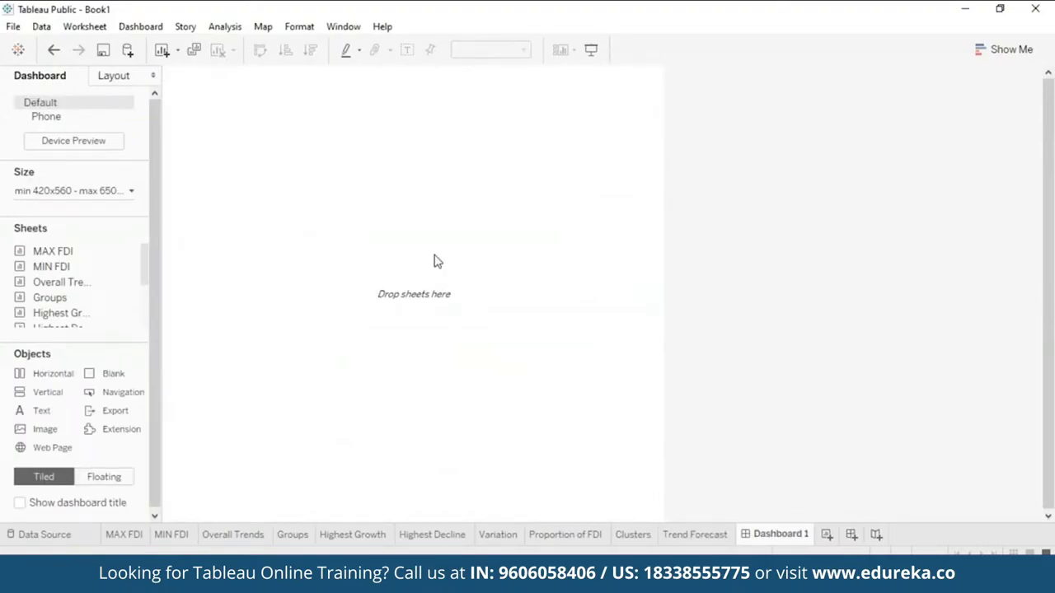
pyautogui.scroll(-3, 74, 289)
pyautogui.moveTo(51, 302); pyautogui.dragTo(87, 309)
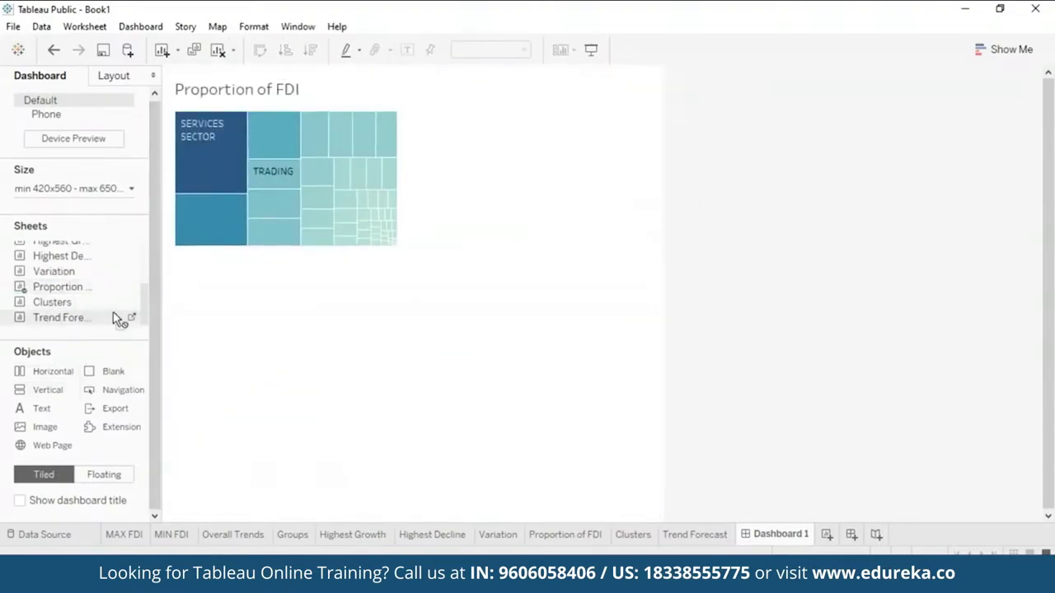
pyautogui.moveTo(113, 317); pyautogui.dragTo(346, 371)
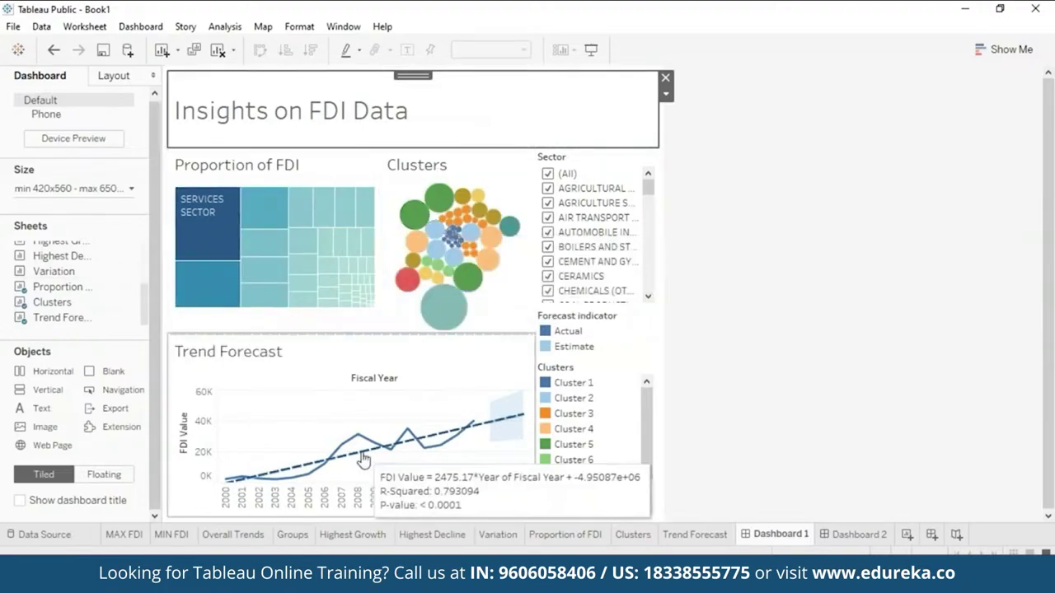
# Step: Review Dashboard 2 with its Overall Trends, Highest Decline and Highest Growth sheets, and return to Dashboard 1
pyautogui.click(856, 534)
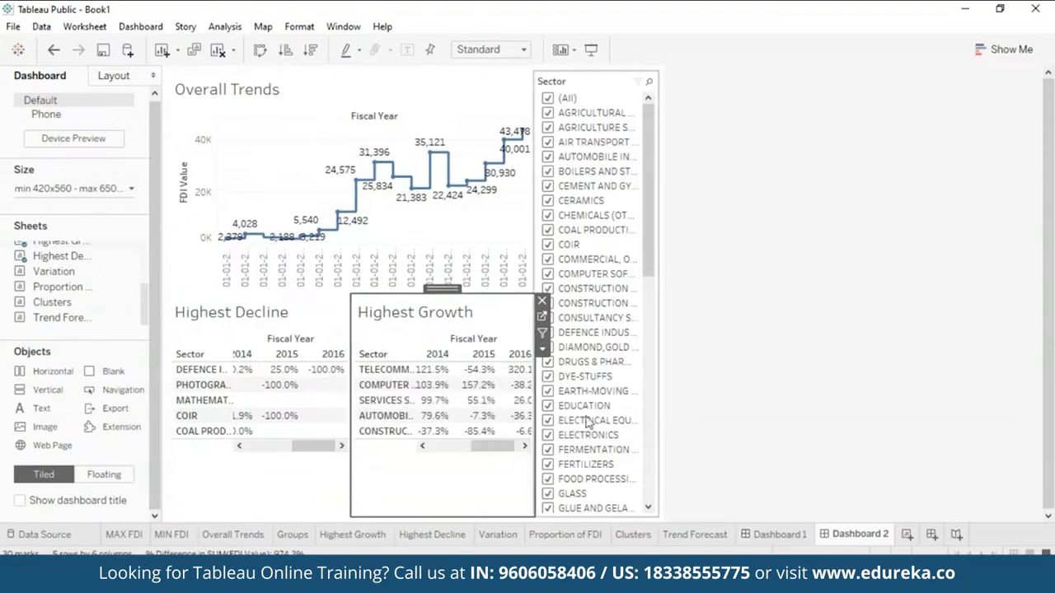
pyautogui.click(783, 535)
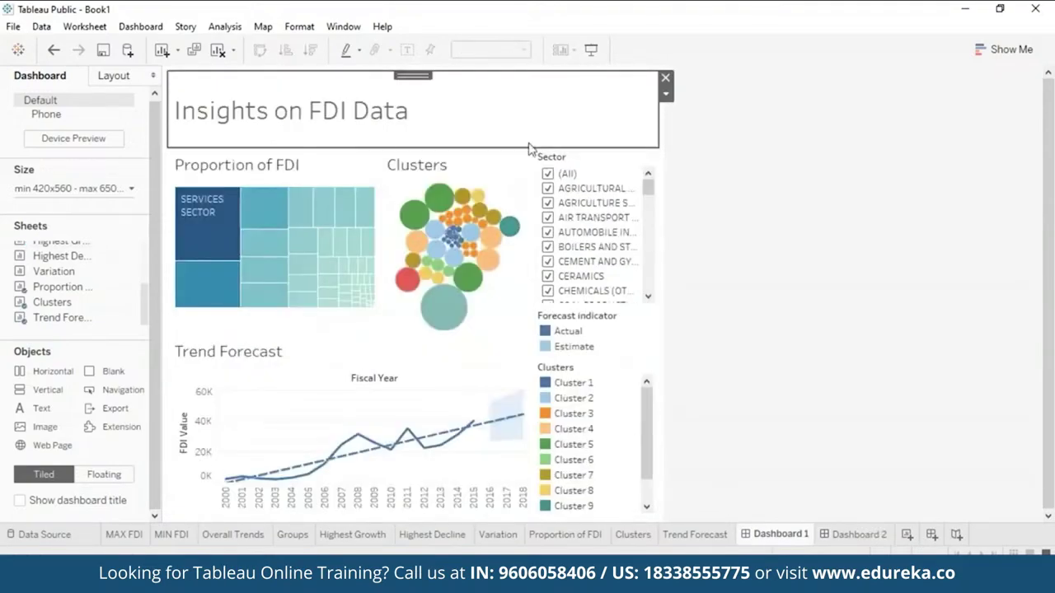
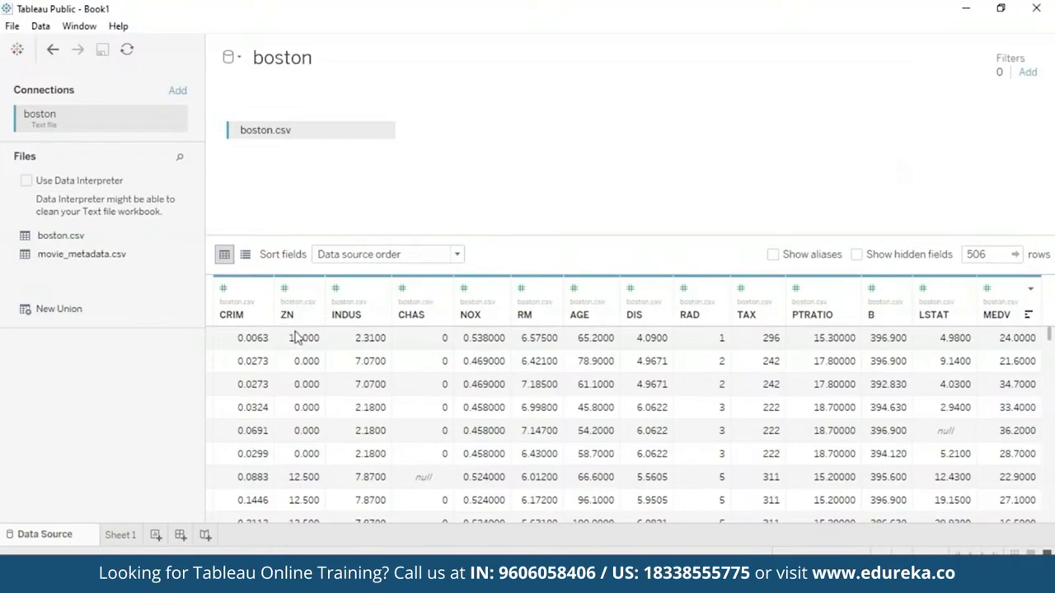
# Step: Open Sheet 1 of the boston data and replace its title with the pasted variable descriptions at font size 10
pyautogui.click(119, 535)
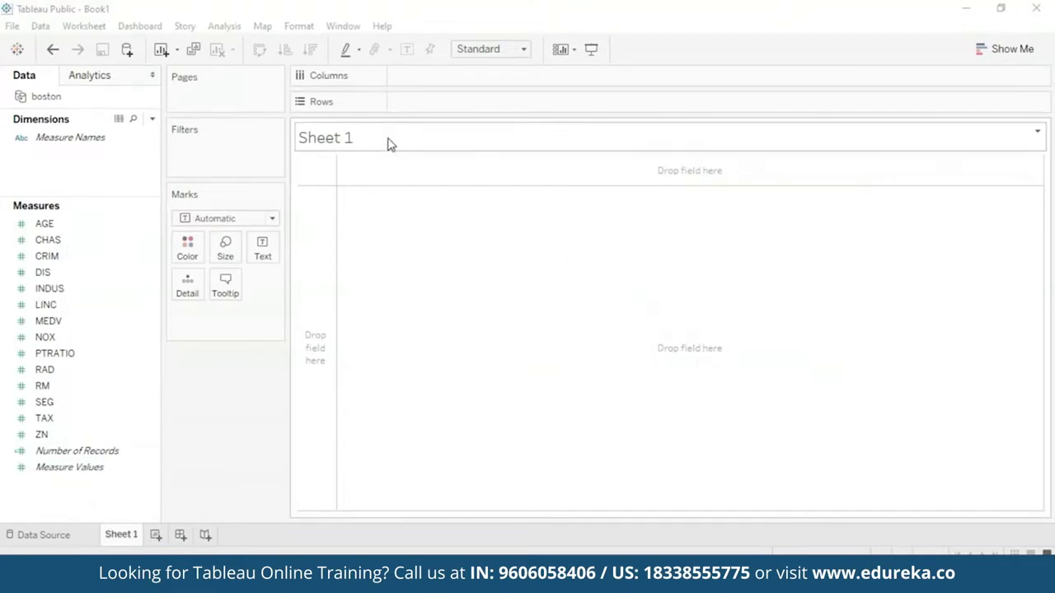
pyautogui.doubleClick(329, 136)
pyautogui.hotkey('ctrl', 'v')
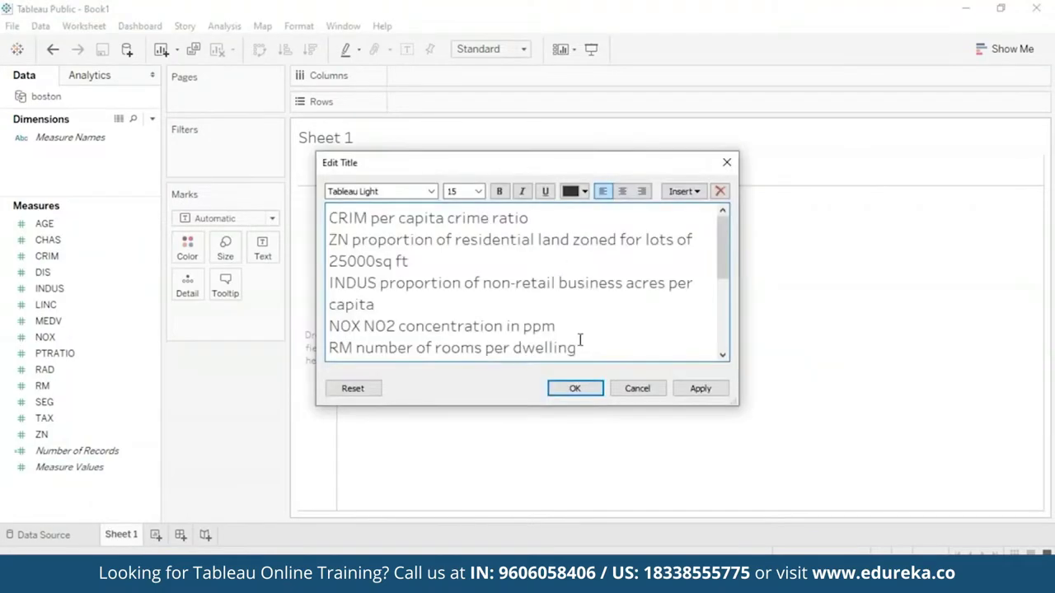
pyautogui.hotkey('ctrl', 'a')
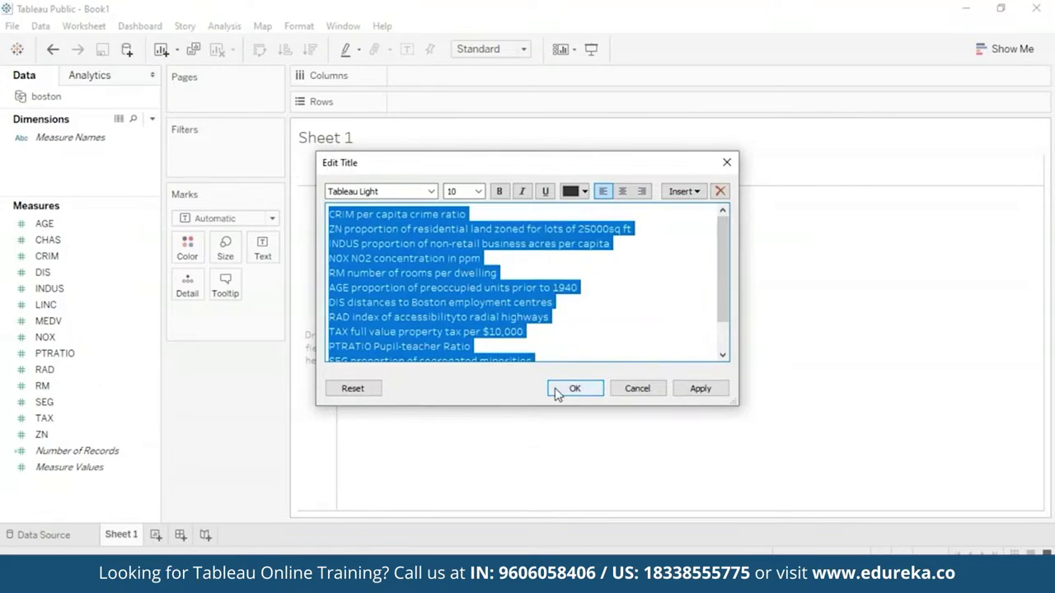
pyautogui.click(598, 391)
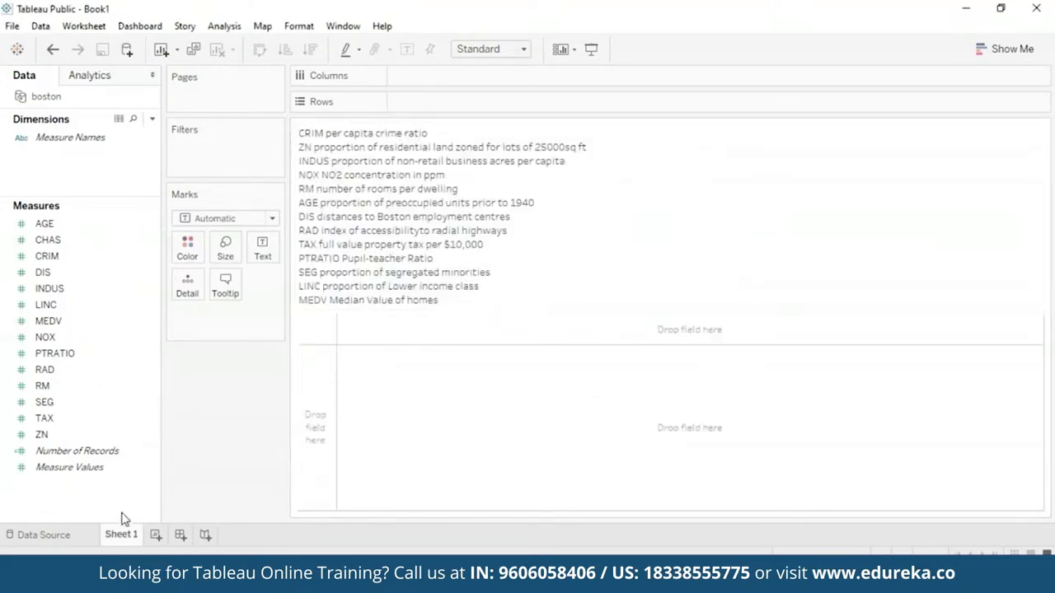
# Step: Rename Sheet 1 as Variables
pyautogui.moveTo(125, 541)
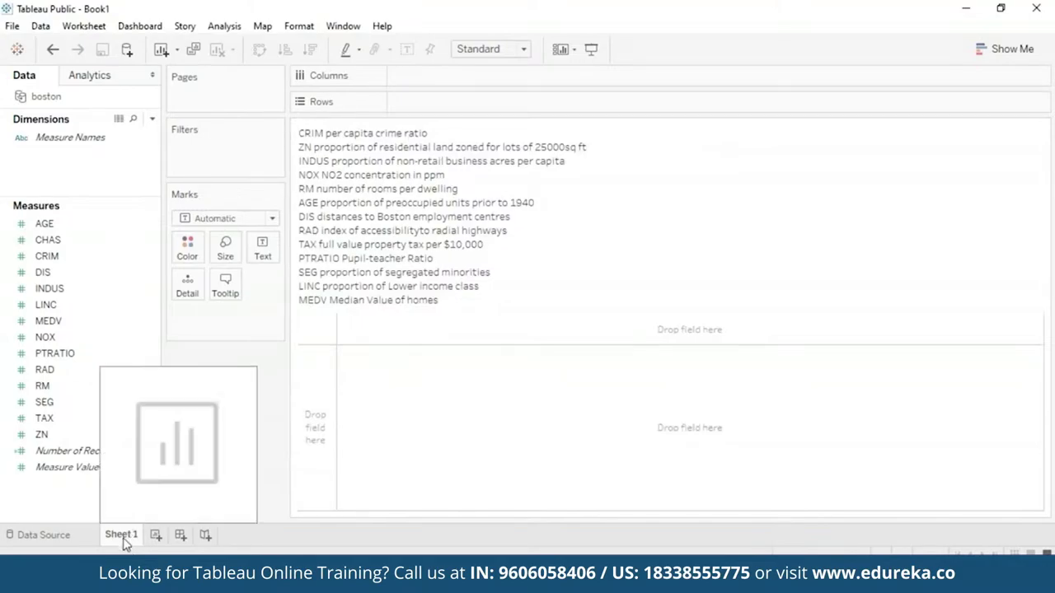
pyautogui.rightClick(125, 542)
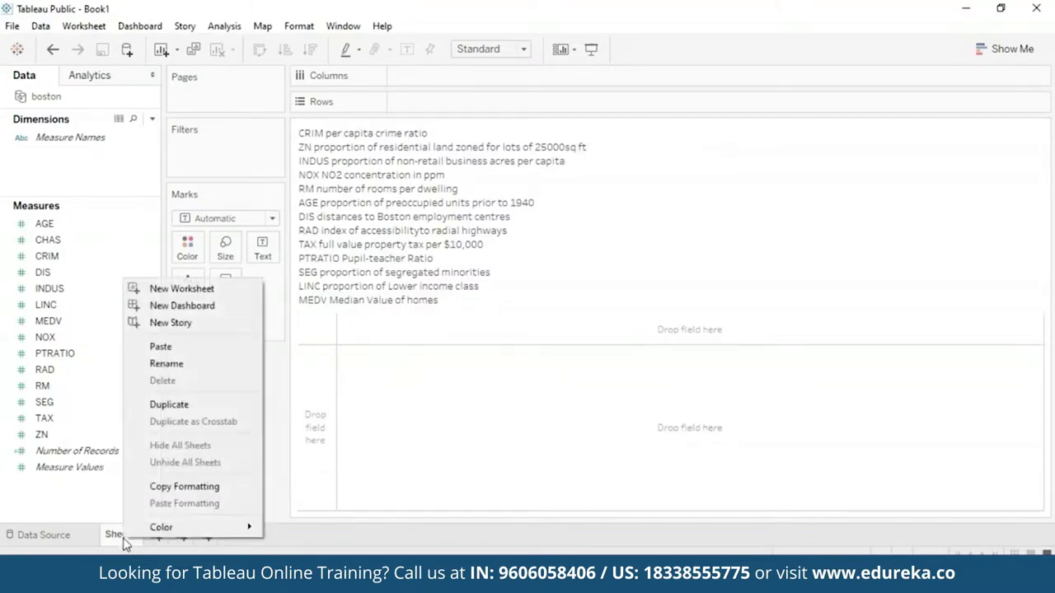
pyautogui.click(244, 371)
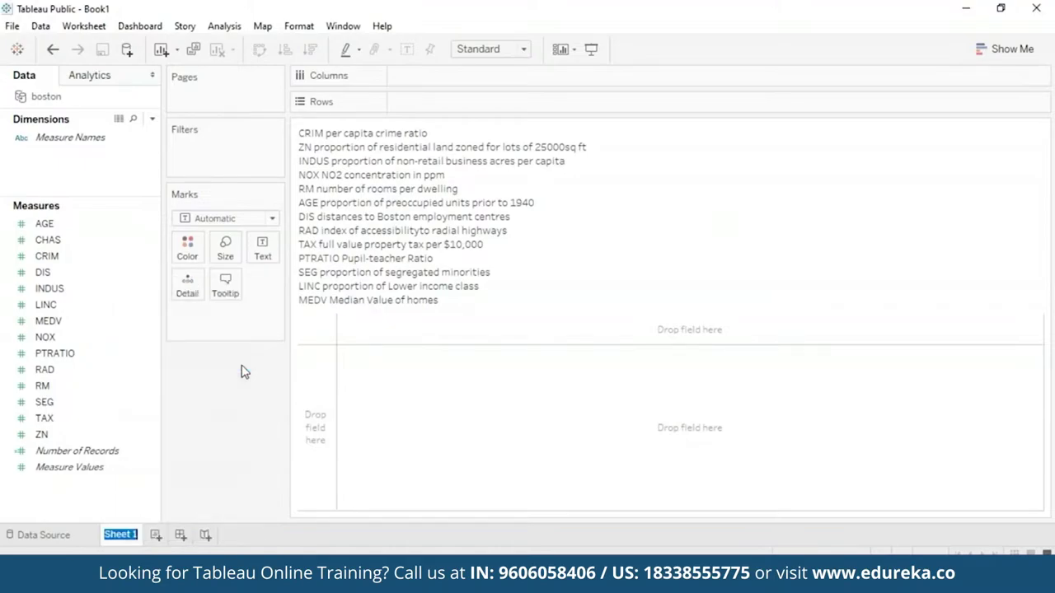
pyautogui.write('Variables')
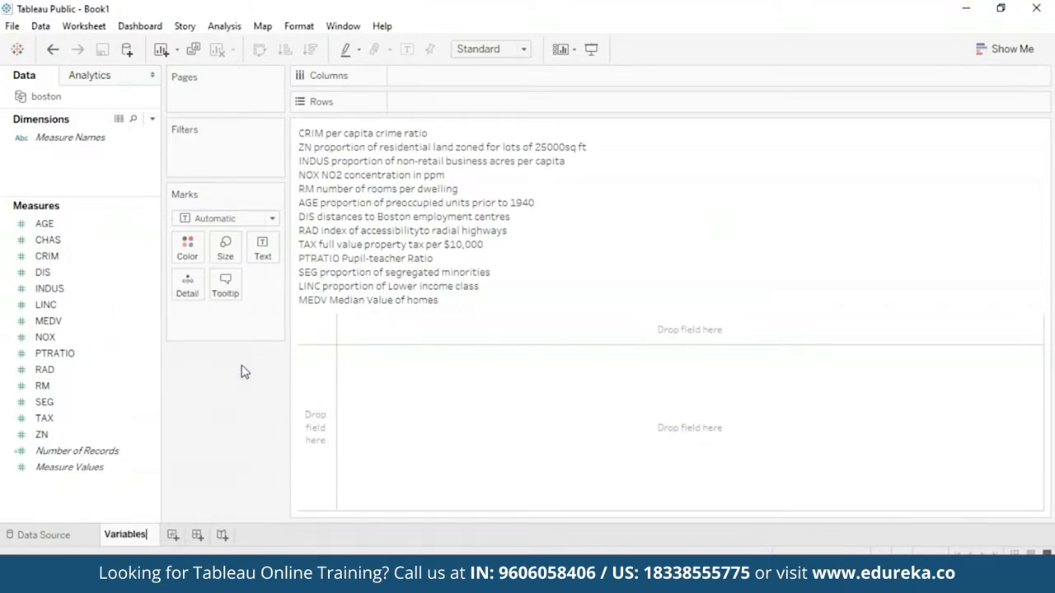
pyautogui.click(370, 401)
pyautogui.click(38, 228)
pyautogui.click(46, 305)
pyautogui.click(43, 385)
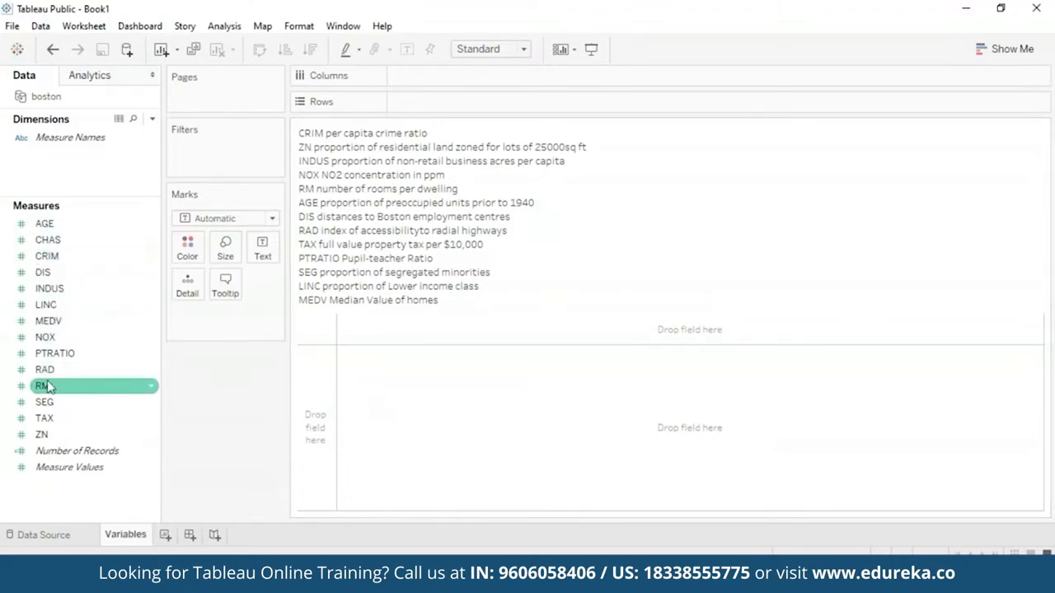
pyautogui.click(66, 451)
pyautogui.click(61, 467)
pyautogui.click(440, 208)
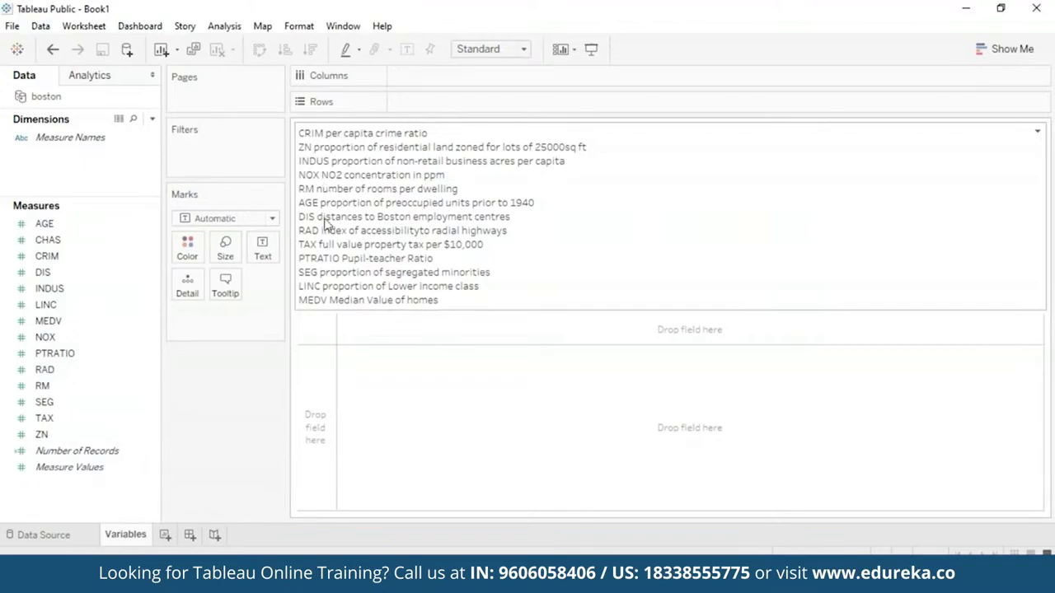
# Step: Edit the sheet title to insert a colon after each variable name, from CRIM through MEDV
pyautogui.rightClick(444, 244)
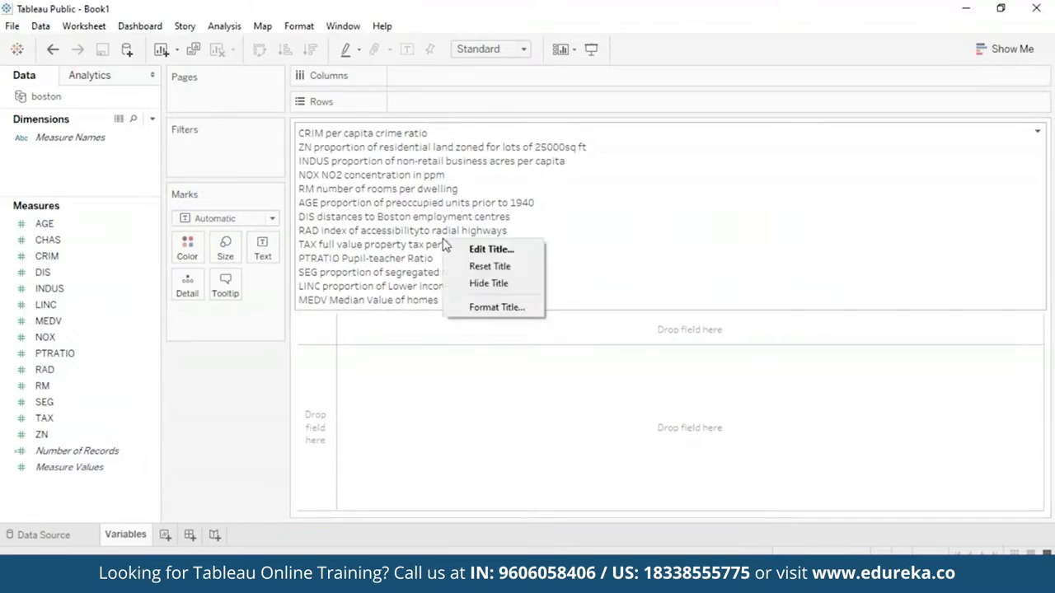
pyautogui.click(480, 249)
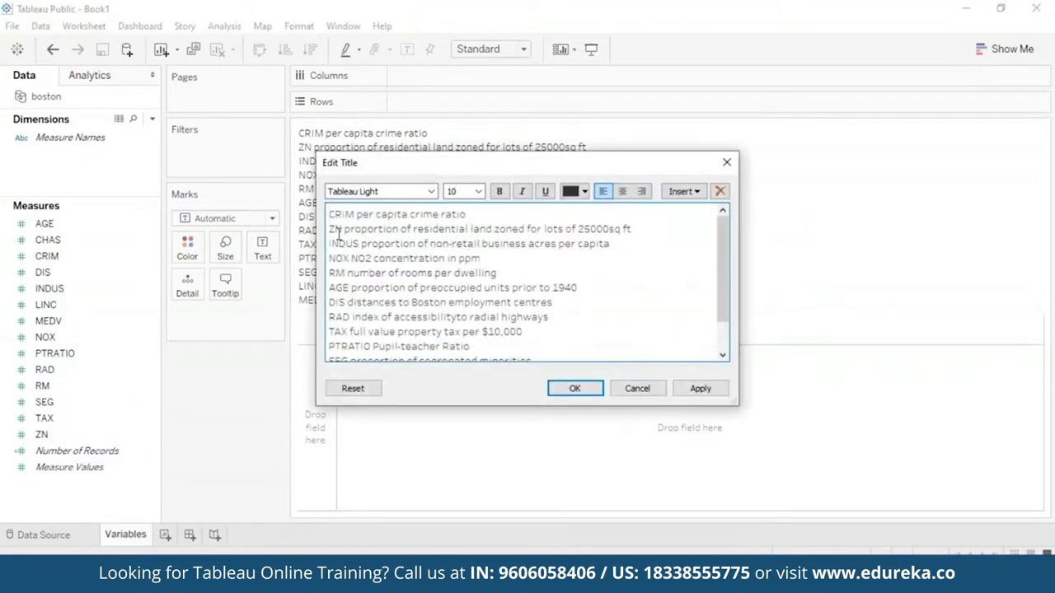
pyautogui.click(355, 215)
pyautogui.write(':')
pyautogui.click(342, 229)
pyautogui.write(':')
pyautogui.click(358, 243)
pyautogui.write(':')
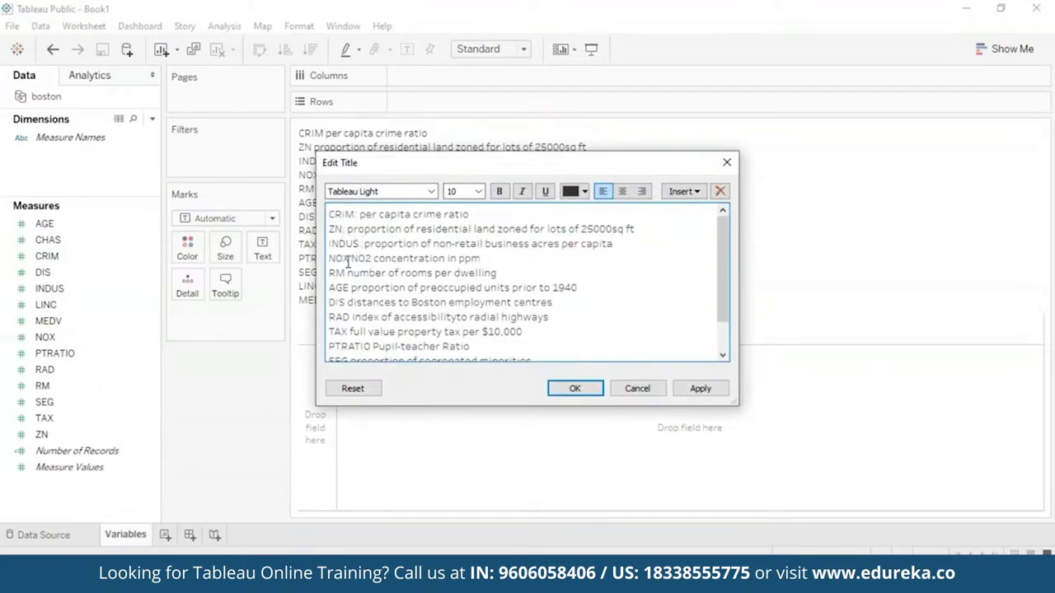
pyautogui.click(350, 258)
pyautogui.write(':')
pyautogui.click(344, 273)
pyautogui.write(':')
pyautogui.click(350, 288)
pyautogui.write(':')
pyautogui.click(344, 303)
pyautogui.write(':')
pyautogui.click(348, 316)
pyautogui.write(':')
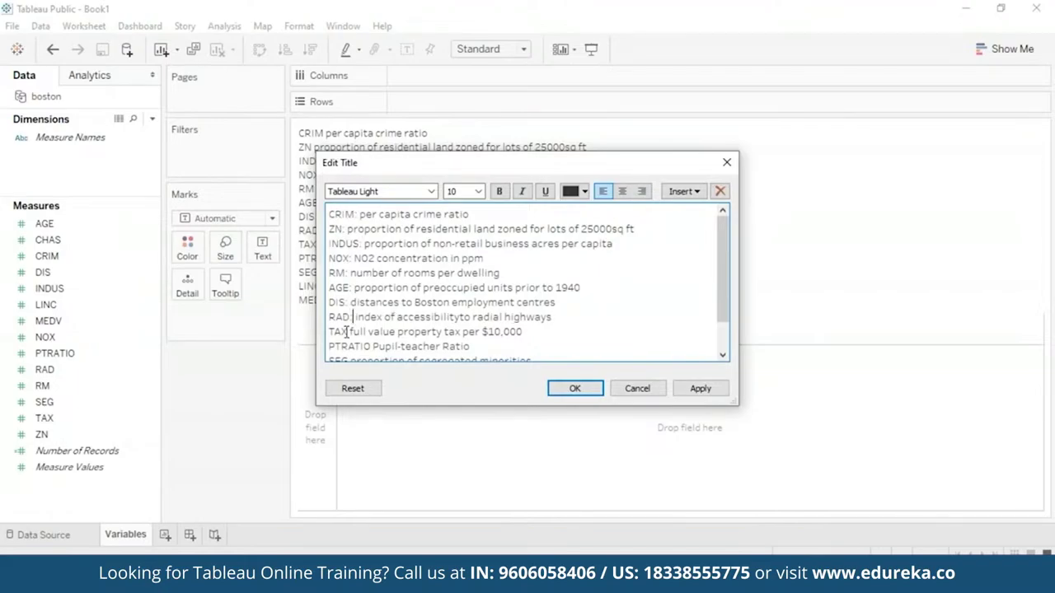
pyautogui.click(348, 331)
pyautogui.write(':')
pyautogui.click(372, 347)
pyautogui.write(':')
pyautogui.moveTo(723, 297); pyautogui.dragTo(722, 322)
pyautogui.click(349, 323)
pyautogui.write(':')
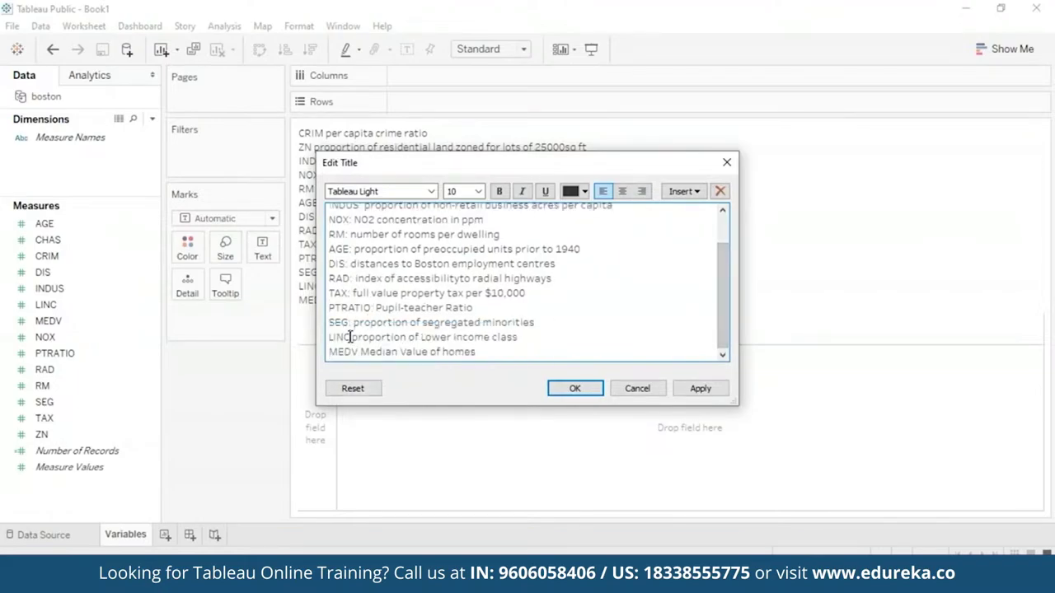
pyautogui.click(351, 337)
pyautogui.write(':')
pyautogui.click(359, 352)
pyautogui.write(':')
# Step: Choose black as the text colour in the title editor and apply the edited title
pyautogui.click(583, 191)
pyautogui.click(572, 211)
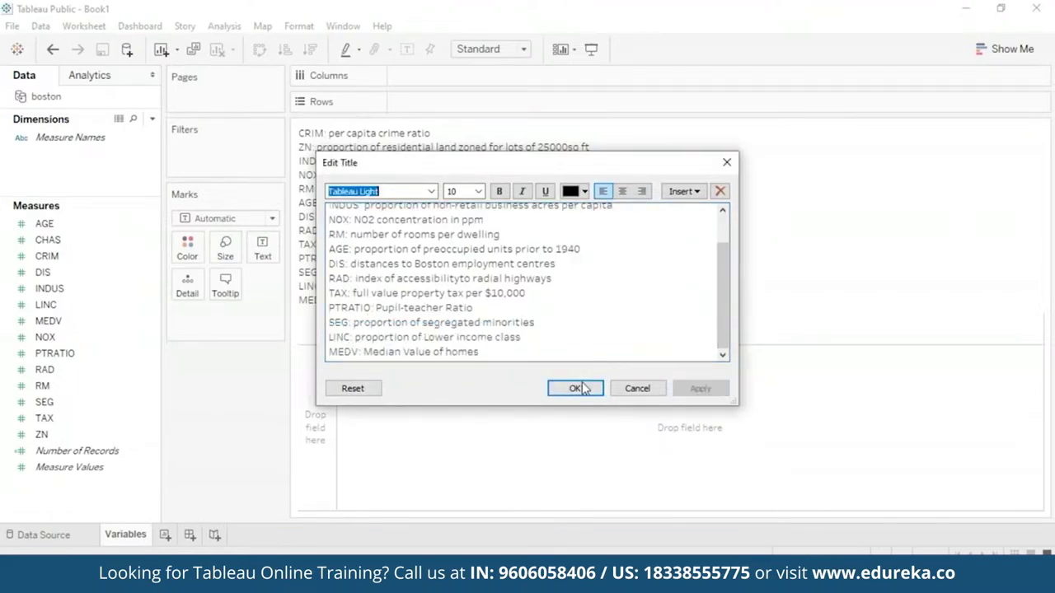
pyautogui.click(574, 388)
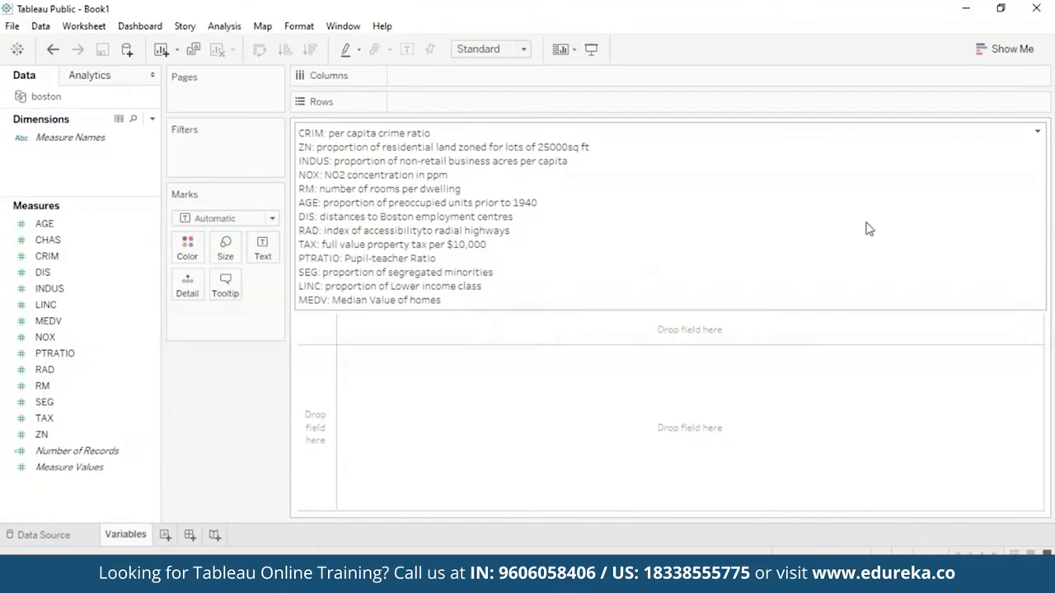
# Step: Add a new worksheet and plot the sum of MEDV as rows against the sum of CRIM as columns
pyautogui.click(107, 449)
pyautogui.hotkey('ctrl', 'm')
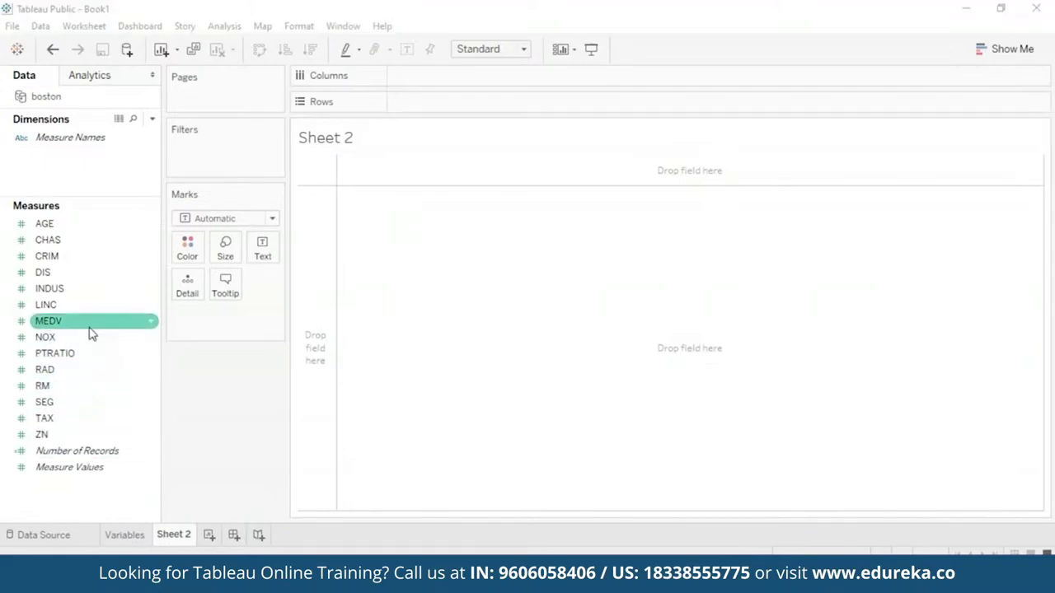
pyautogui.moveTo(91, 327); pyautogui.dragTo(499, 102)
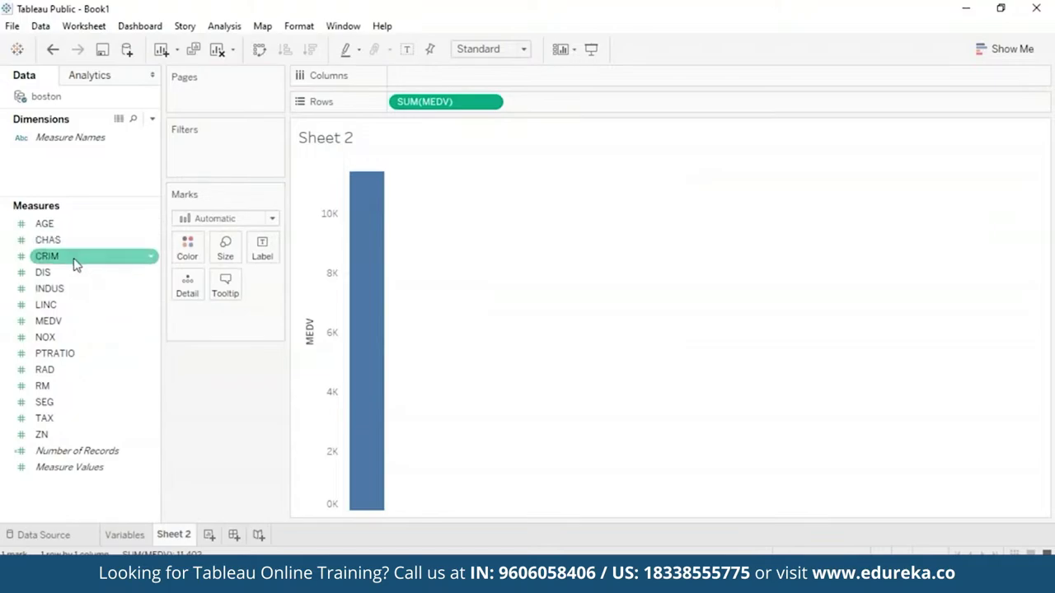
pyautogui.moveTo(75, 261); pyautogui.dragTo(463, 82)
# Step: Turn off measure aggregation so the MEDV versus CRIM scatter plot uses individual records
pyautogui.moveTo(639, 179)
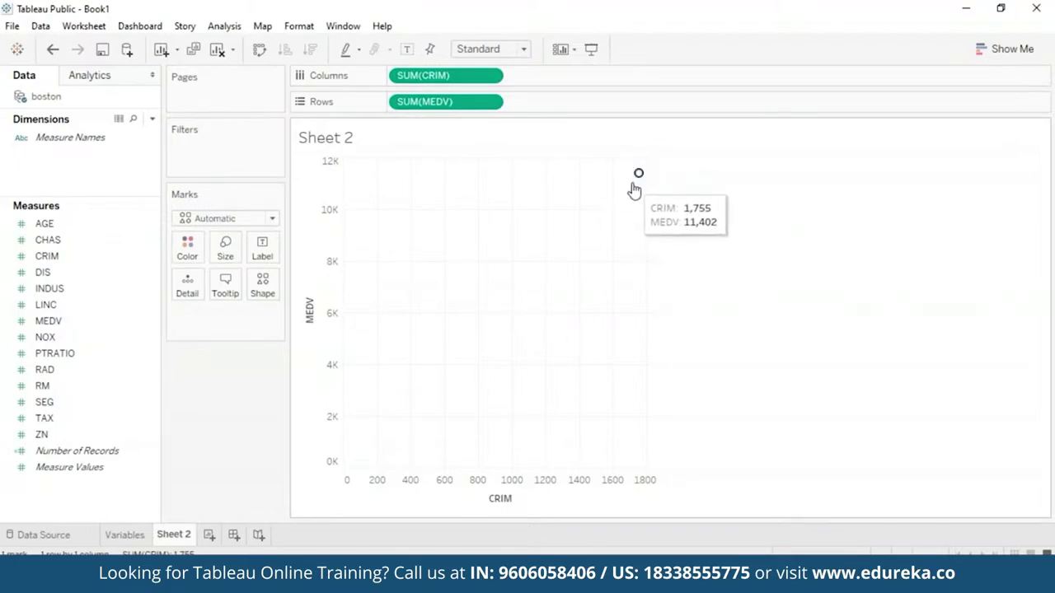
pyautogui.click(237, 30)
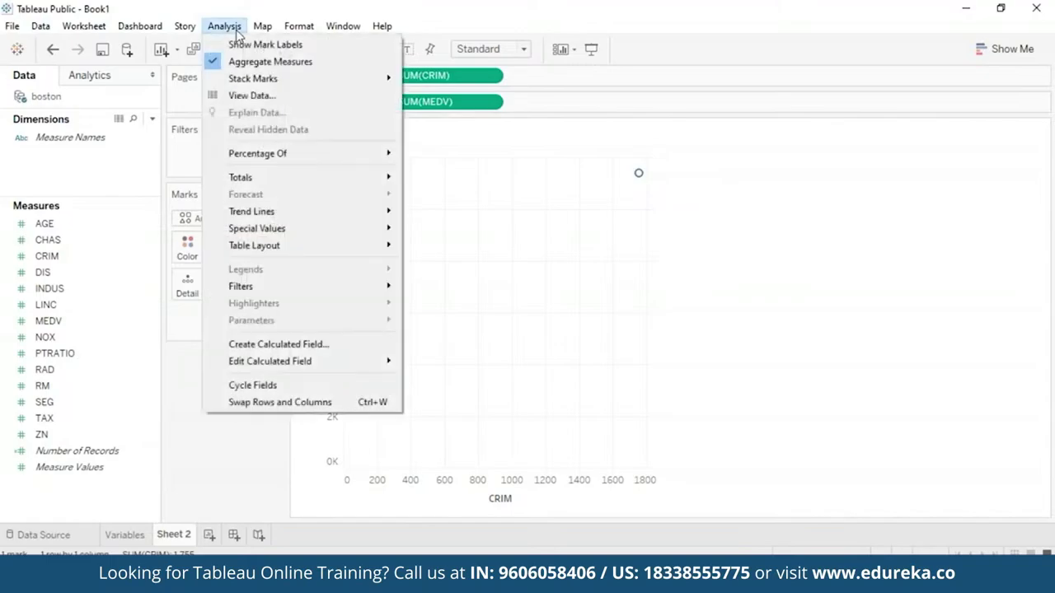
pyautogui.click(211, 63)
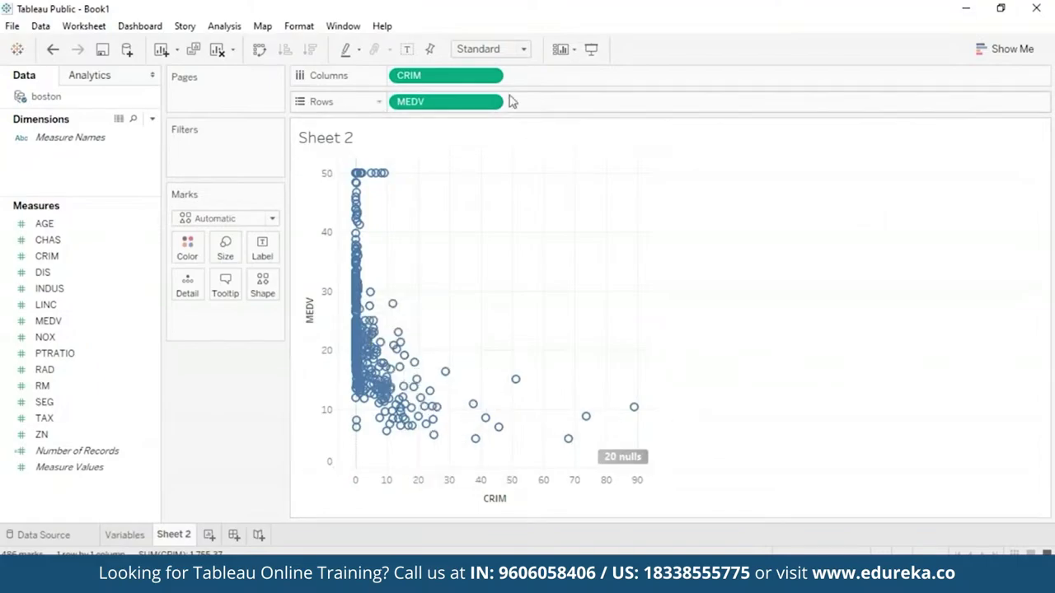
# Step: Replace CRIM with PTRATIO as the columns field to plot MEDV against the pupil-teacher ratio
pyautogui.click(490, 76)
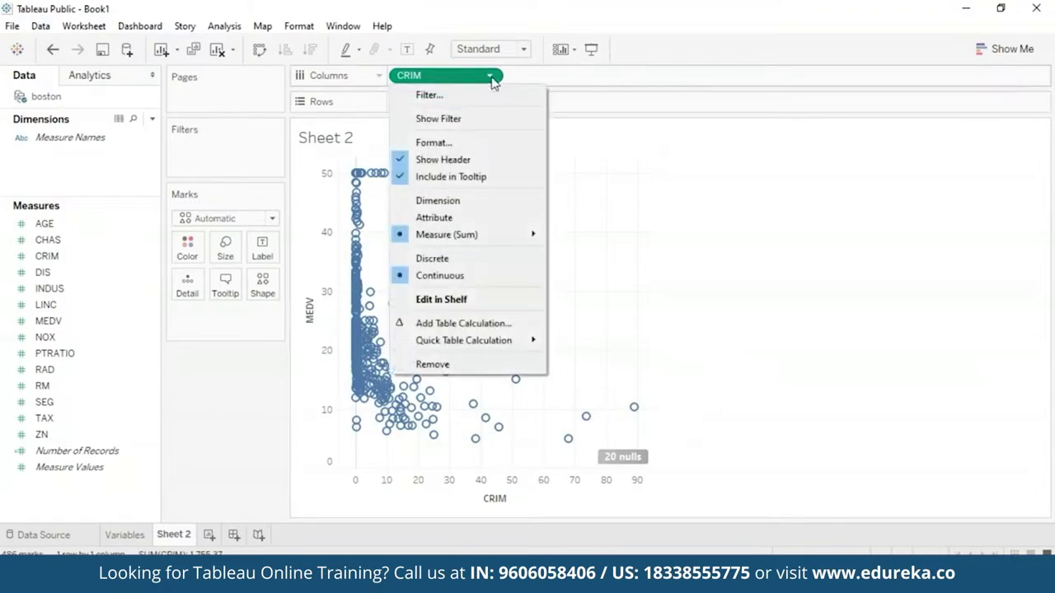
pyautogui.click(458, 367)
pyautogui.click(43, 370)
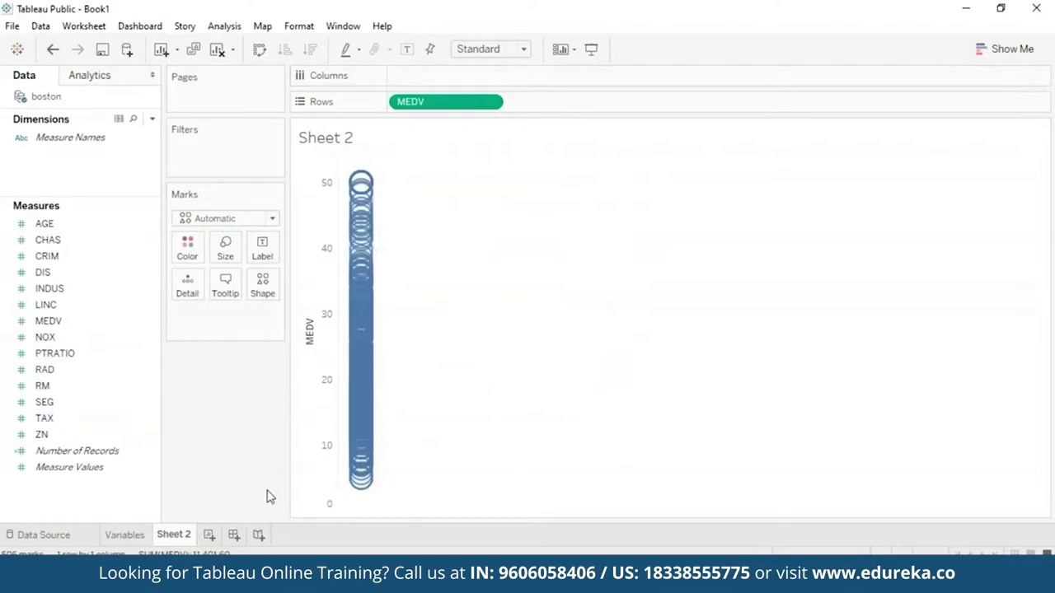
pyautogui.click(108, 422)
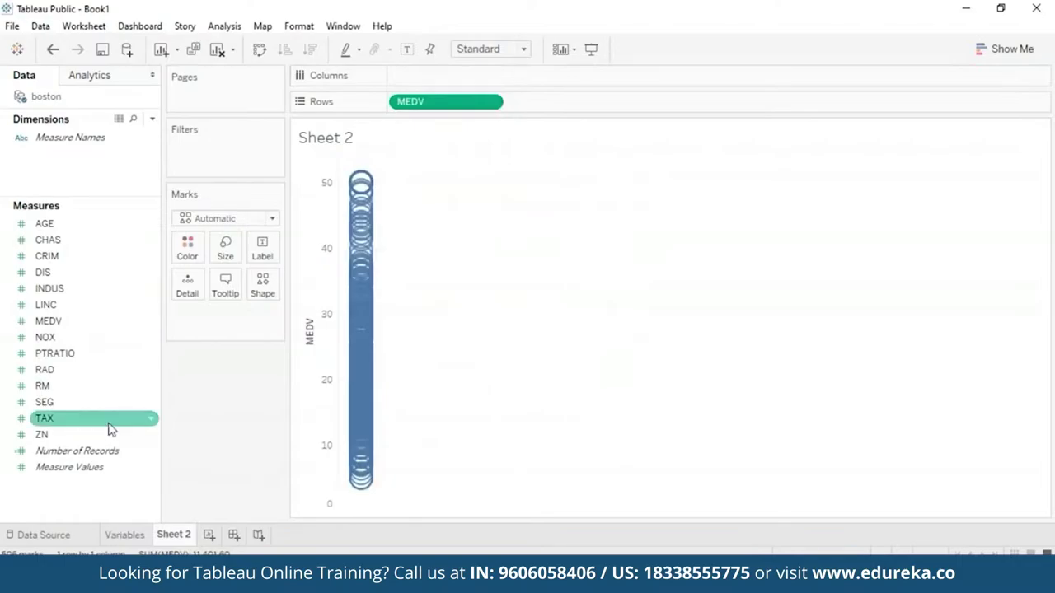
pyautogui.click(103, 402)
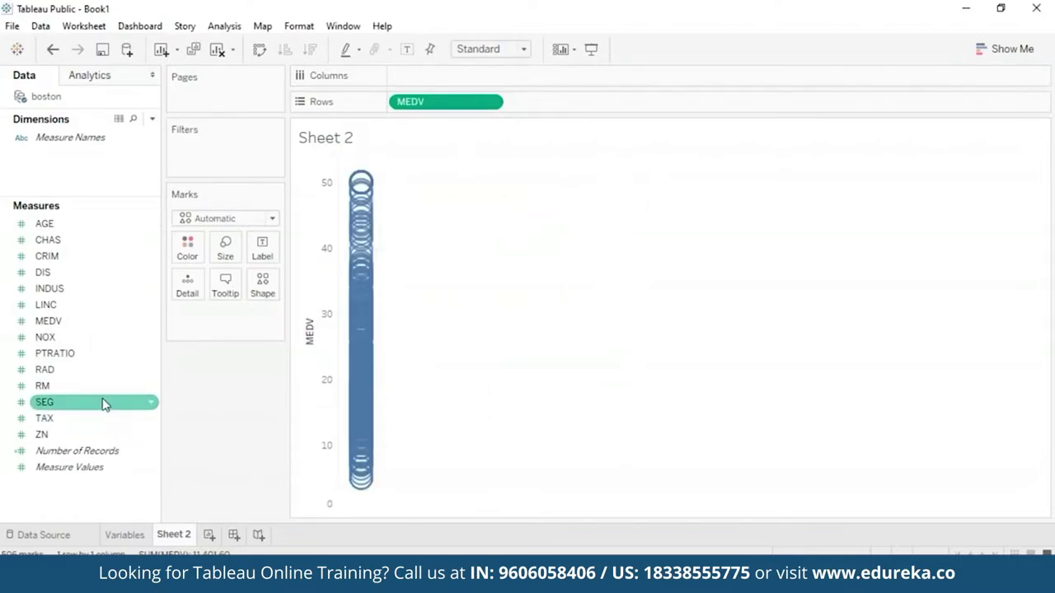
pyautogui.click(107, 372)
pyautogui.moveTo(105, 353); pyautogui.dragTo(483, 77)
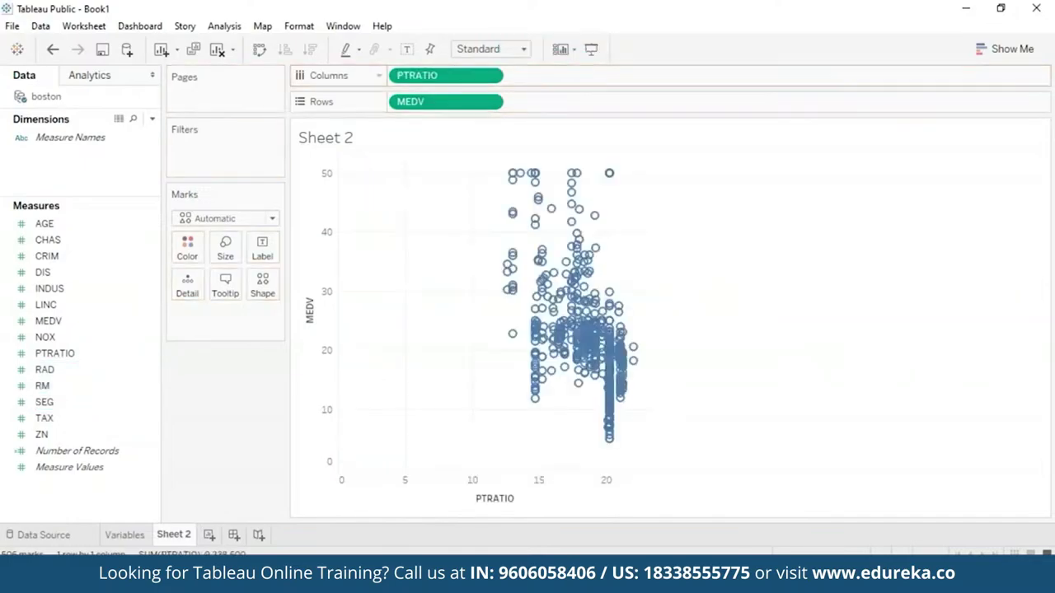
# Step: Replace PTRATIO with TAX as the columns field and inspect the MEDV versus TAX scatter plot
pyautogui.click(491, 76)
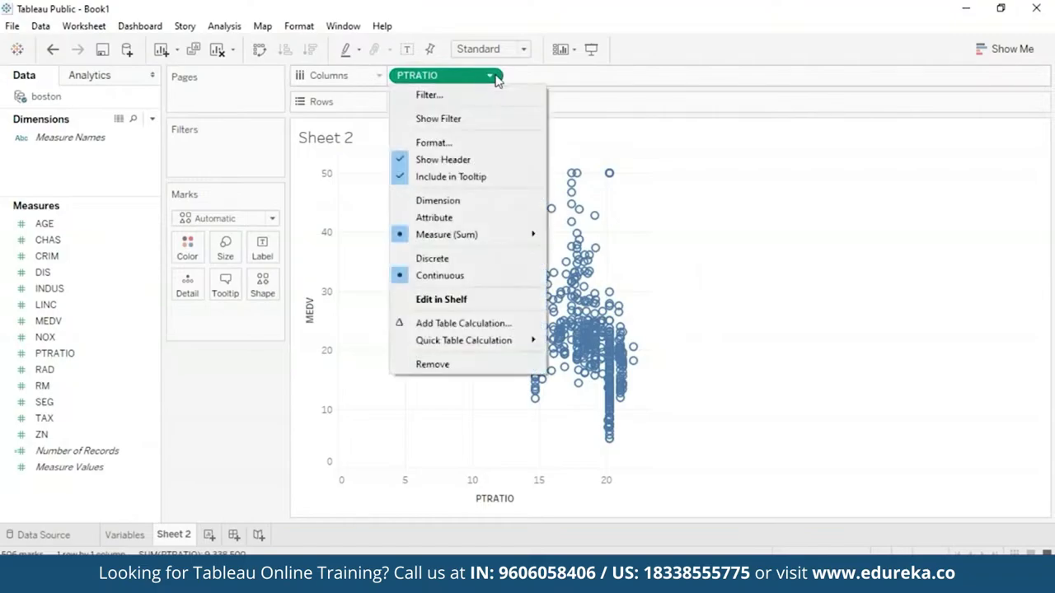
pyautogui.click(427, 365)
pyautogui.moveTo(45, 418); pyautogui.dragTo(440, 74)
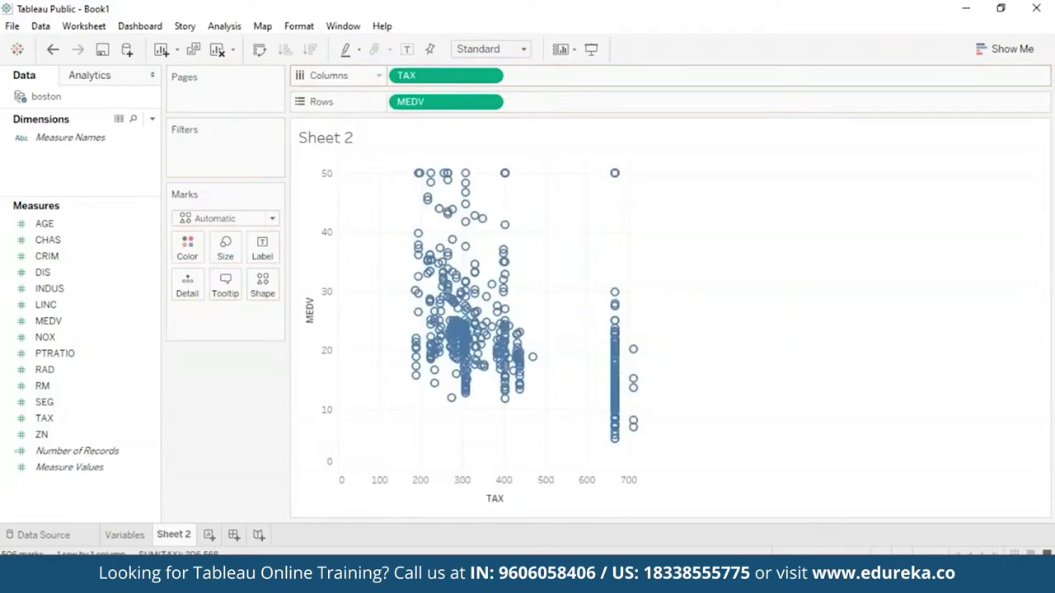
pyautogui.moveTo(475, 217)
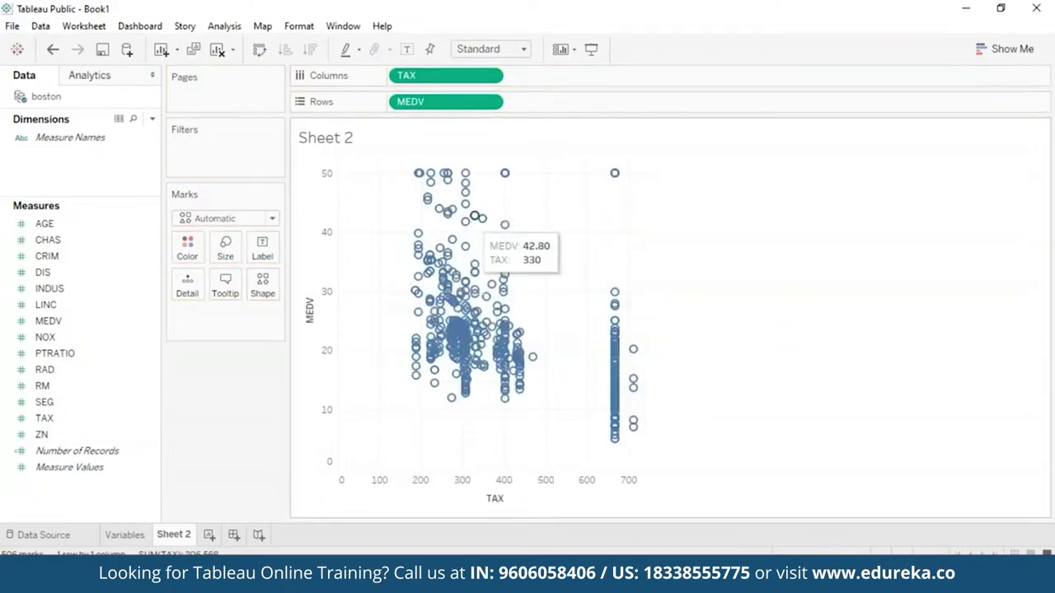
# Step: Undo the placement of TAX and plot MEDV against RM in the columns instead
pyautogui.hotkey('ctrl', 'z')
pyautogui.click(74, 387)
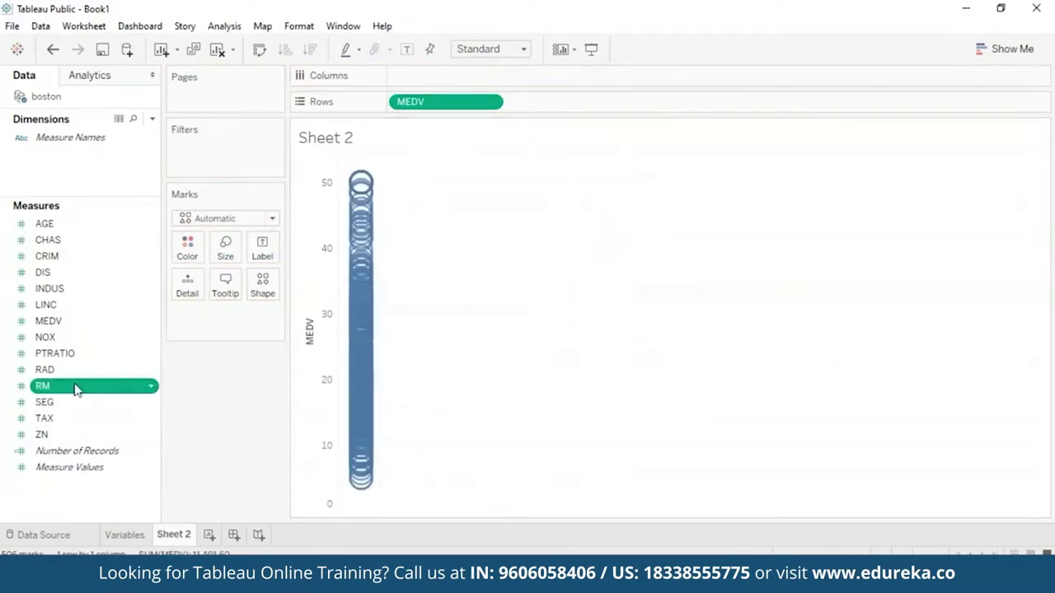
pyautogui.moveTo(74, 389); pyautogui.dragTo(451, 75)
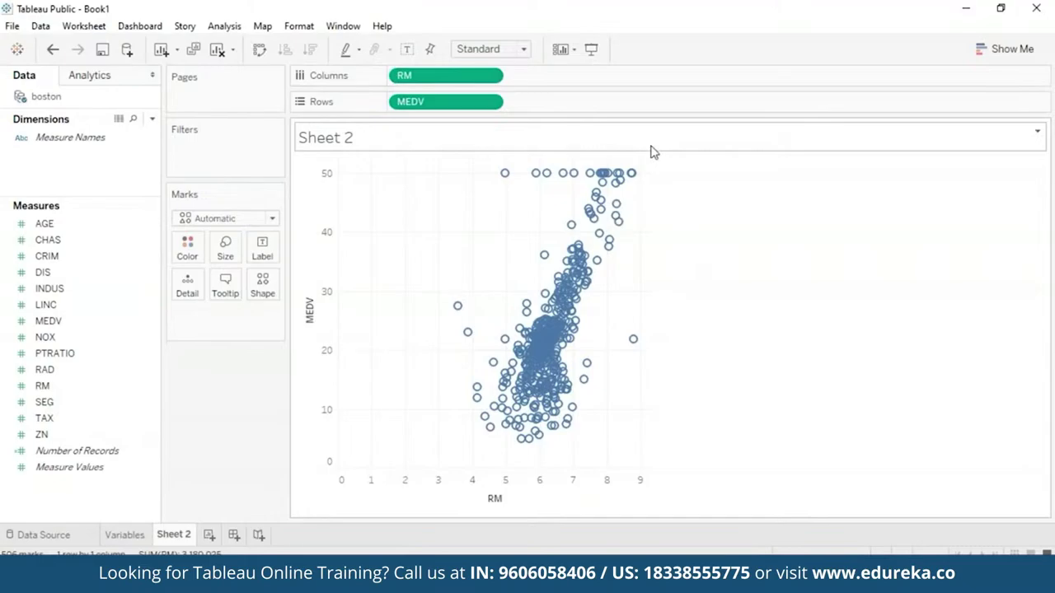
pyautogui.moveTo(498, 404)
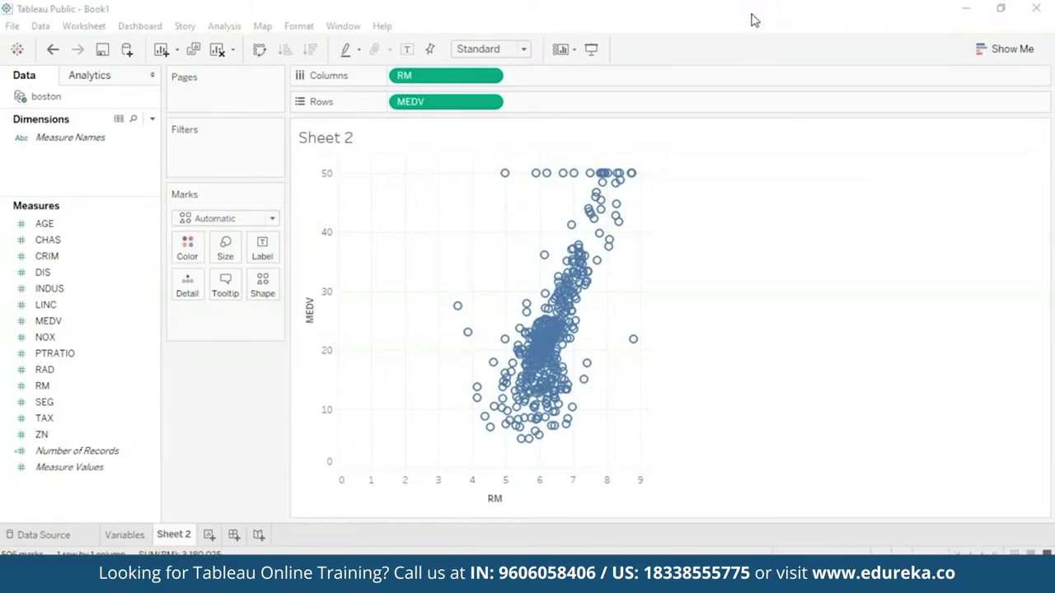
# Step: Start a new parameter named Measure of Interest with the String data type and a list of allowable values
pyautogui.click(152, 121)
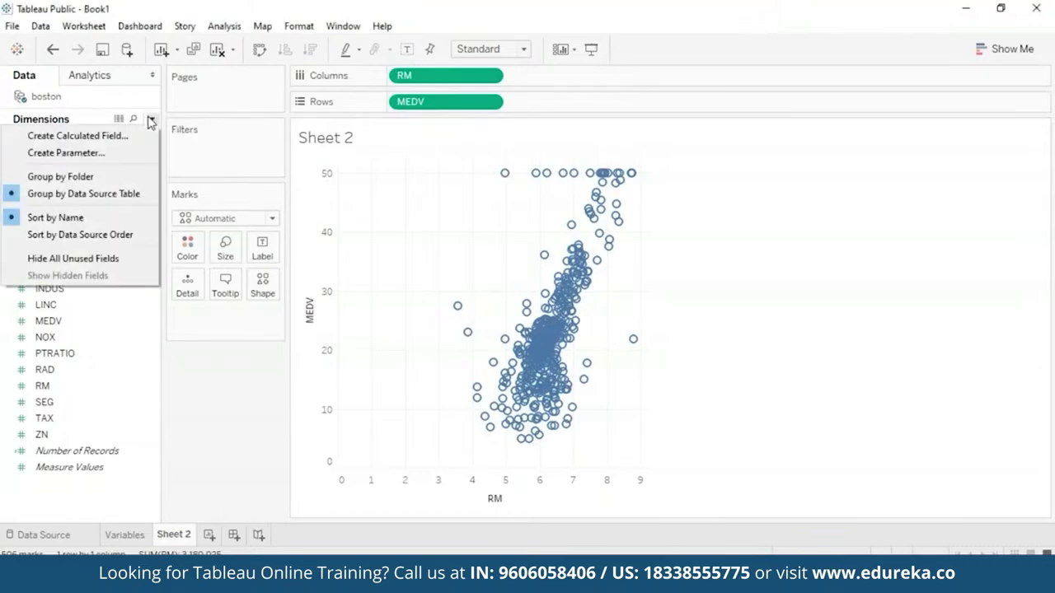
pyautogui.click(116, 154)
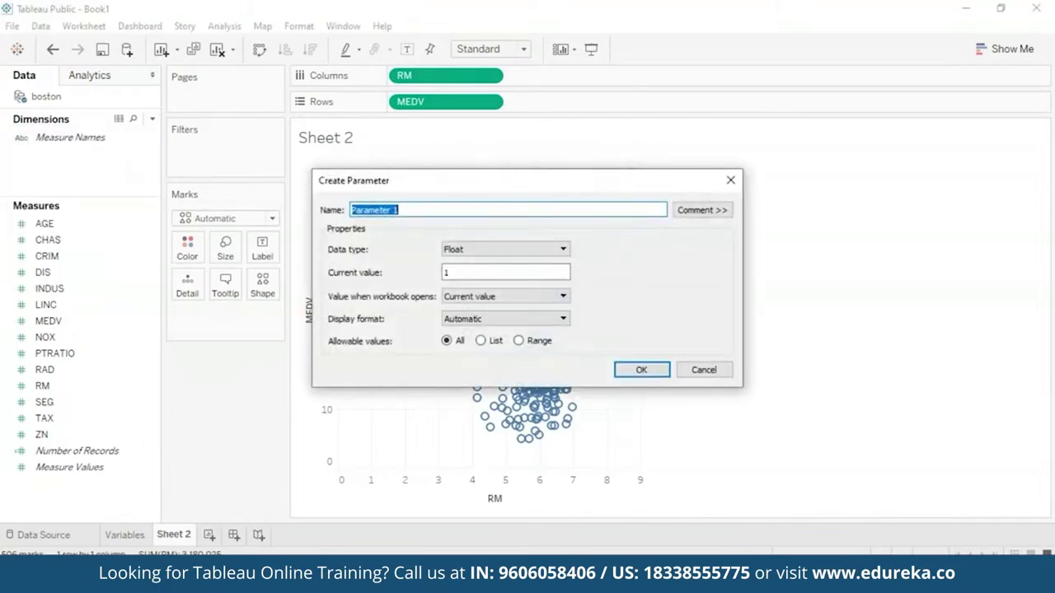
pyautogui.press('BackSpace')
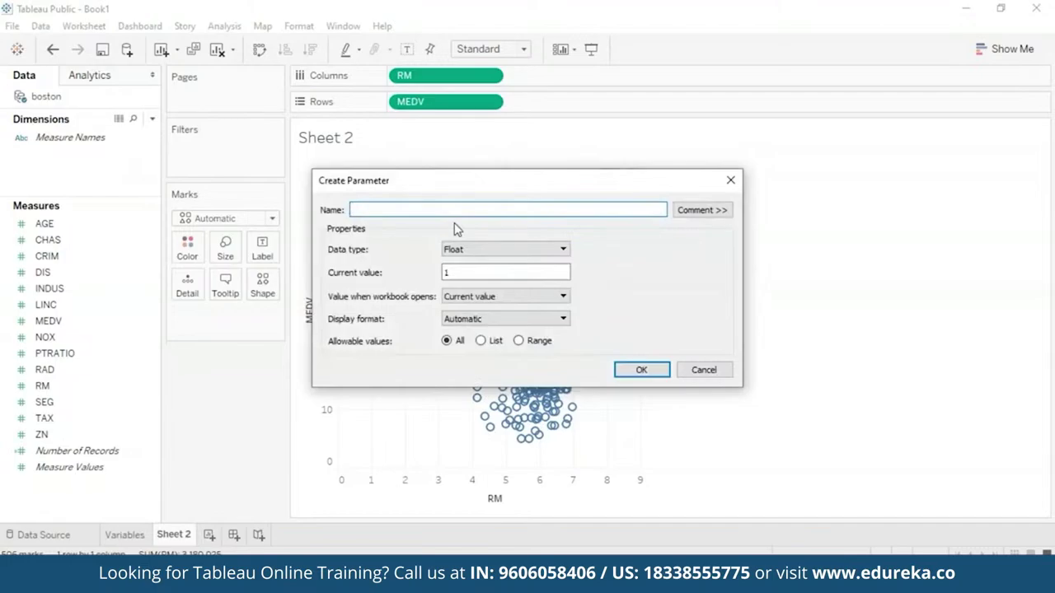
pyautogui.write('Measure of Interest')
pyautogui.click(520, 254)
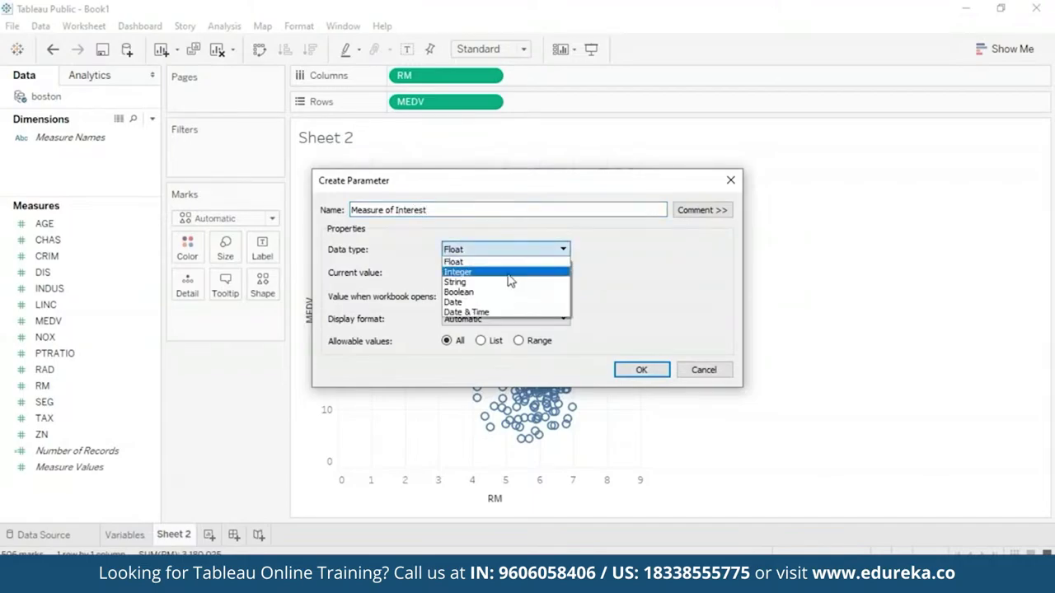
pyautogui.click(506, 282)
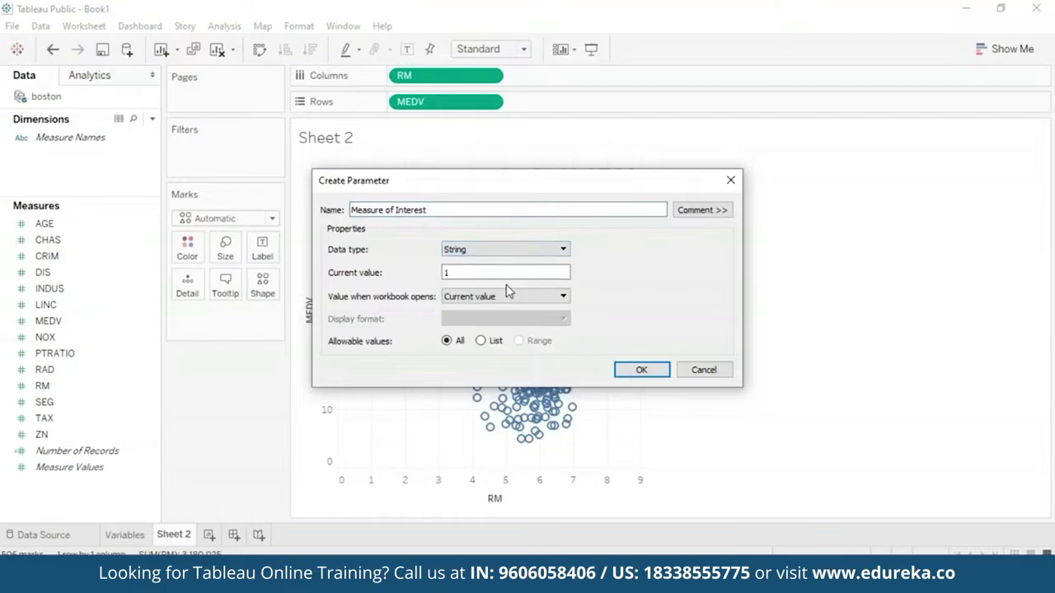
pyautogui.click(481, 341)
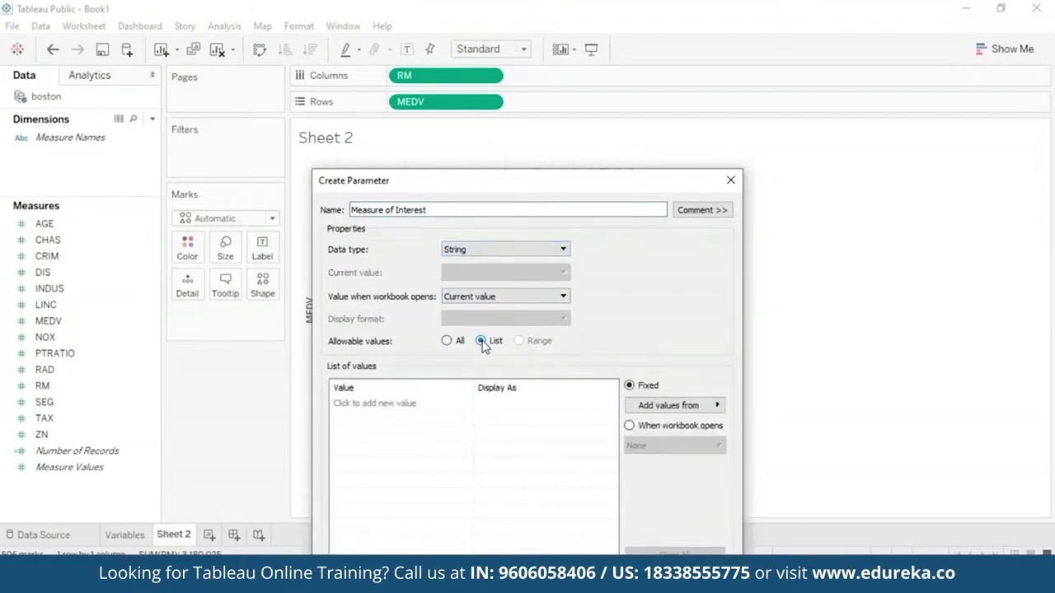
# Step: Enter AGE, CRIM, RM and TAX as the first values in the parameter's list
pyautogui.click(408, 404)
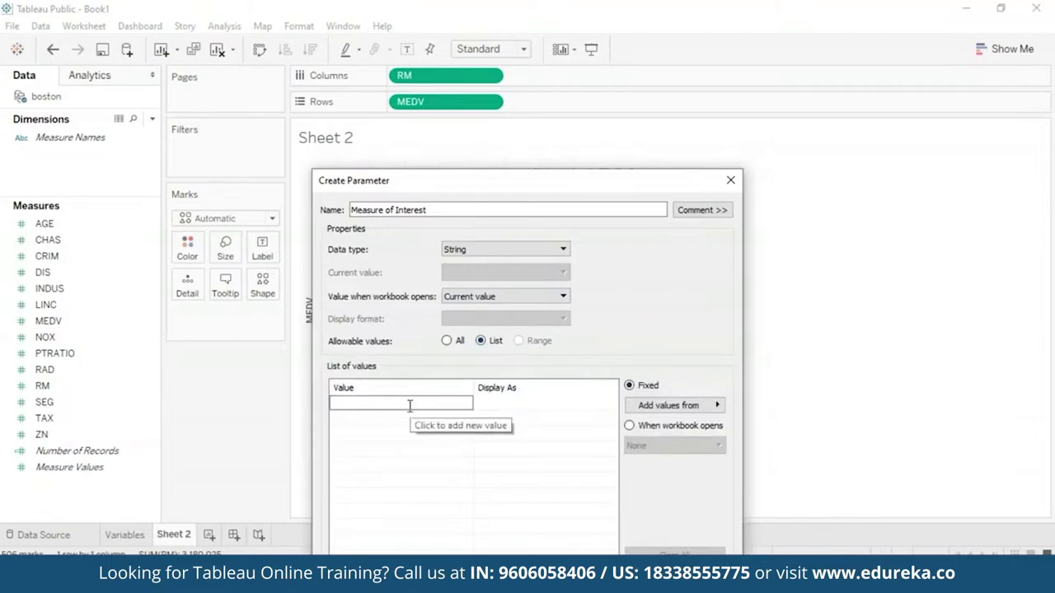
pyautogui.write('AGE')
pyautogui.press('Return')
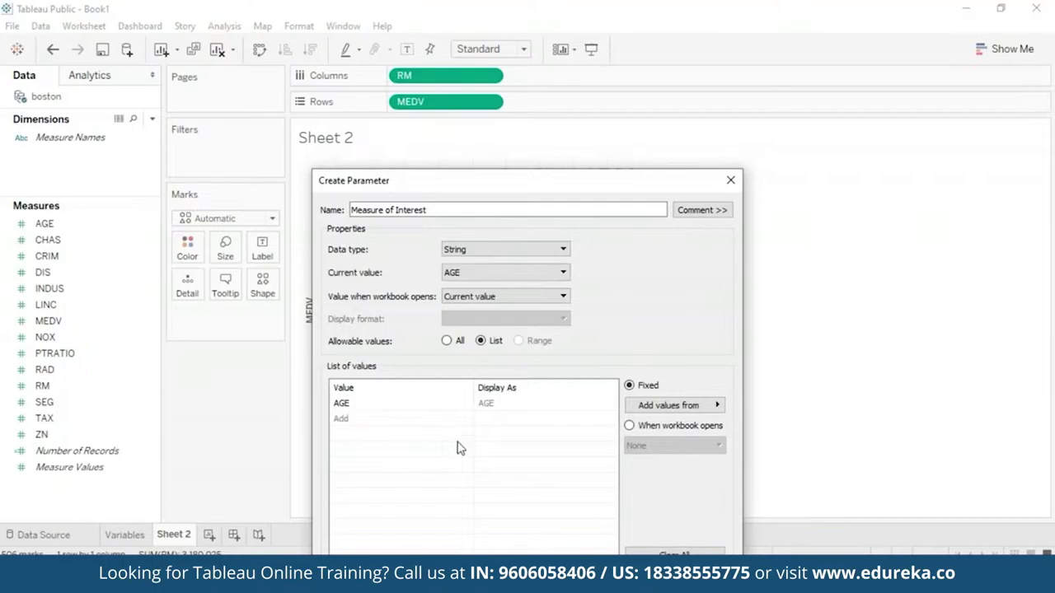
pyautogui.click(343, 420)
pyautogui.write('CRIM')
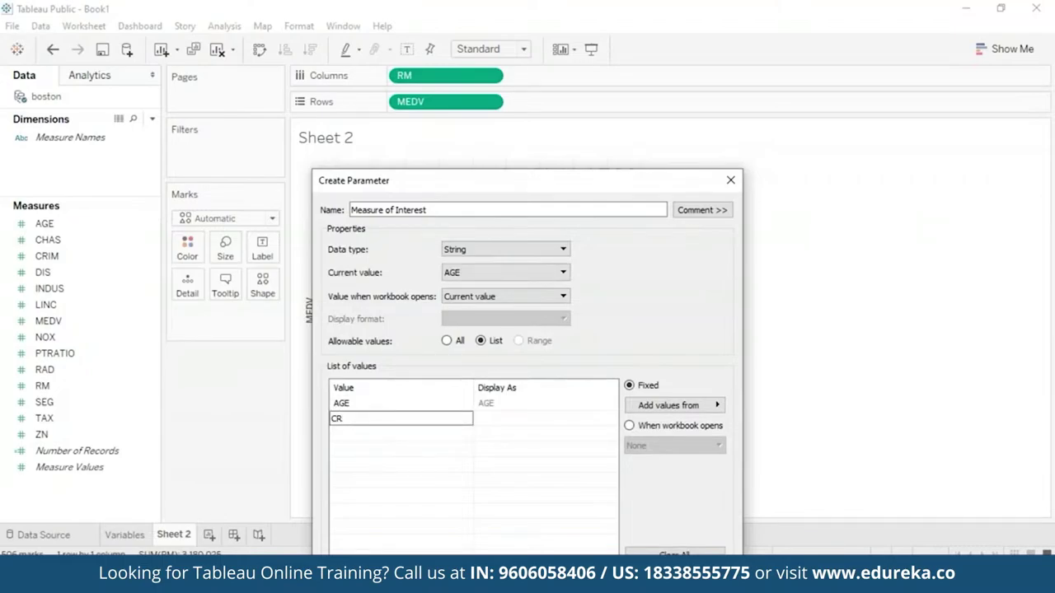
pyautogui.click(346, 434)
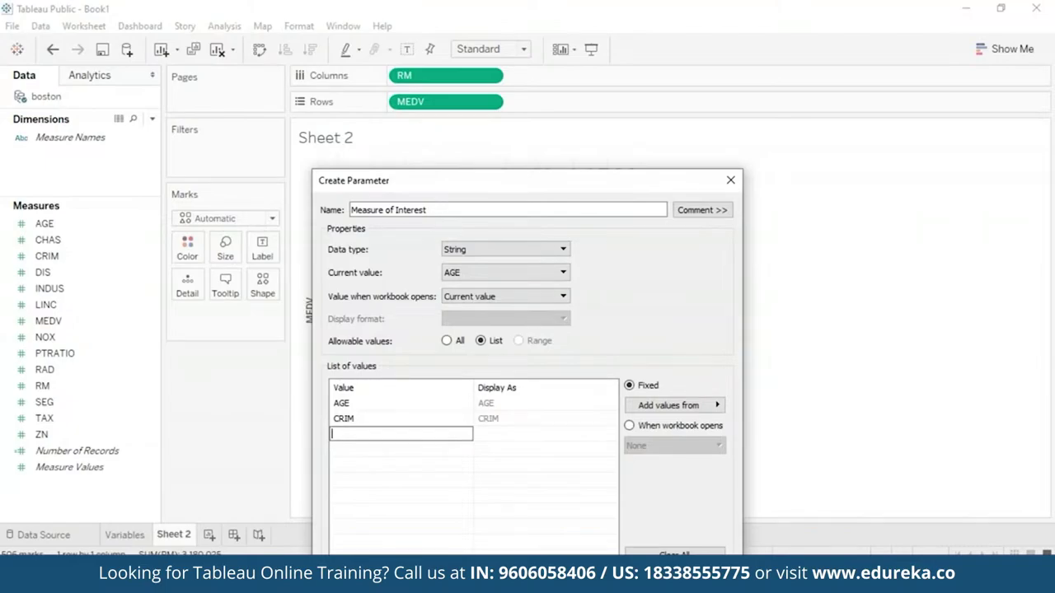
pyautogui.write('RM')
pyautogui.click(346, 450)
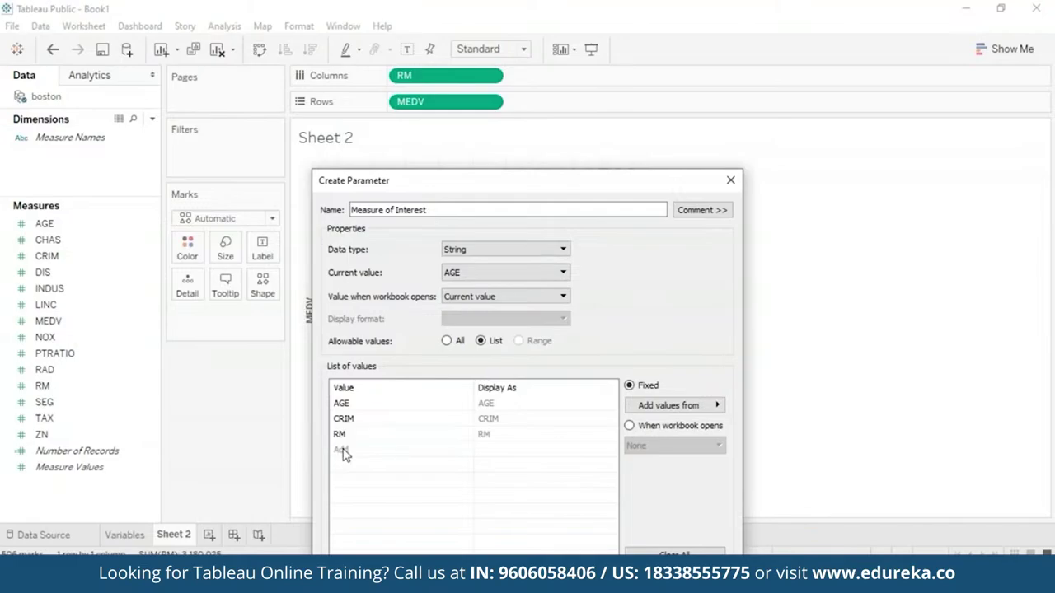
pyautogui.write('TAX')
# Step: Add NOX, PTRATIO and RAD to the parameter's value list, remove RM from it, and create the parameter
pyautogui.click(346, 465)
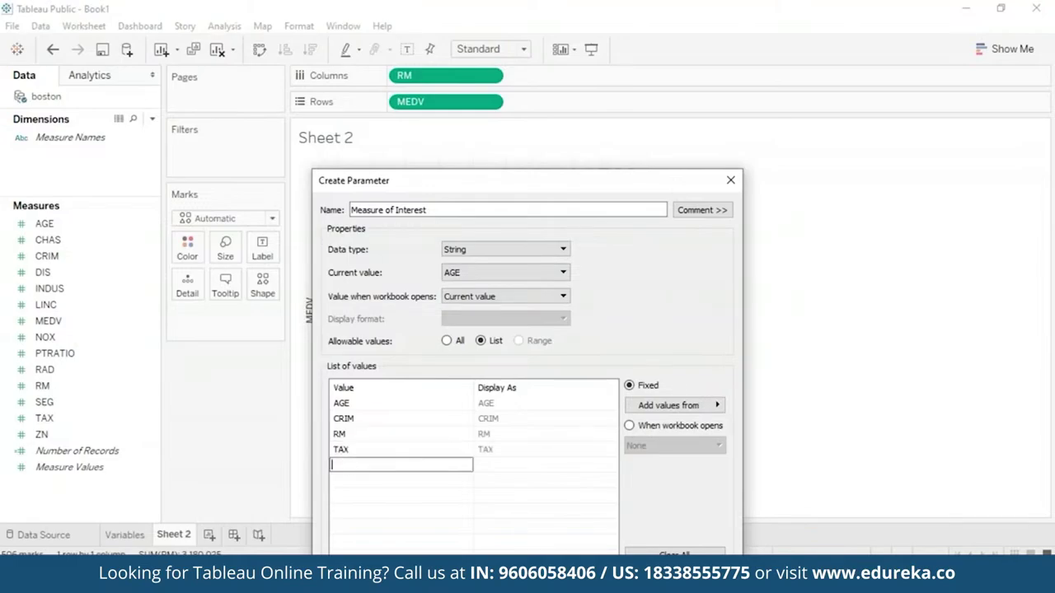
pyautogui.write('NOX')
pyautogui.press('Return')
pyautogui.write('PTRATIO')
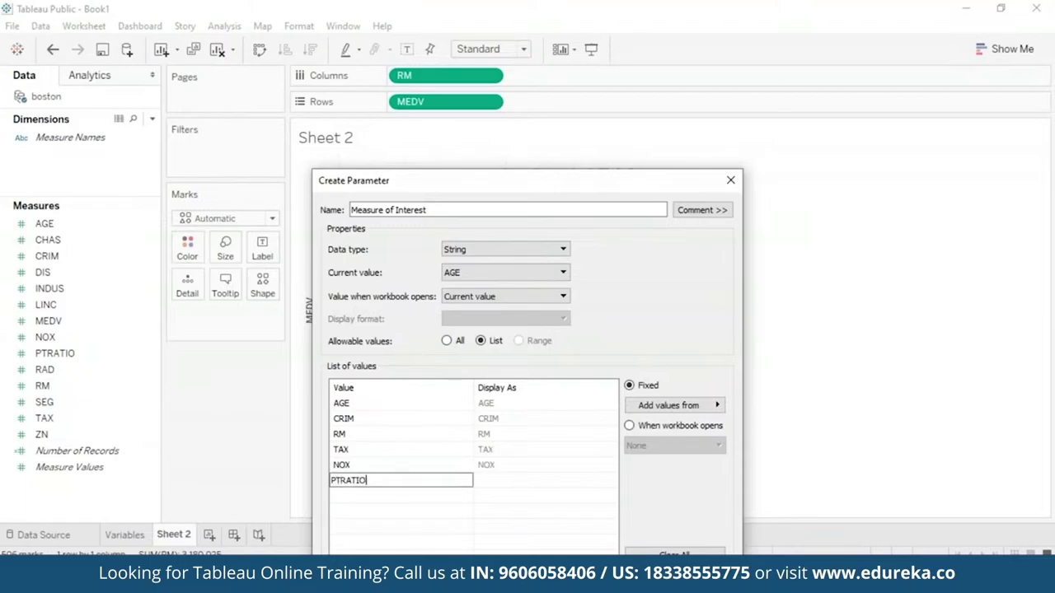
pyautogui.write('N')
pyautogui.press('BackSpace')
pyautogui.press('Return')
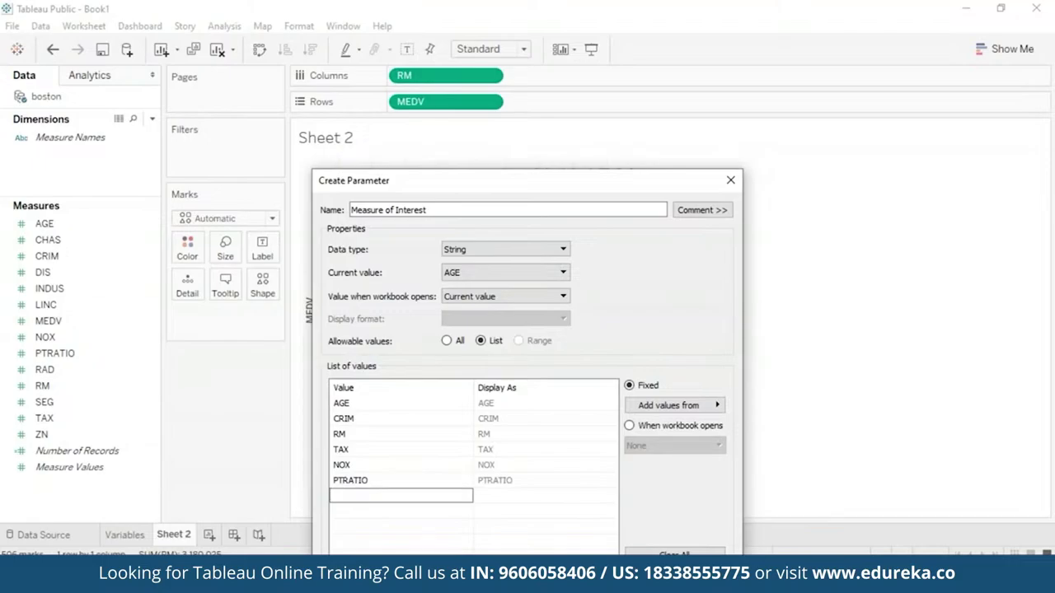
pyautogui.write('RAD')
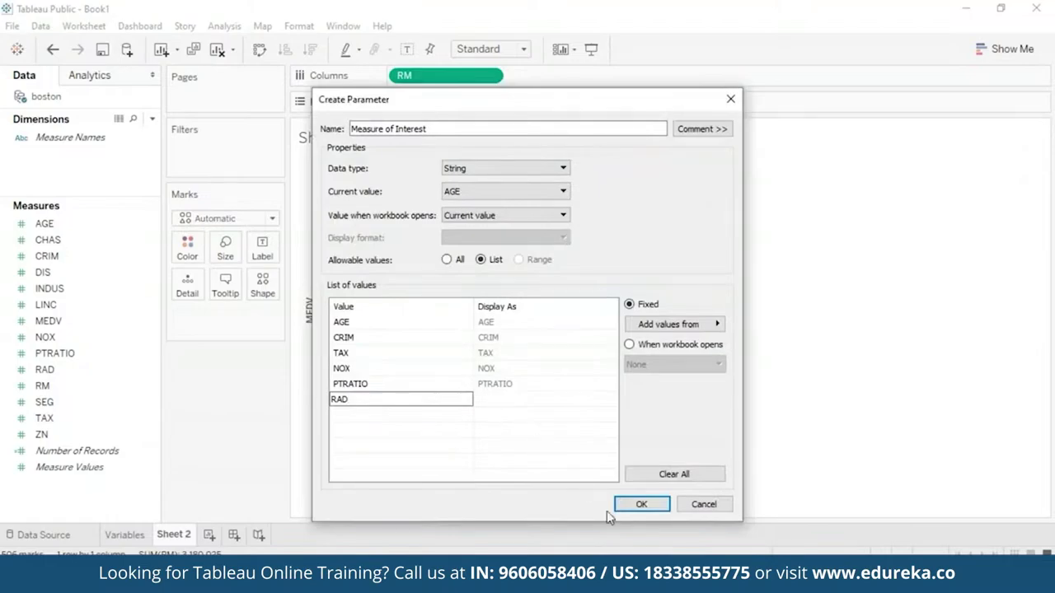
pyautogui.click(620, 506)
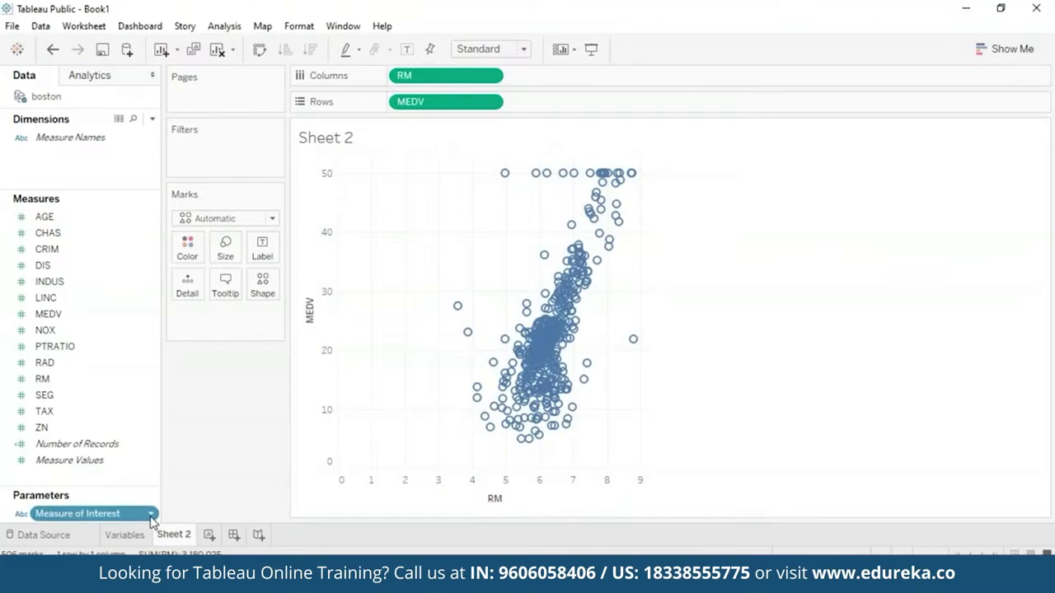
# Step: Show the parameter control for Measure of Interest on Sheet 2
pyautogui.click(152, 515)
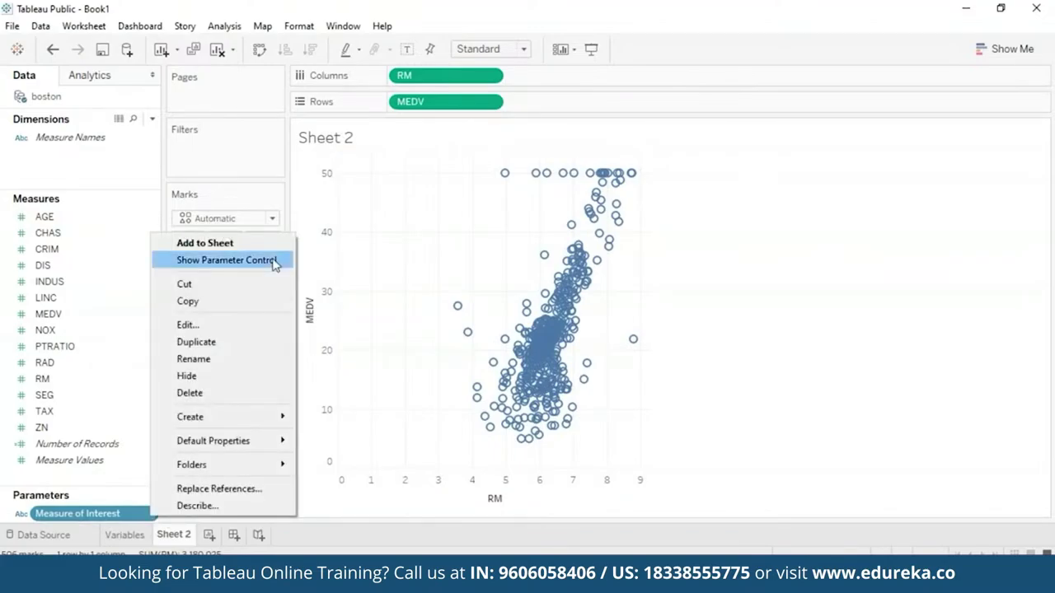
pyautogui.click(784, 424)
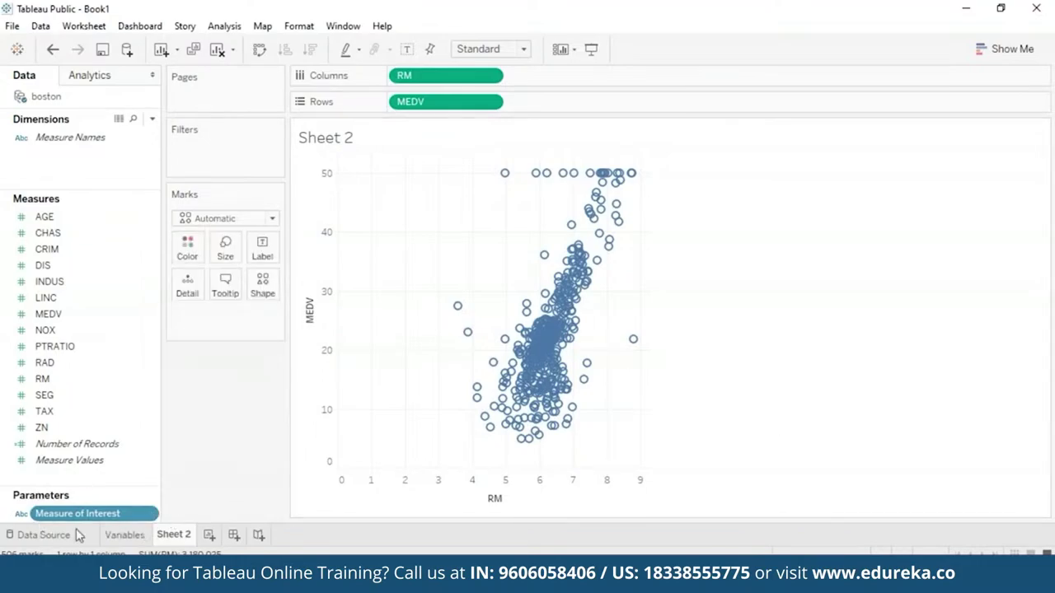
pyautogui.rightClick(149, 515)
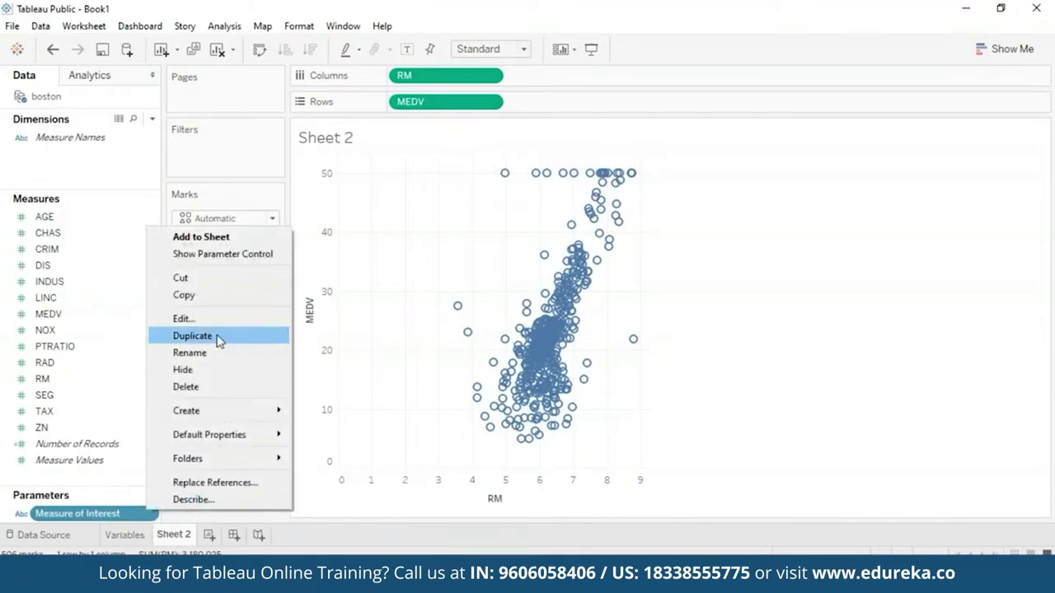
pyautogui.click(208, 257)
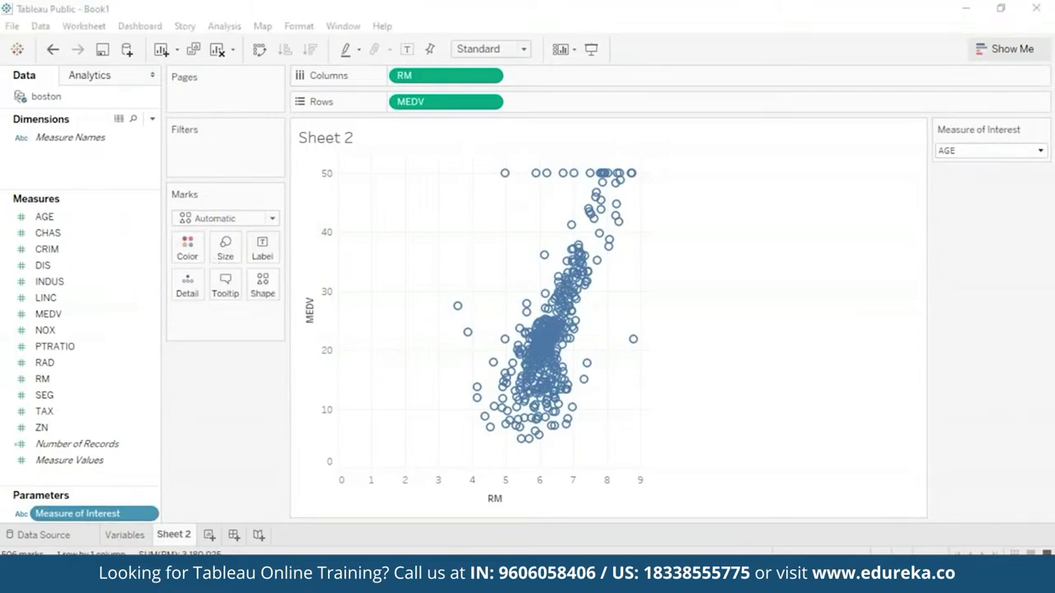
# Step: Test the Measure of Interest control by switching its value to NOX and back to AGE
pyautogui.click(1041, 152)
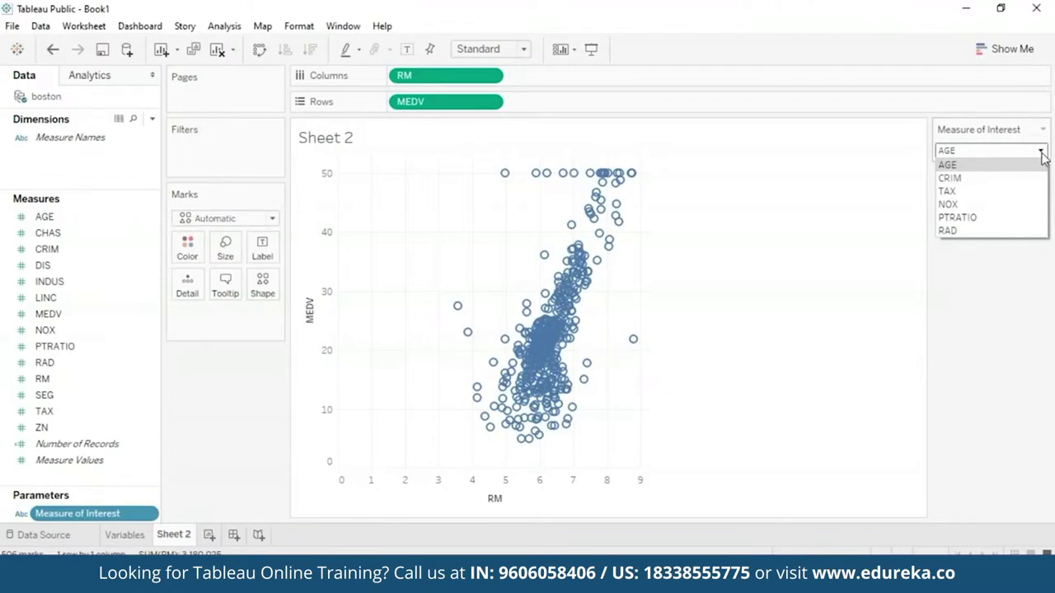
pyautogui.click(1042, 155)
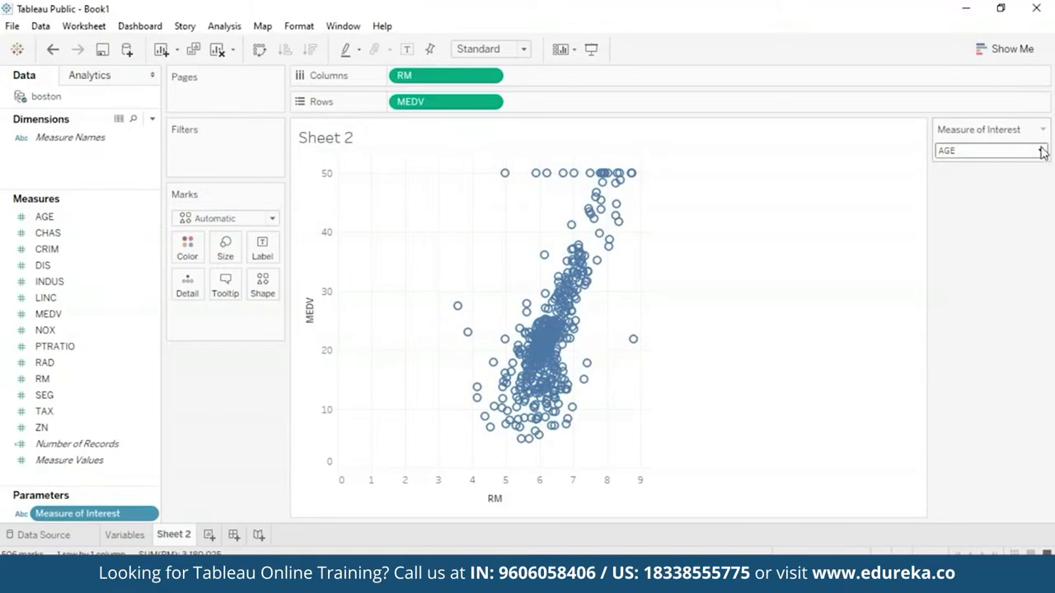
pyautogui.click(1040, 152)
pyautogui.click(1004, 203)
pyautogui.click(1035, 155)
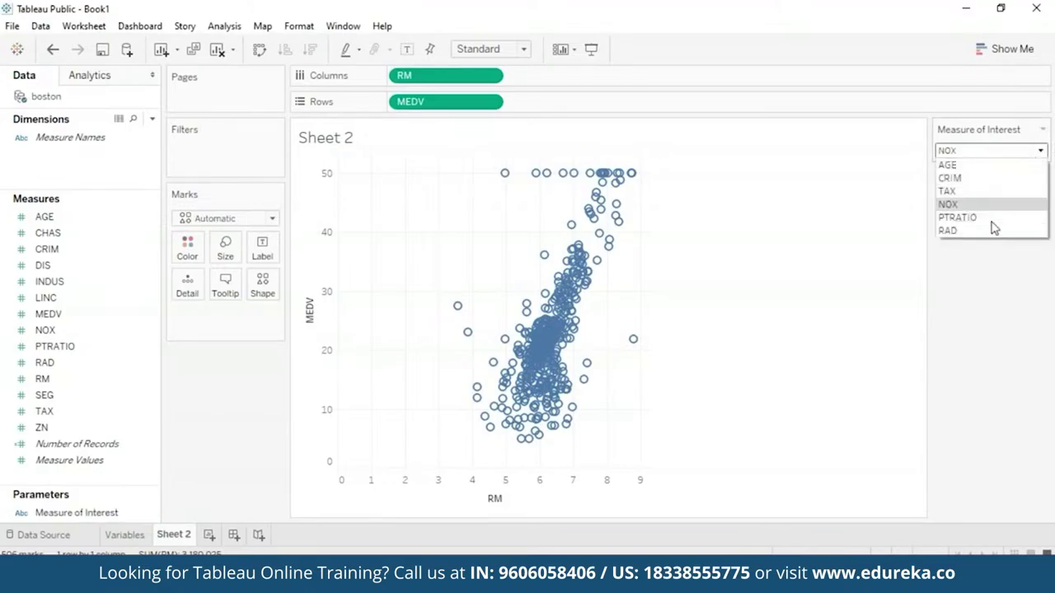
pyautogui.click(988, 160)
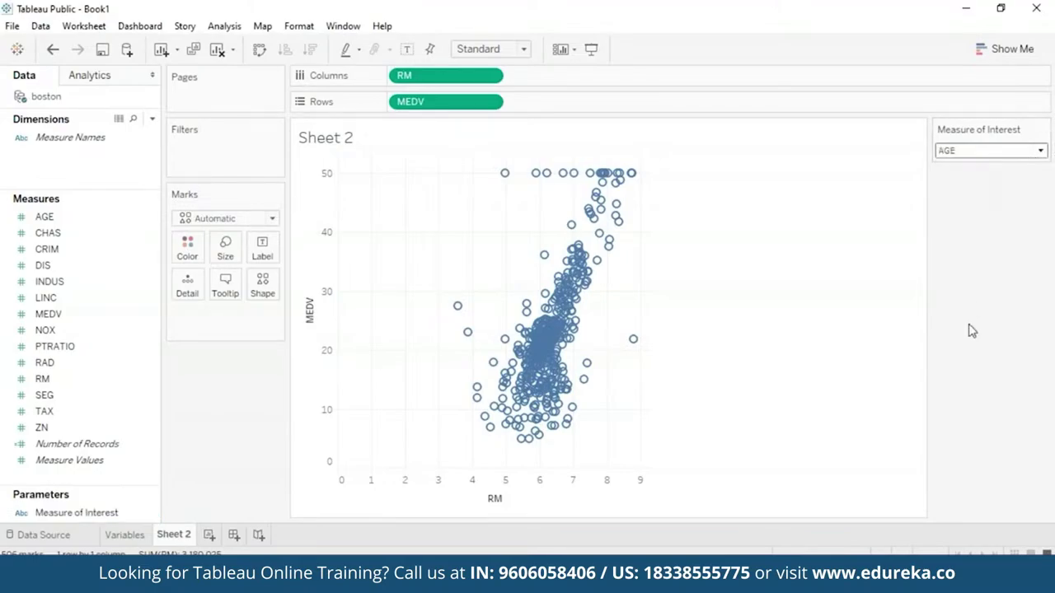
# Step: Create a calculated field named MEASURE OF INTEREST CALC
pyautogui.click(152, 119)
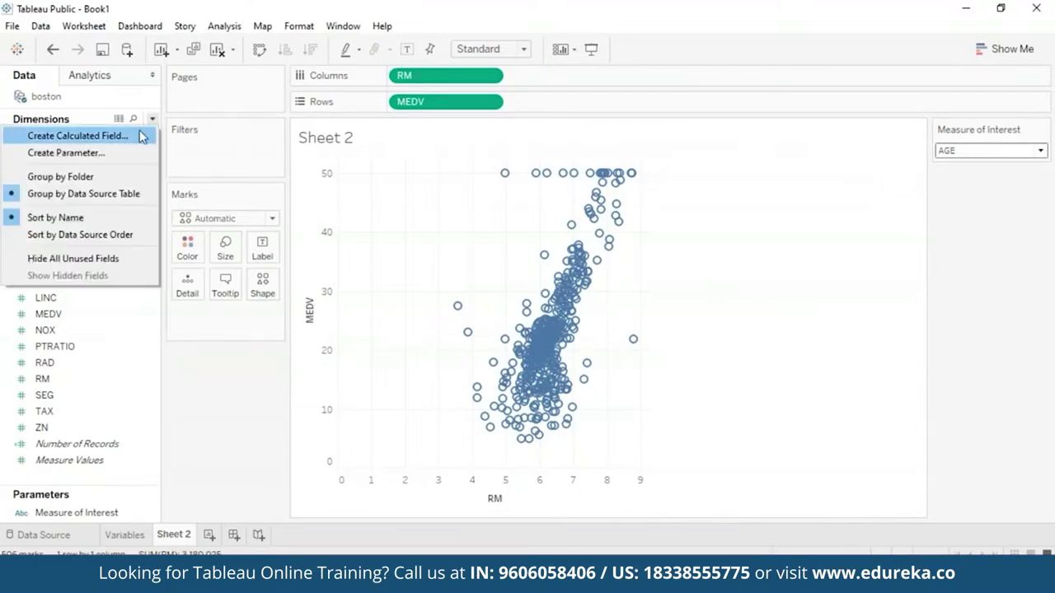
pyautogui.click(142, 136)
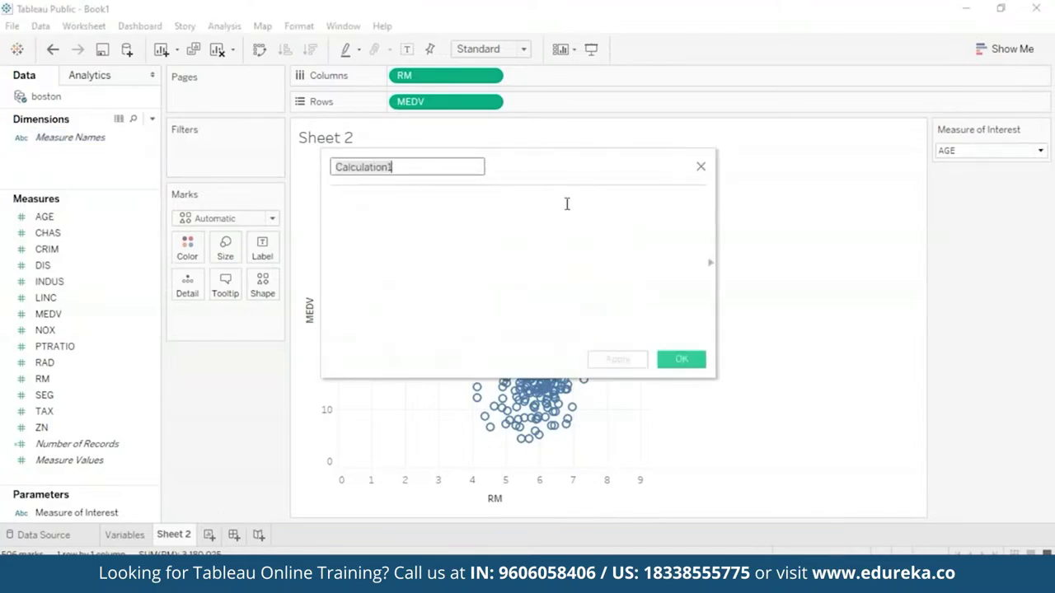
pyautogui.press('BackSpace')
pyautogui.write('ME')
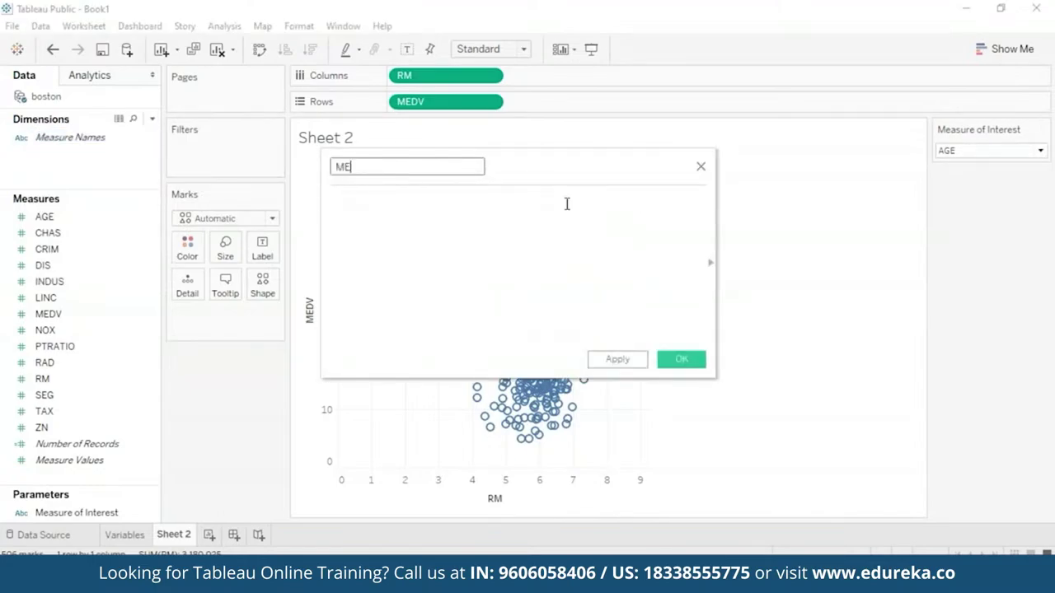
pyautogui.write('ASURE OF INTEREST CALC')
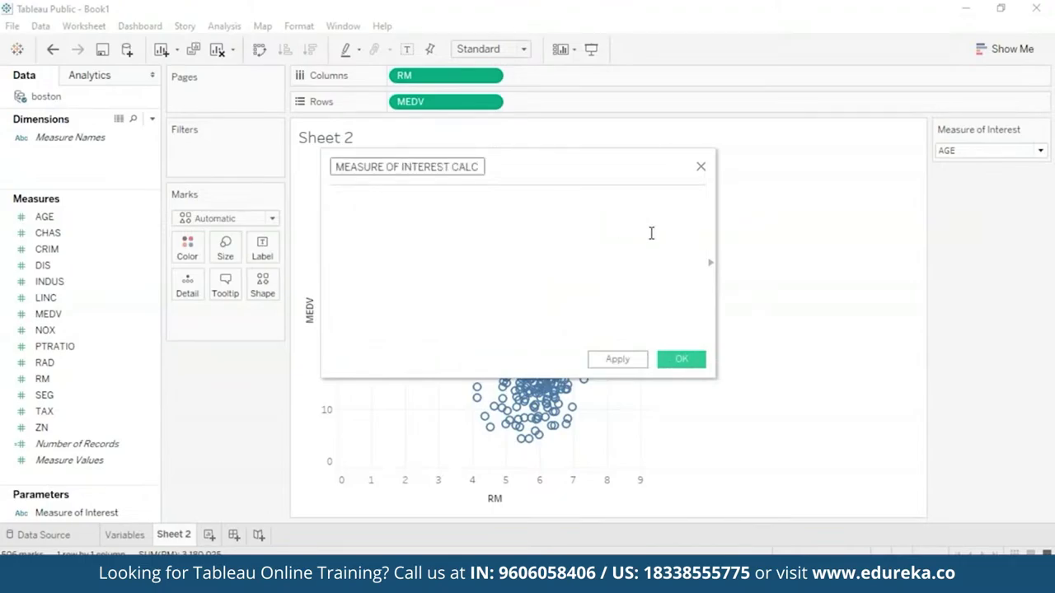
# Step: Begin the calculation's formula with a CASE statement on the [Measure of Interest] parameter
pyautogui.click(602, 226)
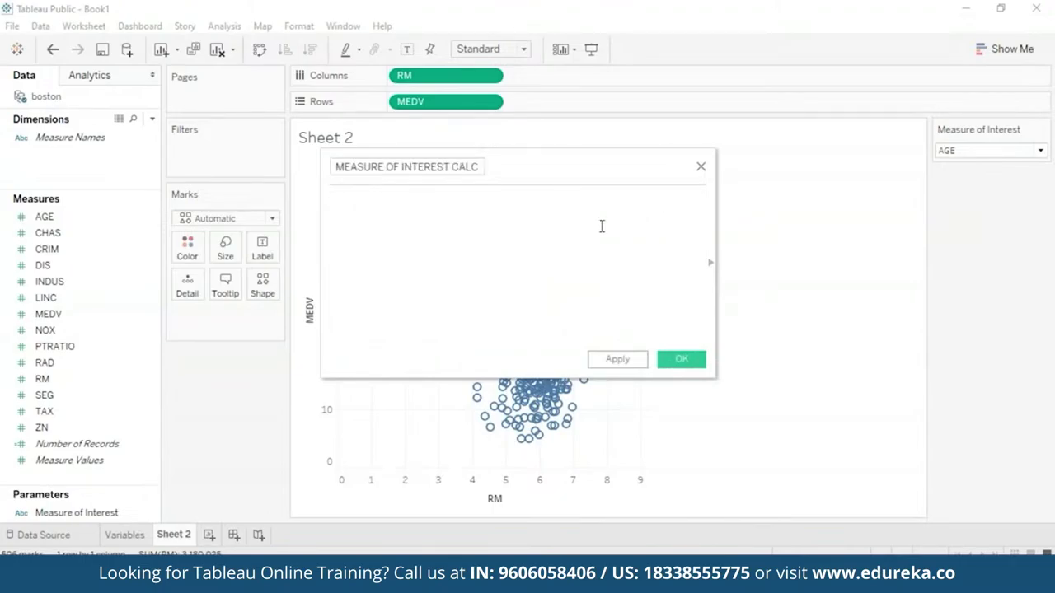
pyautogui.write('case')
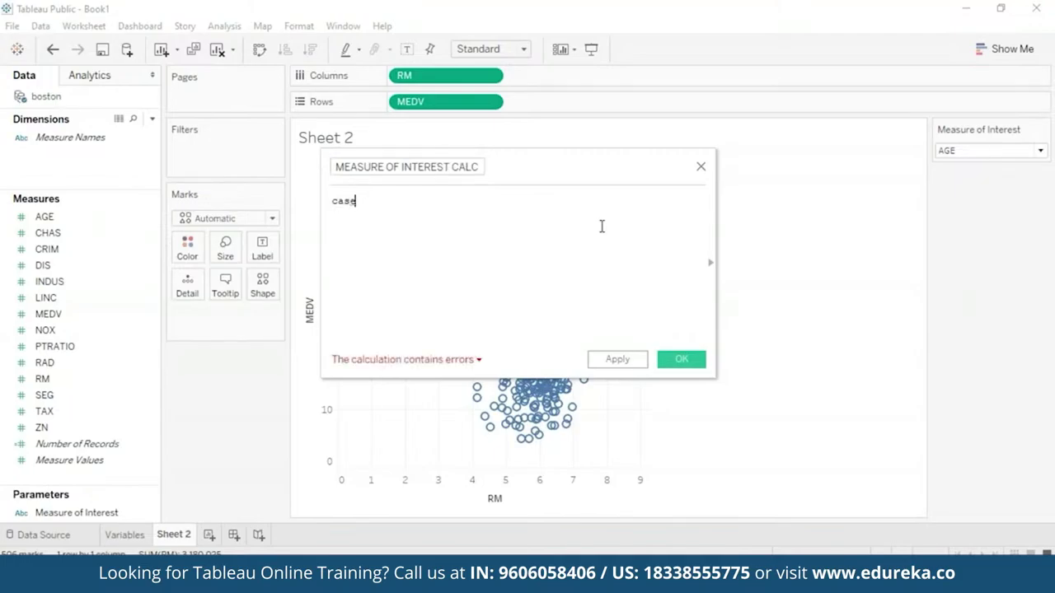
pyautogui.press('BackSpace')
pyautogui.press('Return')
pyautogui.write('[]')
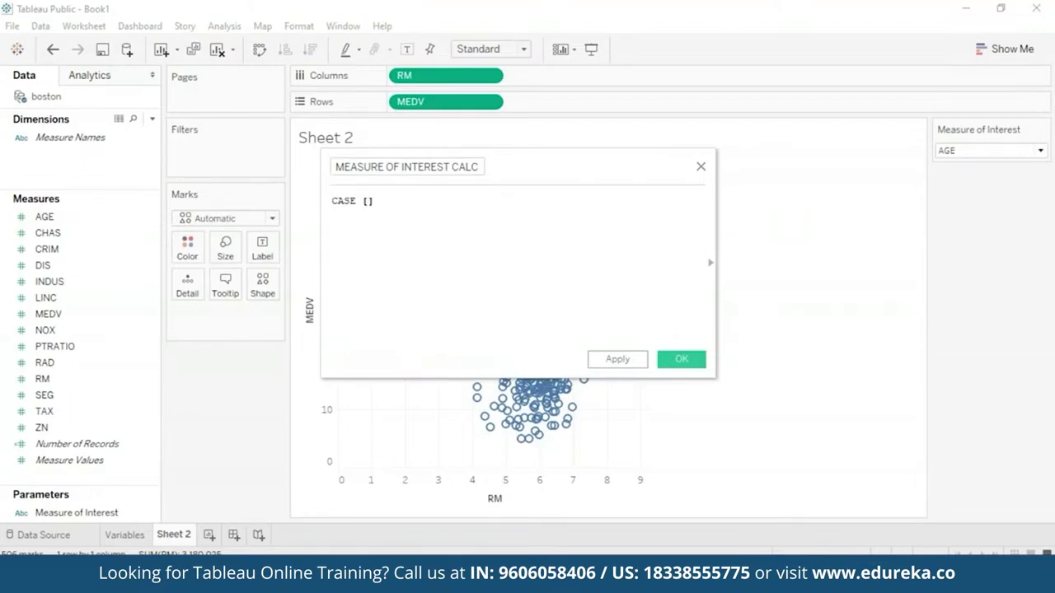
pyautogui.press('Left')
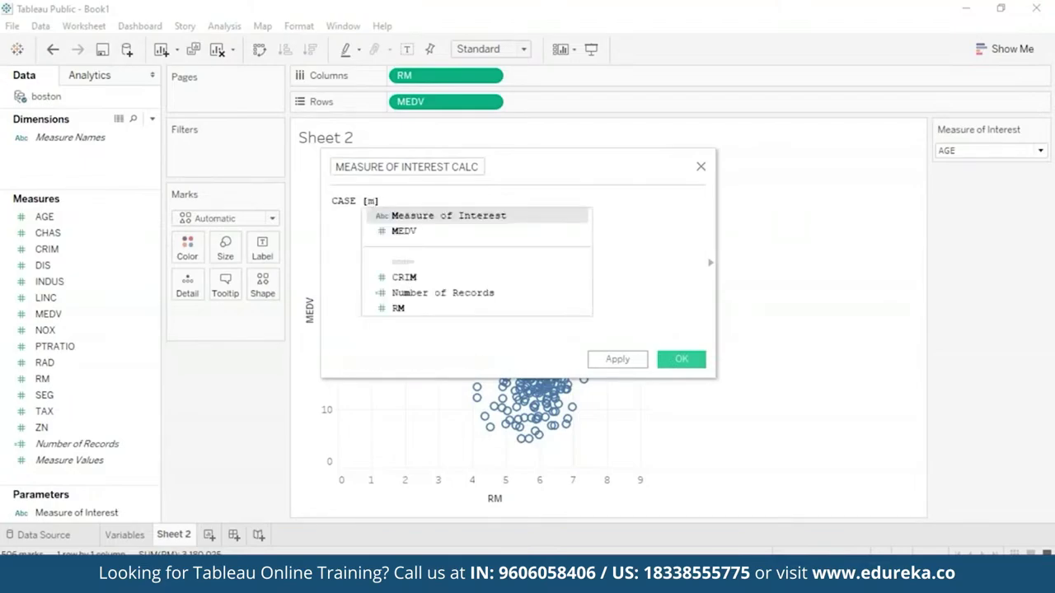
pyautogui.click(527, 221)
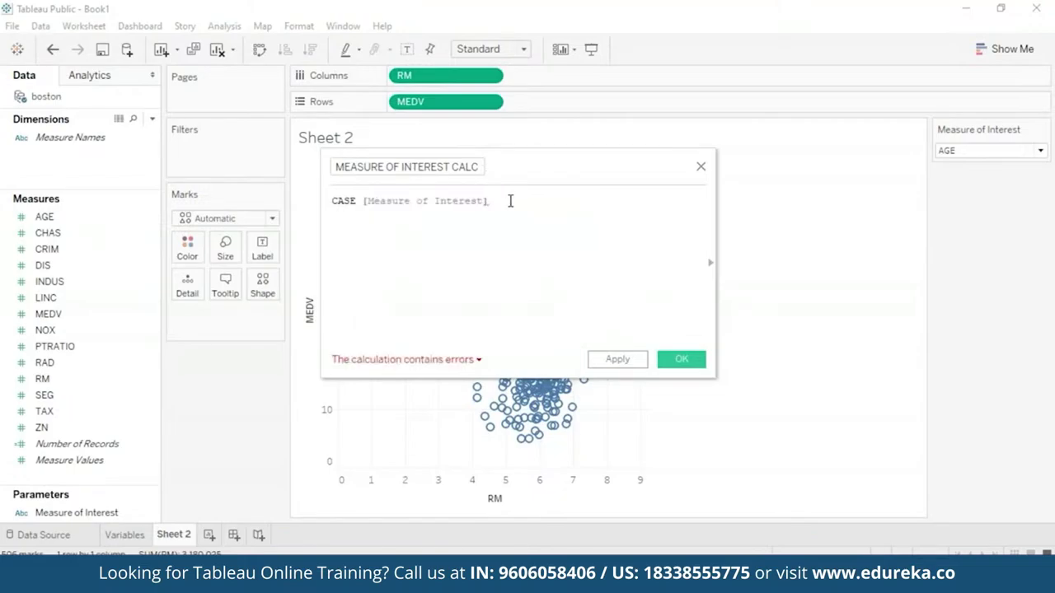
pyautogui.press('Return')
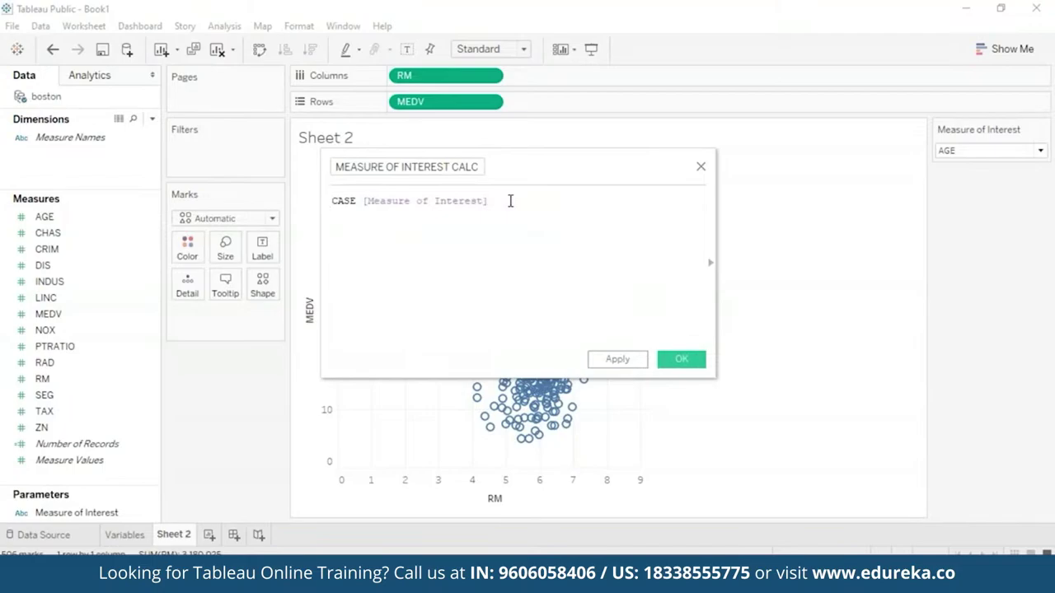
# Step: Check the parameter's value list and add the first branch, WHEN 'AGE' THEN [AGE], to the CASE formula
pyautogui.write('whe')
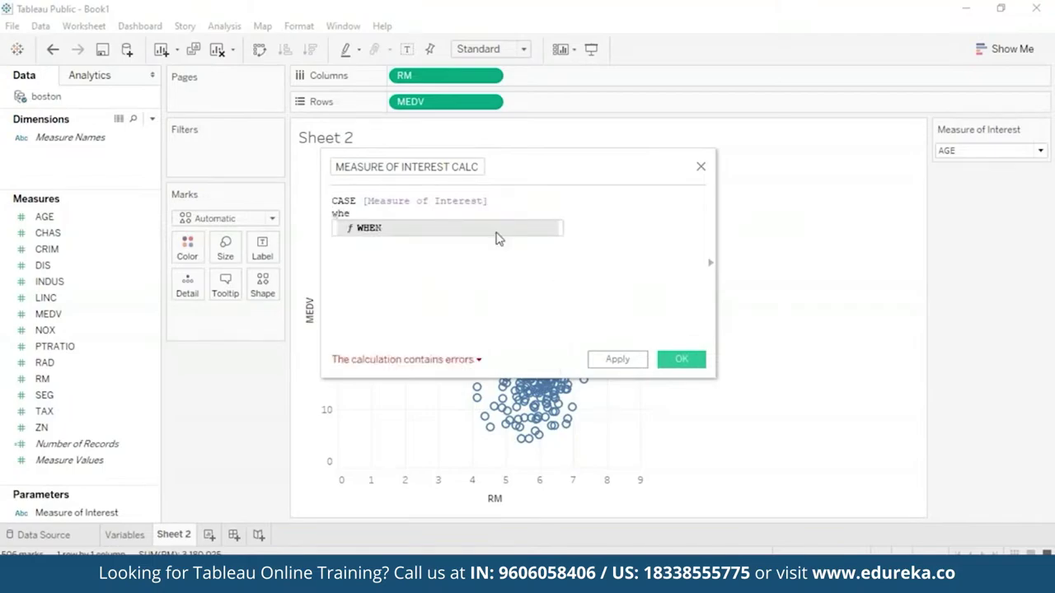
pyautogui.press('Return')
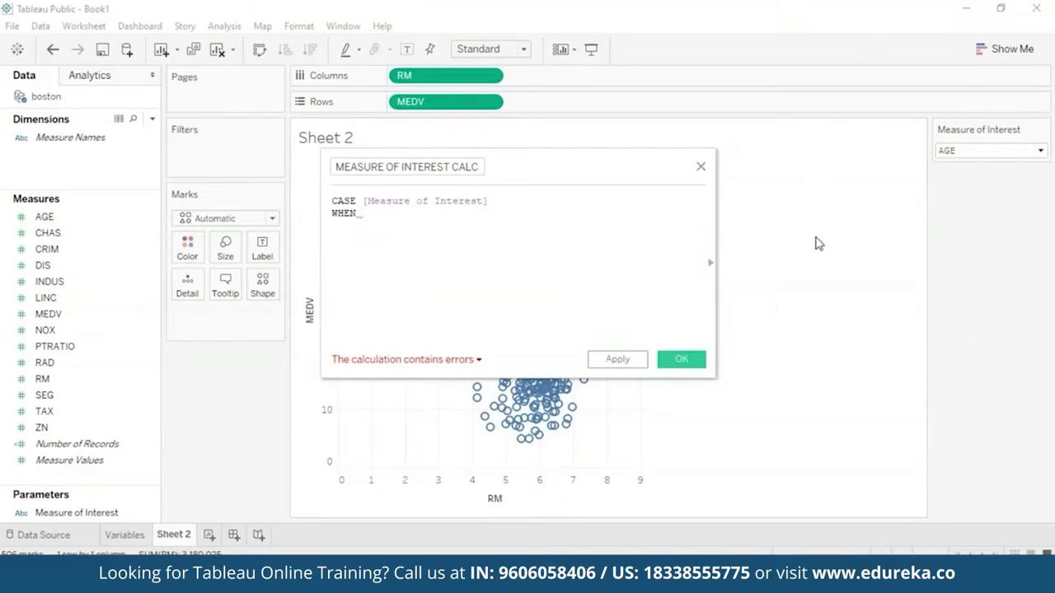
pyautogui.click(1042, 151)
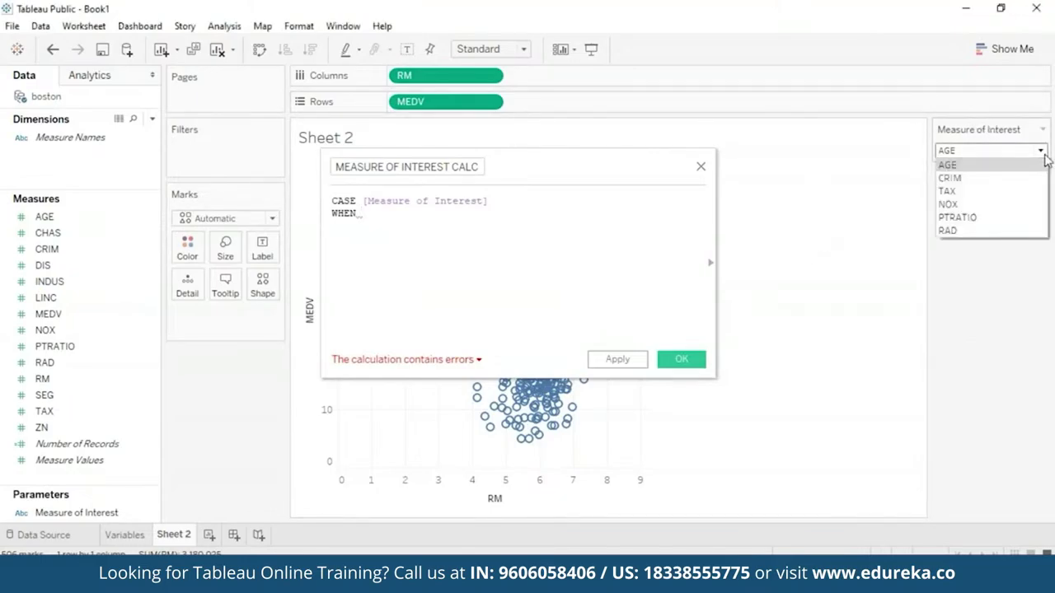
pyautogui.click(1042, 152)
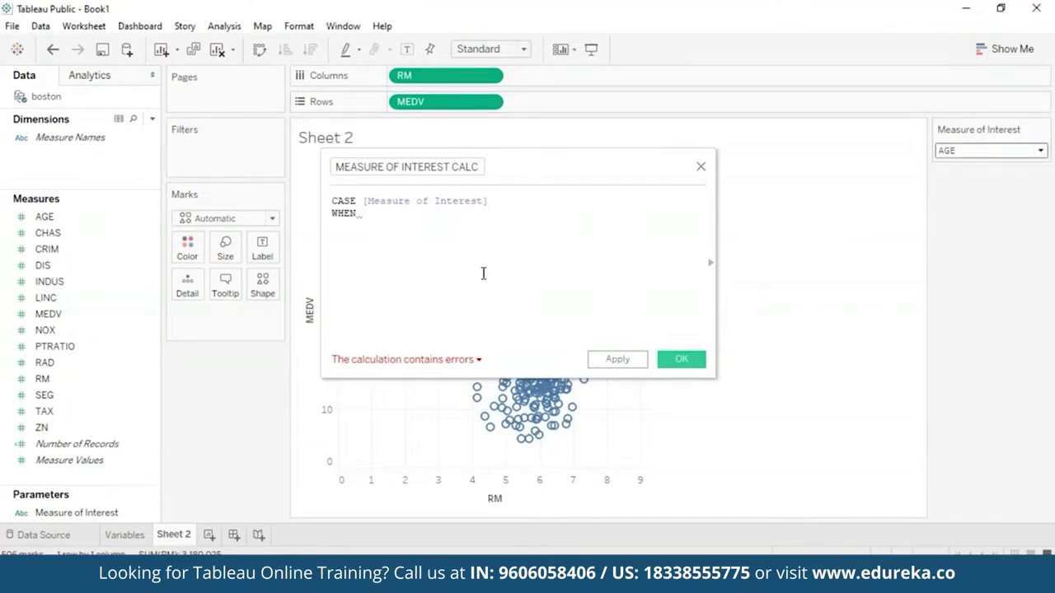
pyautogui.write('[AGE] THEN')
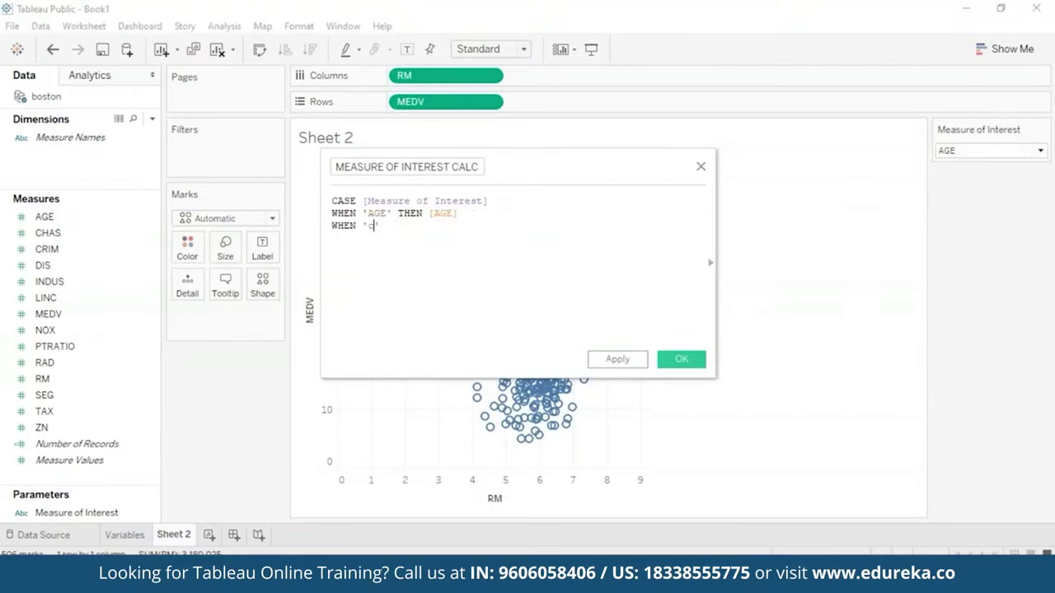
# Step: Add WHEN branches returning [CRIM], [TAX] and [NOX] for their matching names, and close the CASE statement with END
pyautogui.write("RIM' THEN[CRIM]")
pyautogui.press('Return')
pyautogui.write('WHEN')
pyautogui.press('Return')
pyautogui.write("END'TAX' THEN[RM]")
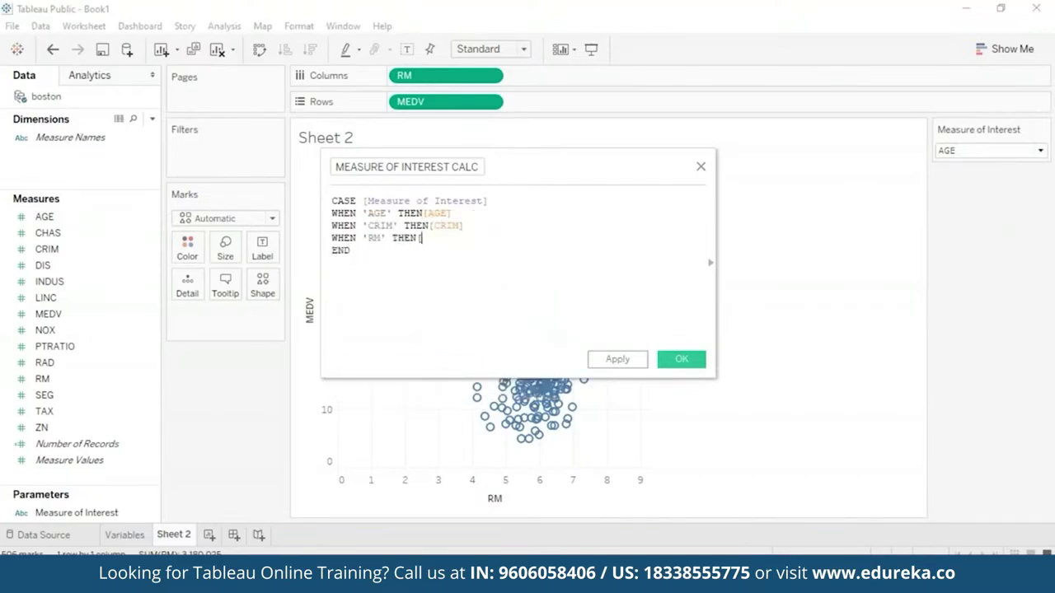
pyautogui.press('Return')
pyautogui.write('TAX')
pyautogui.press('Down')
pyautogui.write("WHEN 'NOX' THEN[NOX]")
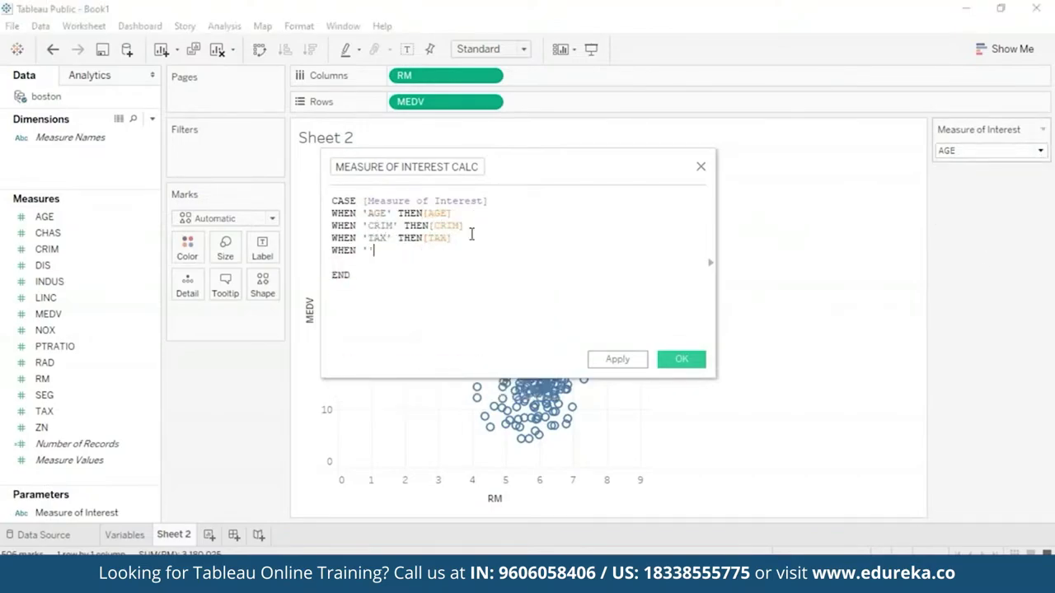
# Step: Add WHEN branches for 'PTRATIO' and 'RAD' returning [PTRATIO] and [RAD], and save the calculated field
pyautogui.press('Return')
pyautogui.write("WHEN 'PTRATIO'  THEN[PTRATIO]")
pyautogui.press('Return')
pyautogui.write("WHEN 'RAD' THEN [RAD]")
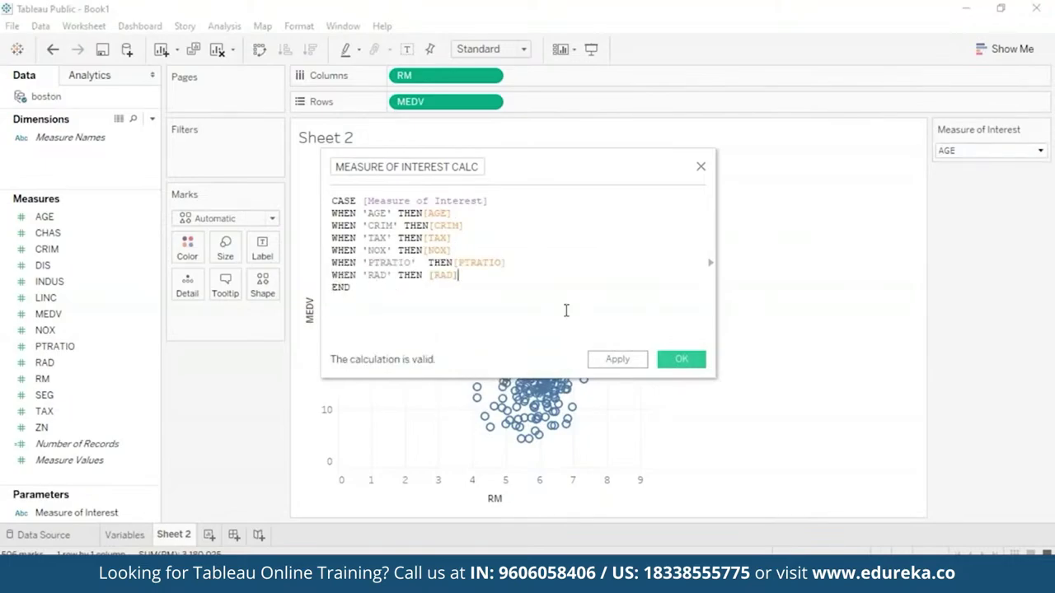
pyautogui.click(614, 360)
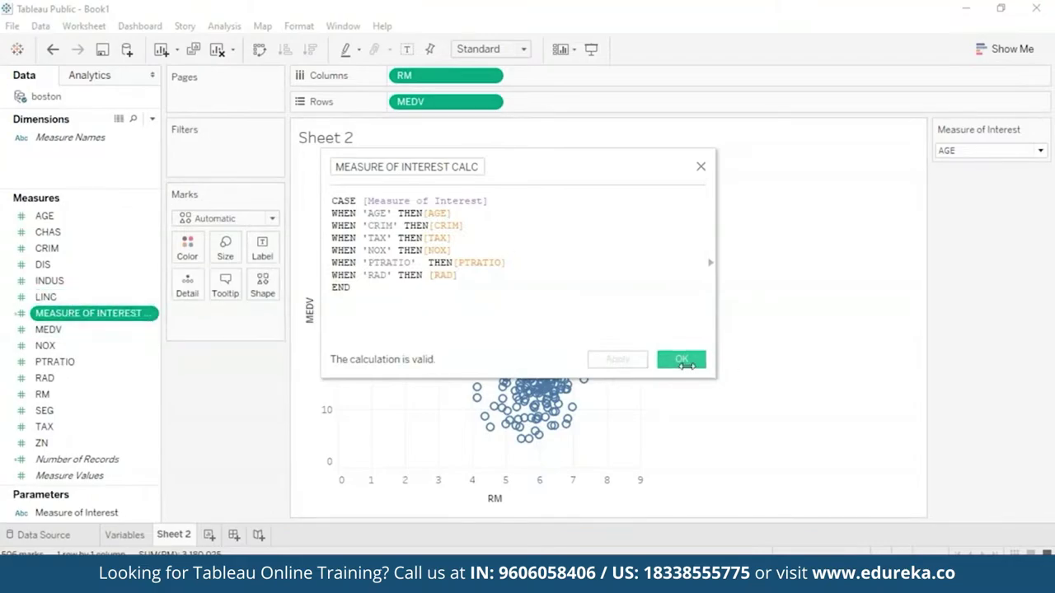
pyautogui.click(685, 362)
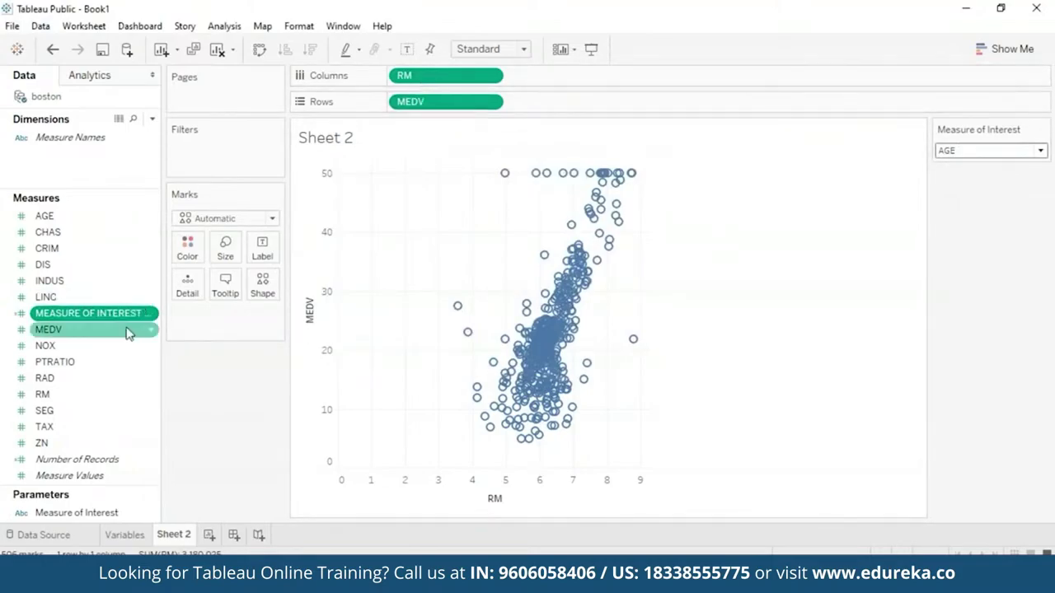
# Step: Replace RM with MEASURE OF INTEREST CALC as the column field of Sheet 2
pyautogui.moveTo(122, 313); pyautogui.dragTo(626, 73)
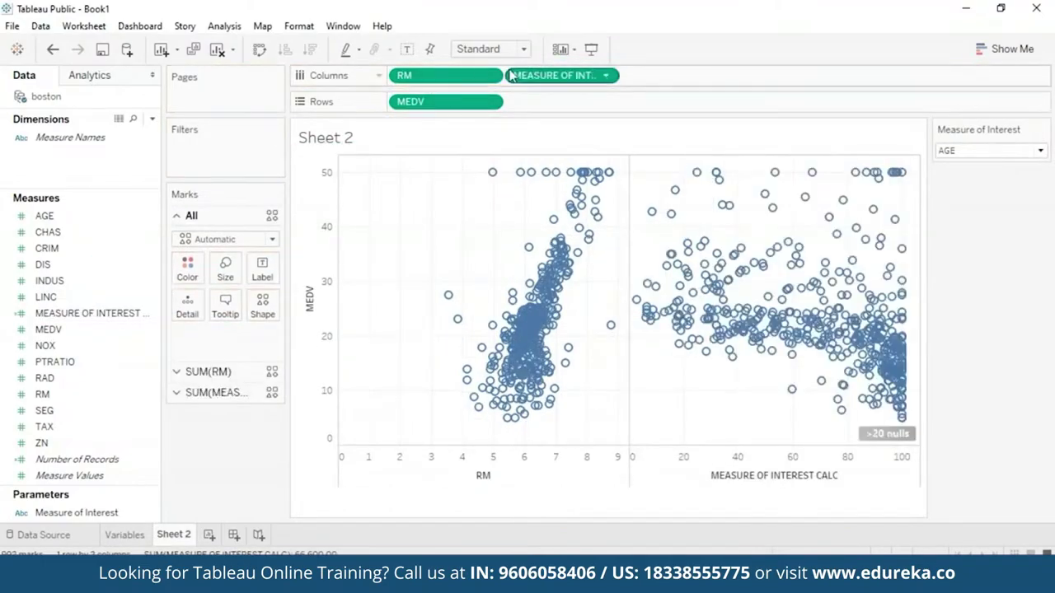
pyautogui.click(491, 75)
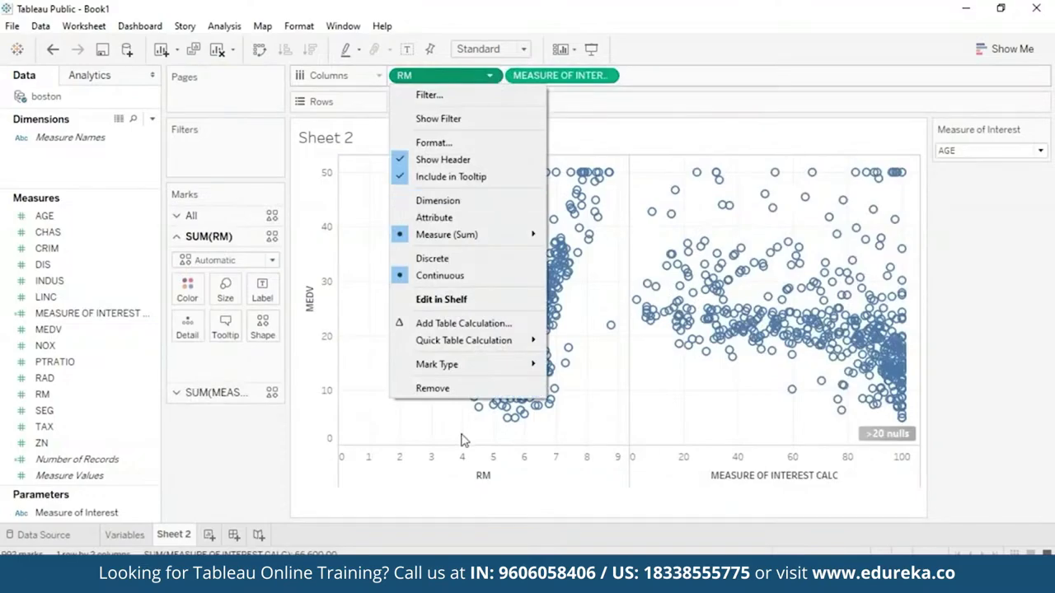
pyautogui.click(462, 388)
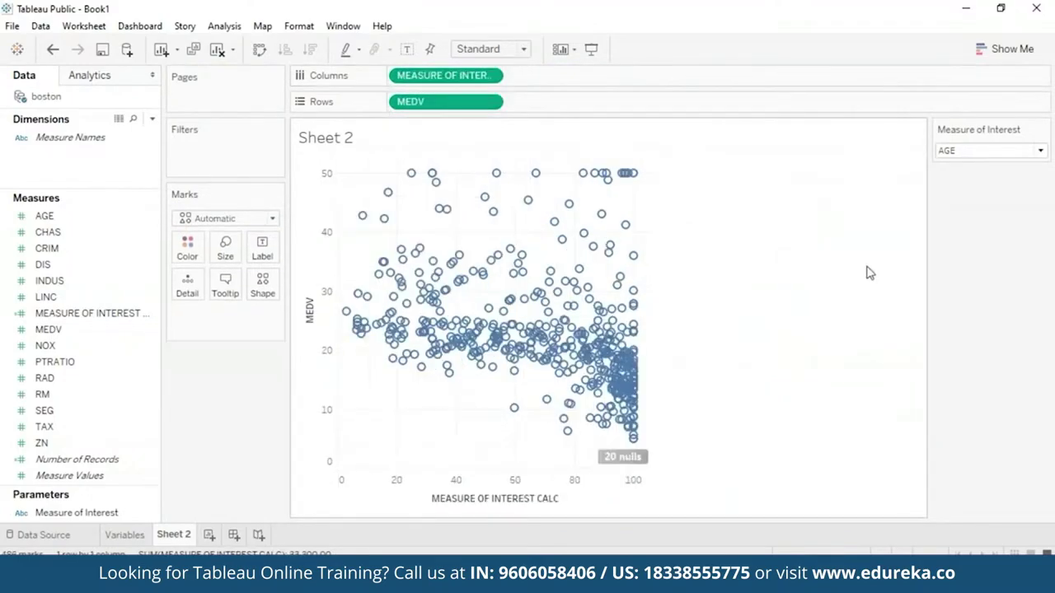
# Step: Change the aggregation of both MEDV and MEASURE OF INTEREST CALC to Average
pyautogui.click(489, 102)
pyautogui.moveTo(537, 264)
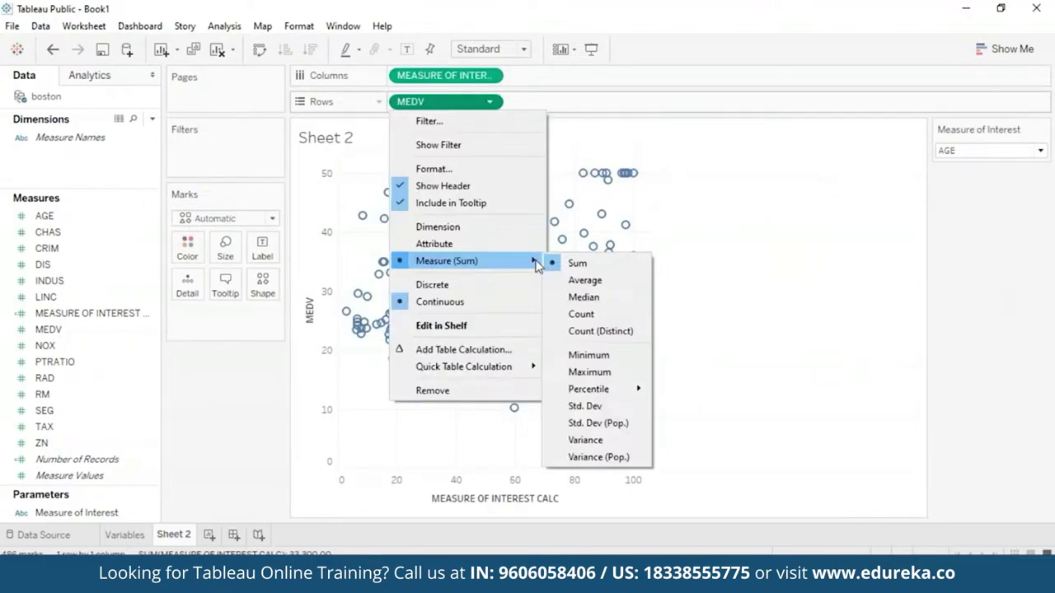
pyautogui.click(612, 286)
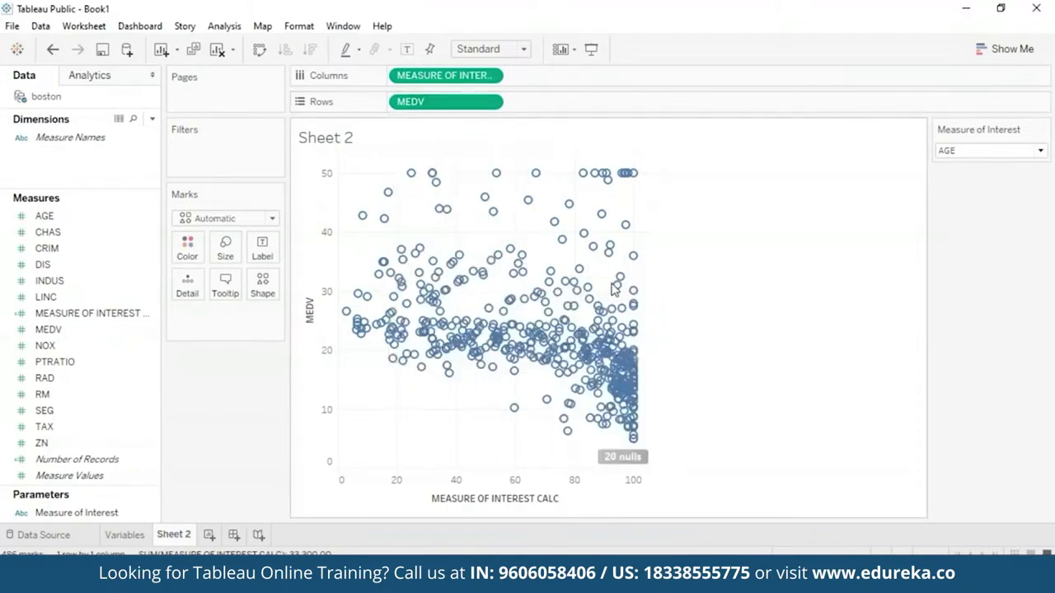
pyautogui.click(489, 75)
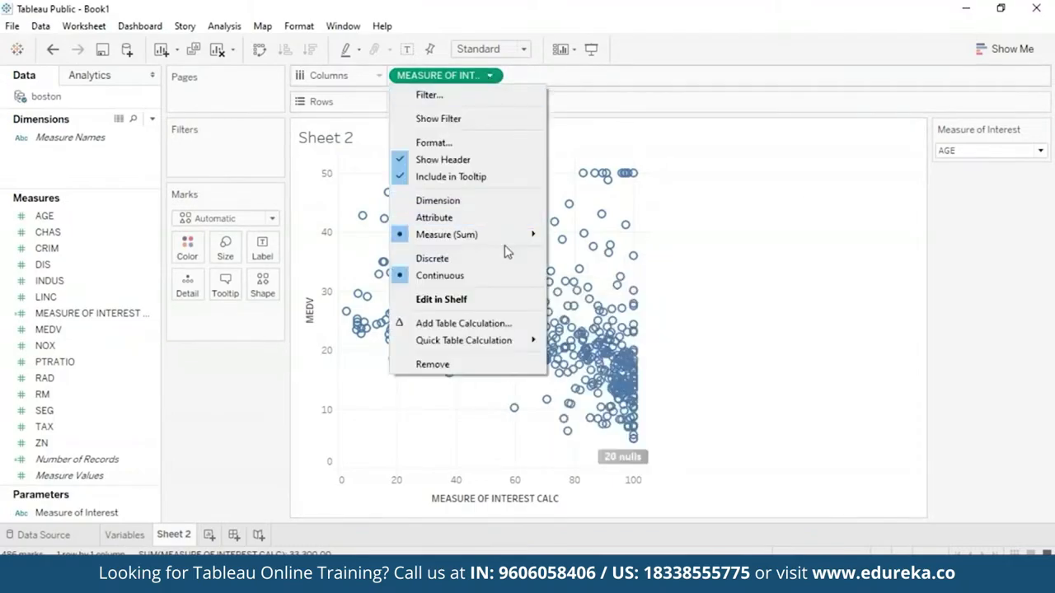
pyautogui.moveTo(511, 238)
pyautogui.click(584, 258)
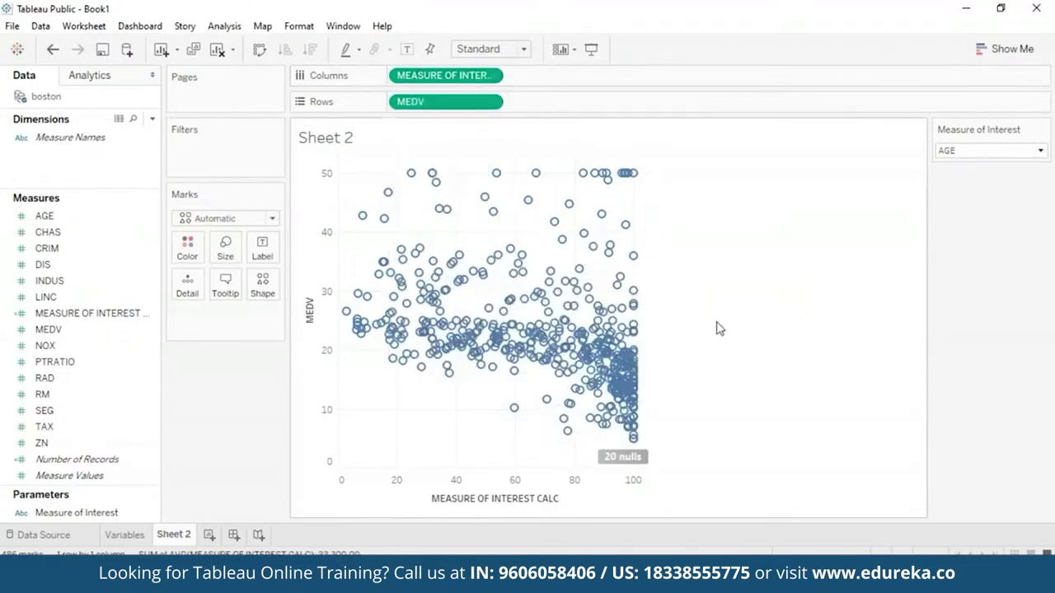
# Step: Examine the scatter plot with Measure of Interest switched to TAX, CRIM, RAD and PTRATIO in turn
pyautogui.click(1040, 151)
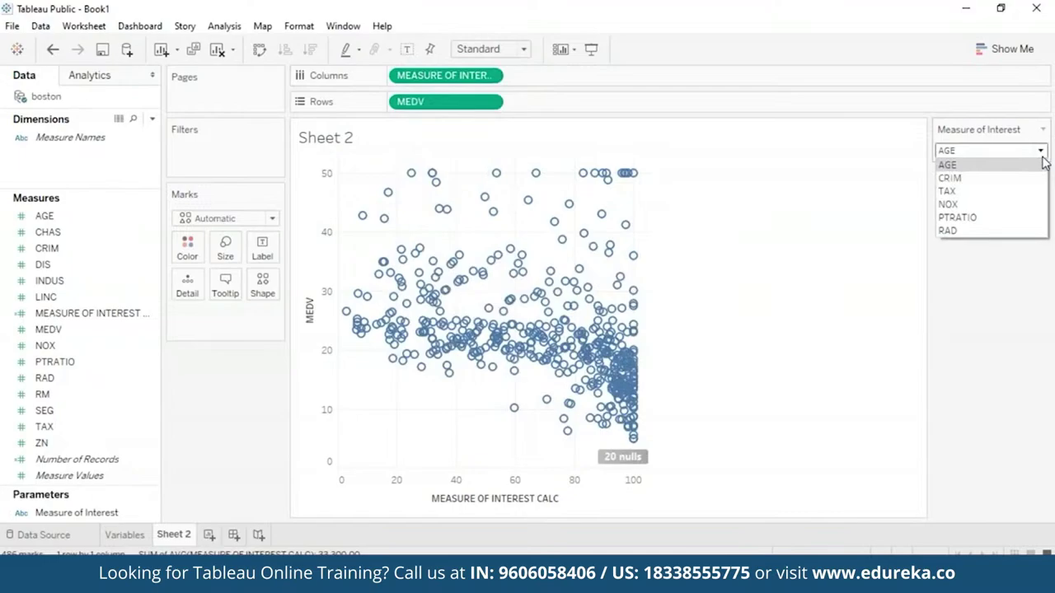
pyautogui.click(984, 190)
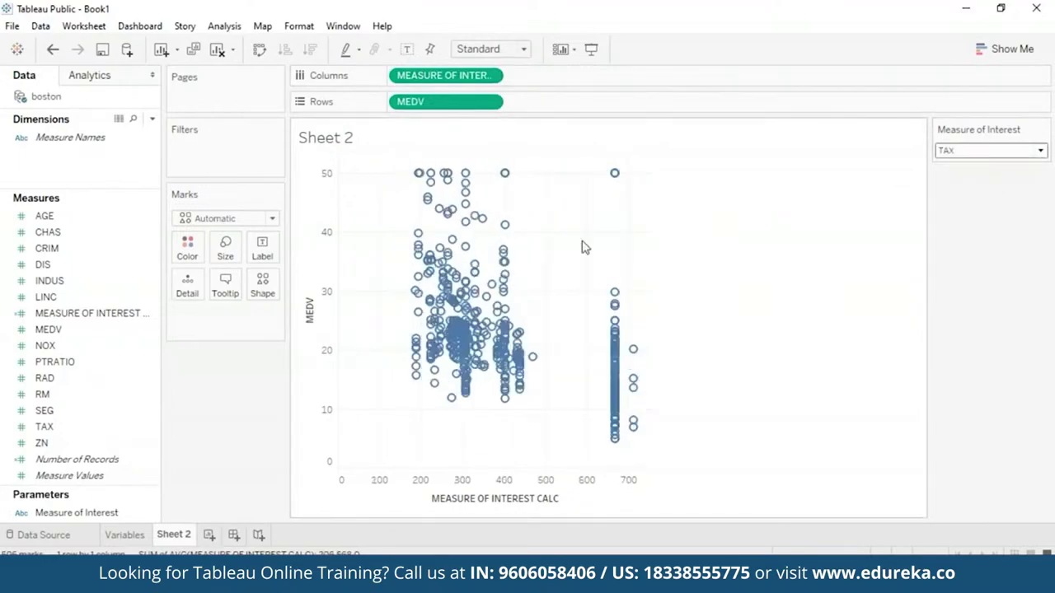
pyautogui.click(1041, 151)
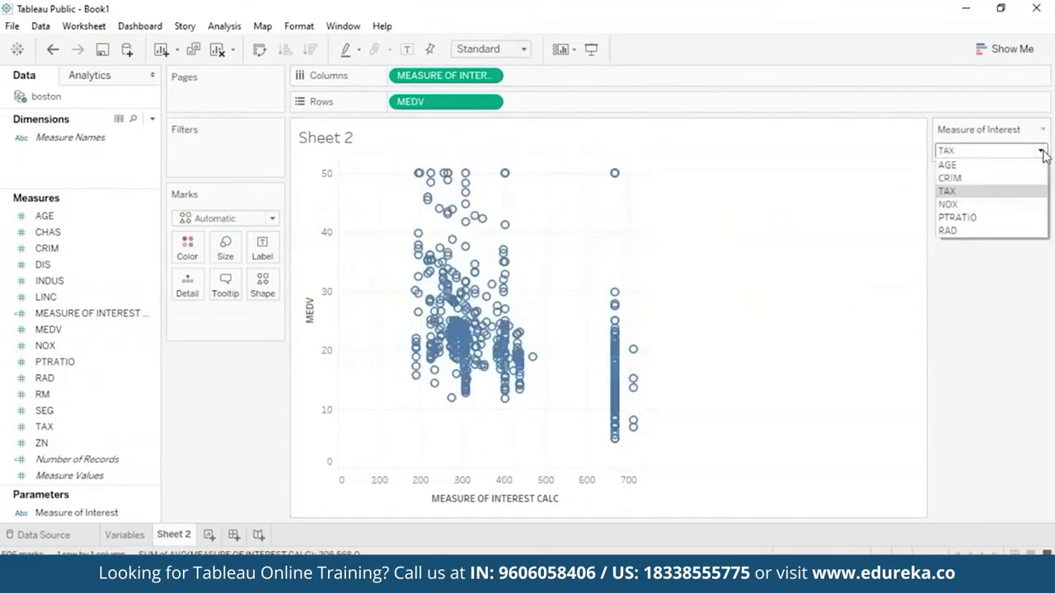
pyautogui.click(961, 179)
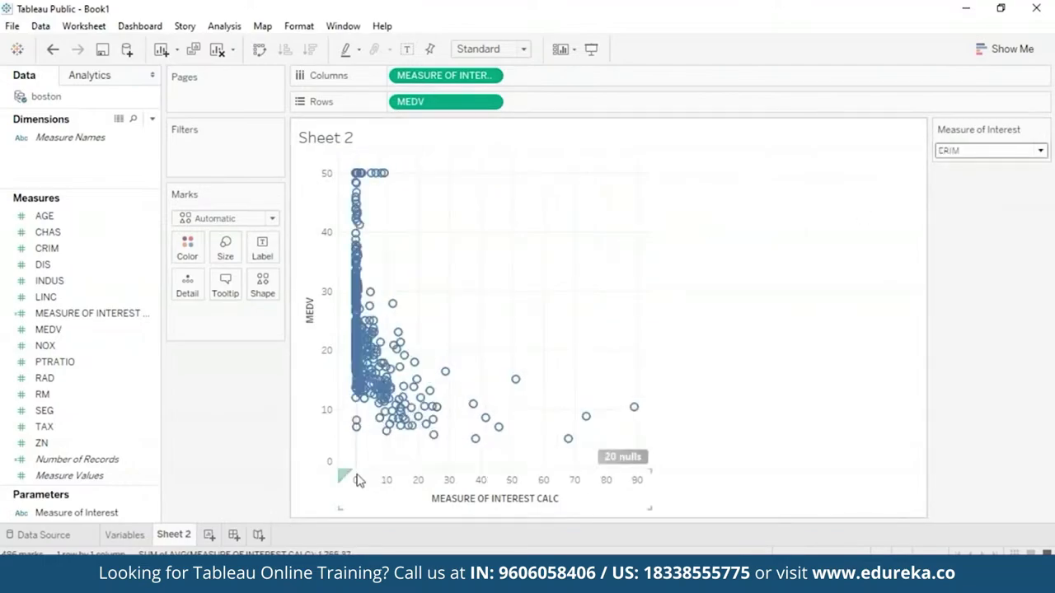
pyautogui.moveTo(363, 371)
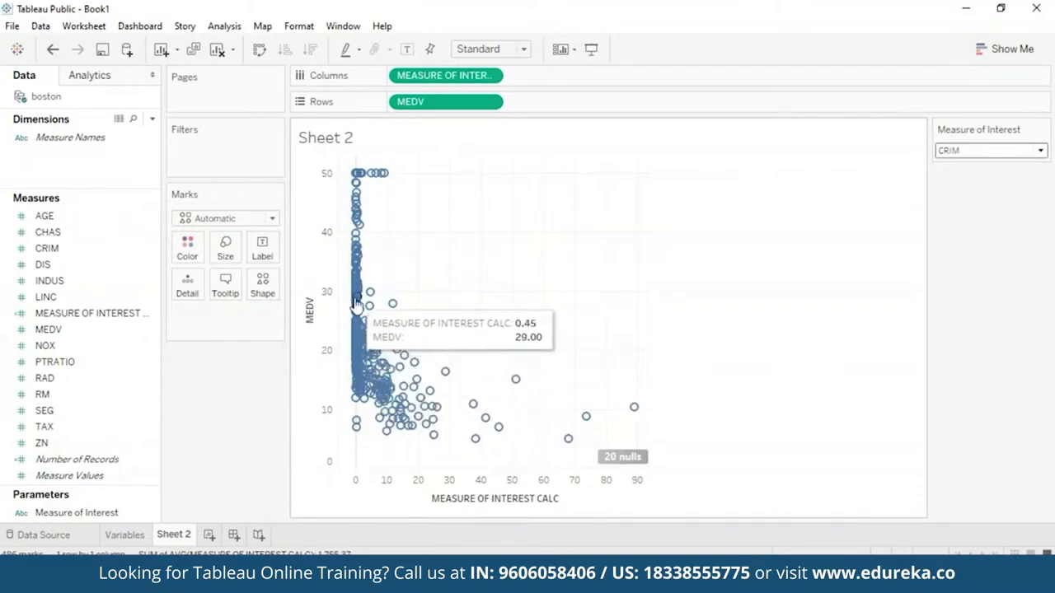
pyautogui.moveTo(357, 174)
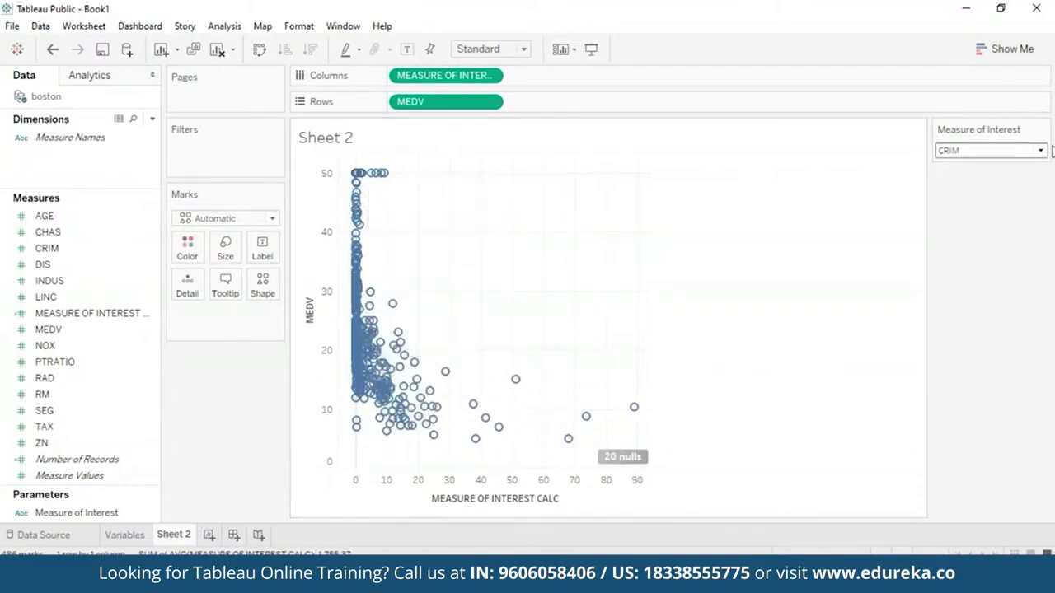
pyautogui.click(1042, 153)
pyautogui.click(993, 231)
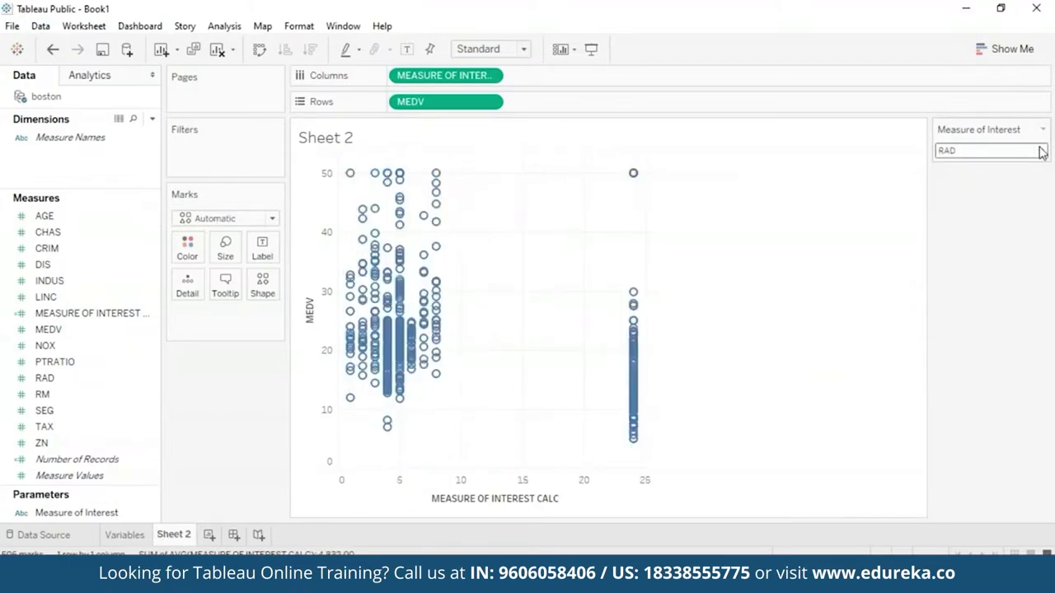
pyautogui.click(1040, 152)
pyautogui.click(999, 216)
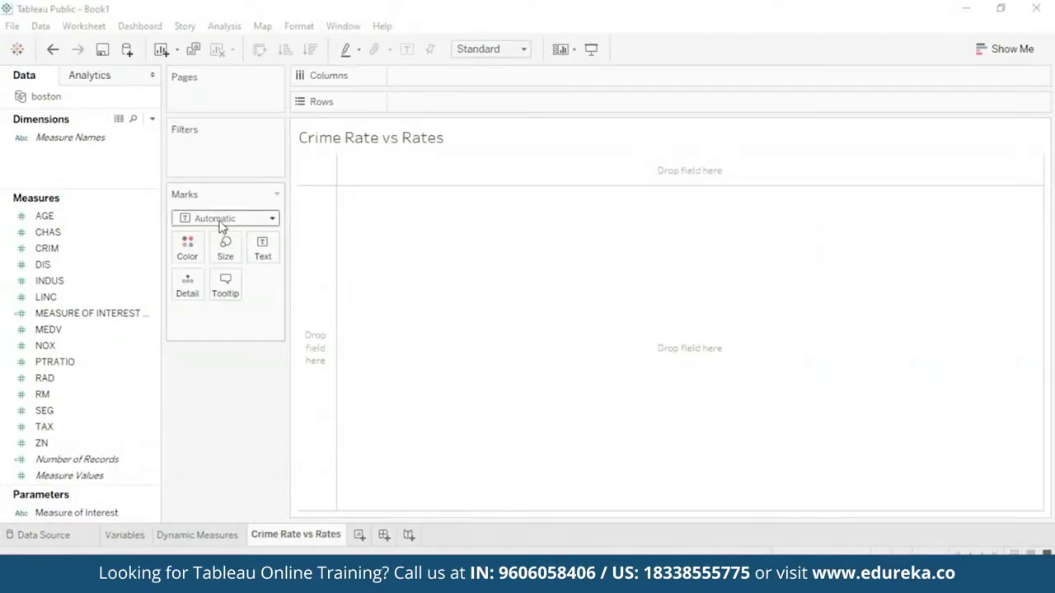
# Step: Create a binned field from CRIM with a bin size of 3
pyautogui.click(85, 251)
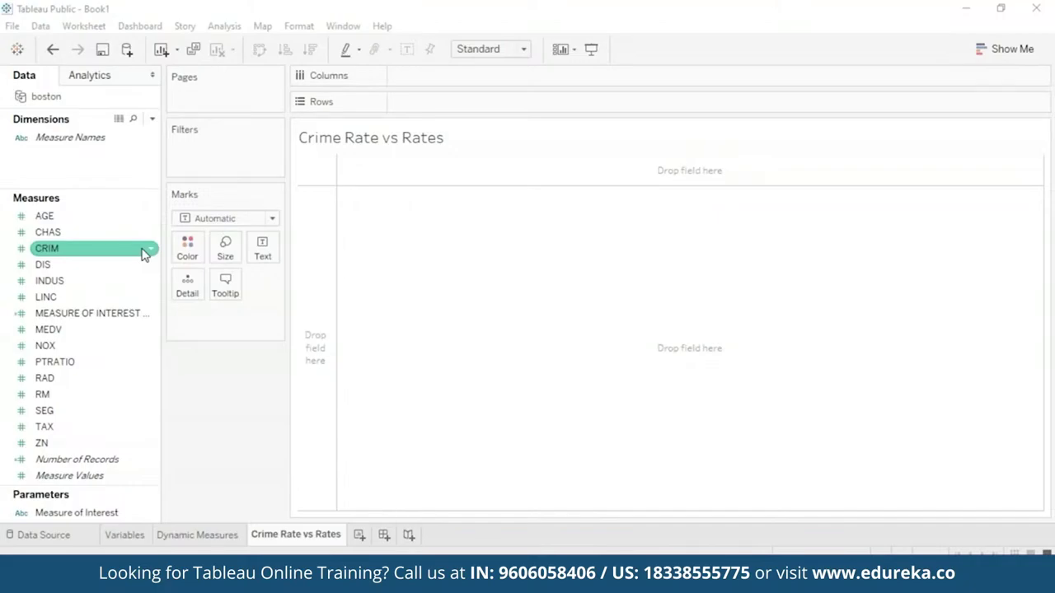
pyautogui.rightClick(141, 253)
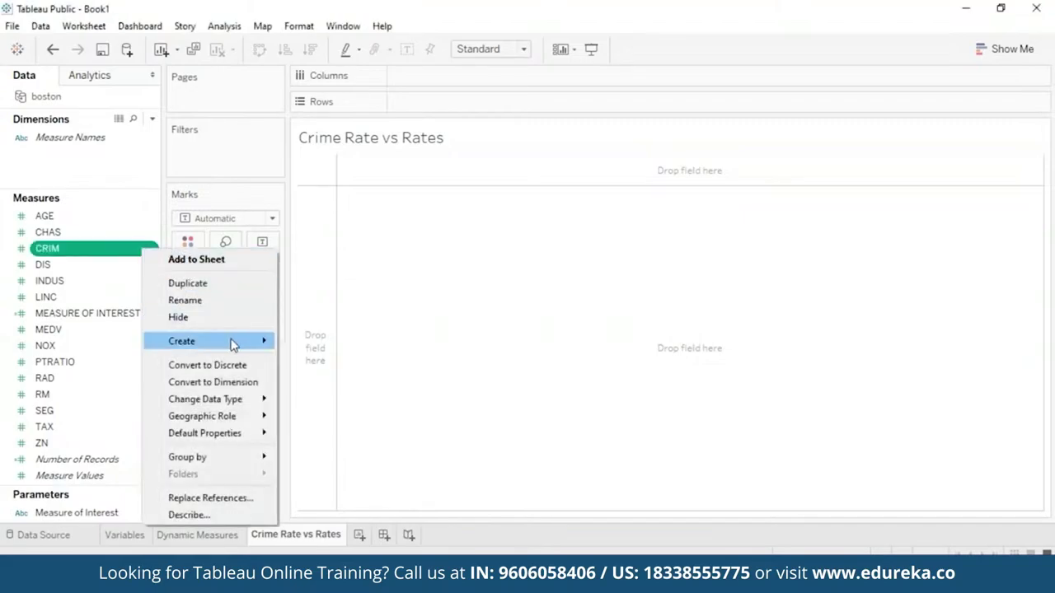
pyautogui.moveTo(233, 346)
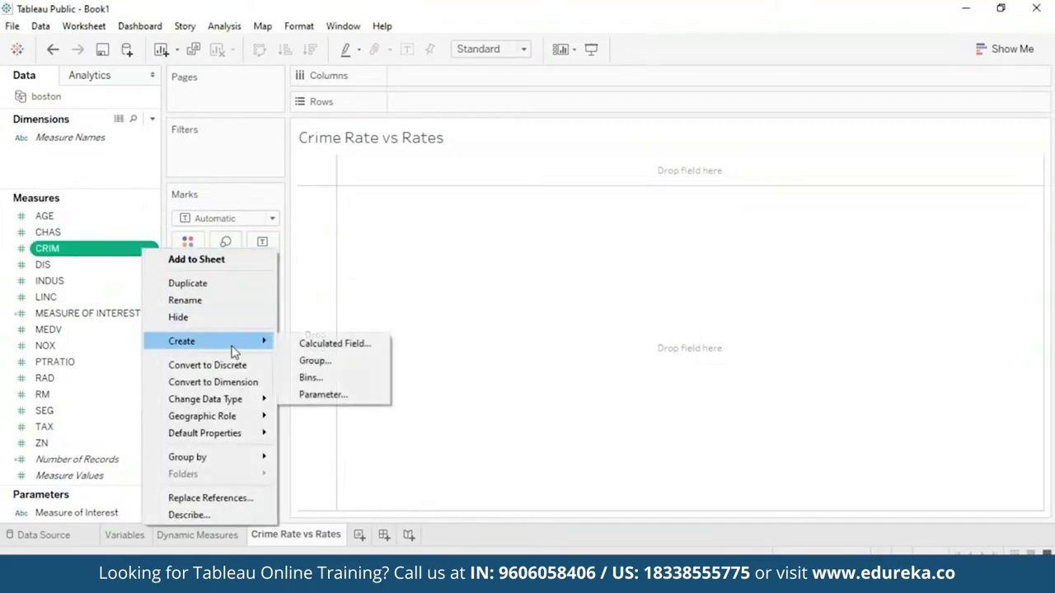
pyautogui.click(361, 383)
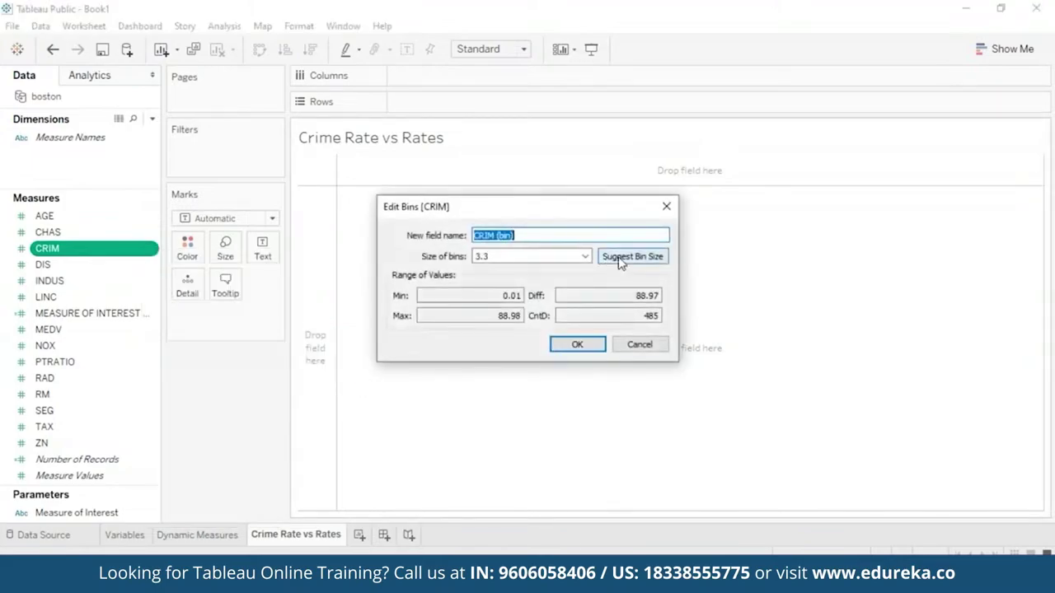
pyautogui.click(501, 256)
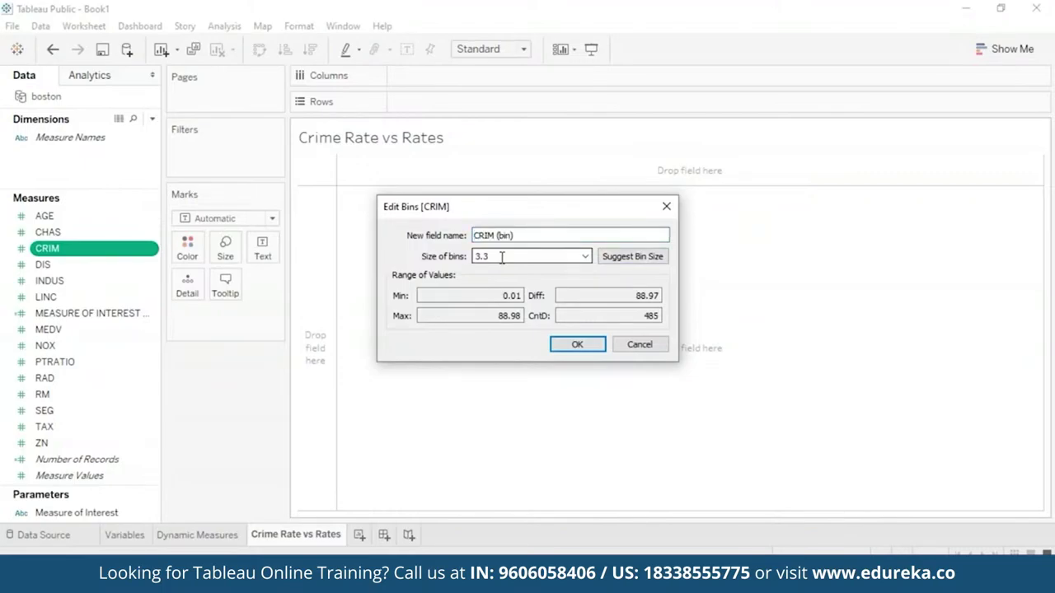
pyautogui.press('BackSpace')
pyautogui.press('BackSpace')
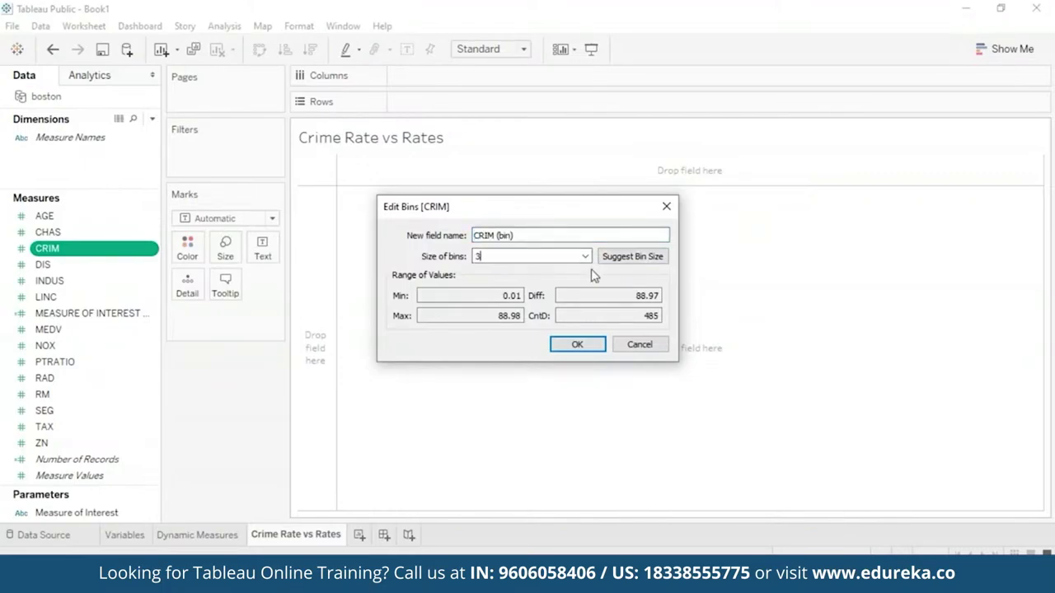
pyautogui.click(579, 346)
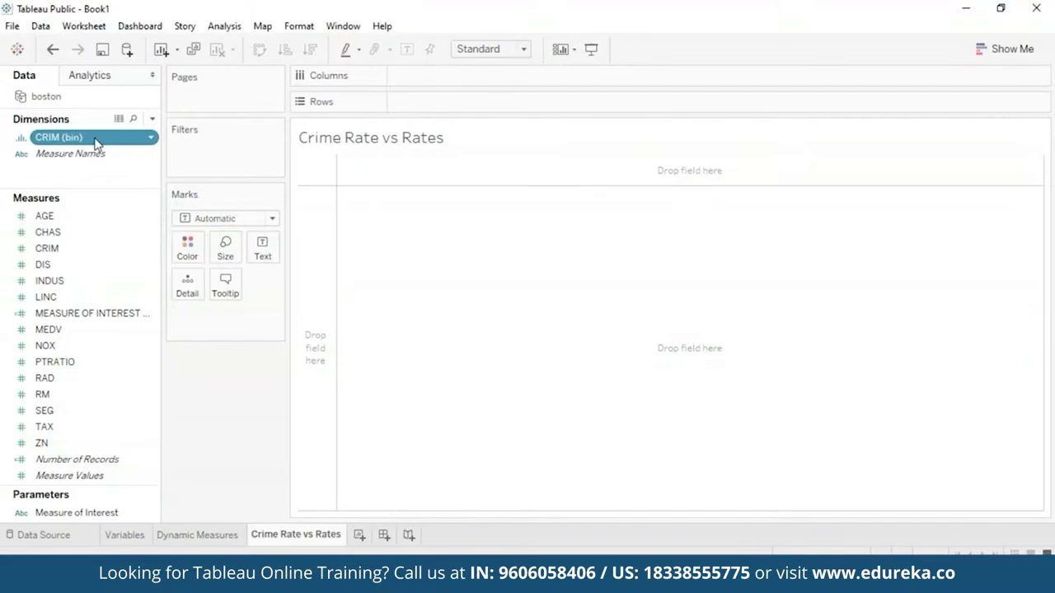
# Step: Plot MEDV as rows against CRIM (bin) as columns on the Crime Rate vs Rates sheet
pyautogui.moveTo(95, 142); pyautogui.dragTo(462, 83)
pyautogui.click(48, 232)
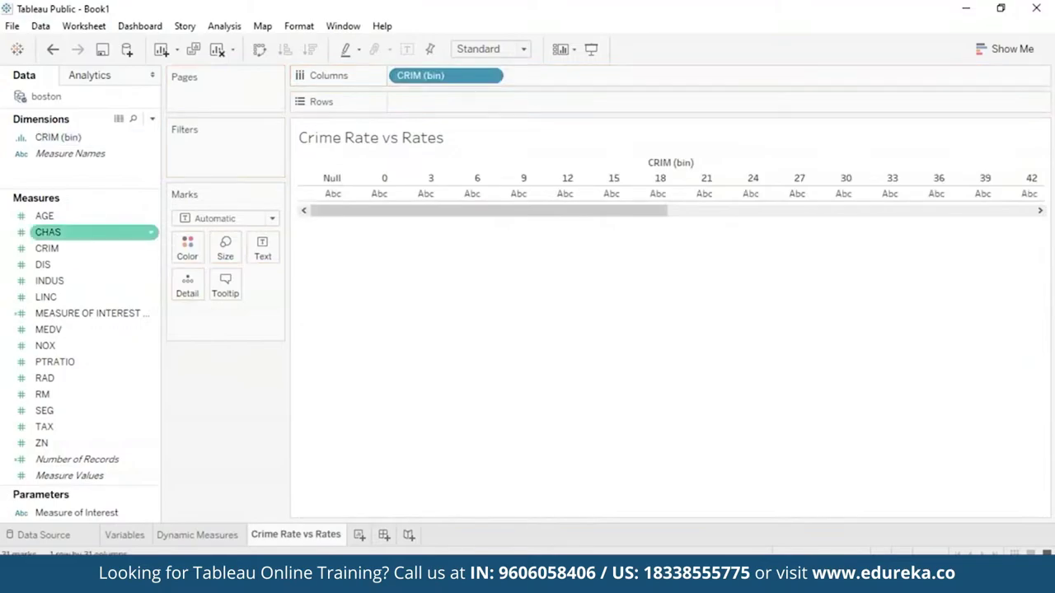
pyautogui.click(71, 329)
pyautogui.moveTo(71, 329); pyautogui.dragTo(426, 98)
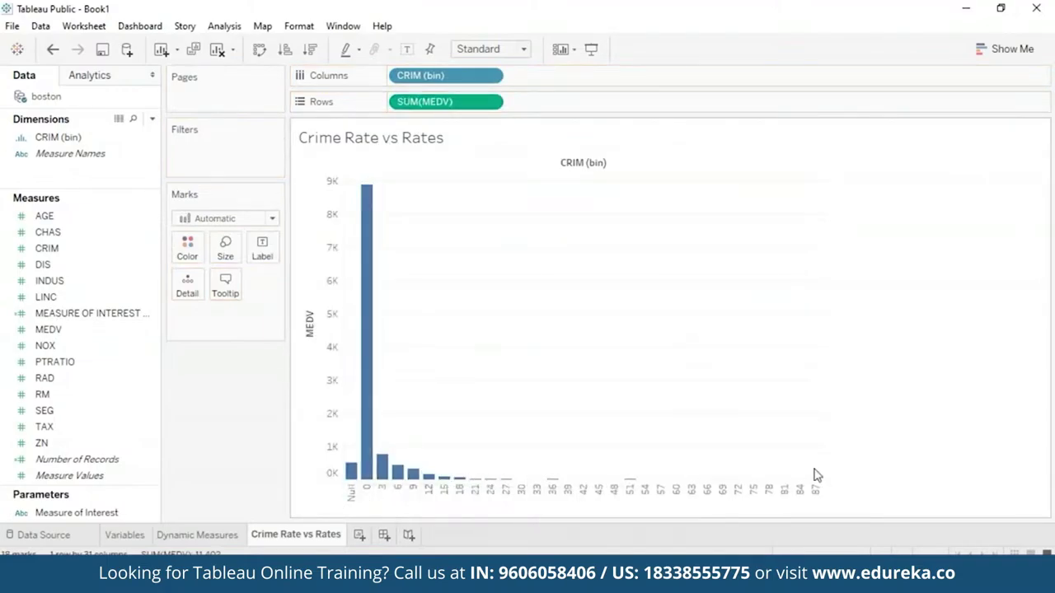
# Step: Exclude the Null bin from the CRIM (bin) bar chart
pyautogui.moveTo(352, 481)
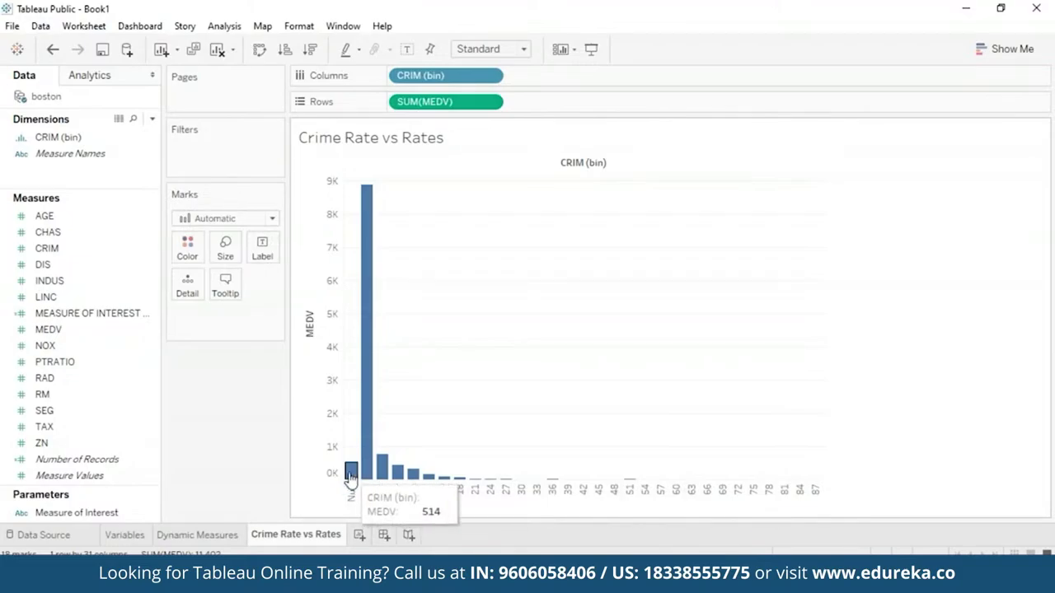
pyautogui.rightClick(351, 478)
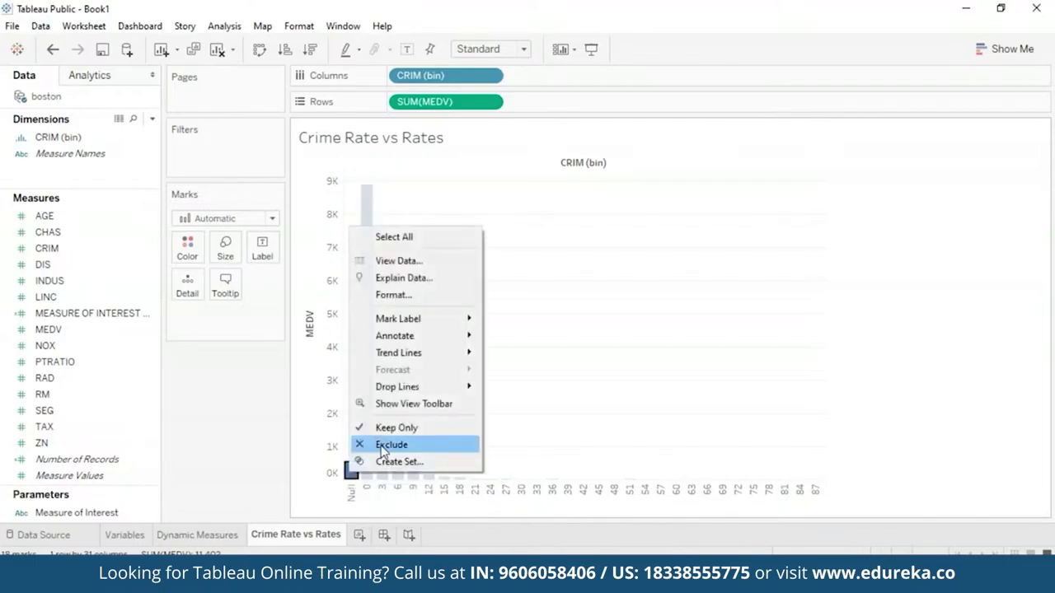
pyautogui.click(391, 445)
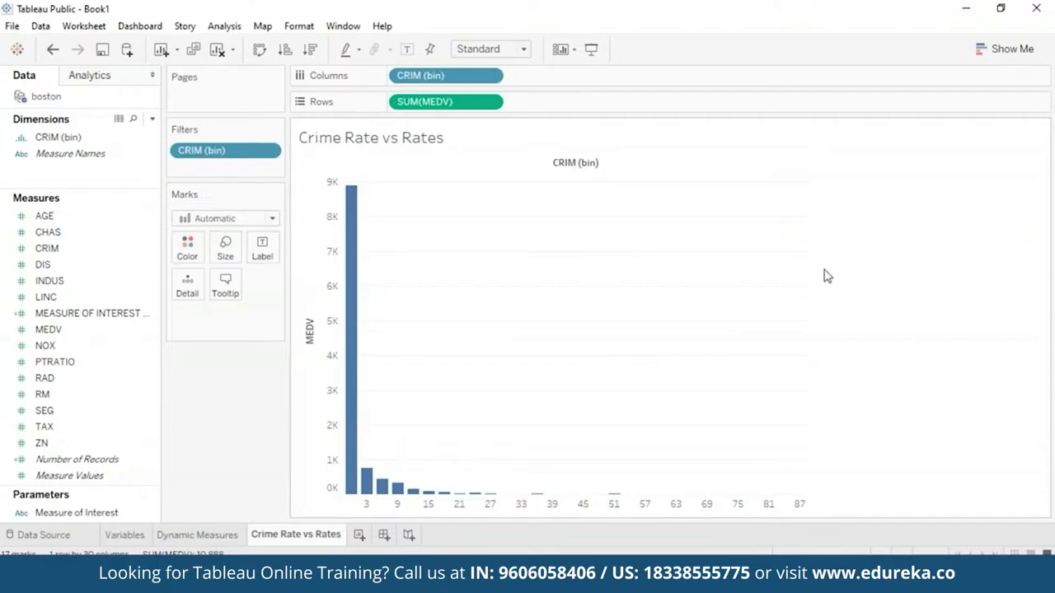
# Step: Convert the chart to a box-and-whisker plot with CRIM (bin) as the column field and MEDV treated as a dimension
pyautogui.click(1013, 51)
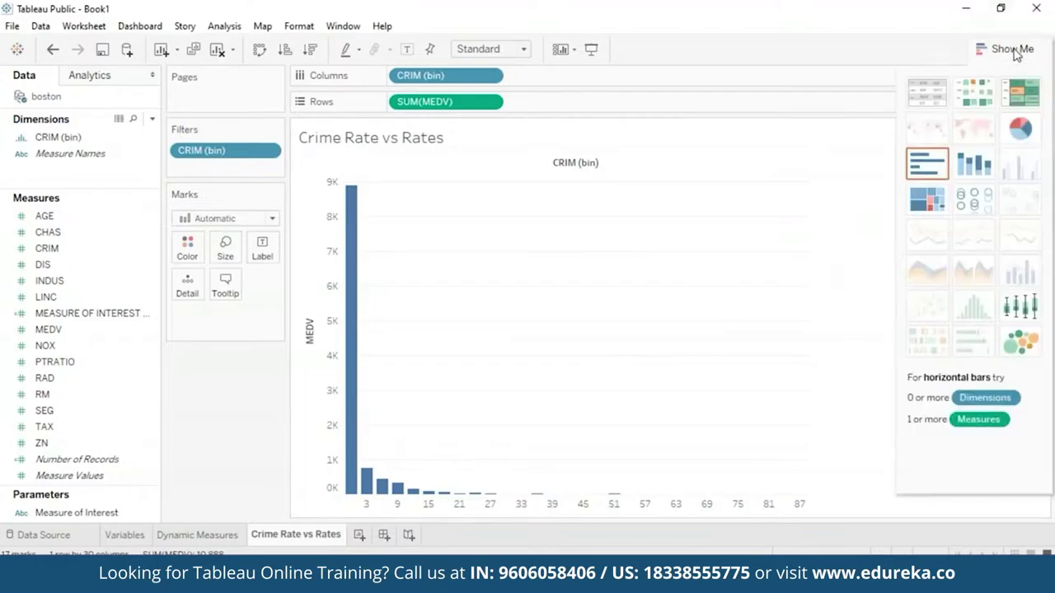
pyautogui.click(1015, 324)
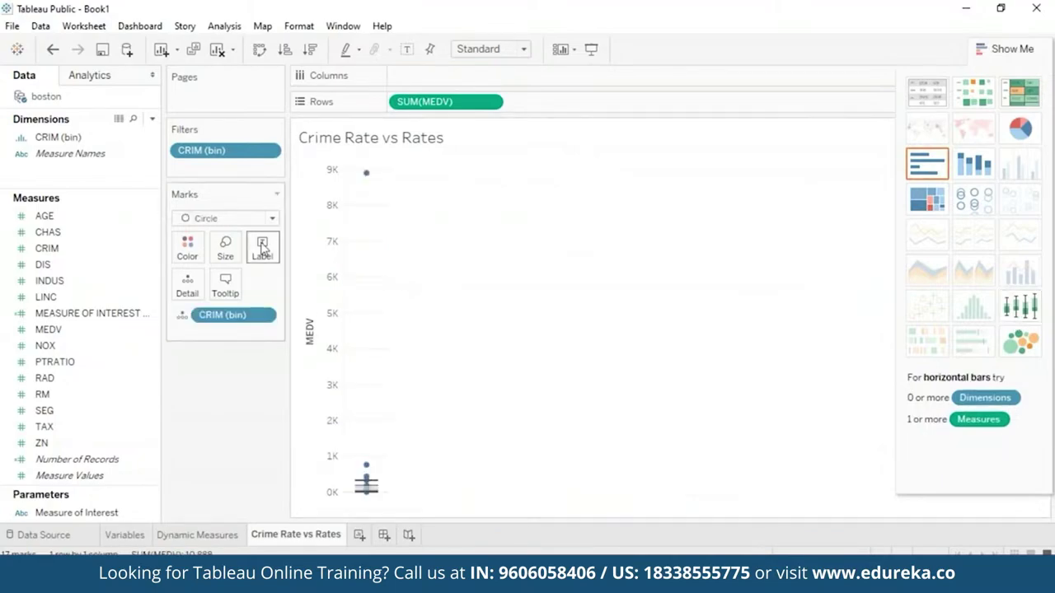
pyautogui.moveTo(231, 314); pyautogui.dragTo(458, 76)
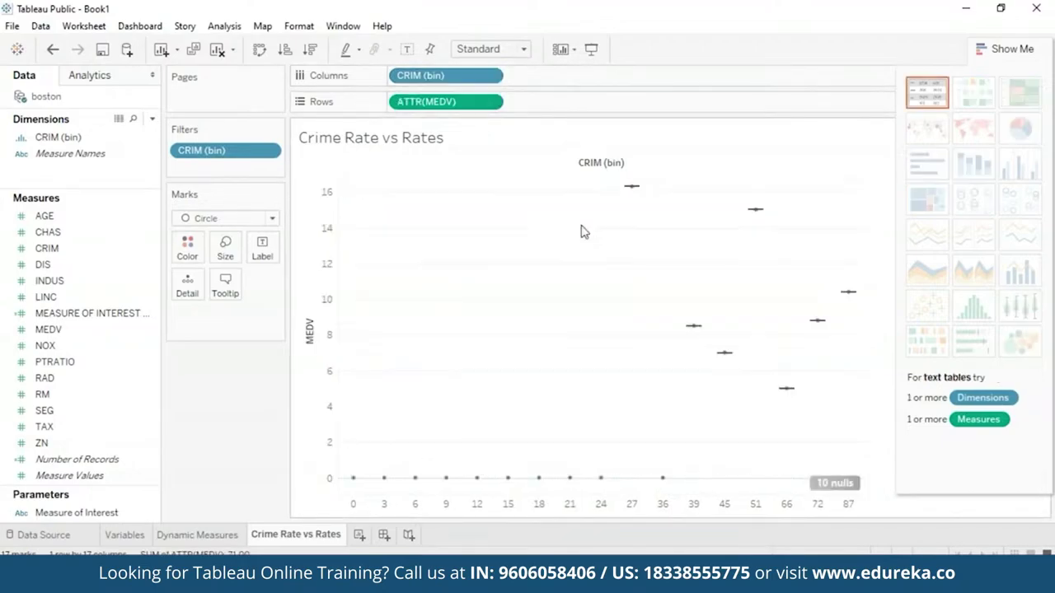
pyautogui.click(490, 103)
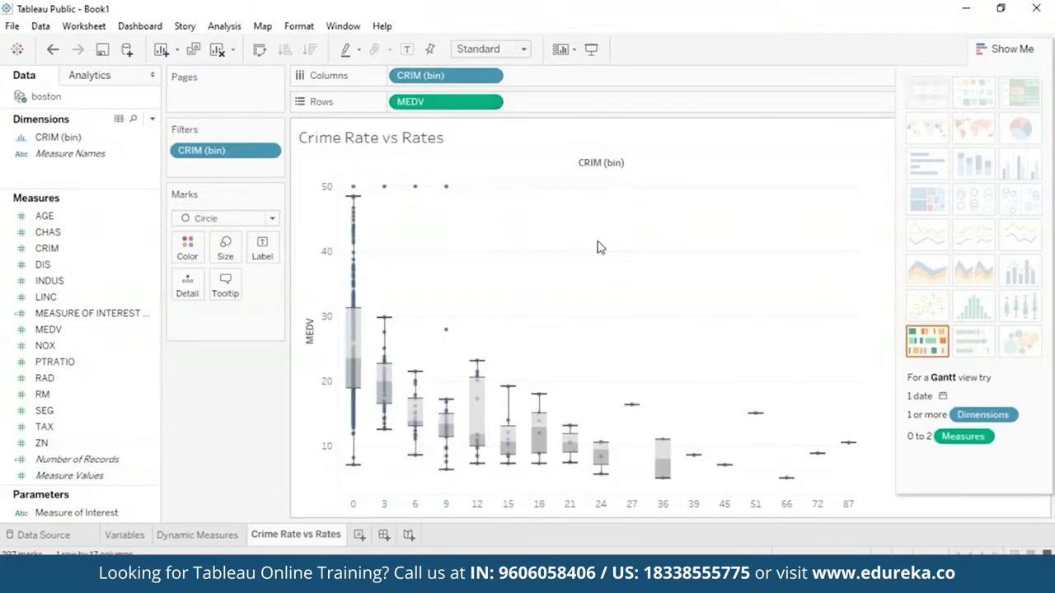
pyautogui.click(995, 47)
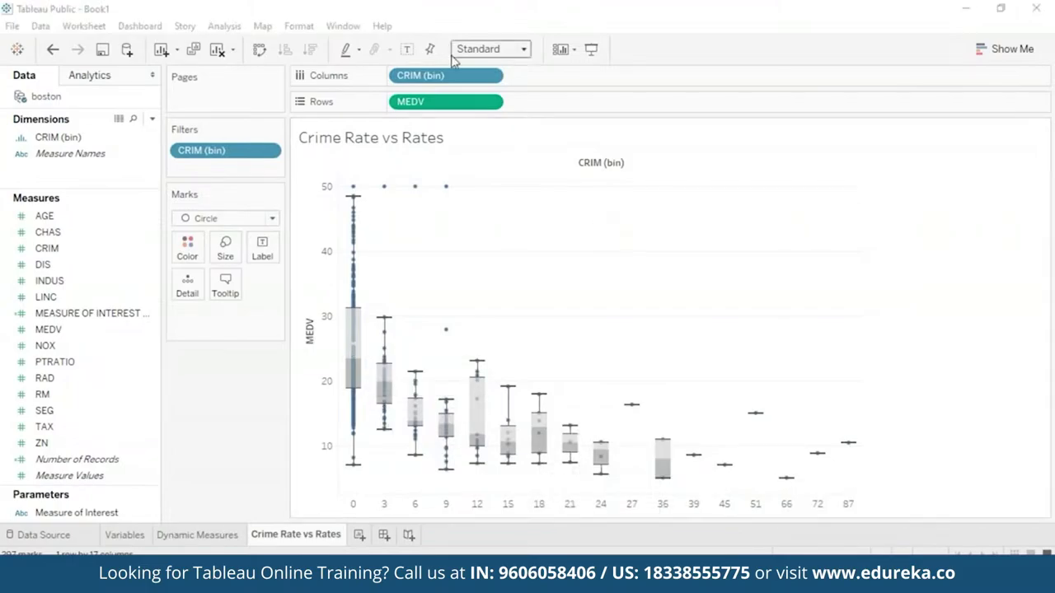
pyautogui.click(491, 102)
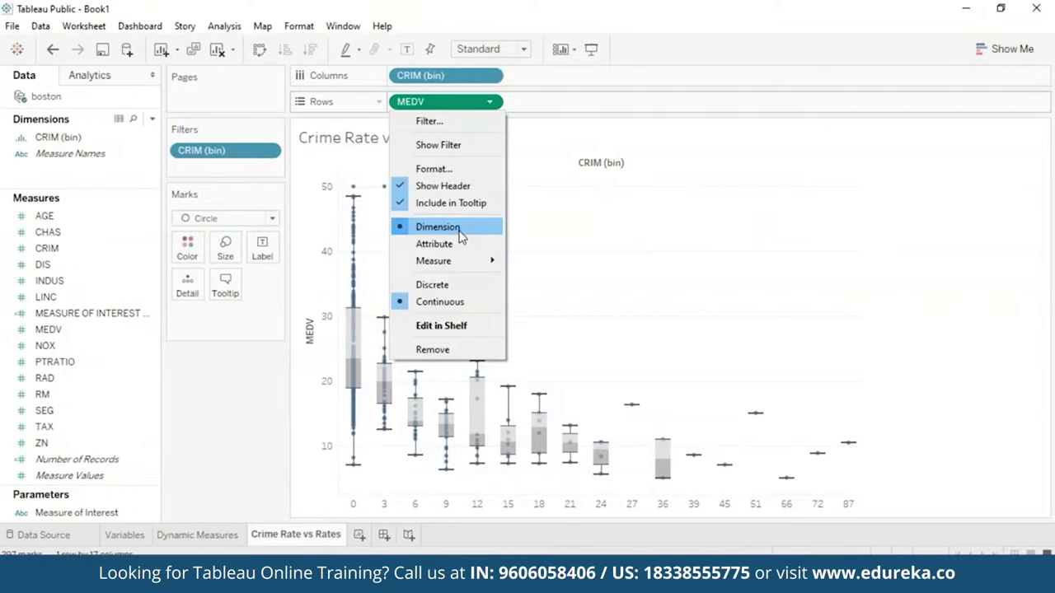
pyautogui.moveTo(493, 264)
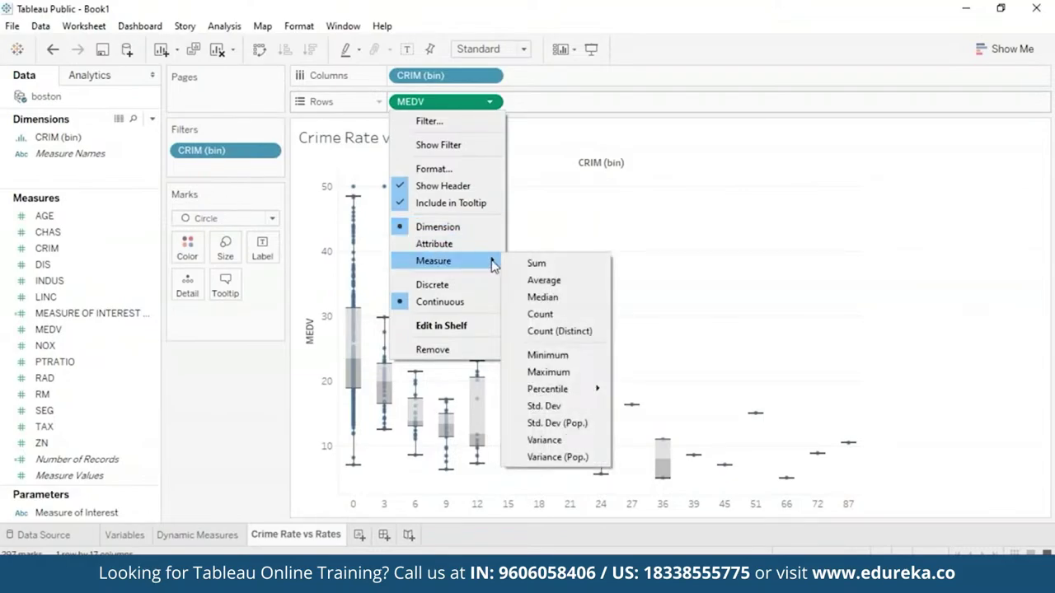
pyautogui.click(685, 276)
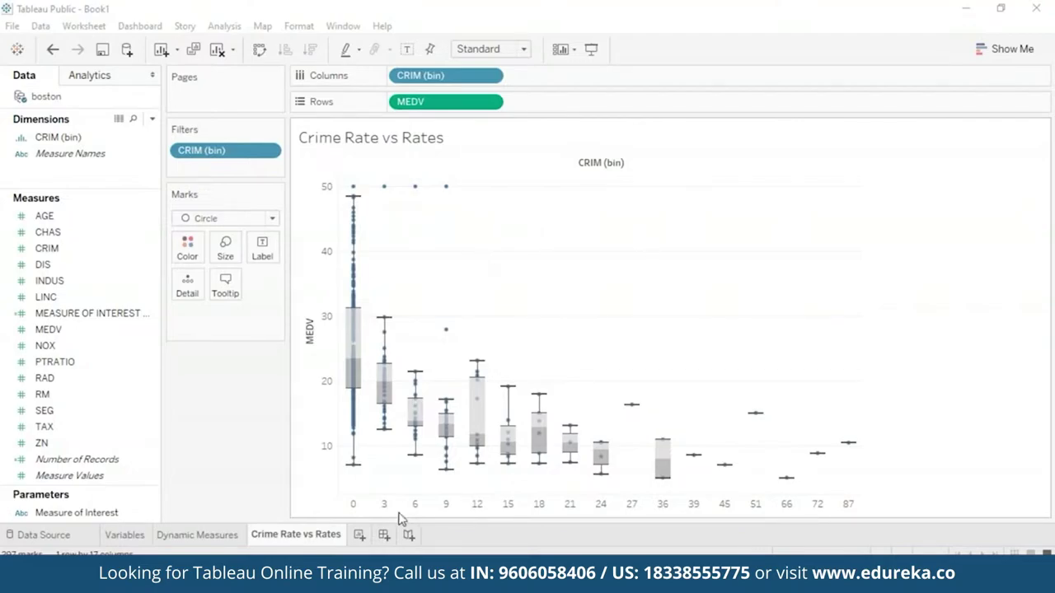
# Step: Add a new worksheet and rename it Metrics
pyautogui.click(360, 534)
pyautogui.rightClick(360, 545)
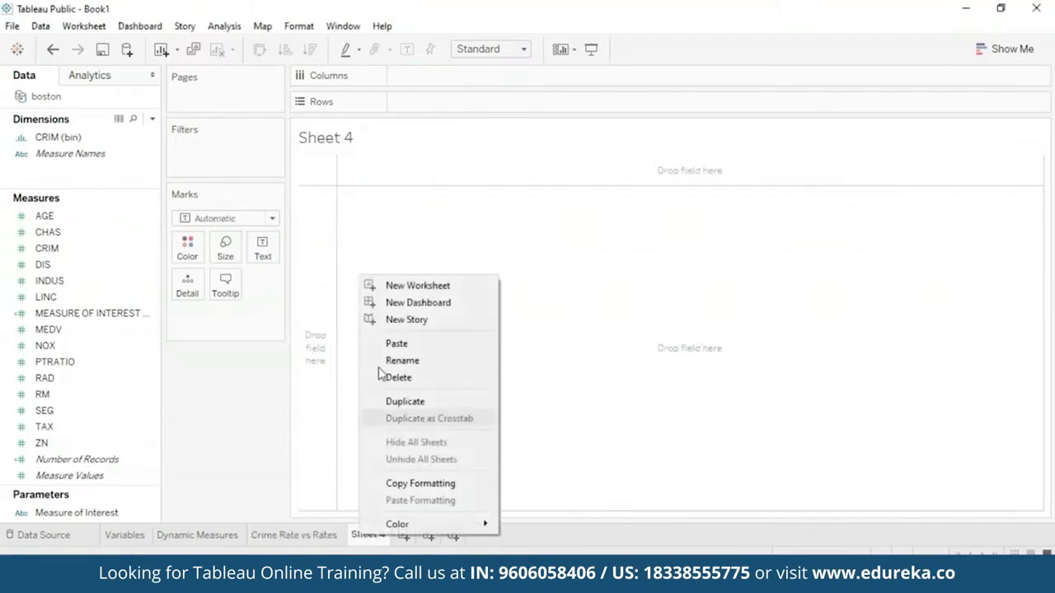
pyautogui.click(442, 361)
pyautogui.write('Metrics')
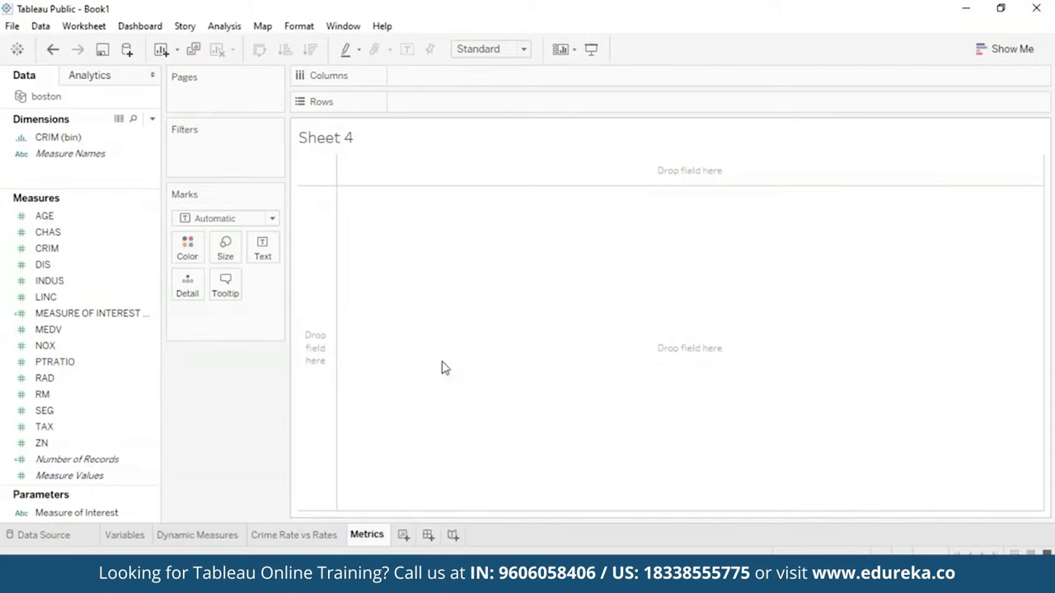
pyautogui.press('Return')
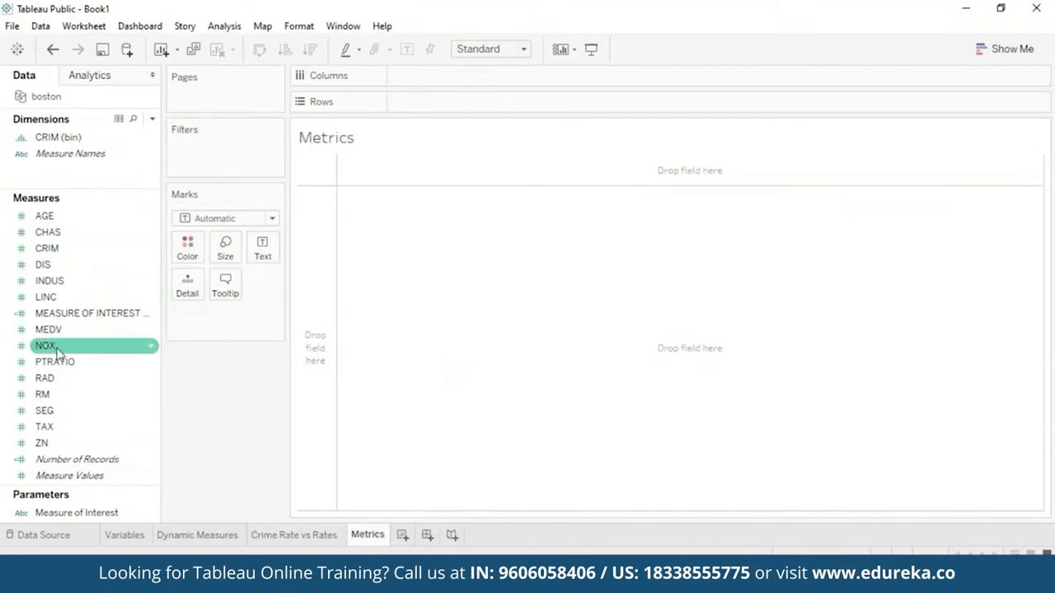
# Step: Build a text table from Measure Names and Measure Values, with the measure names laid out across the columns
pyautogui.moveTo(89, 153); pyautogui.dragTo(464, 76)
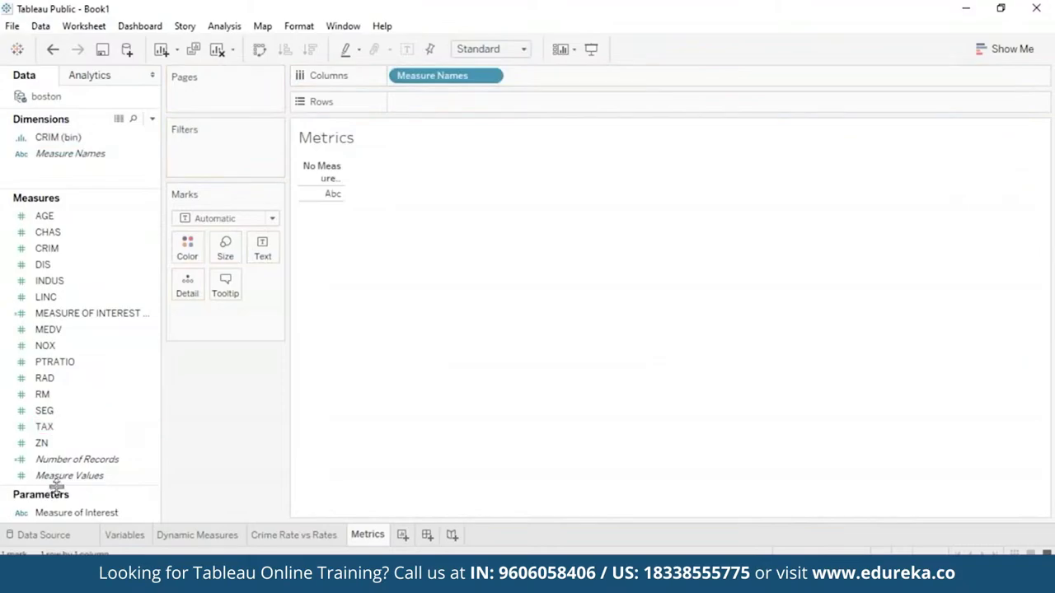
pyautogui.moveTo(71, 478); pyautogui.dragTo(432, 100)
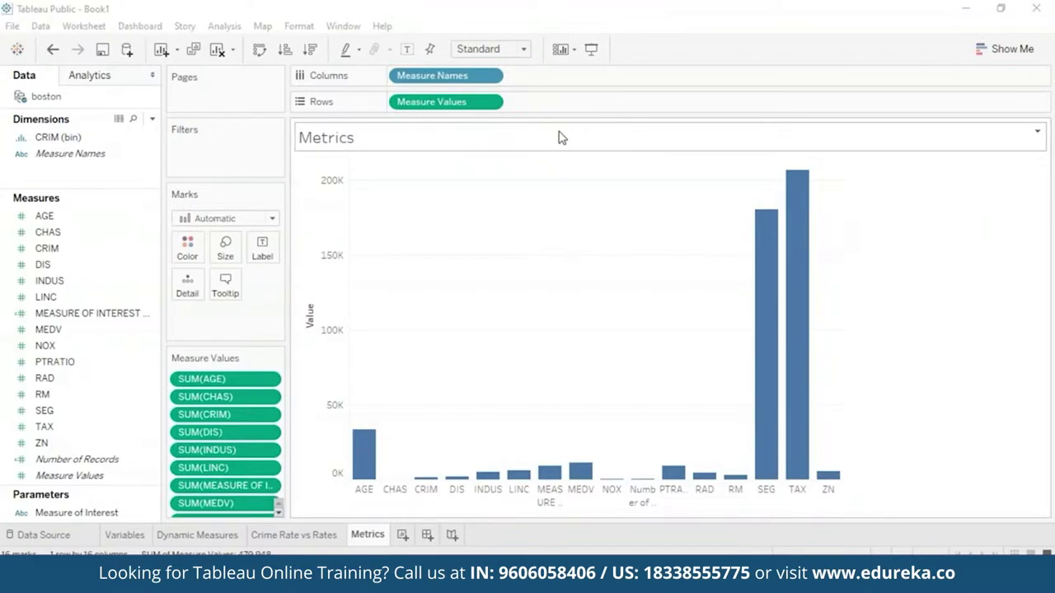
pyautogui.click(1007, 51)
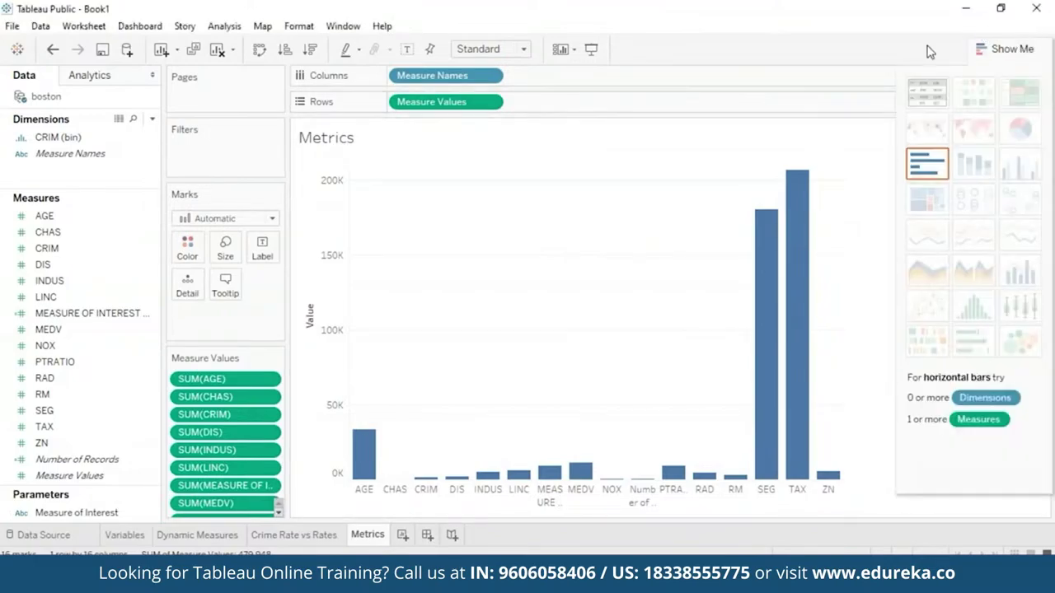
pyautogui.click(921, 99)
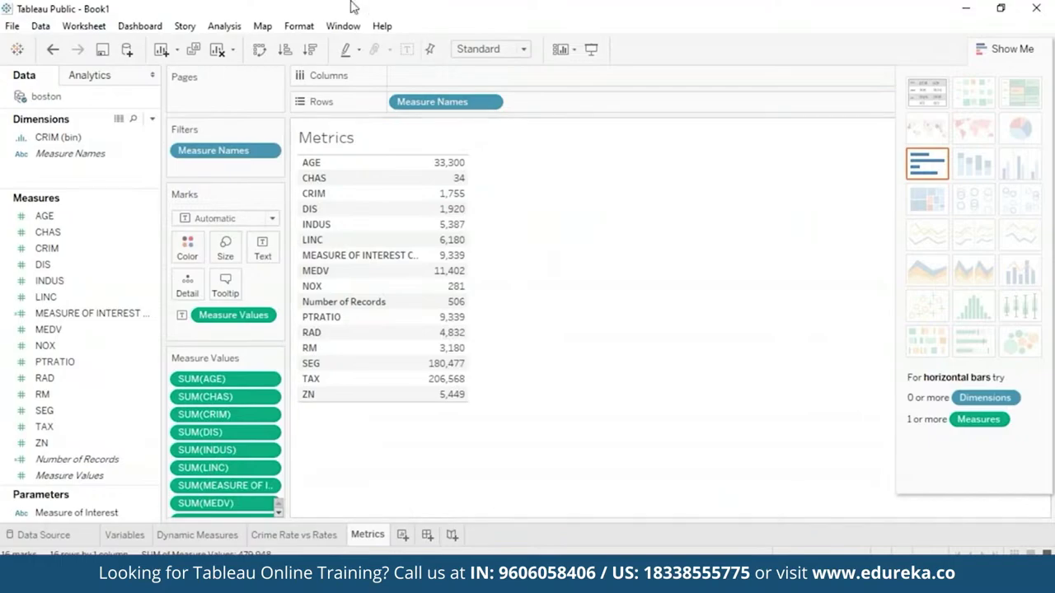
pyautogui.click(260, 50)
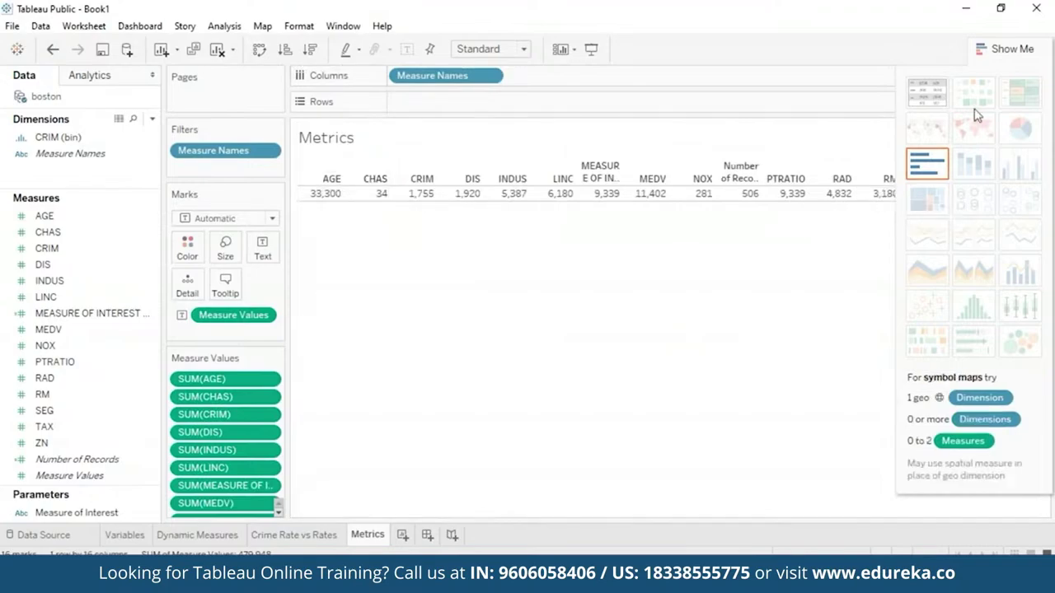
pyautogui.click(1010, 49)
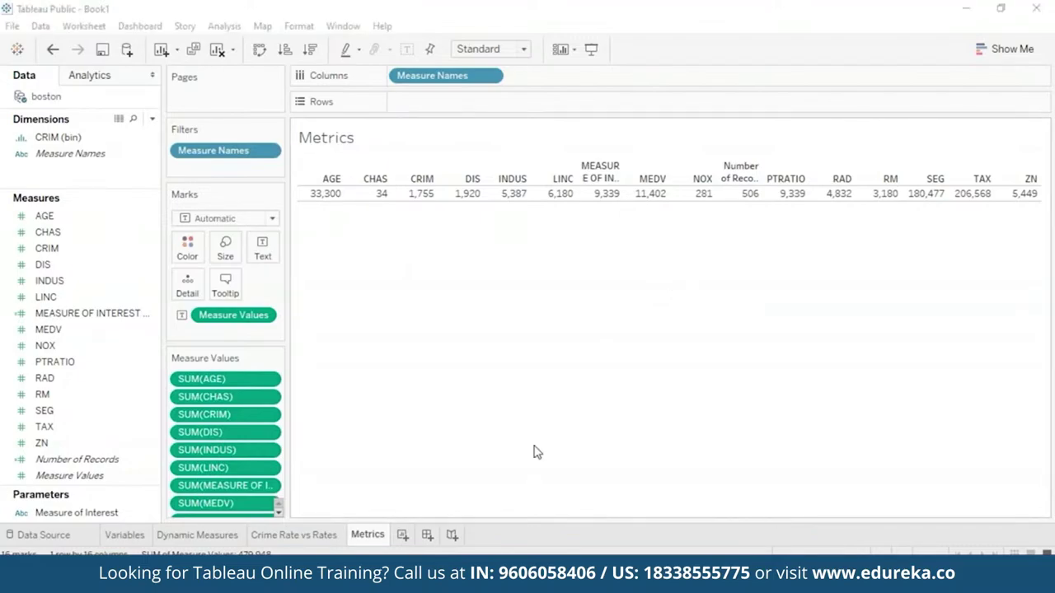
# Step: Change the aggregation of Measure Values in the Metrics table to Average
pyautogui.click(263, 316)
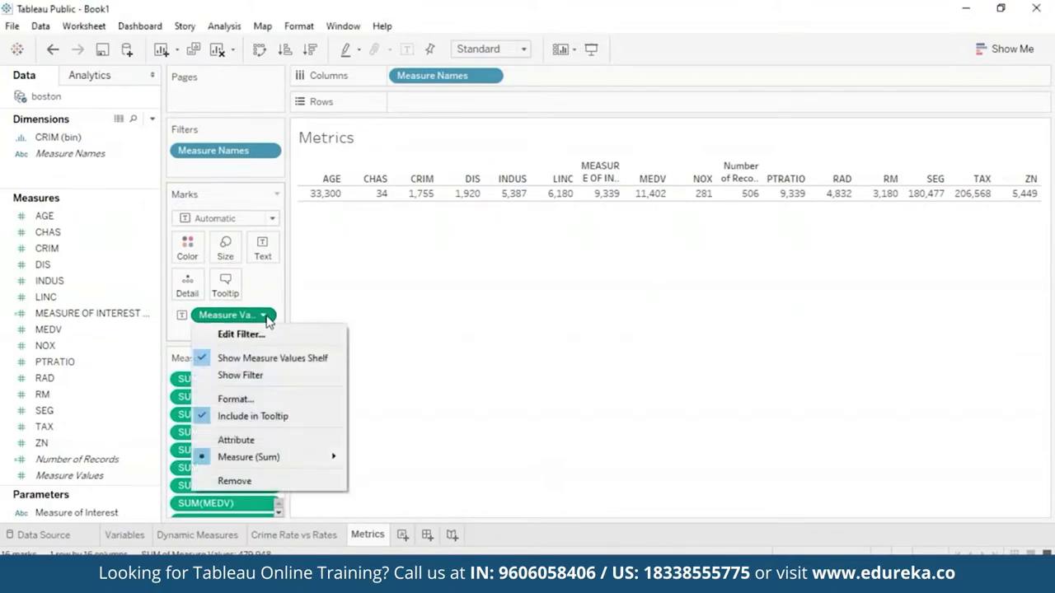
pyautogui.moveTo(264, 455)
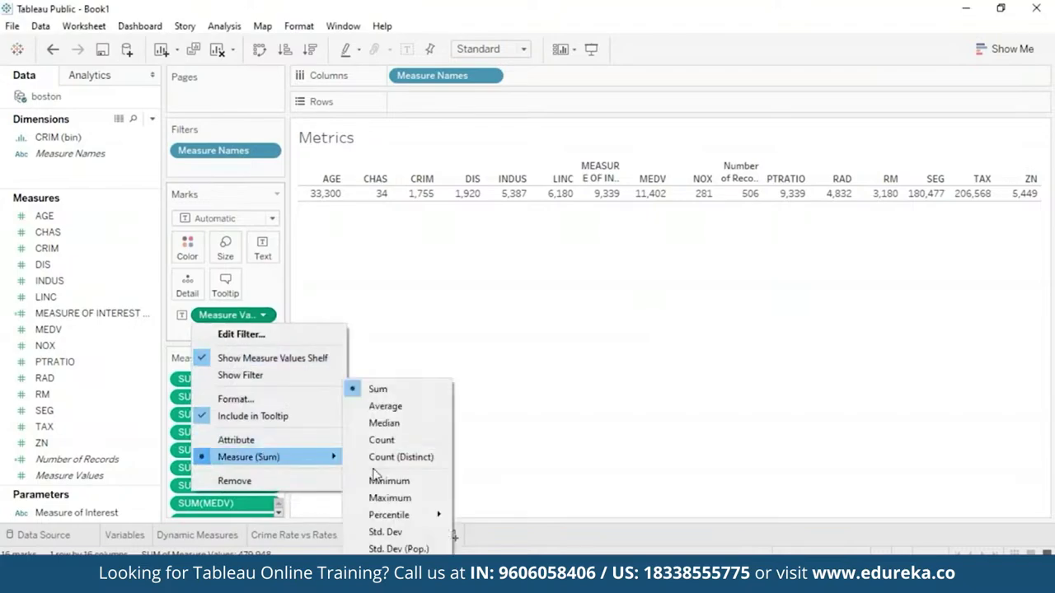
pyautogui.click(380, 405)
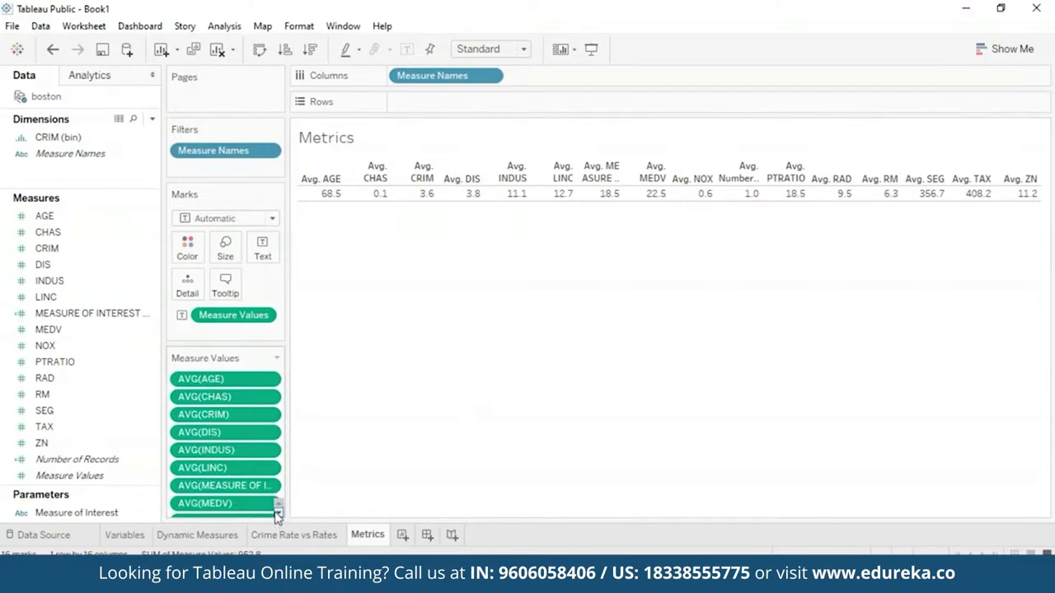
# Step: Remove the CHAS, INDUS and LINC averages from the Metrics table
pyautogui.click(267, 397)
pyautogui.click(312, 390)
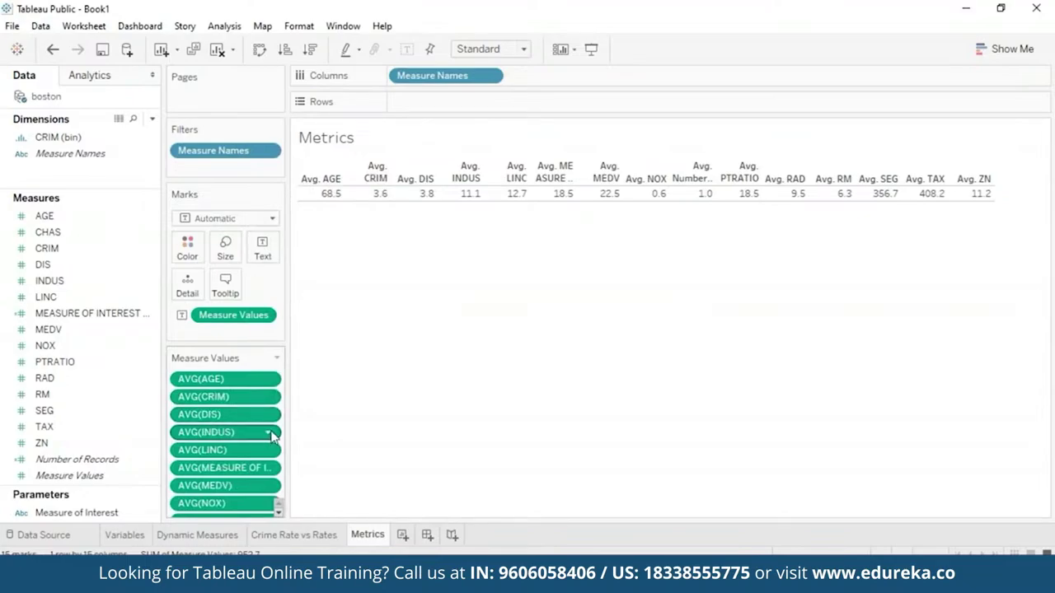
pyautogui.click(271, 434)
pyautogui.click(323, 424)
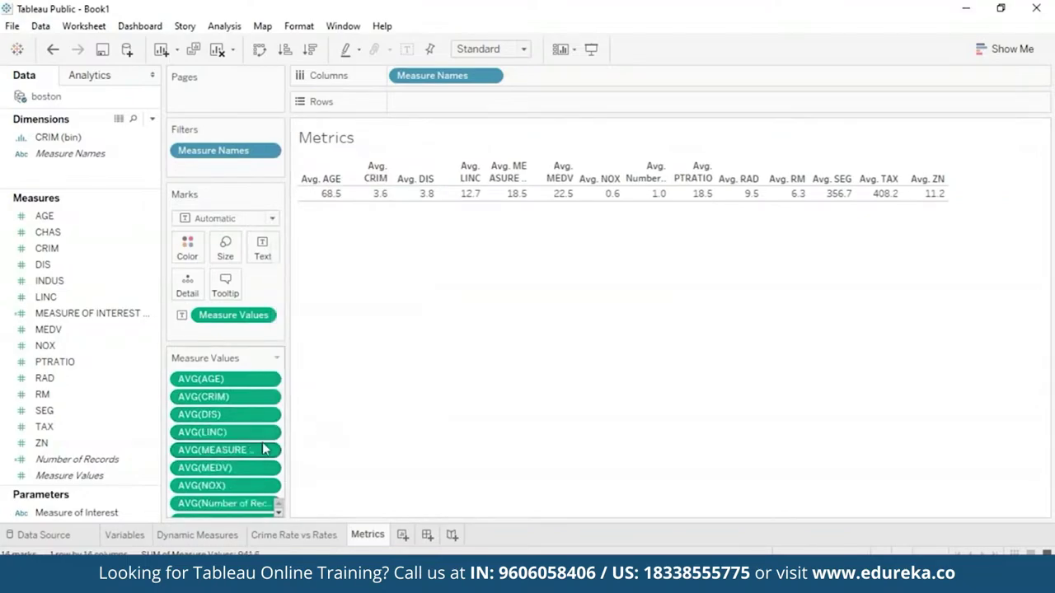
pyautogui.click(271, 432)
pyautogui.click(299, 418)
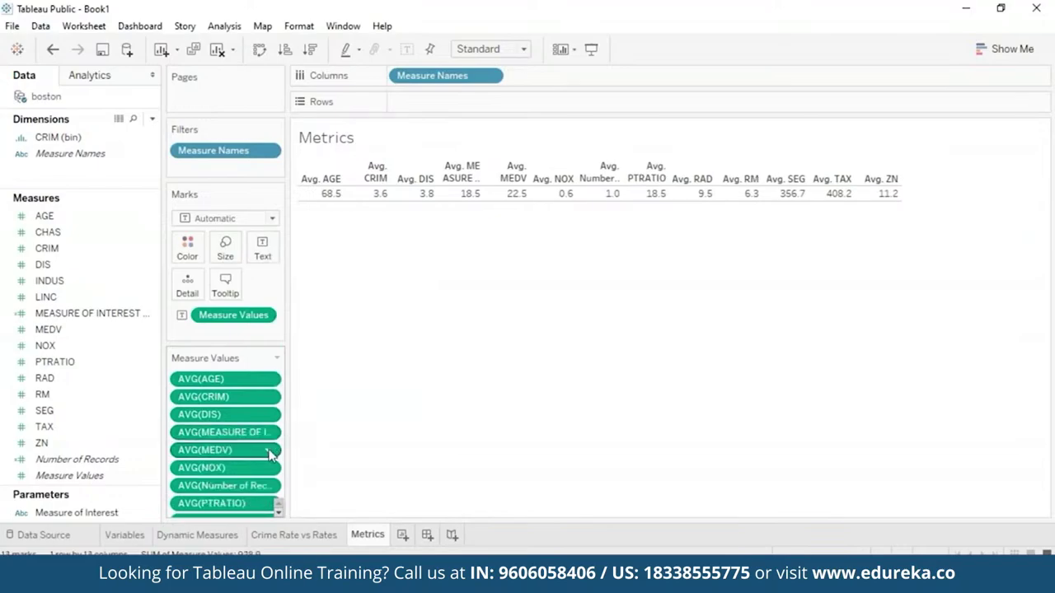
# Step: Remove the MEASURE OF INTEREST, MEDV and Number of Records averages from the Metrics table
pyautogui.click(269, 432)
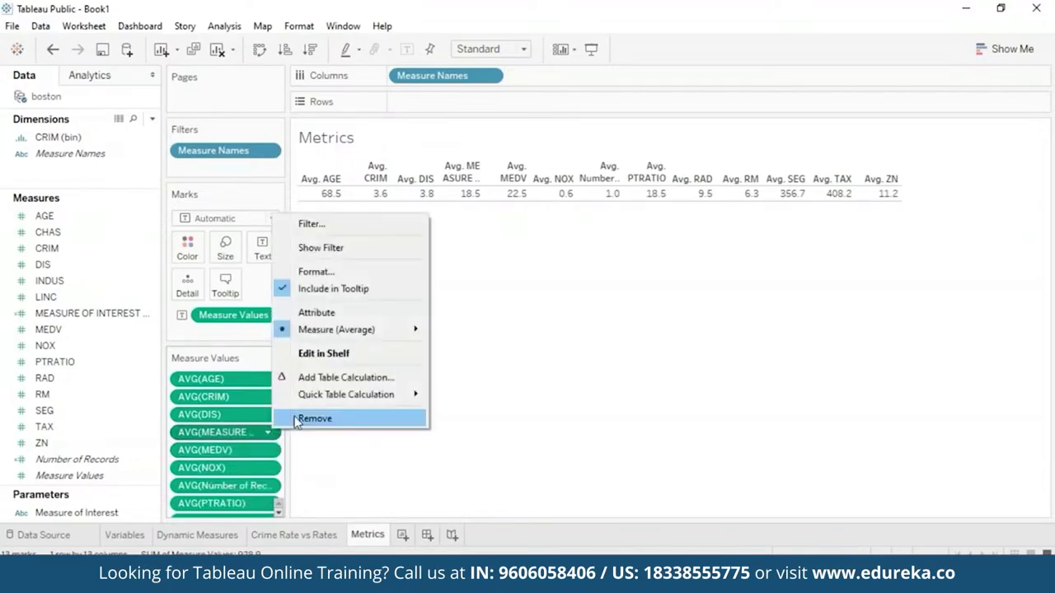
pyautogui.click(298, 419)
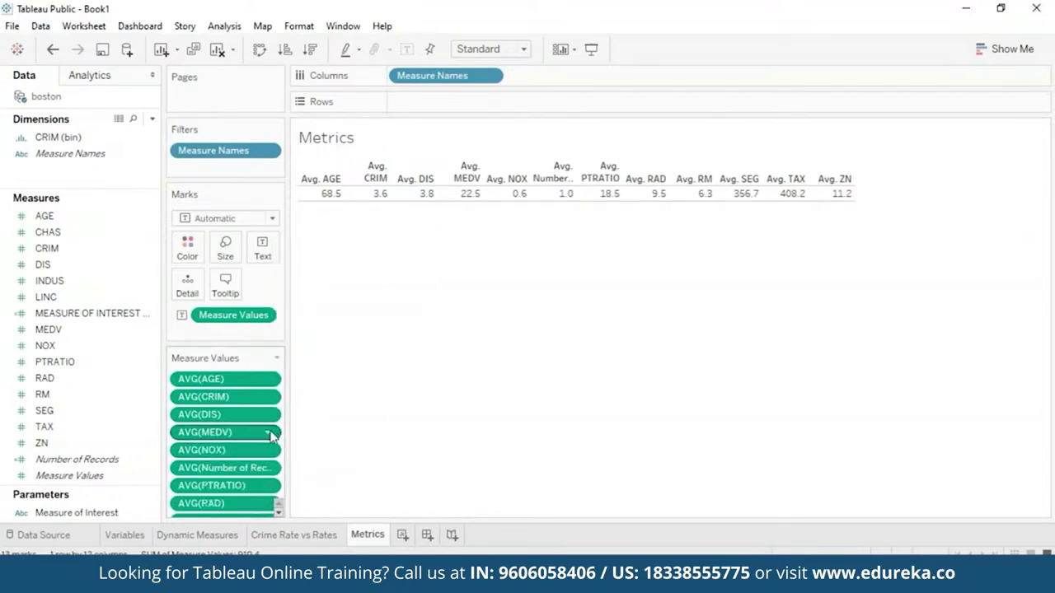
pyautogui.click(271, 432)
pyautogui.click(298, 418)
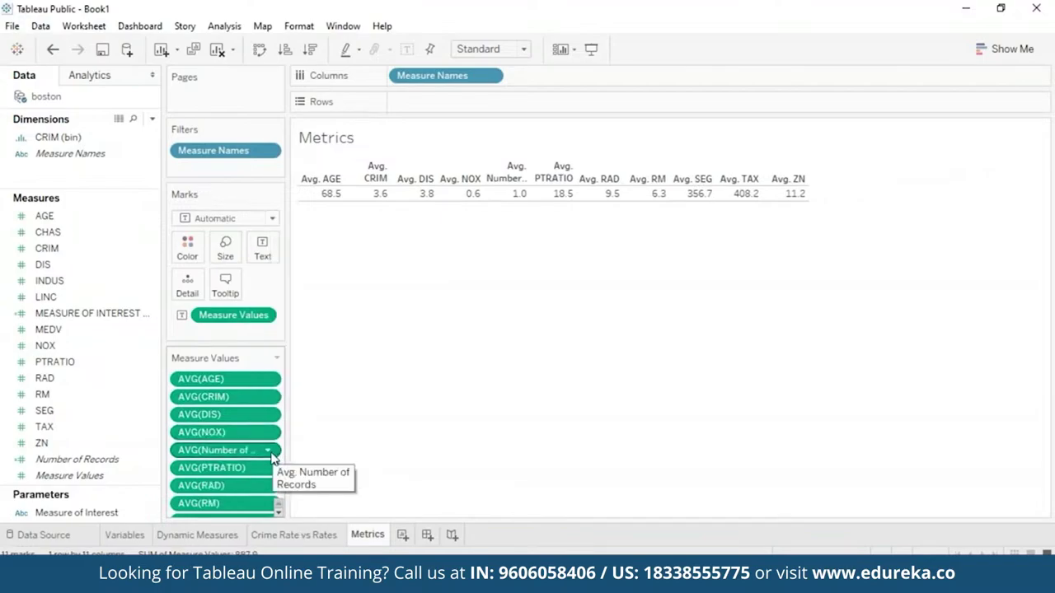
pyautogui.click(267, 450)
pyautogui.click(298, 435)
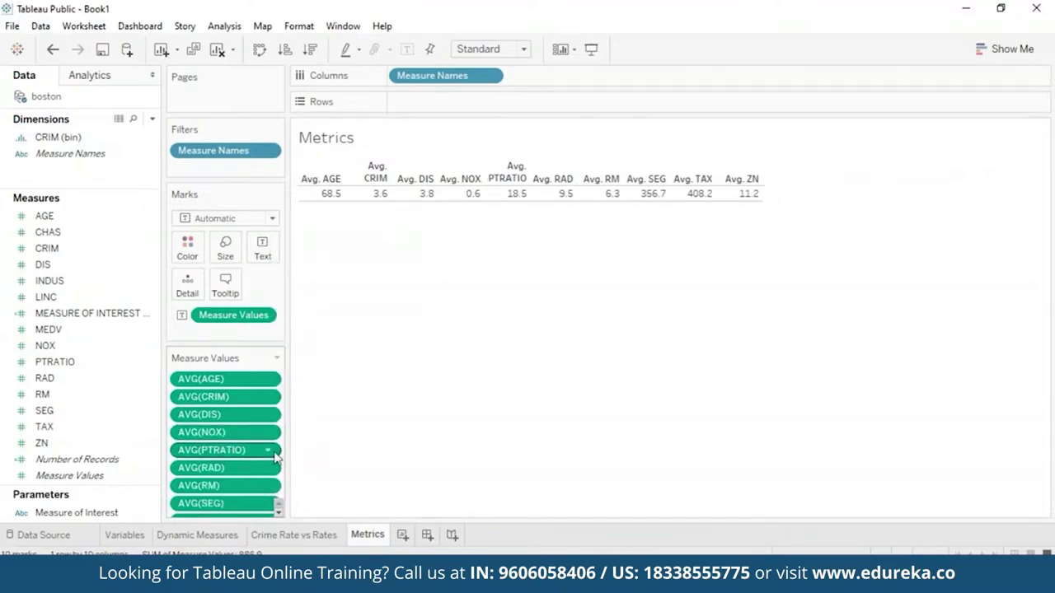
# Step: Remove the SEG and ZN averages from the Metrics table
pyautogui.click(268, 504)
pyautogui.click(309, 491)
pyautogui.scroll(-2, 278, 506)
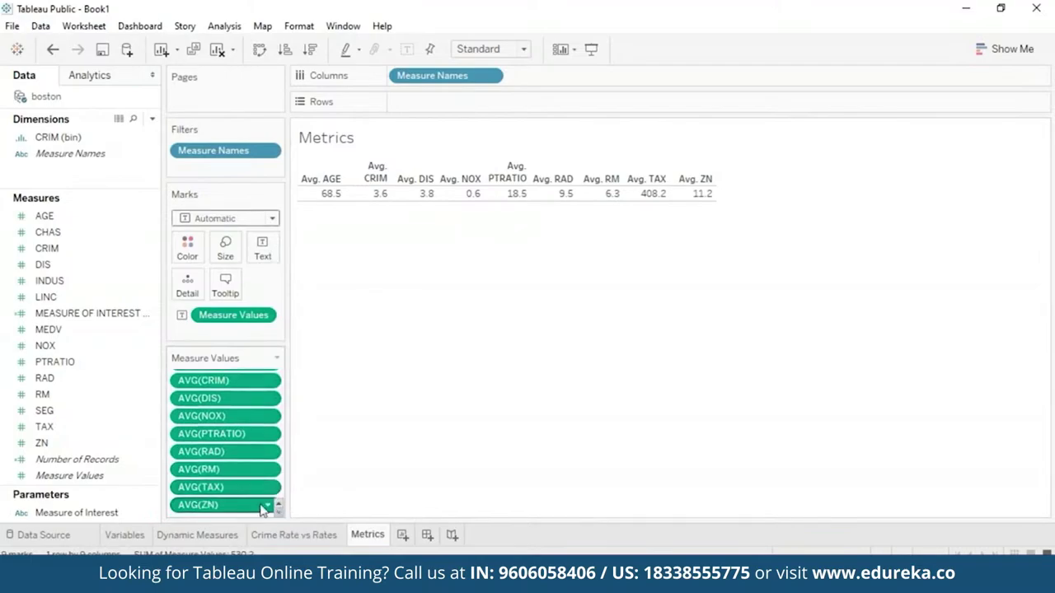
pyautogui.click(267, 505)
pyautogui.click(306, 494)
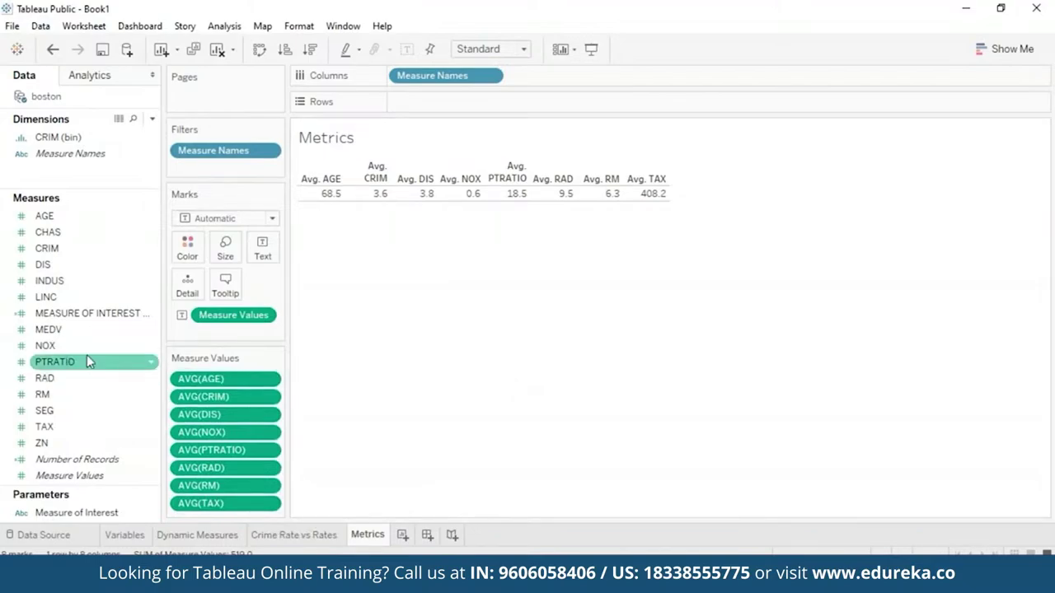
# Step: Add MEDV as an all-values range filter from 5 to 50 and show its filter control beside the table
pyautogui.moveTo(78, 329); pyautogui.dragTo(208, 171)
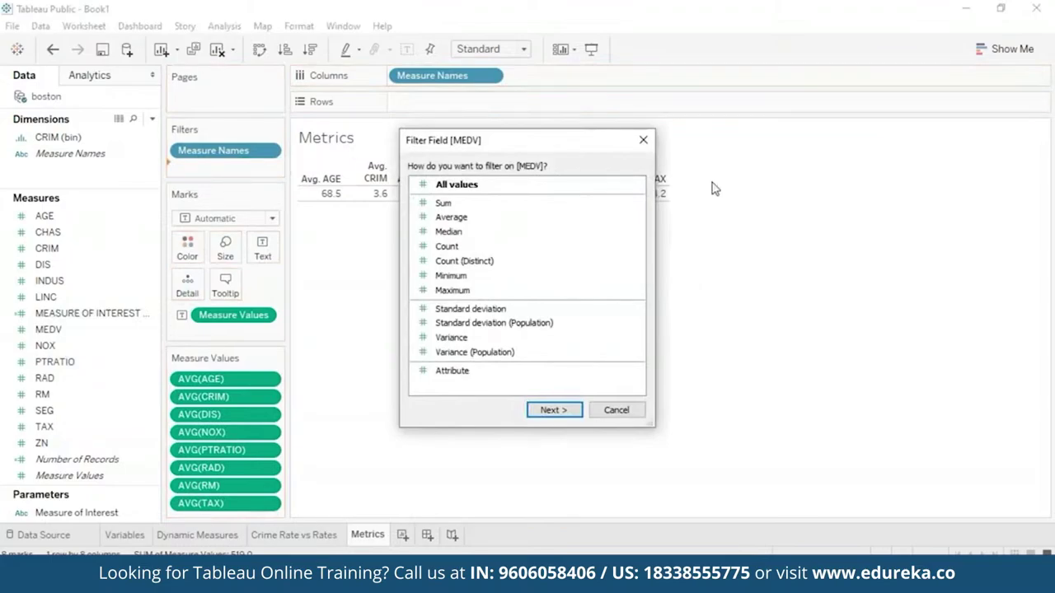
pyautogui.click(552, 409)
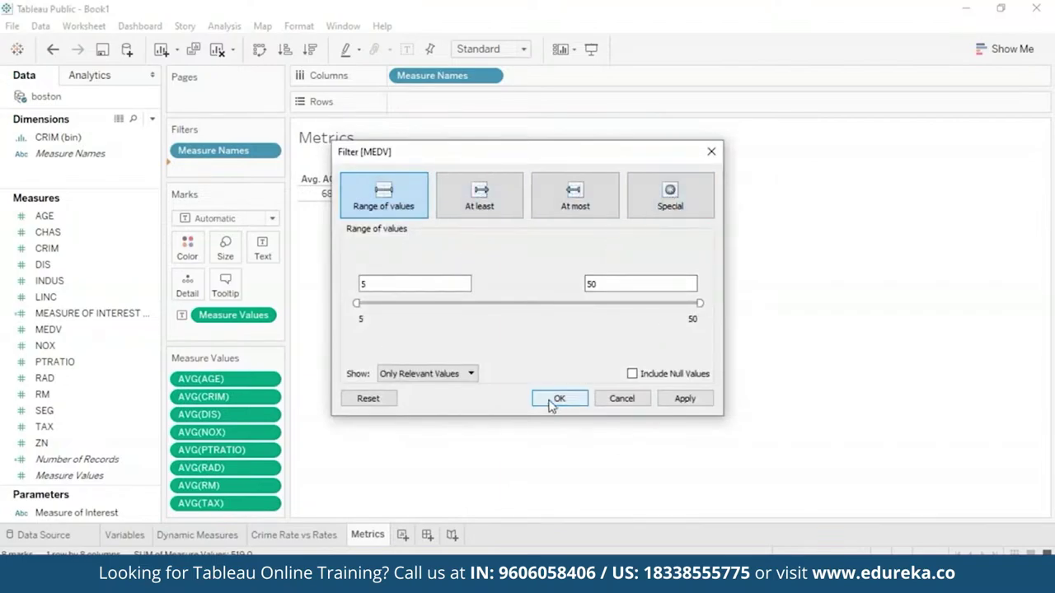
pyautogui.click(684, 398)
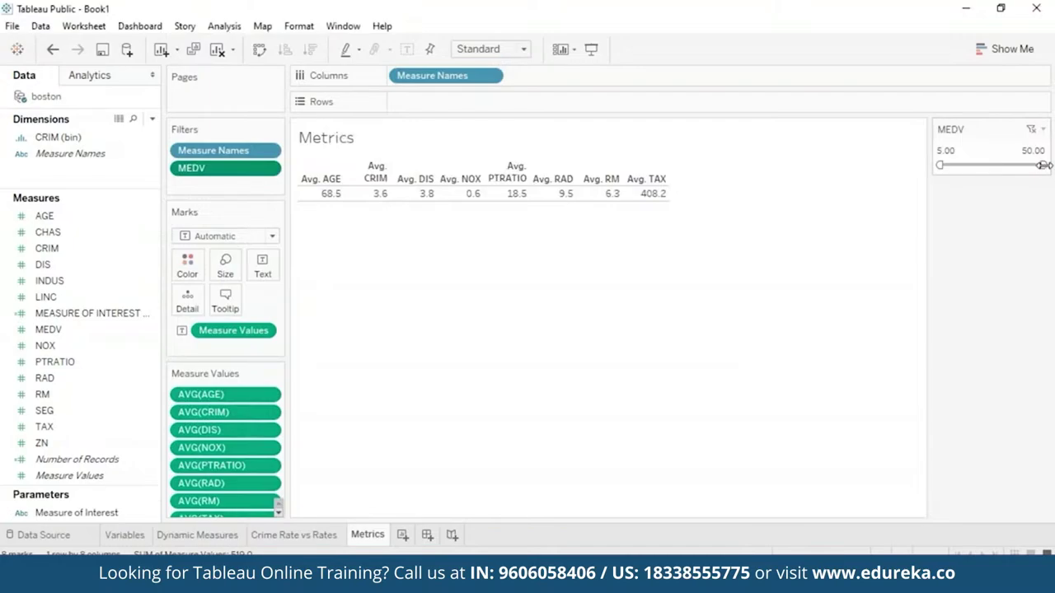
# Step: Narrow the MEDV filter to 15–25 and inspect the averages for CRIM, DIS, NOX, PTRATIO and RAD
pyautogui.moveTo(1043, 165); pyautogui.dragTo(958, 164)
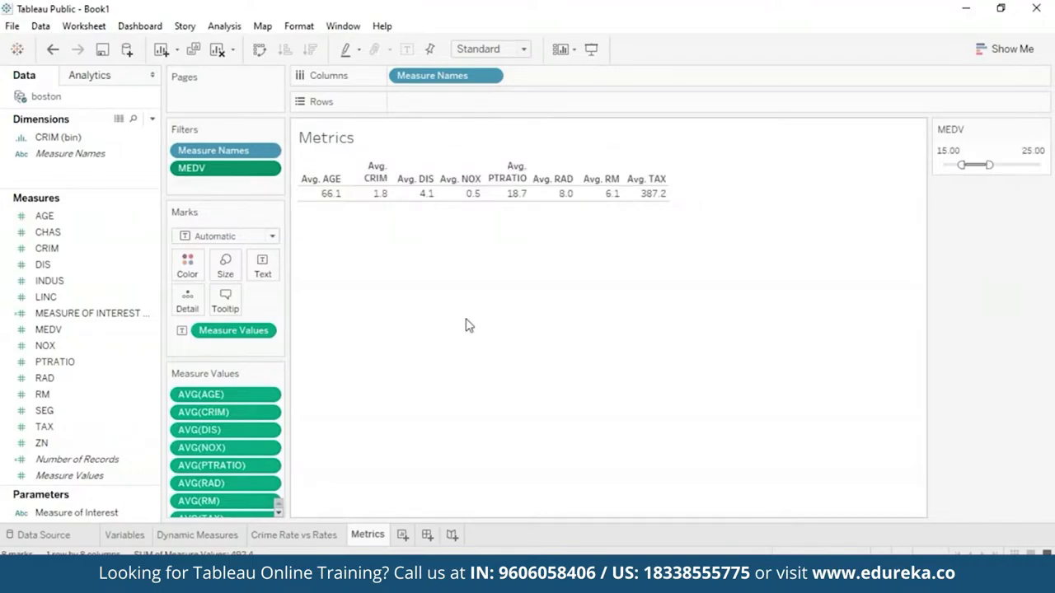
pyautogui.moveTo(381, 199)
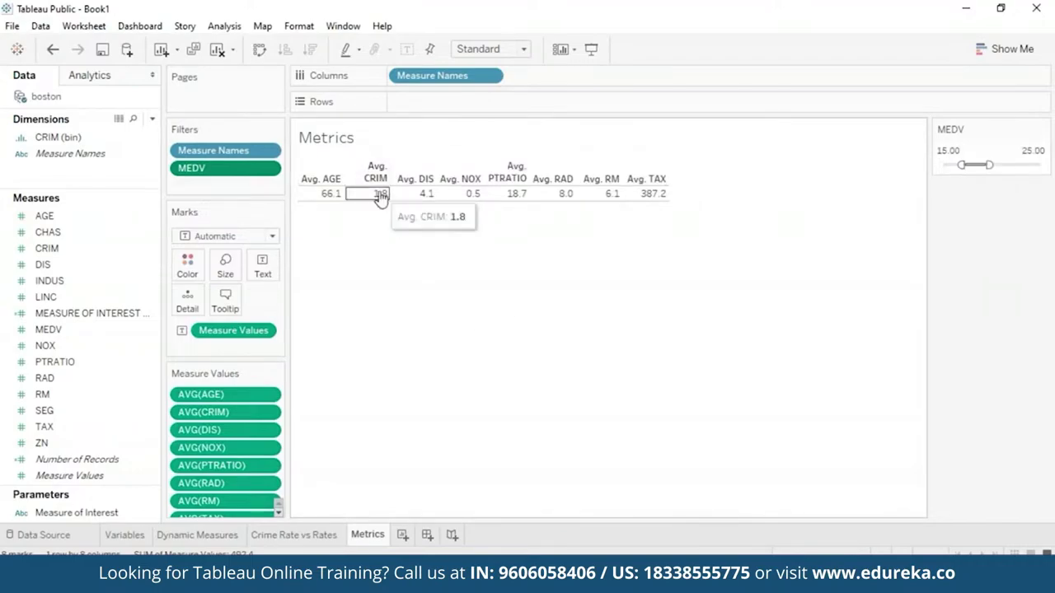
pyautogui.moveTo(429, 203)
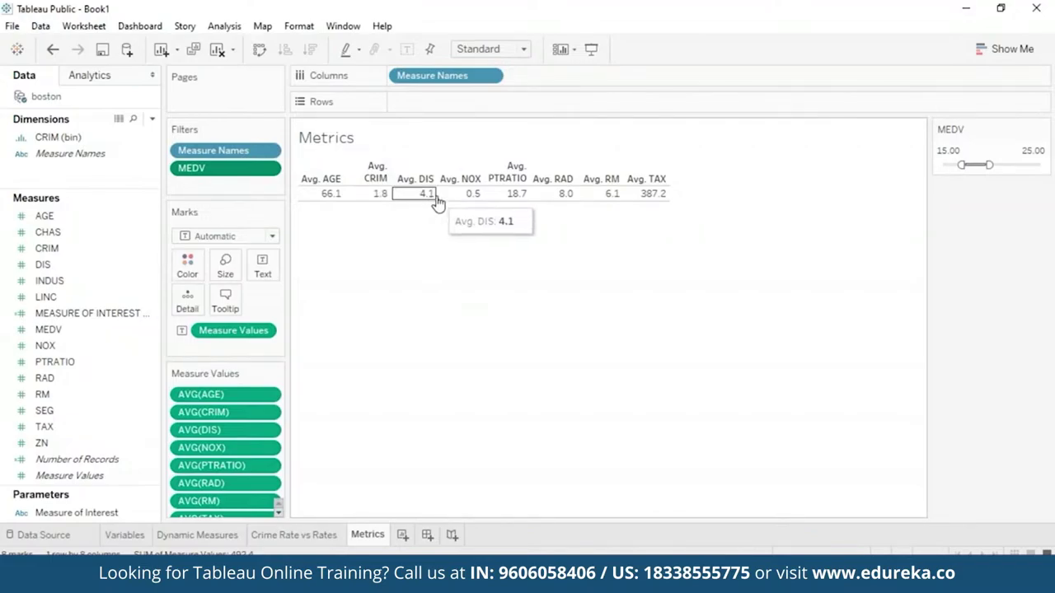
pyautogui.moveTo(469, 200)
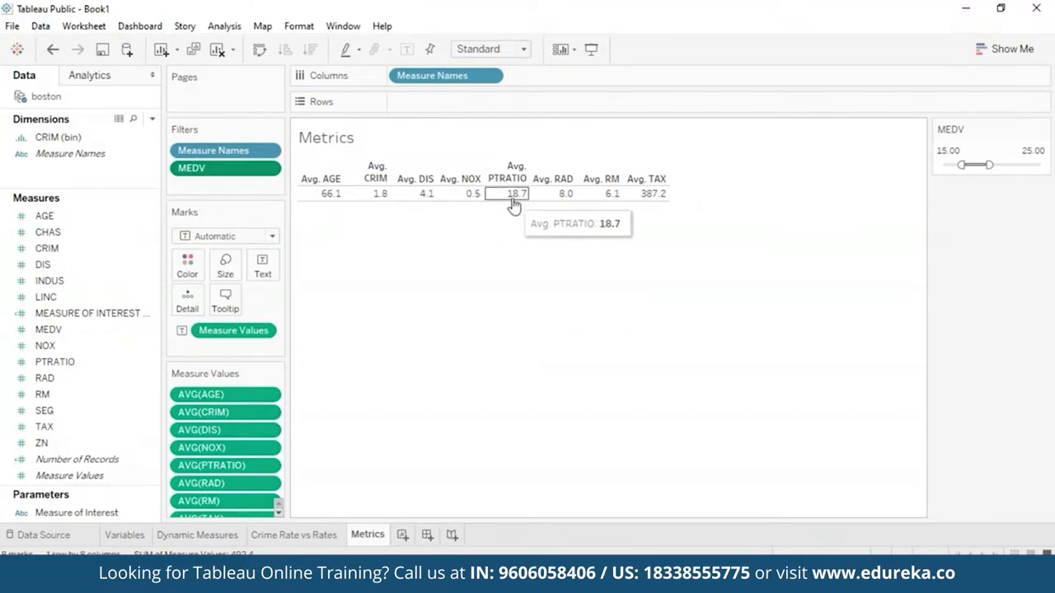
pyautogui.moveTo(560, 199)
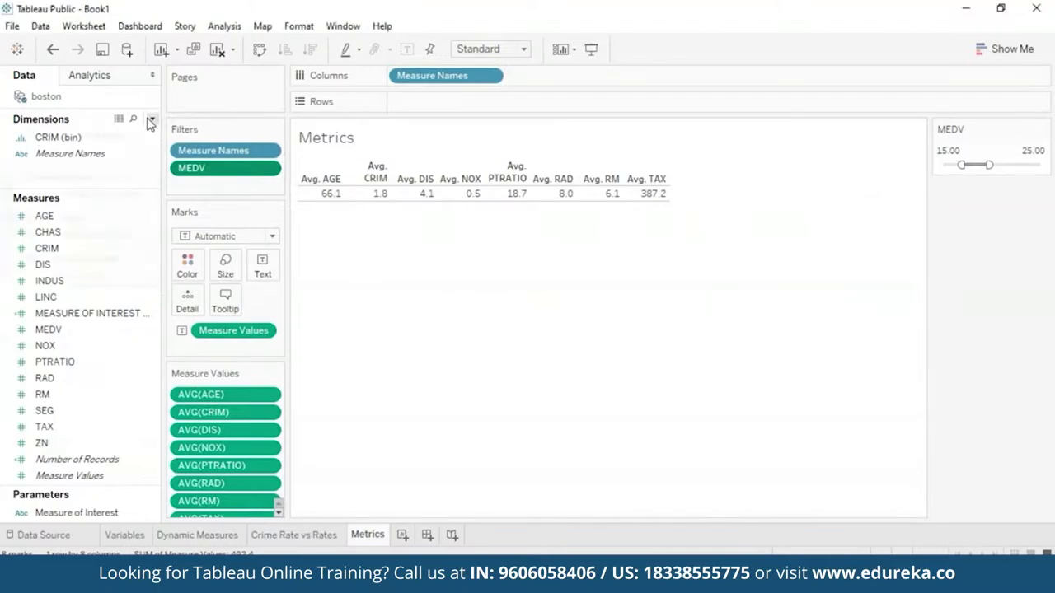
# Step: Create a new calculated field and name it CRIME INDICATOR
pyautogui.click(151, 122)
pyautogui.click(61, 136)
pyautogui.press('BackSpace')
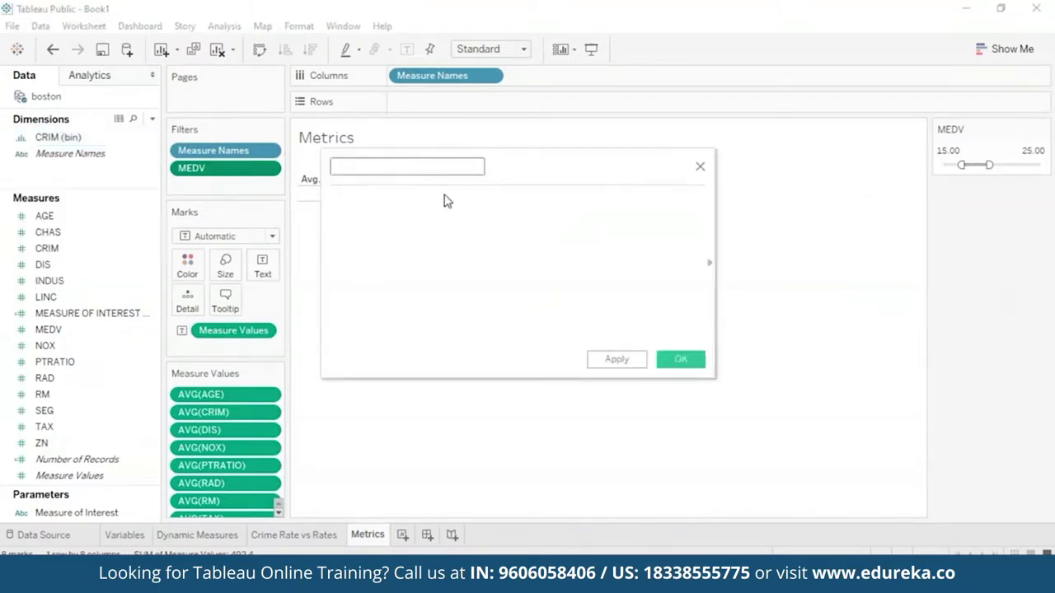
pyautogui.write('CRIME INDICATOR')
pyautogui.click(423, 237)
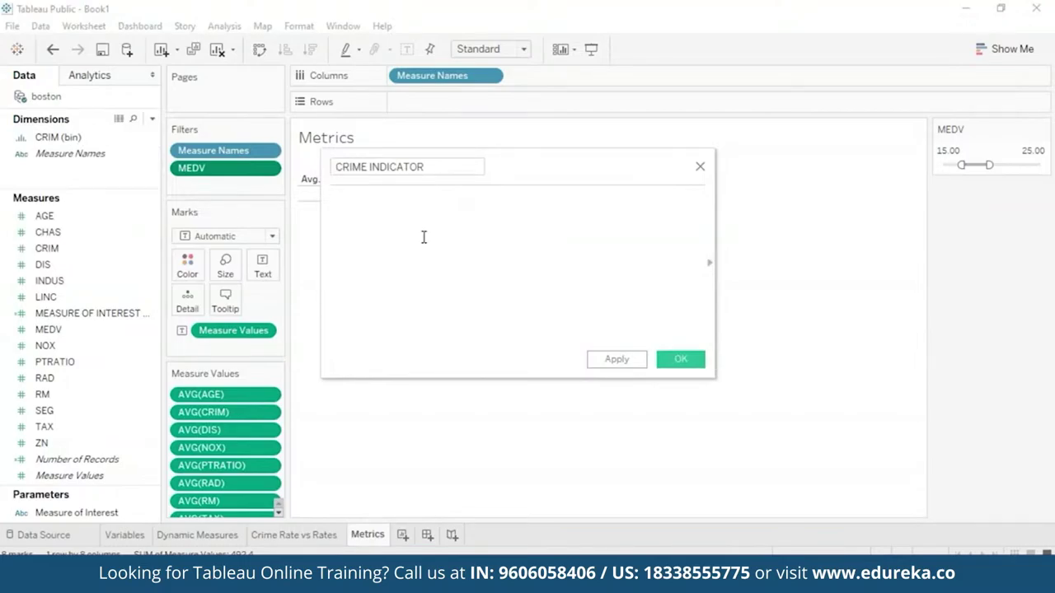
# Step: Start the CRIME INDICATOR formula with the condition IF [CRIM] <= 3 THEN
pyautogui.write('IF [cr')
pyautogui.doubleClick(422, 233)
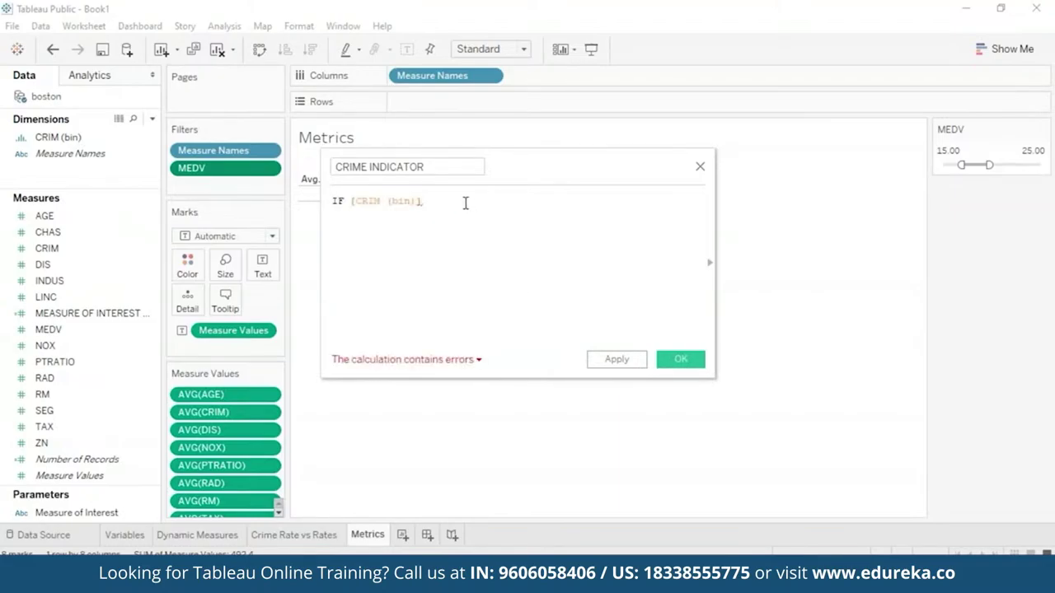
pyautogui.press('BackSpace')
pyautogui.press('BackSpace')
pyautogui.press('BackSpace')
pyautogui.press('BackSpace')
pyautogui.press('BackSpace')
pyautogui.press('BackSpace')
pyautogui.press('BackSpace')
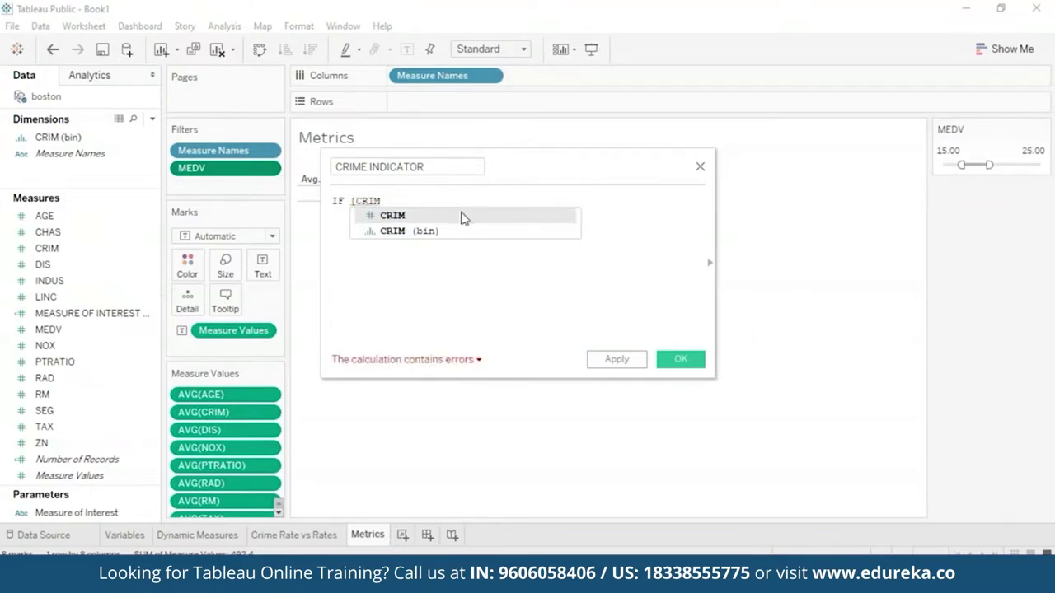
pyautogui.doubleClick(461, 216)
pyautogui.write('<')
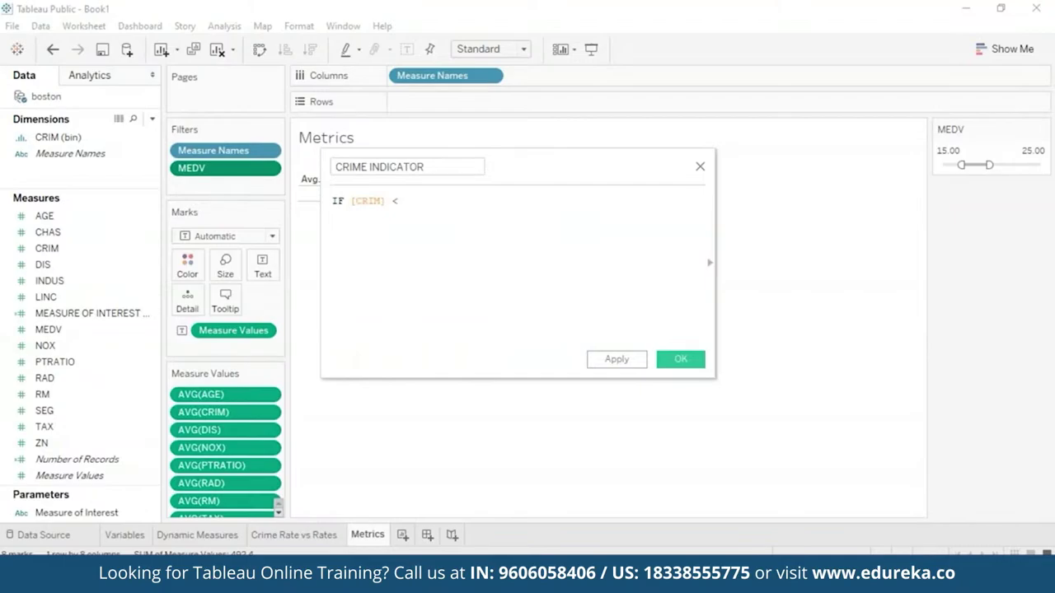
pyautogui.write('=')
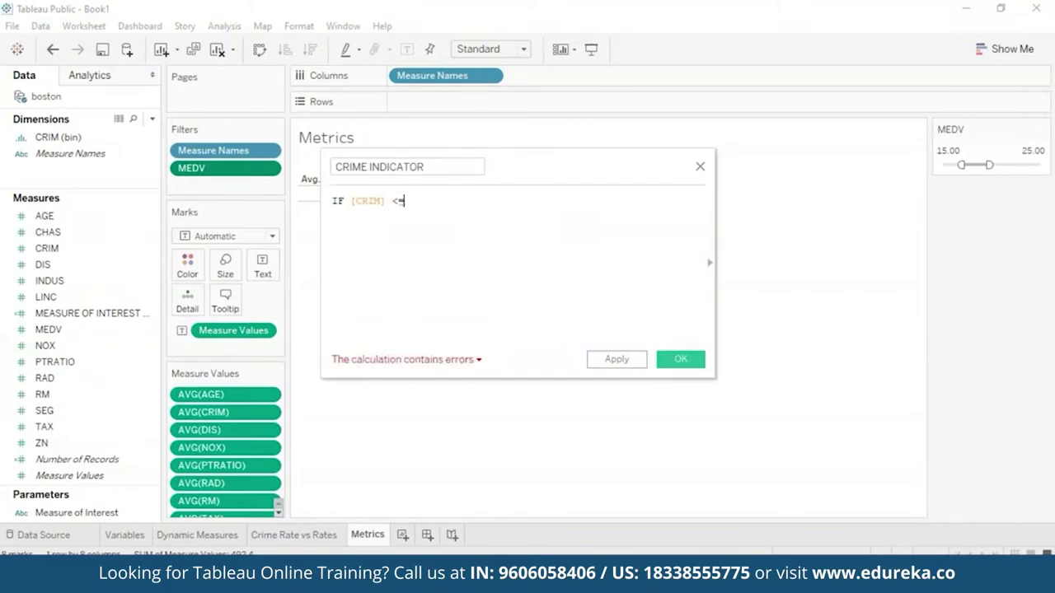
pyautogui.write('3')
pyautogui.press('BackSpace')
pyautogui.write('3 THEN')
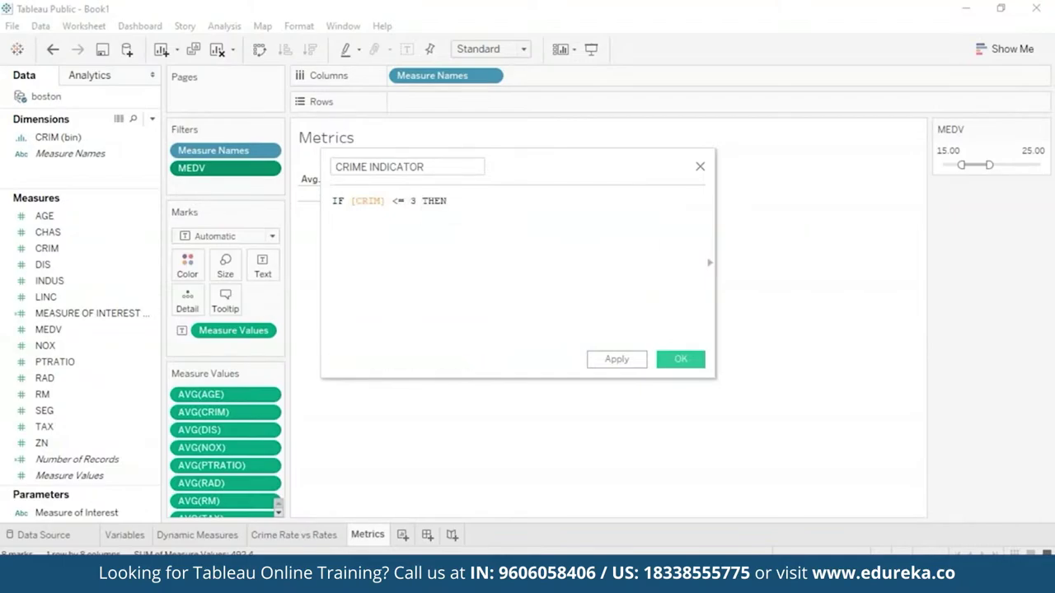
# Step: Make the first condition return 'Low' and close the formula with END on its own line
pyautogui.write(" ''")
pyautogui.write('Low')
pyautogui.press('Return')
pyautogui.write('END')
# Step: Insert a second condition line before END, IF [CRIM] <= 8 THEN 'Moderate', followed by an empty line
pyautogui.click(525, 200)
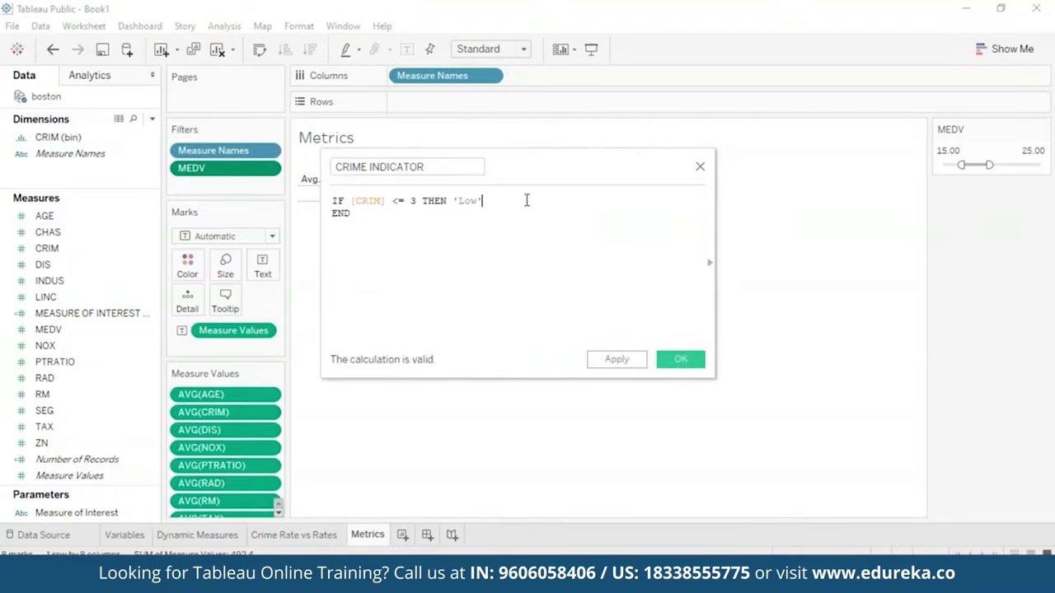
pyautogui.press('Return')
pyautogui.write('IF []')
pyautogui.write('C')
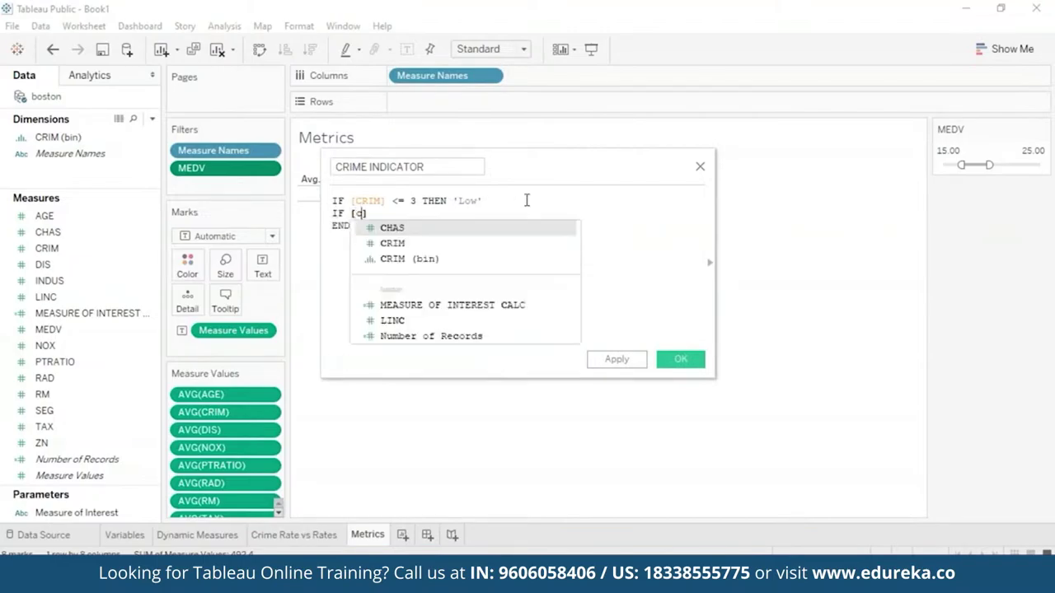
pyautogui.press('Return')
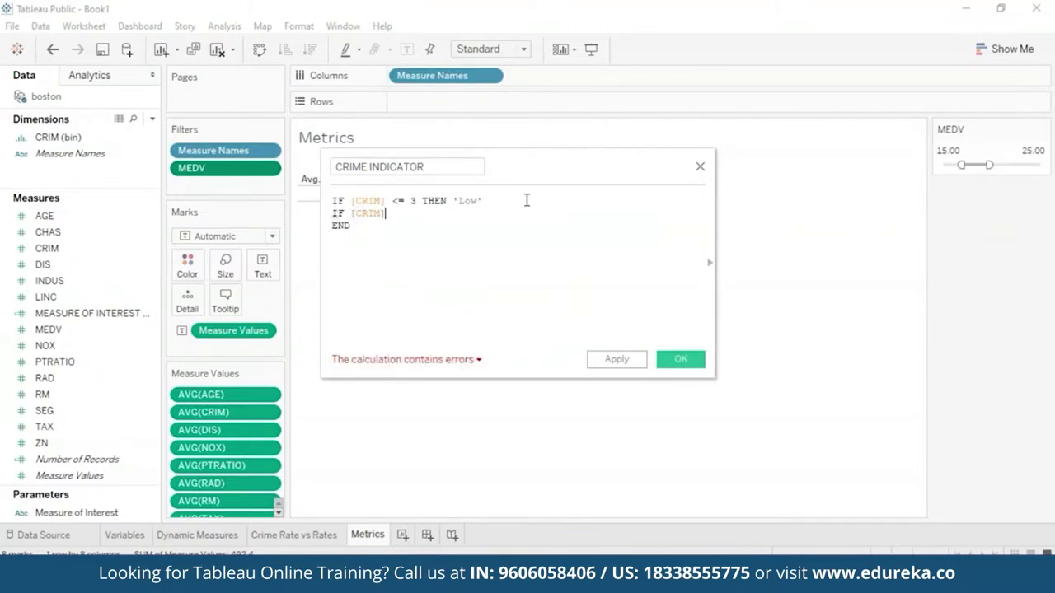
pyautogui.write('<=')
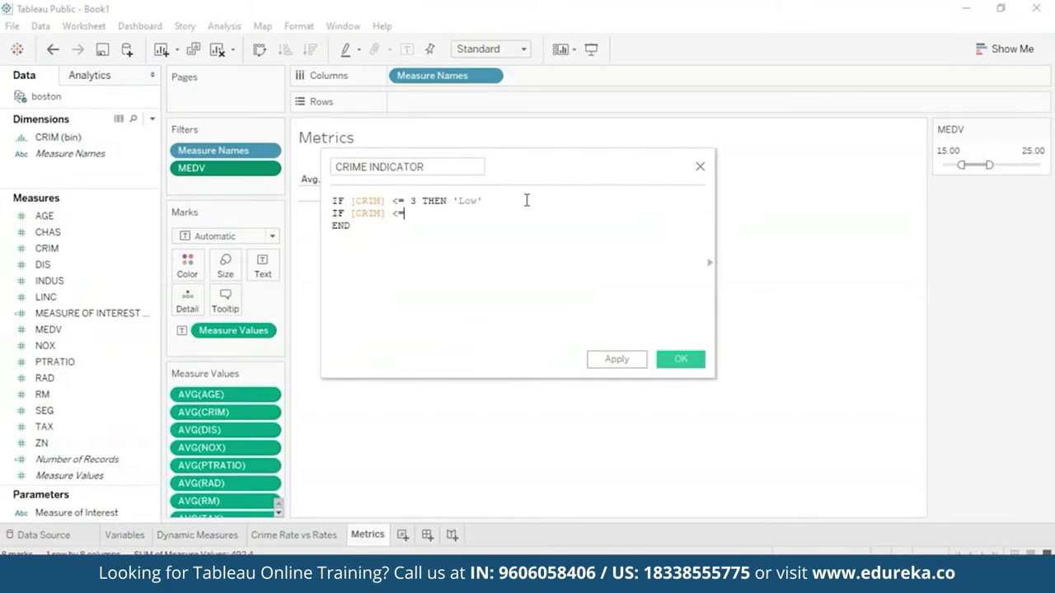
pyautogui.write(' 8 the')
pyautogui.press('Return')
pyautogui.write("'Moderate'")
pyautogui.press('Return')
pyautogui.write('IF ')
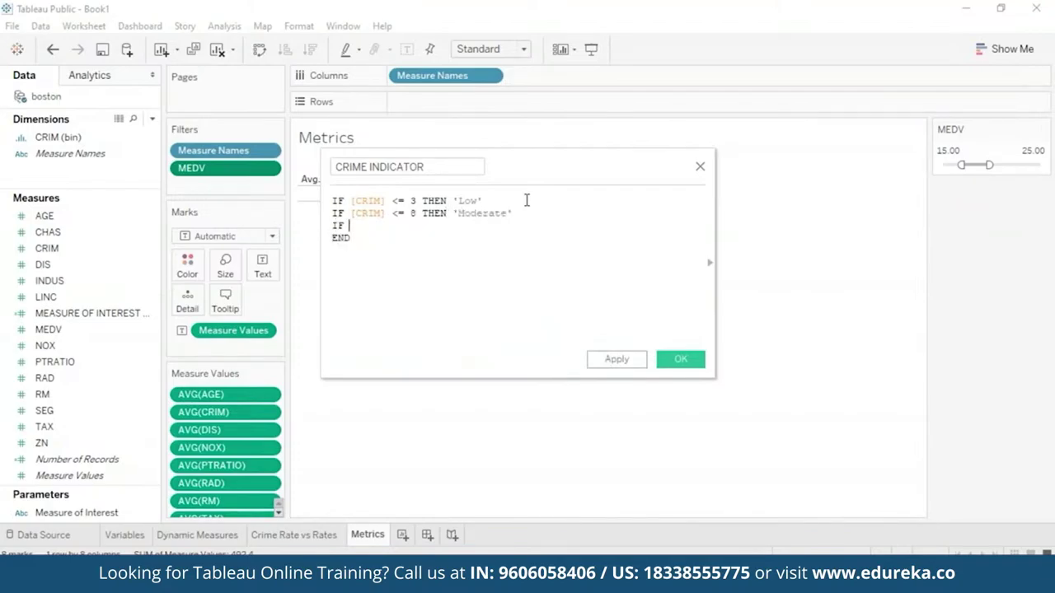
pyautogui.write('[cr')
pyautogui.press('Return')
pyautogui.press('Right')
pyautogui.press('Left')
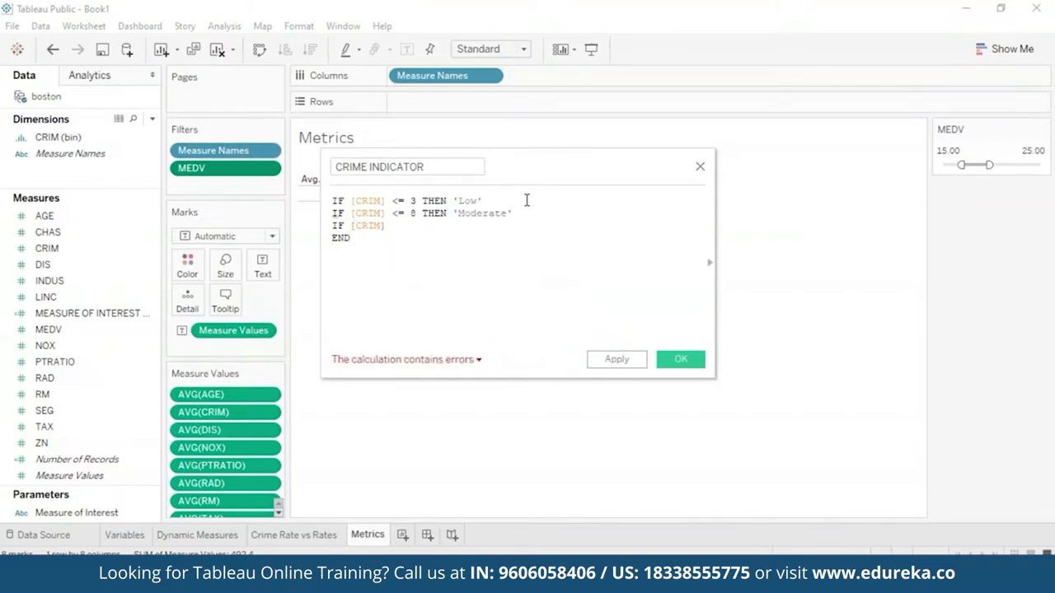
pyautogui.write('=')
pyautogui.press('BackSpace')
pyautogui.write('>')
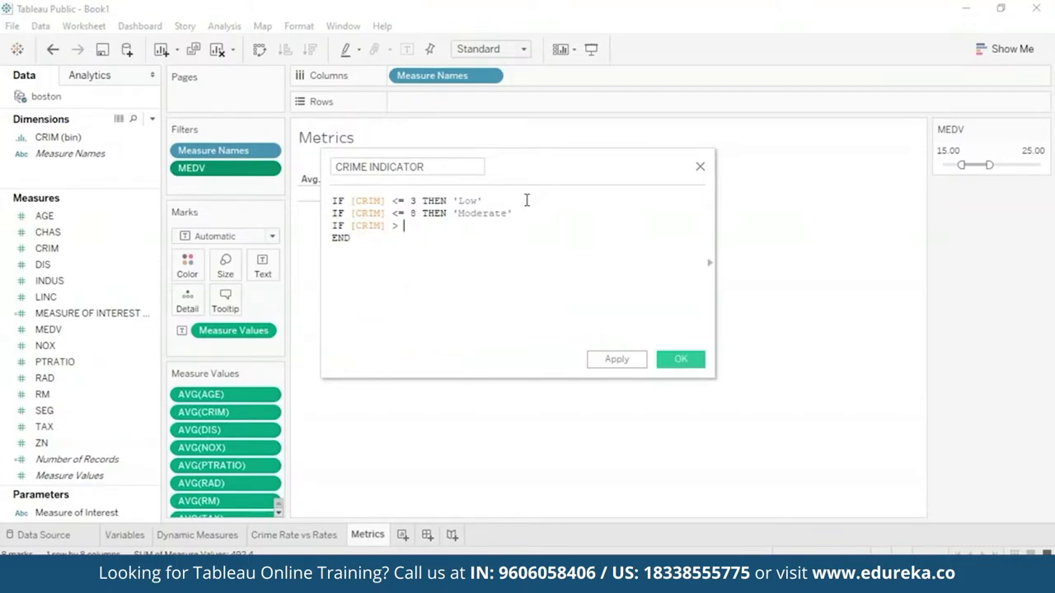
pyautogui.press('BackSpace')
pyautogui.press('BackSpace')
pyautogui.press('BackSpace')
pyautogui.press('BackSpace')
pyautogui.press('BackSpace')
pyautogui.press('BackSpace')
pyautogui.press('BackSpace')
pyautogui.press('BackSpace')
pyautogui.press('BackSpace')
pyautogui.press('BackSpace')
pyautogui.press('BackSpace')
# Step: Change the IF of the 'Moderate' condition line to ELSEIF
pyautogui.press('Up')
pyautogui.press('Delete')
pyautogui.press('Delete')
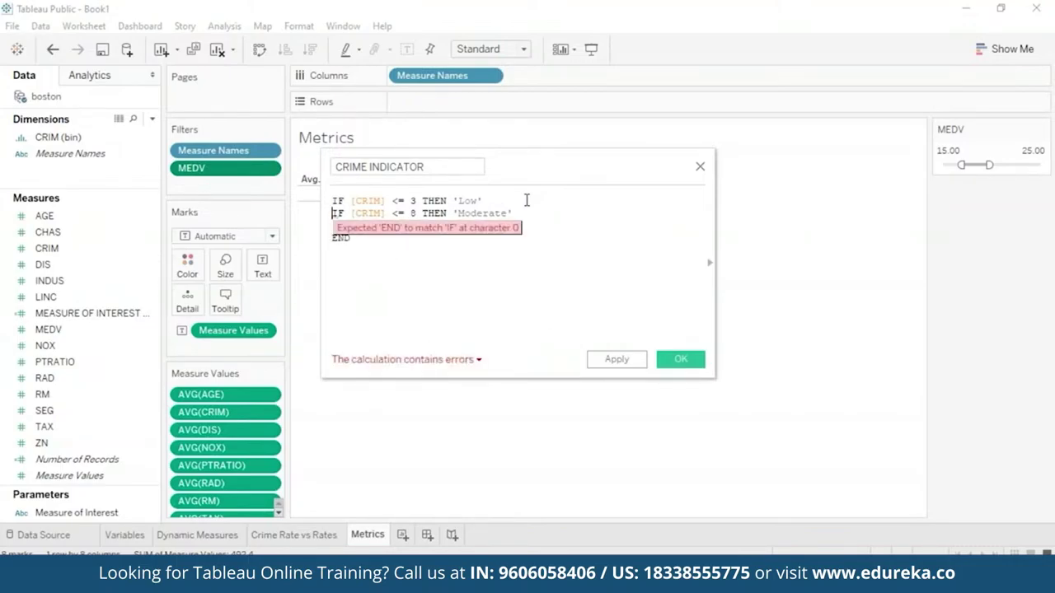
pyautogui.write('ELSEIF')
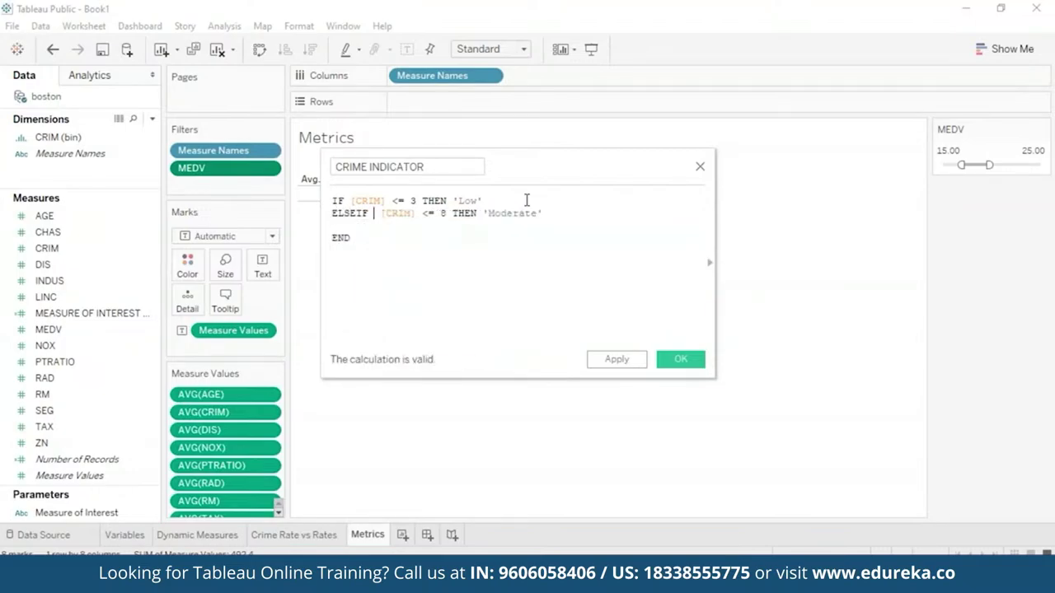
pyautogui.press('BackSpace')
# Step: Add the line ELSE 'High' before END, apply the calculation and move the editor below the metrics table
pyautogui.press('Down')
pyautogui.write('else')
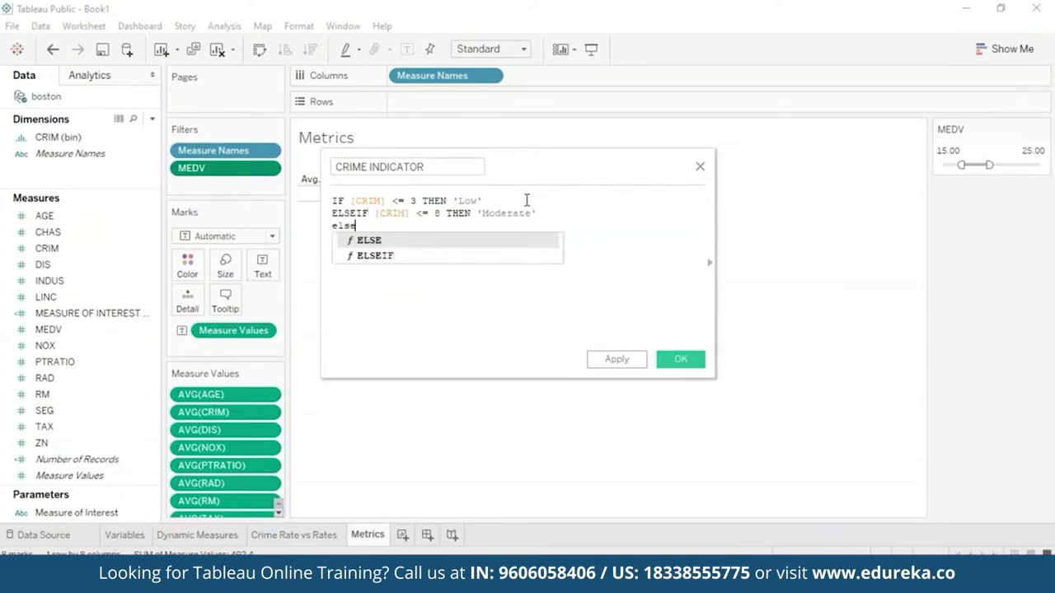
pyautogui.press('Return')
pyautogui.write("'high'")
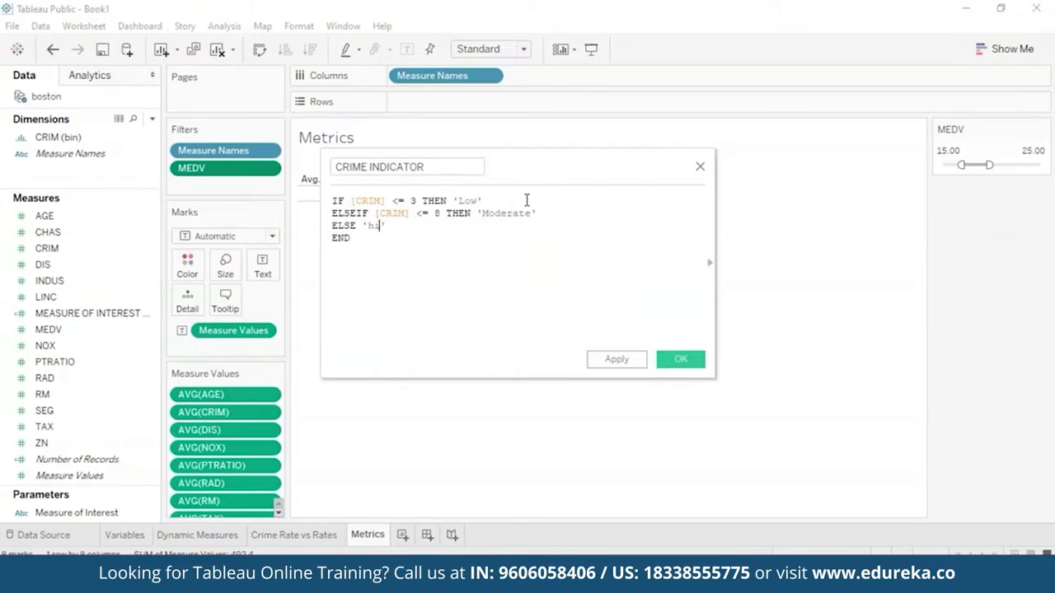
pyautogui.press('Left')
pyautogui.press('Left')
pyautogui.press('Left')
pyautogui.press('Left')
pyautogui.press('BackSpace')
pyautogui.write('H')
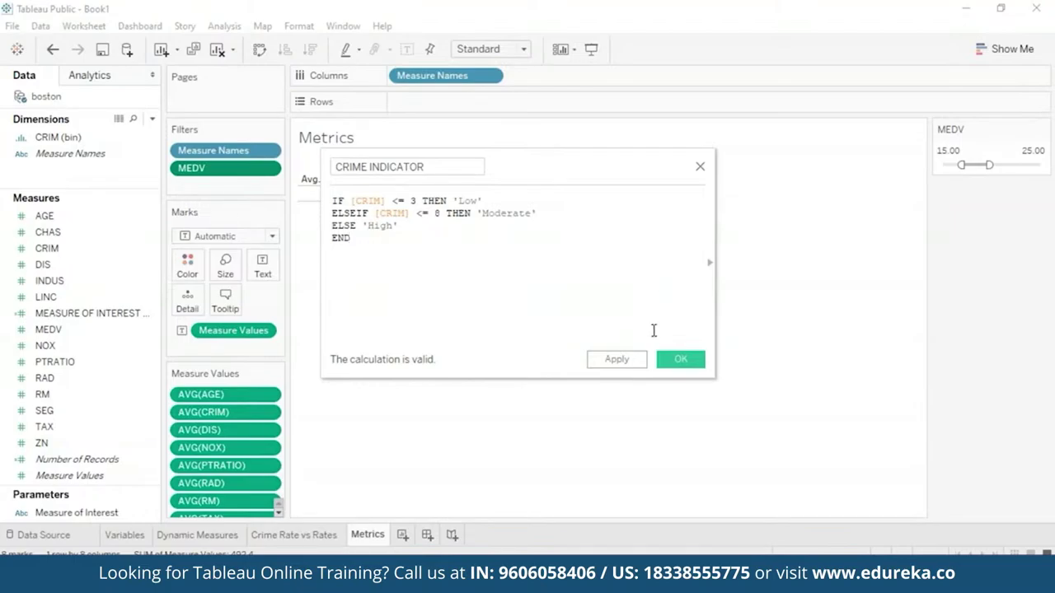
pyautogui.click(633, 365)
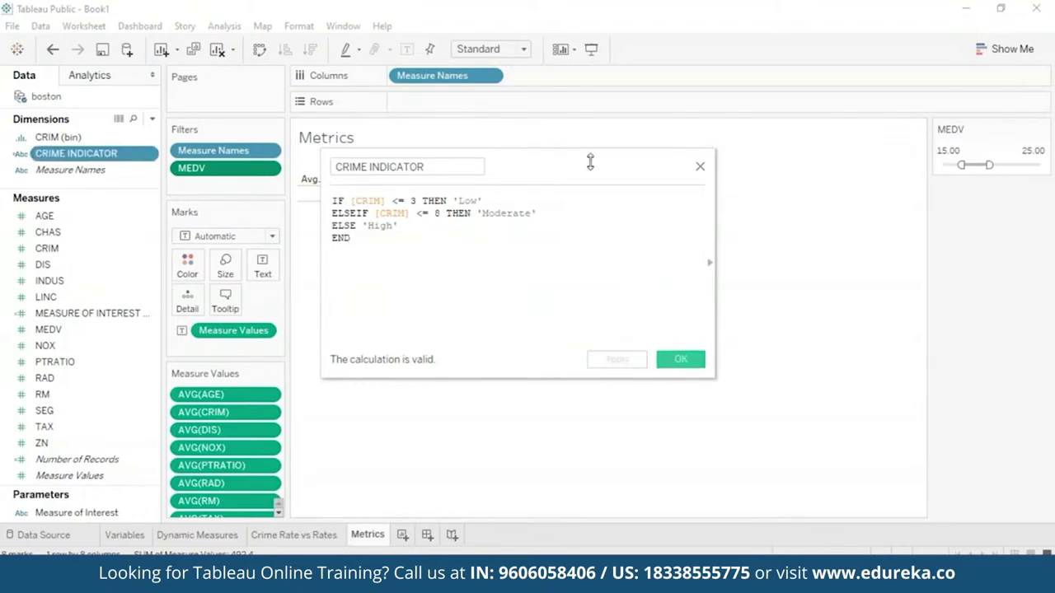
pyautogui.moveTo(584, 168); pyautogui.dragTo(583, 250)
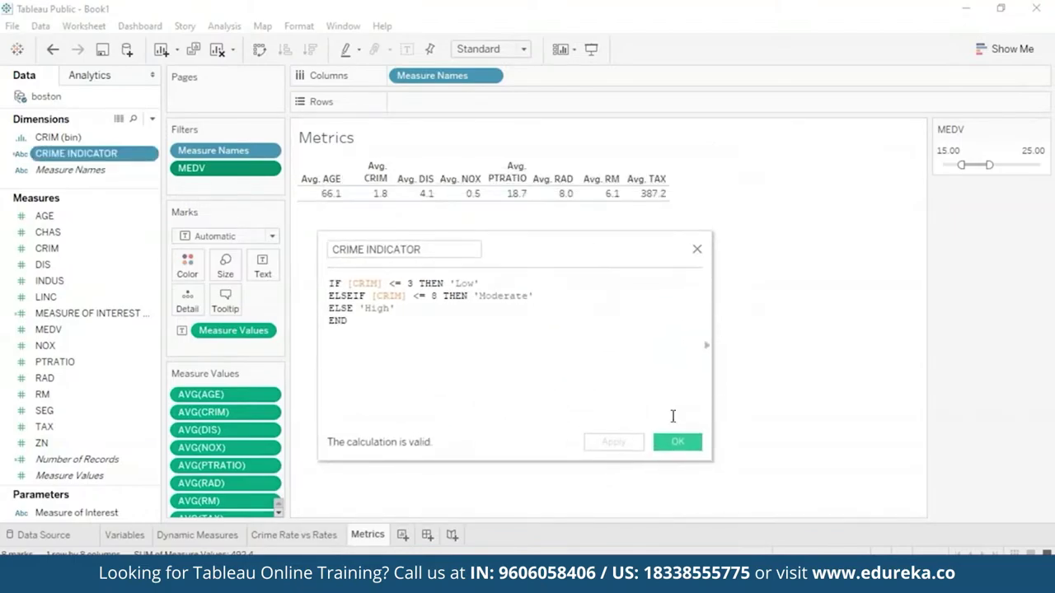
# Step: Close the calculation editor and list the sum of MEDV per CRIME INDICATOR category as rows on a new worksheet
pyautogui.click(677, 442)
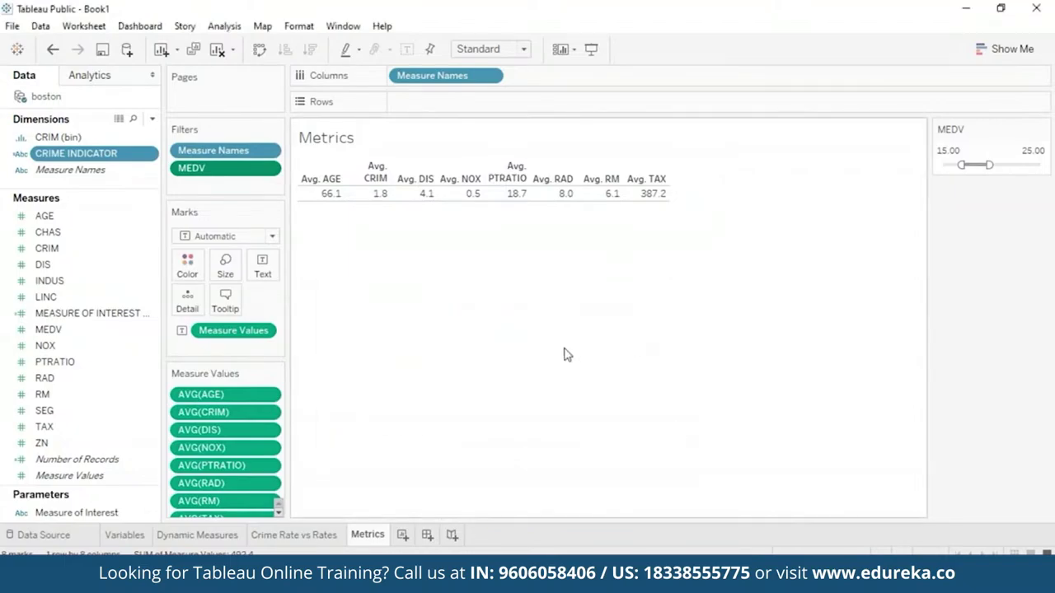
pyautogui.click(402, 536)
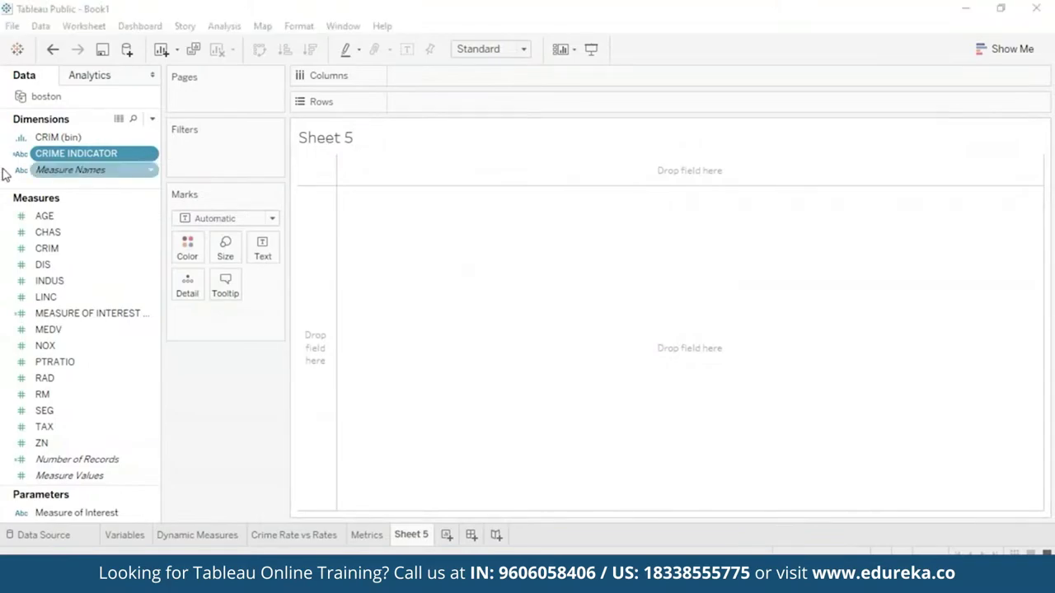
pyautogui.moveTo(95, 155); pyautogui.dragTo(535, 297)
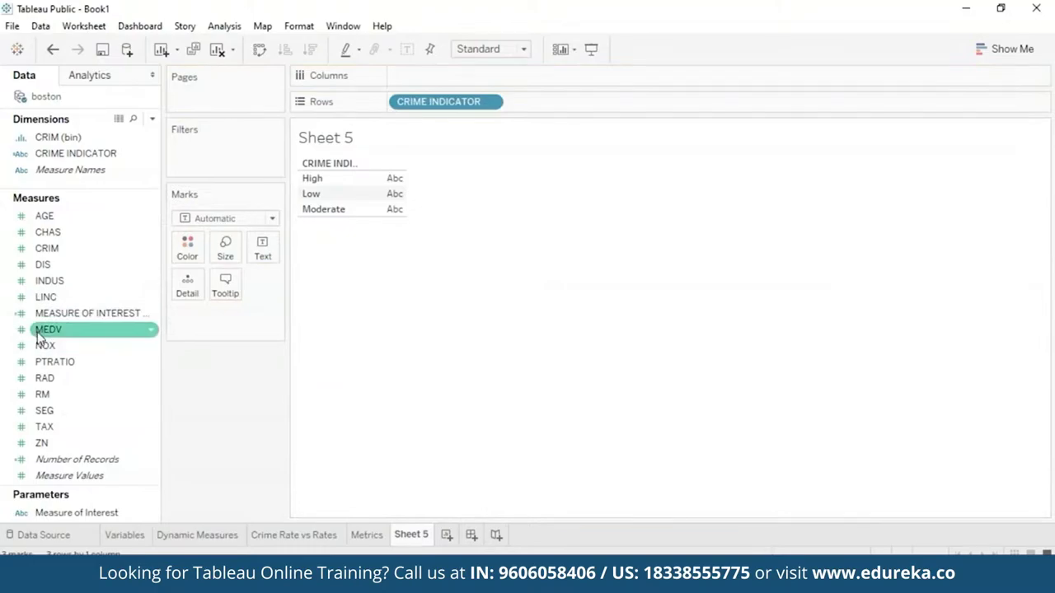
pyautogui.moveTo(36, 331); pyautogui.dragTo(388, 184)
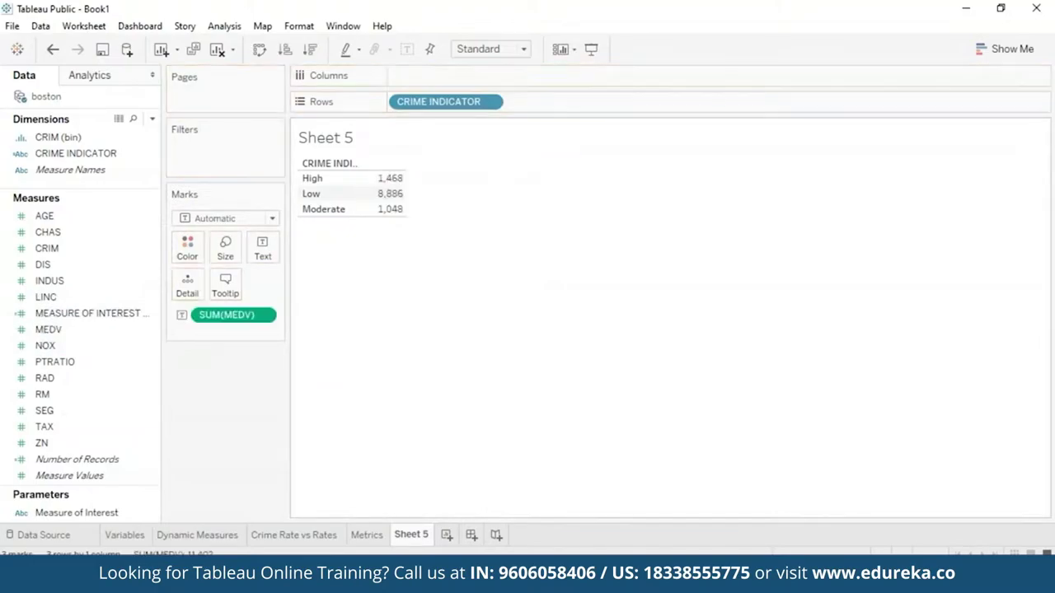
# Step: Convert the MEDV by CRIME INDICATOR table into a pie chart
pyautogui.click(1001, 53)
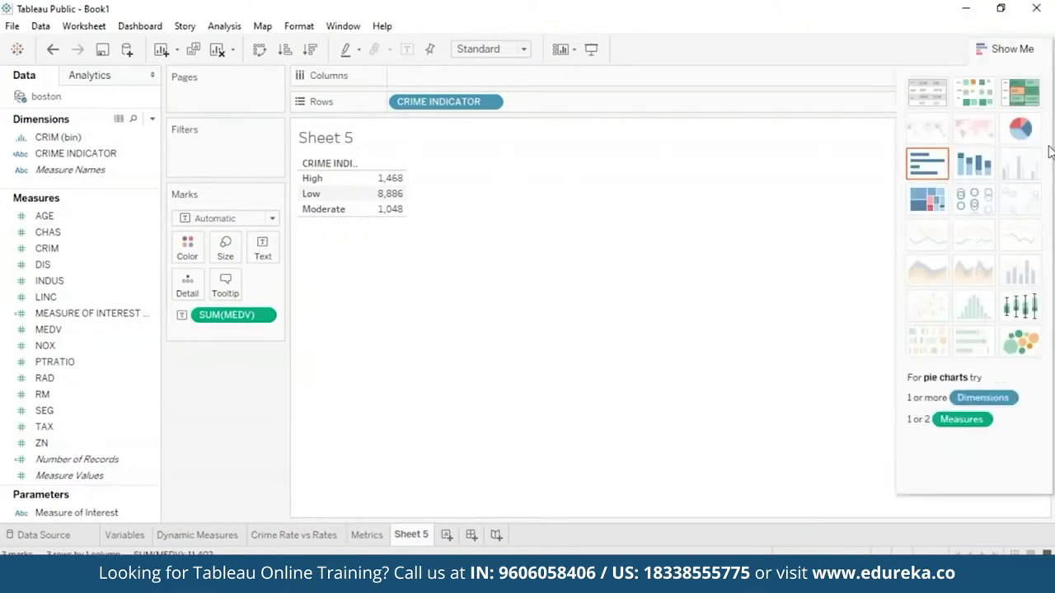
pyautogui.click(1009, 128)
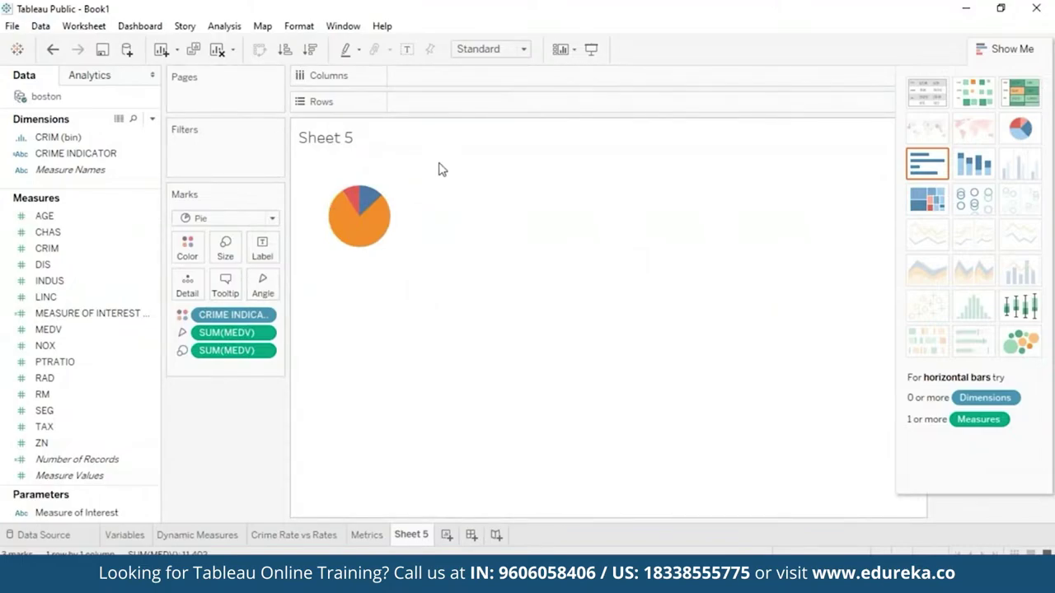
pyautogui.click(1018, 49)
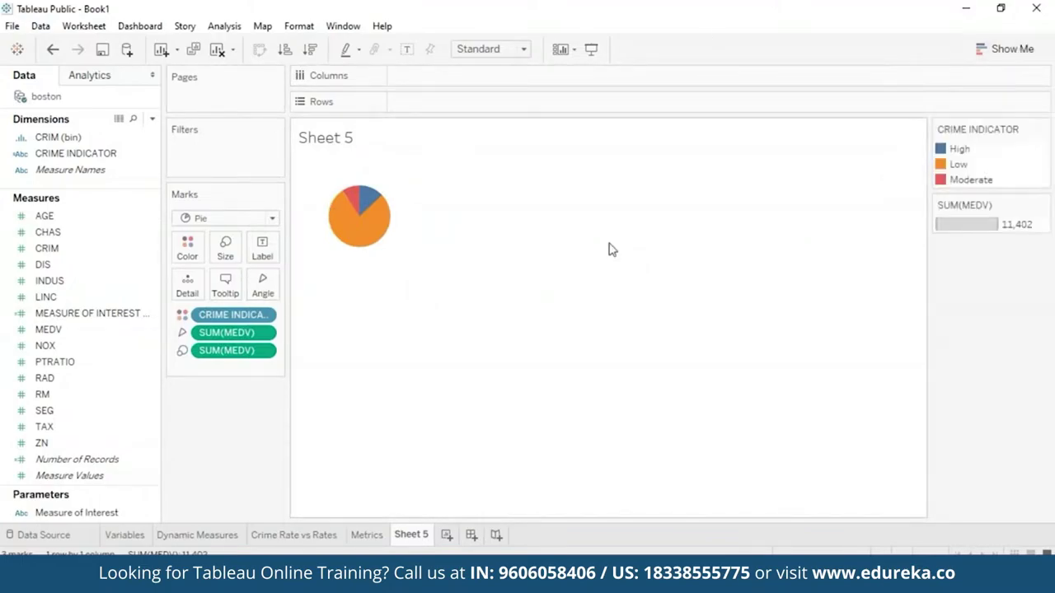
# Step: Color the CRIME INDICATOR categories red for High, green for Low and yellow for Moderate
pyautogui.click(196, 248)
pyautogui.click(233, 299)
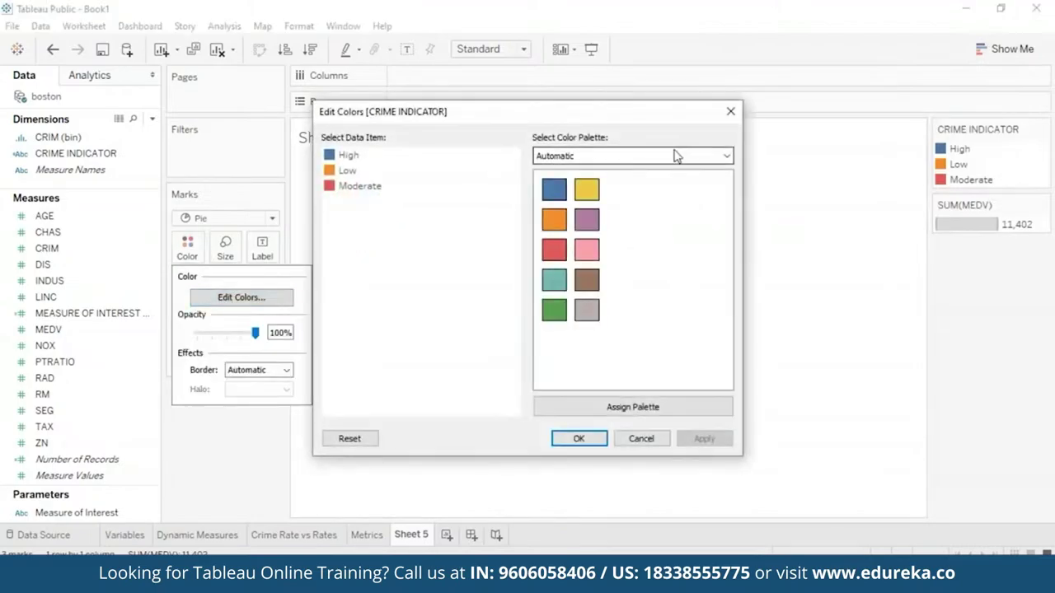
pyautogui.click(352, 158)
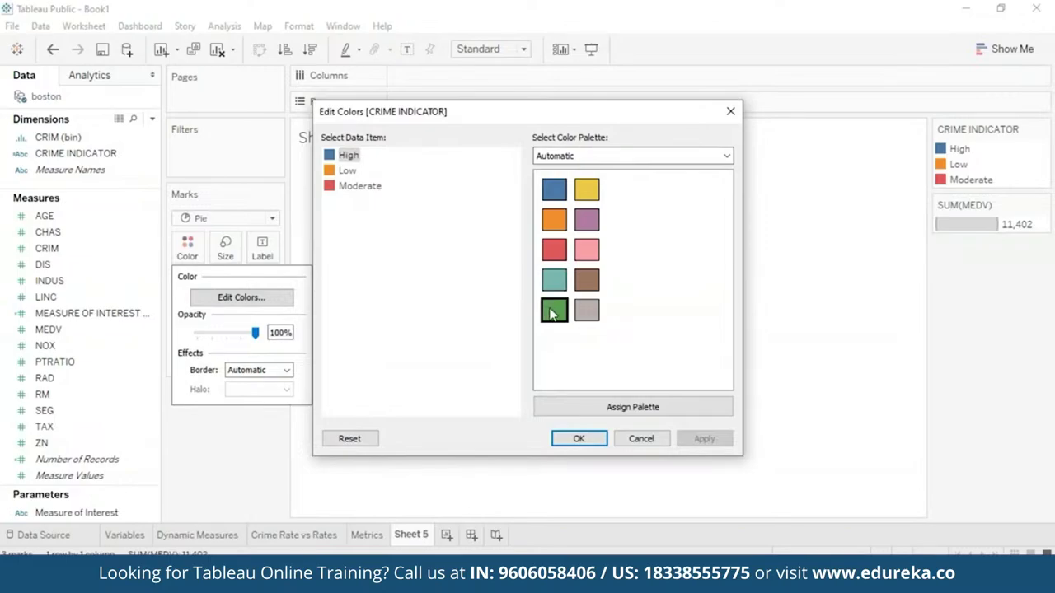
pyautogui.click(553, 256)
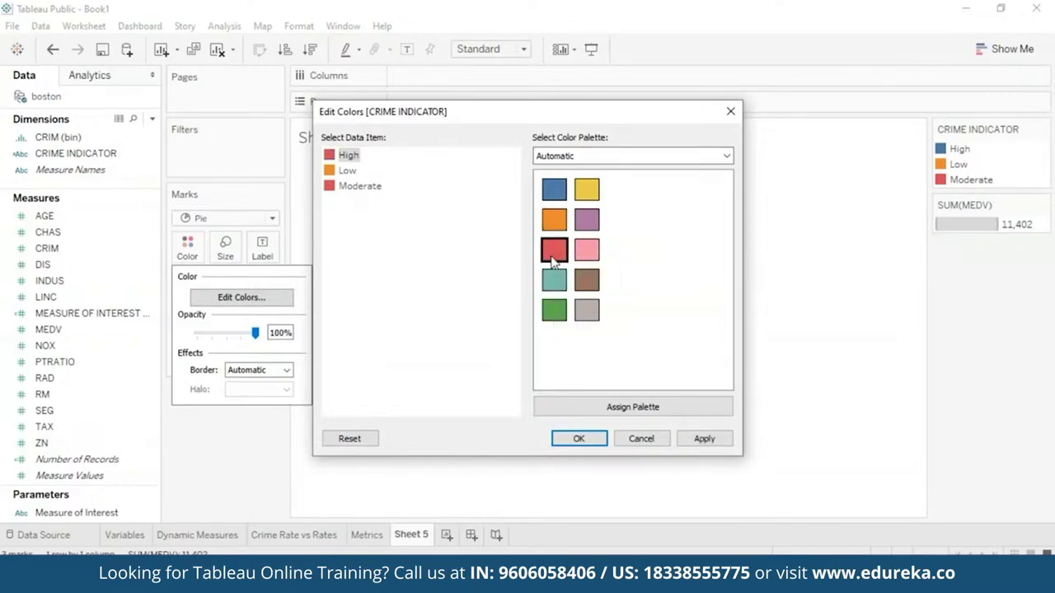
pyautogui.click(347, 171)
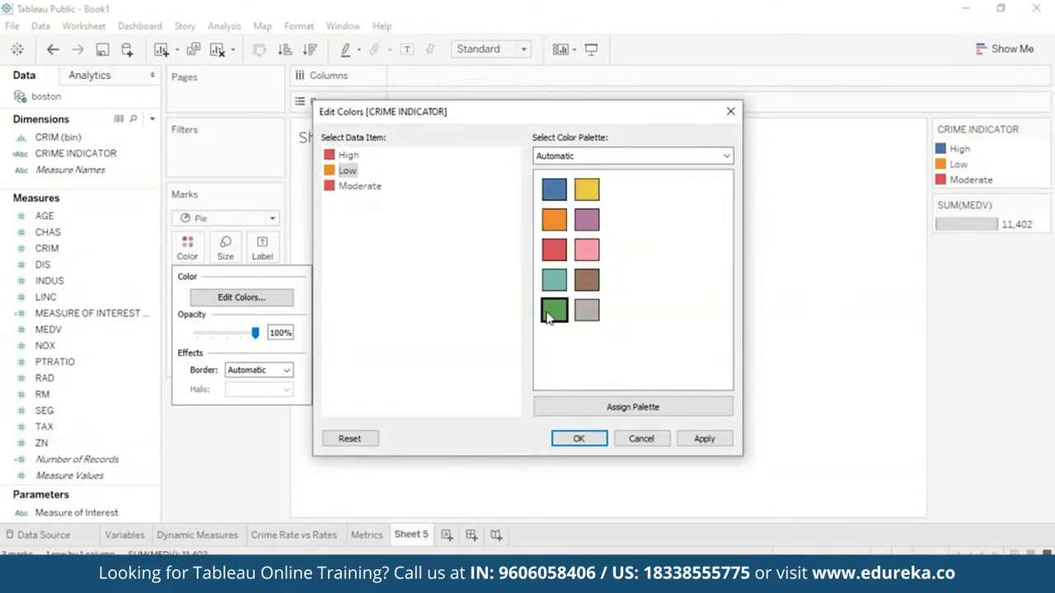
pyautogui.click(549, 317)
pyautogui.click(334, 188)
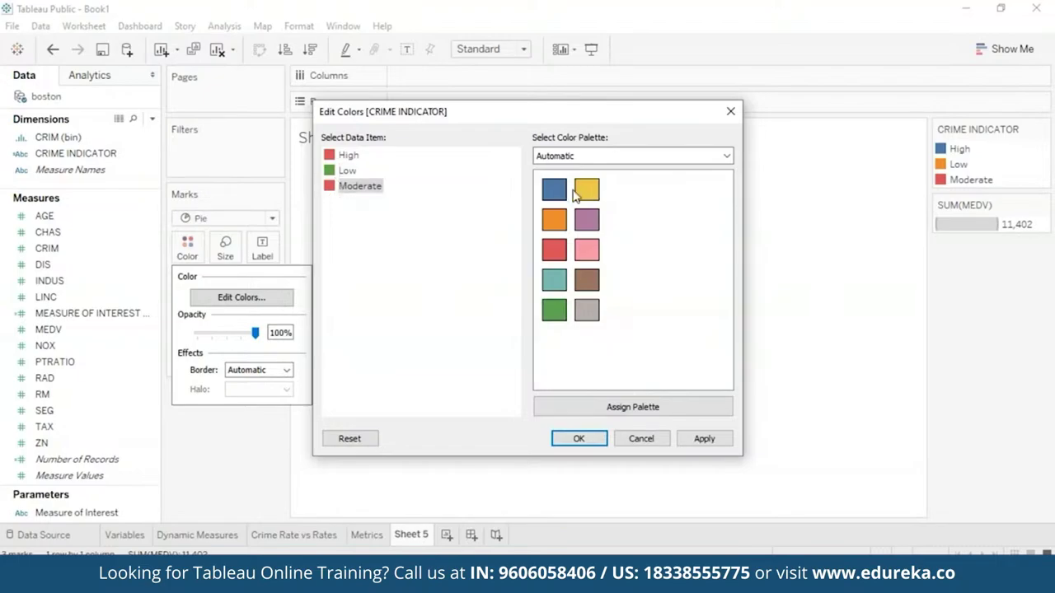
pyautogui.click(583, 190)
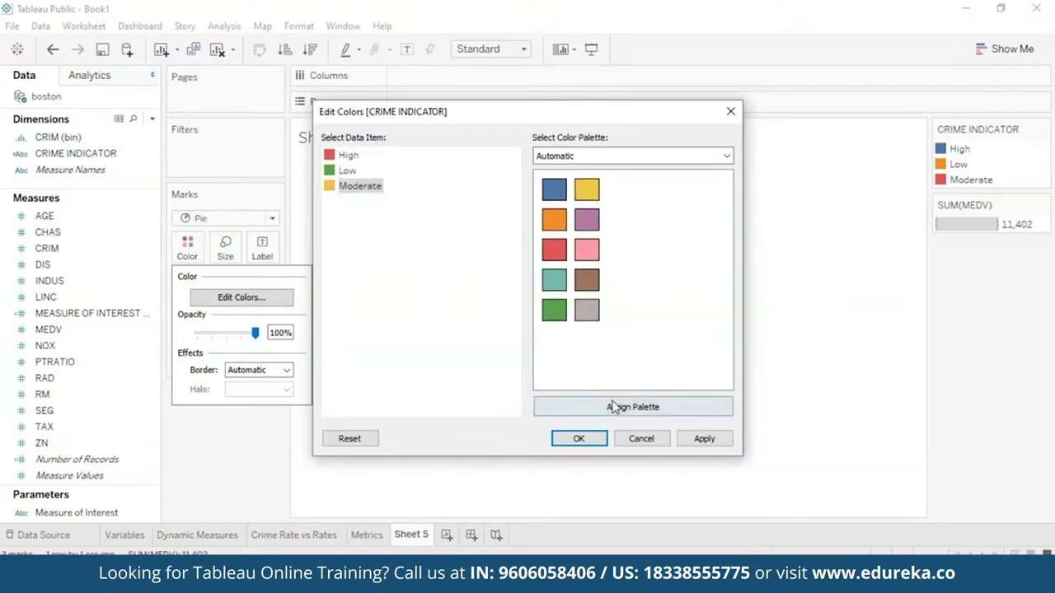
pyautogui.click(705, 439)
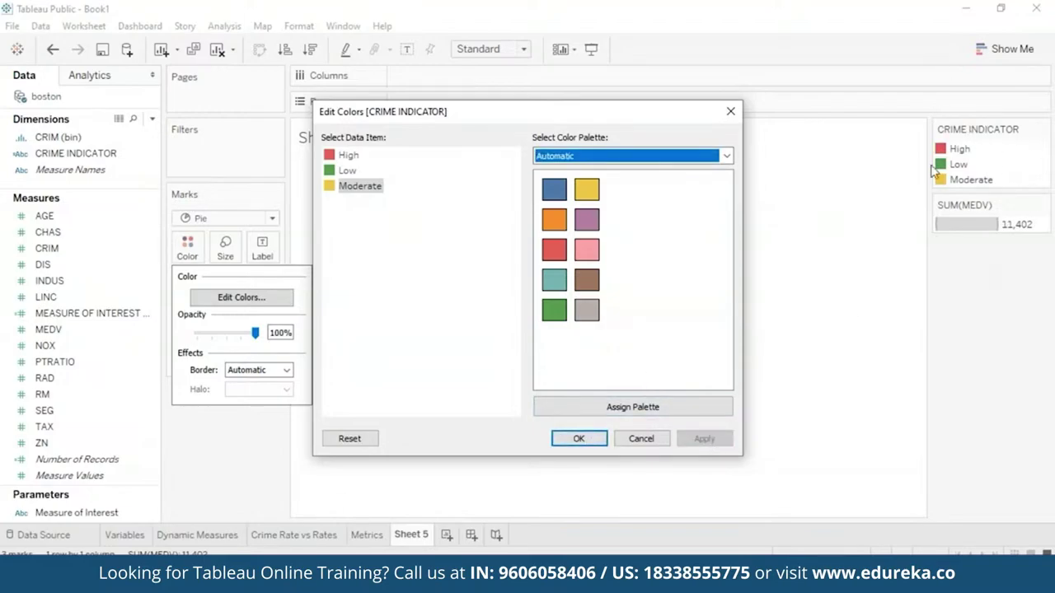
pyautogui.click(589, 439)
# Step: Add a MEDV filter to the pie chart and change it to an unaggregated dimension covering the full range 5 to 50
pyautogui.rightClick(146, 331)
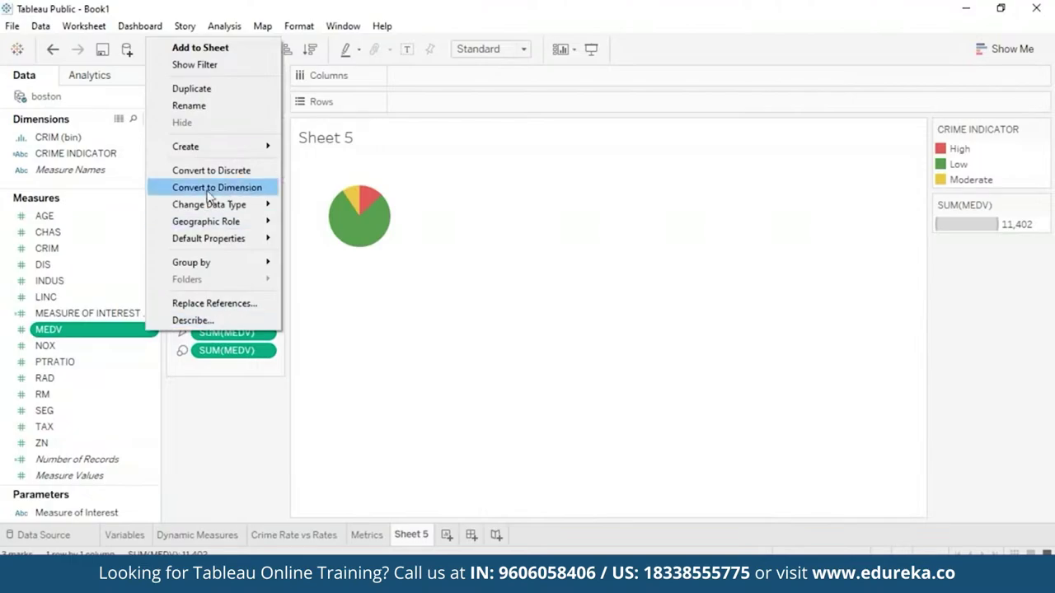
pyautogui.click(239, 66)
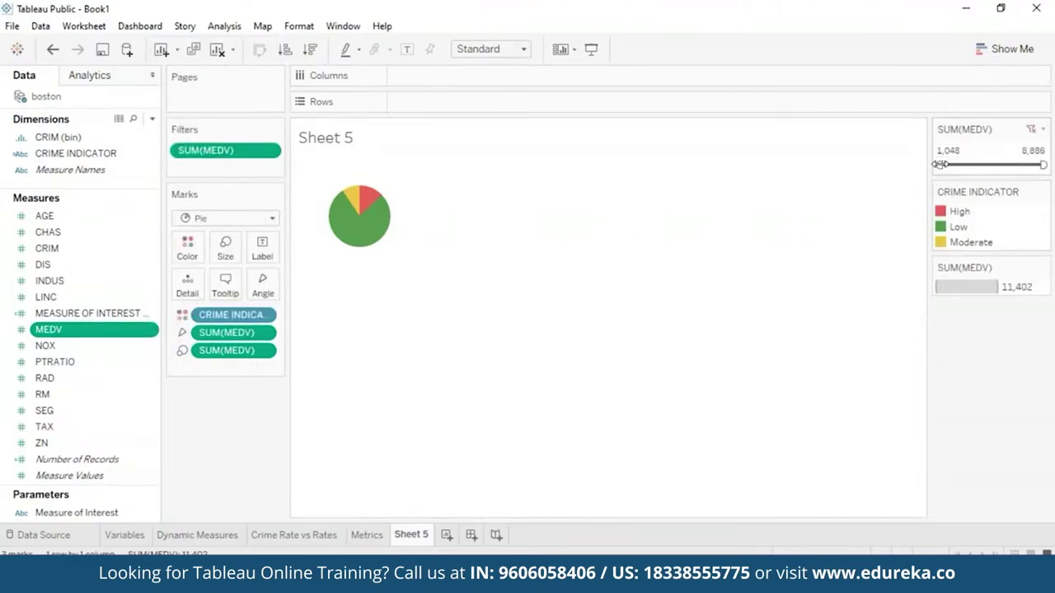
pyautogui.rightClick(277, 149)
pyautogui.click(329, 162)
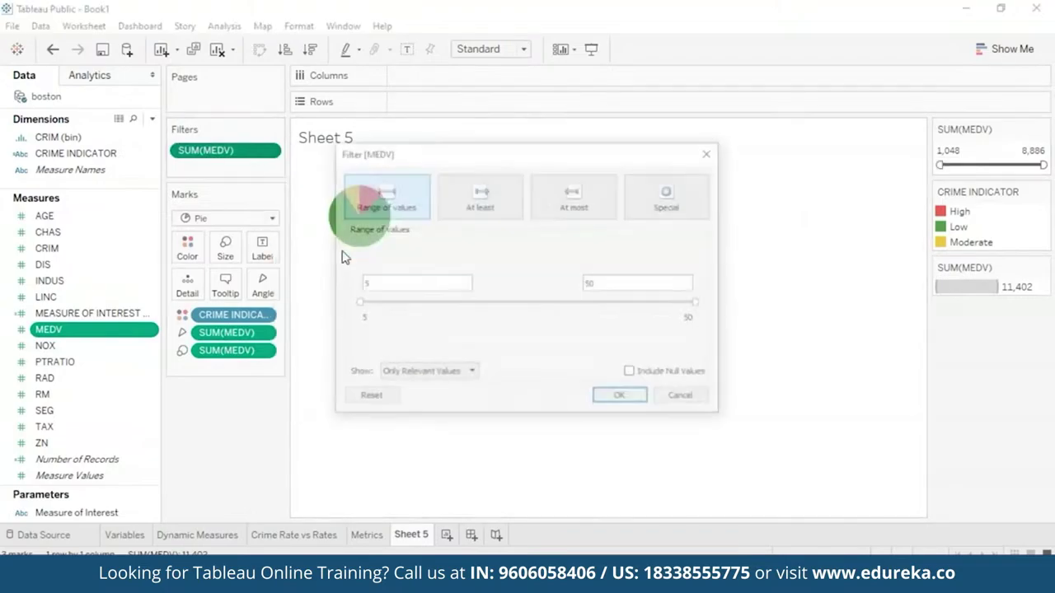
pyautogui.click(622, 398)
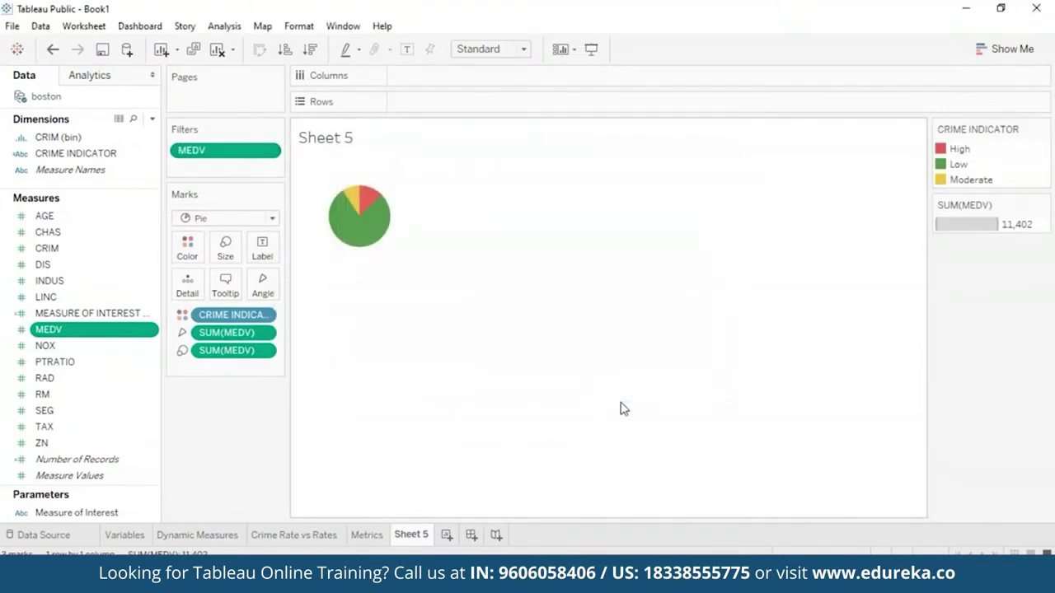
# Step: Show the unaggregated MEDV filter as a range slider beside the pie chart
pyautogui.rightClick(272, 150)
pyautogui.click(344, 290)
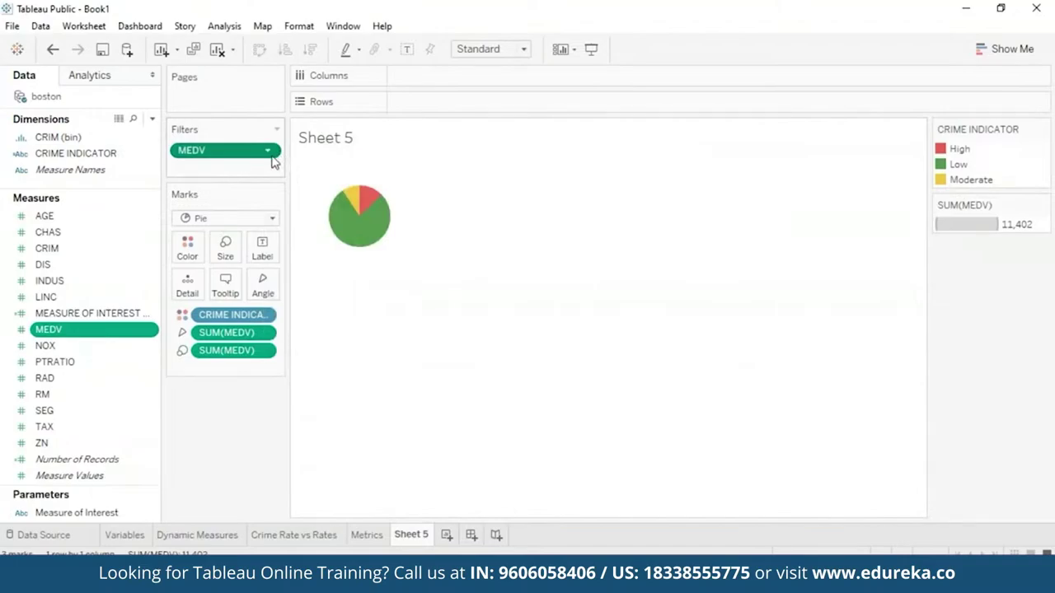
pyautogui.click(273, 151)
pyautogui.click(329, 189)
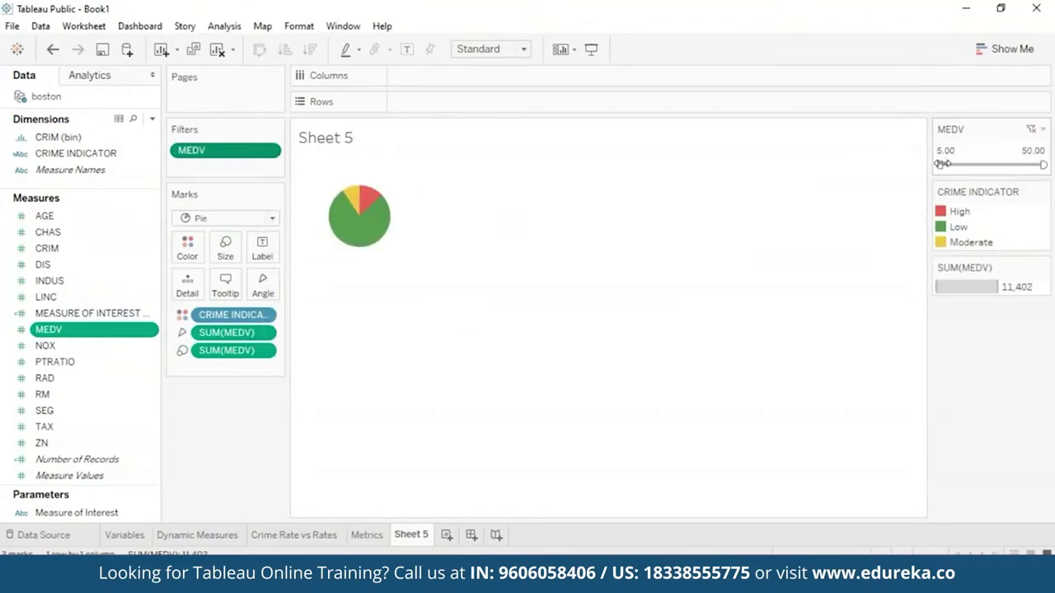
# Step: Narrow the MEDV filter to 15 to 25 and inspect the High slice of the pie chart
pyautogui.moveTo(942, 165); pyautogui.dragTo(961, 165)
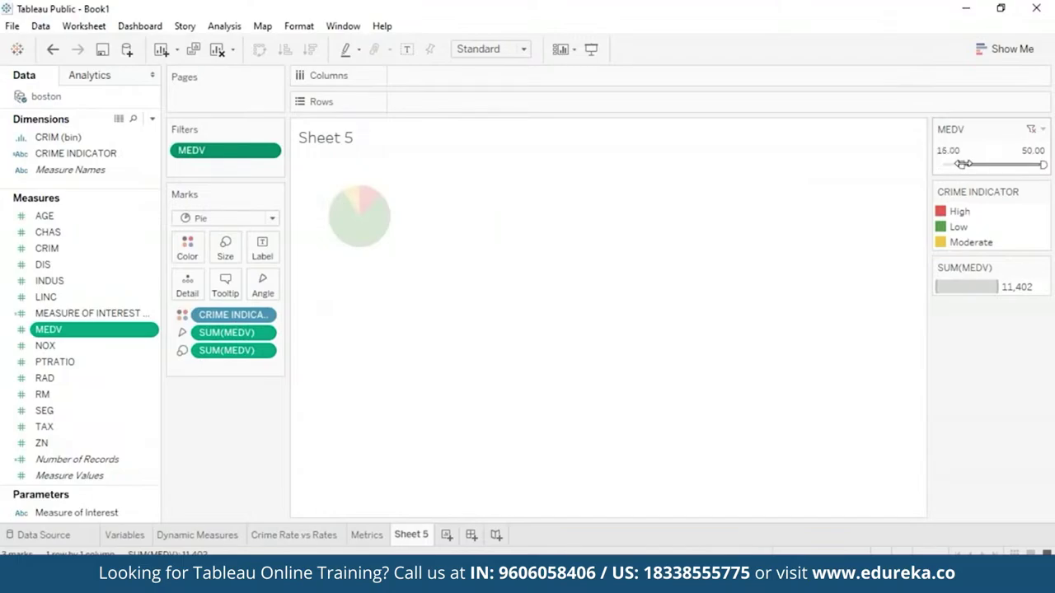
pyautogui.moveTo(1042, 164); pyautogui.dragTo(990, 165)
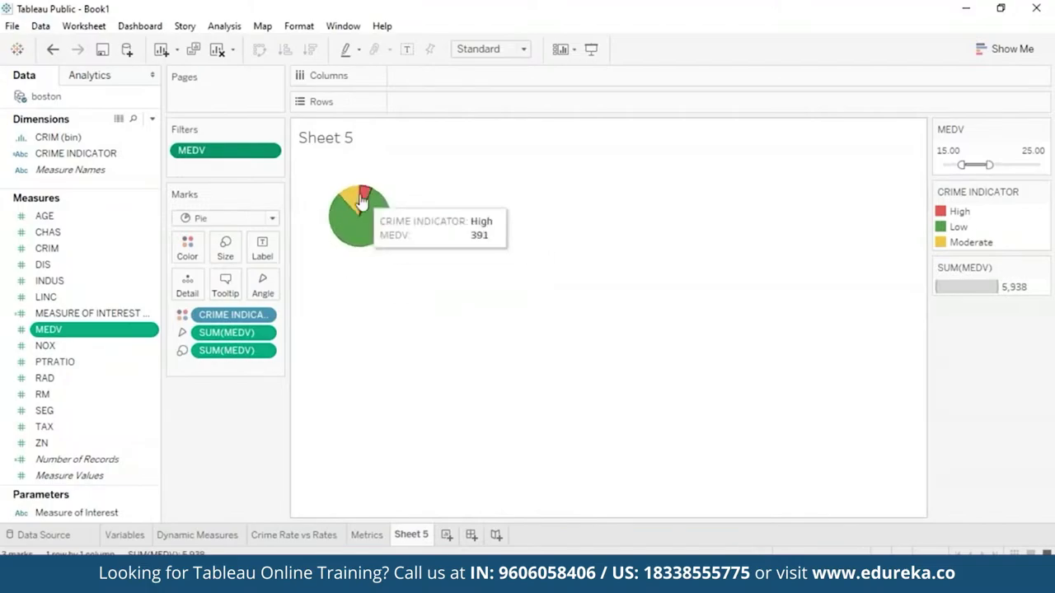
pyautogui.moveTo(367, 202)
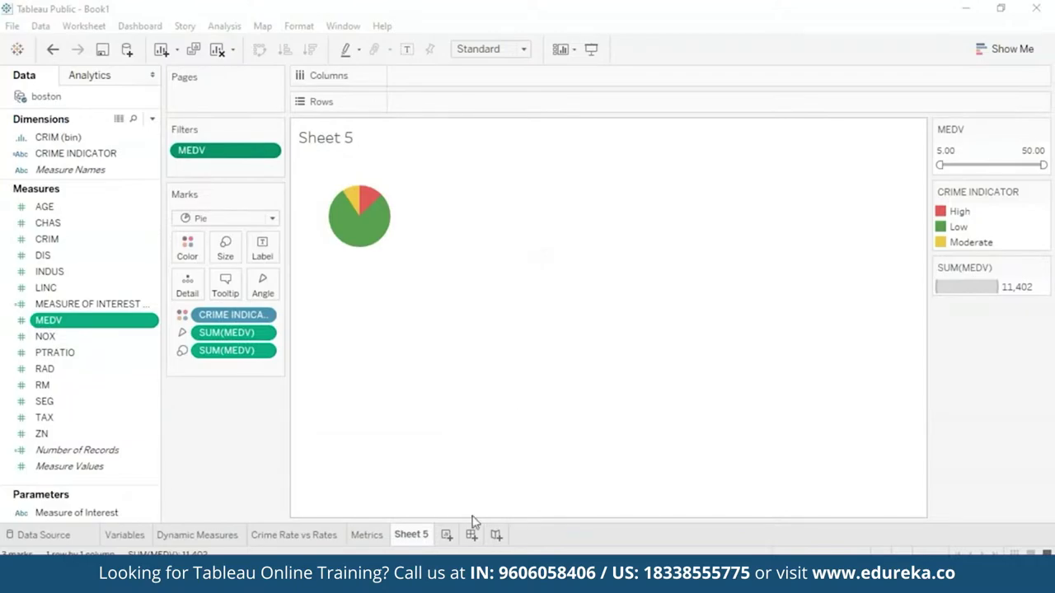
# Step: Rename the pie chart worksheet as "Crime indicators"
pyautogui.rightClick(422, 533)
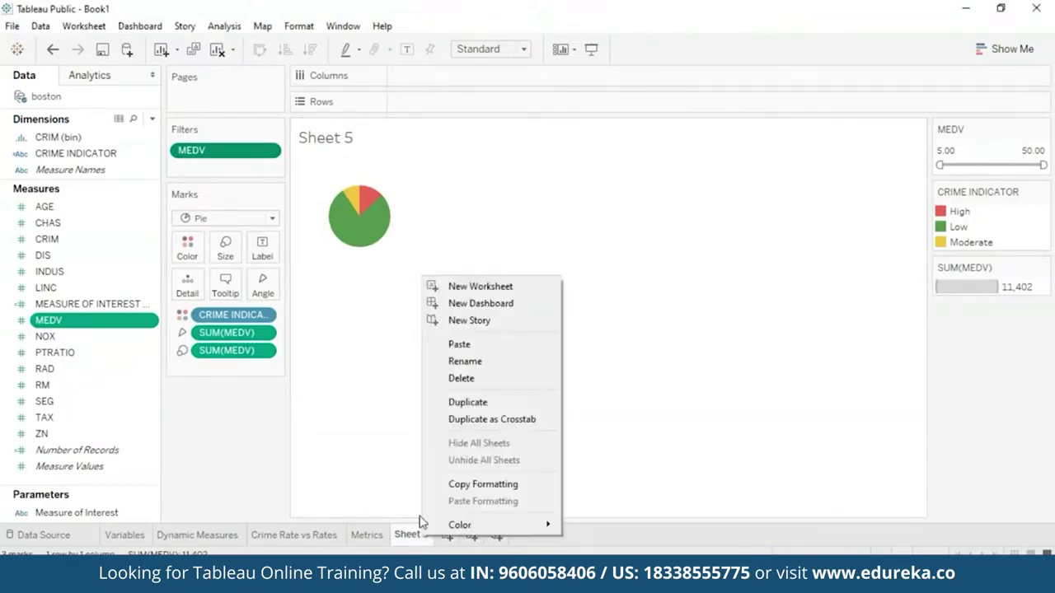
pyautogui.click(513, 363)
pyautogui.press('BackSpace')
pyautogui.write('Crime indi')
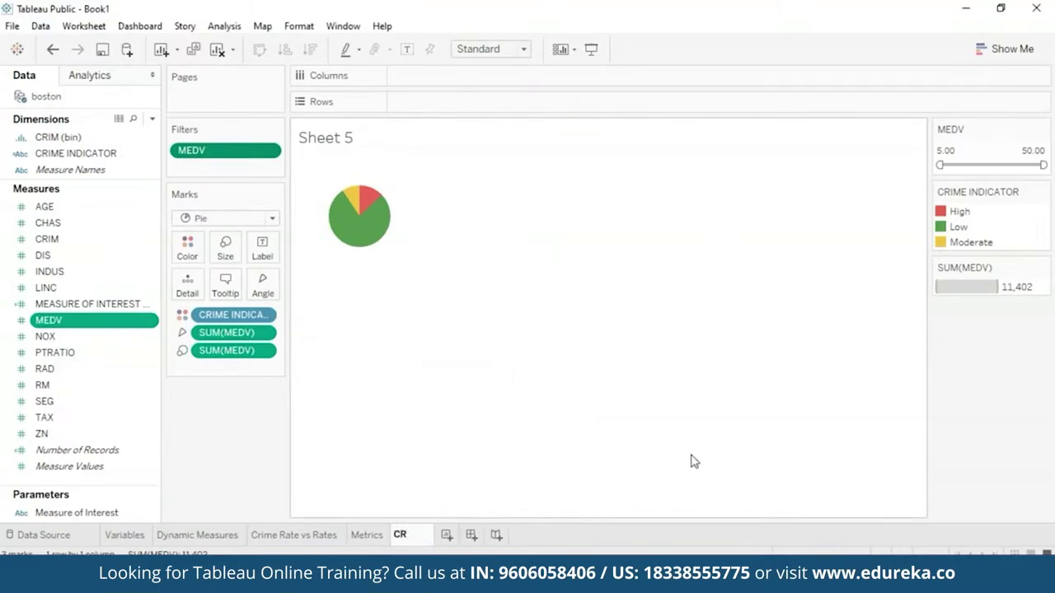
pyautogui.write('cators')
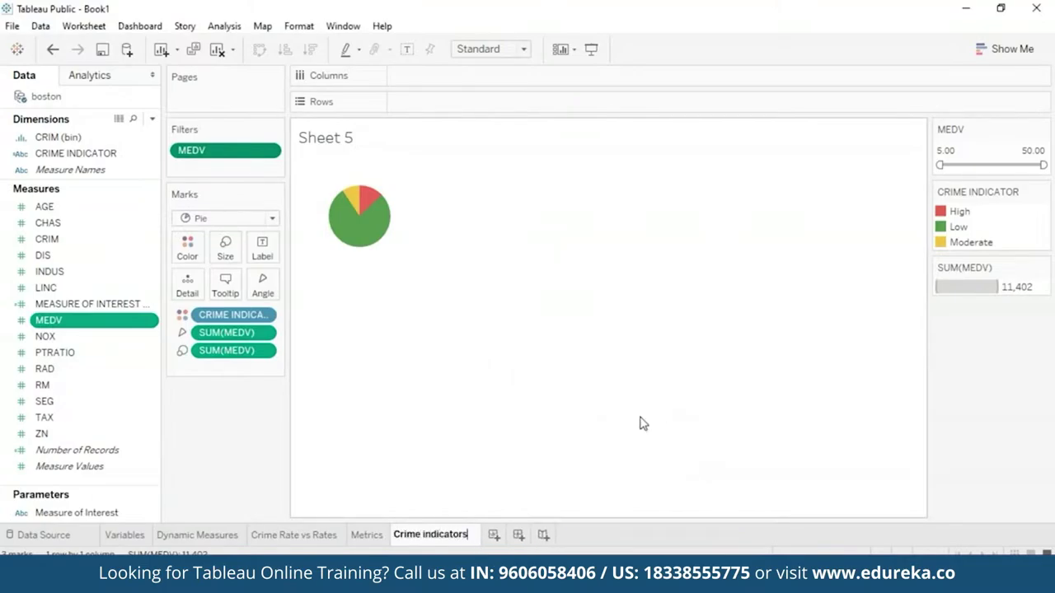
pyautogui.press('Return')
# Step: Create a new worksheet and name it "Equation"
pyautogui.click(491, 532)
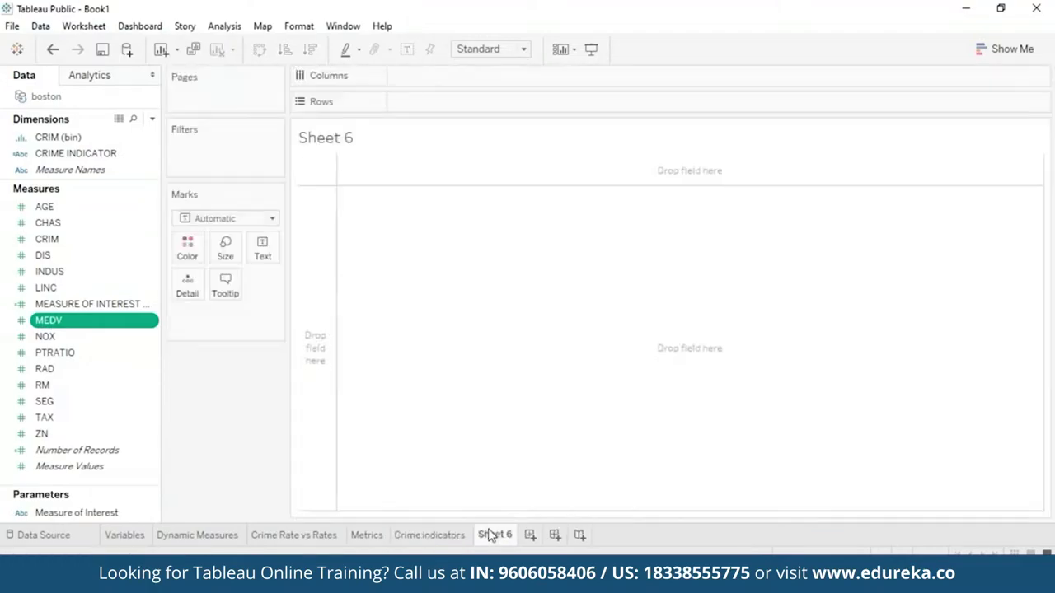
pyautogui.rightClick(494, 534)
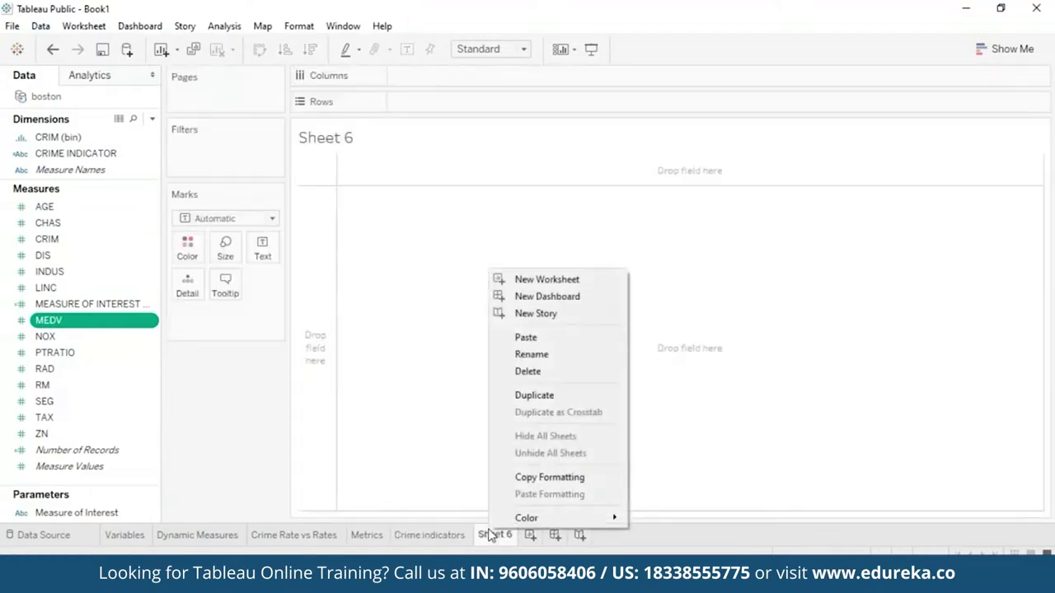
pyautogui.click(559, 359)
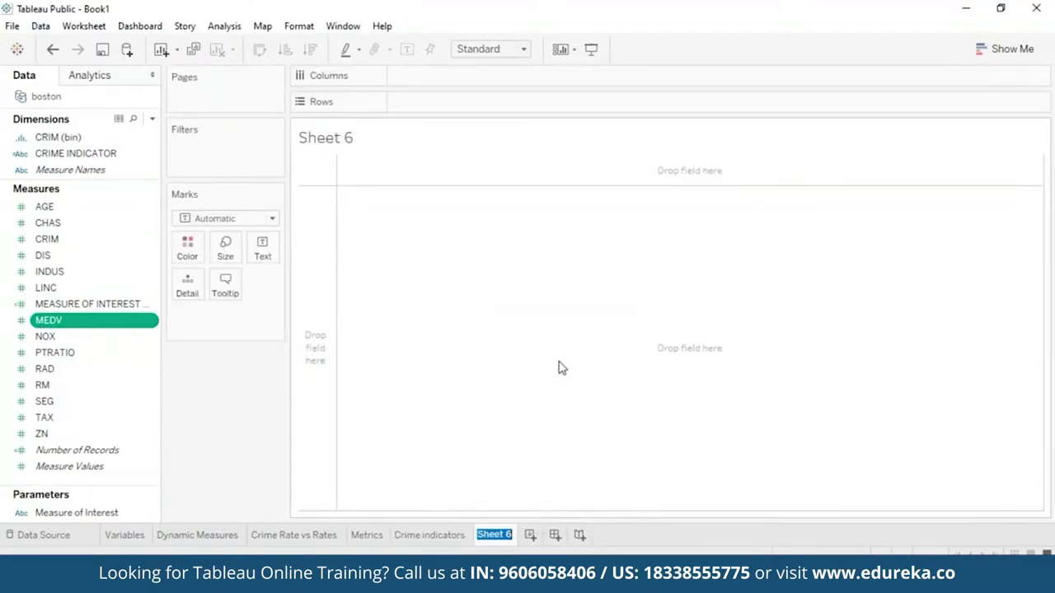
pyautogui.write('Equation')
pyautogui.press('Return')
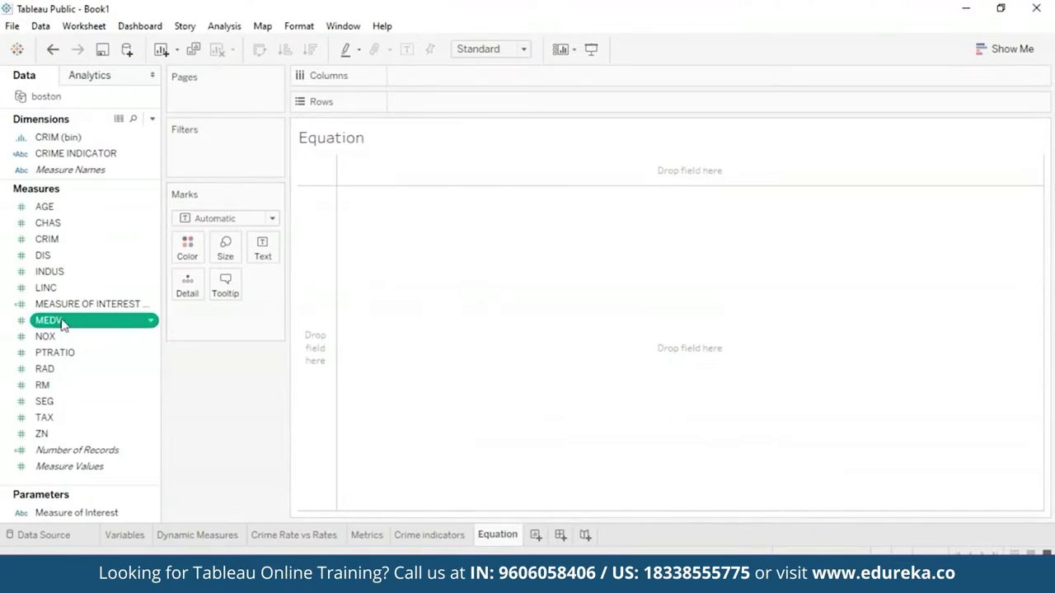
# Step: Build a scatter plot of individual records with MEDV on columns and CRIM on rows
pyautogui.moveTo(64, 323); pyautogui.dragTo(456, 87)
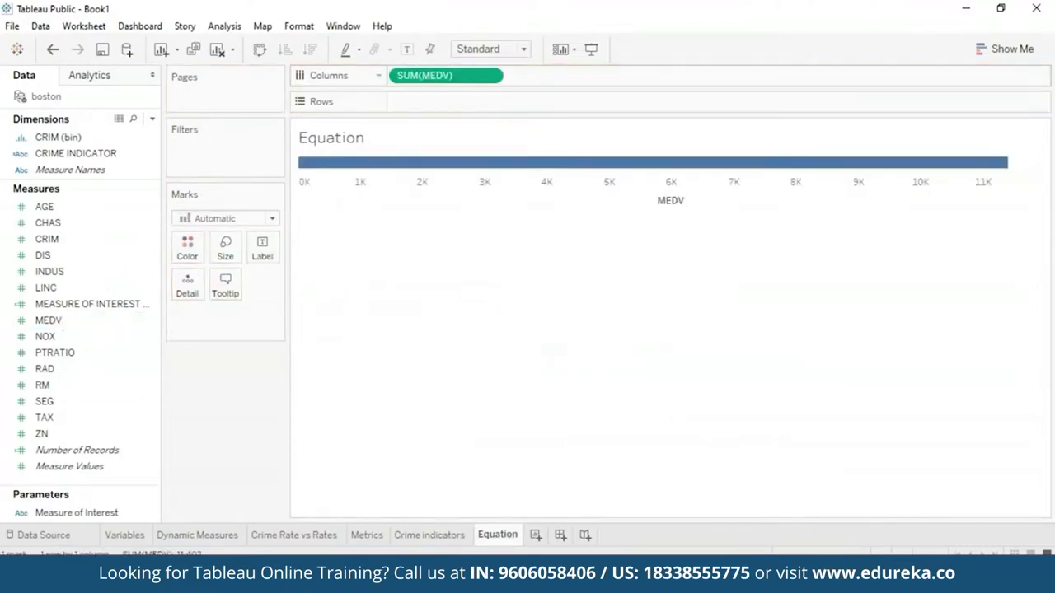
pyautogui.click(41, 385)
pyautogui.moveTo(45, 238); pyautogui.dragTo(435, 103)
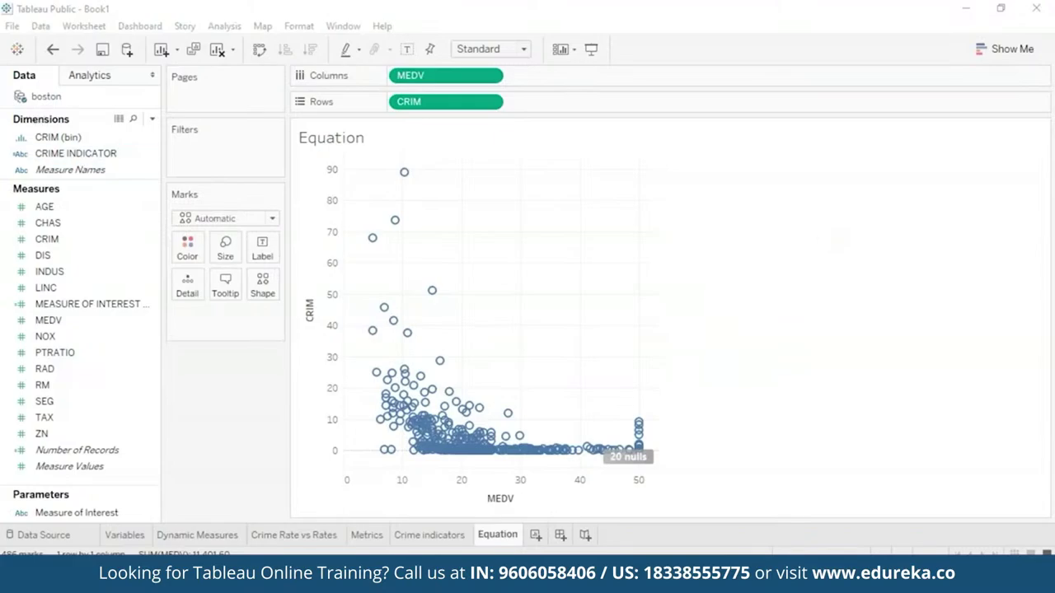
# Step: Add a logarithmic trend line to the CRIM versus MEDV scatter plot and examine its fit
pyautogui.click(91, 75)
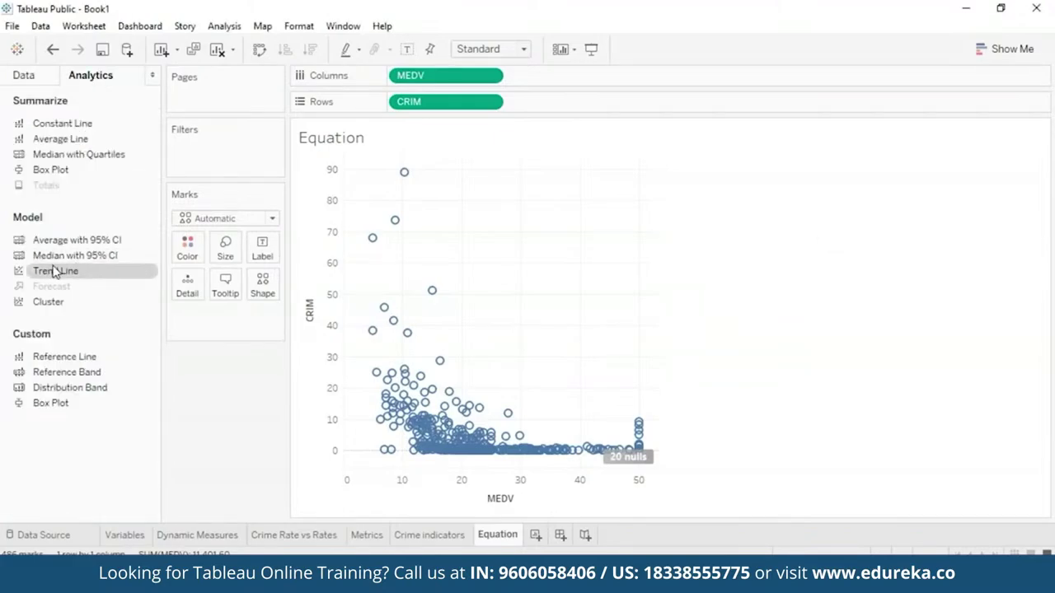
pyautogui.moveTo(56, 274); pyautogui.dragTo(520, 178)
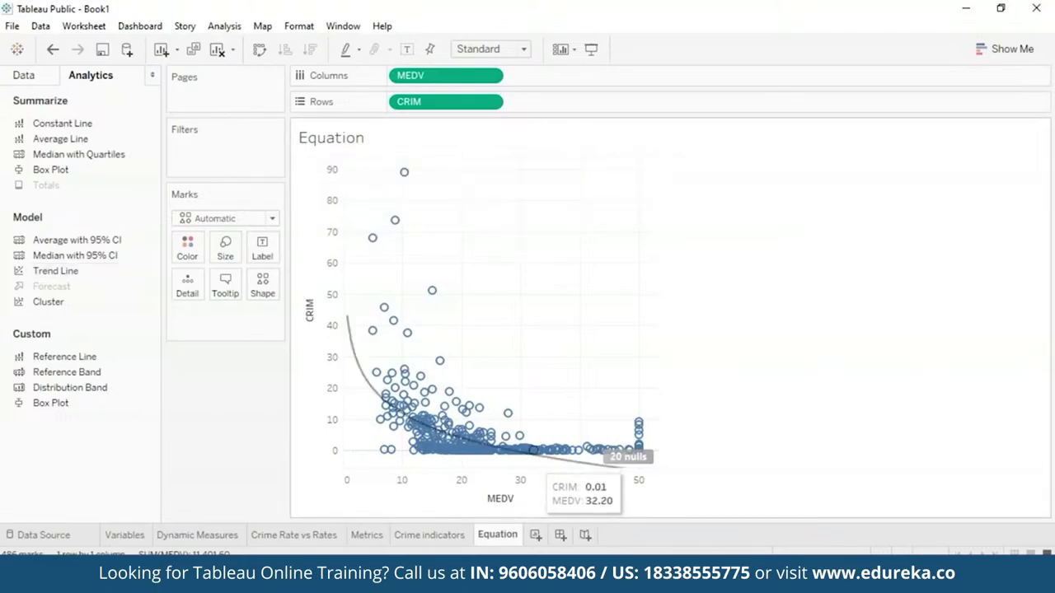
pyautogui.moveTo(613, 473)
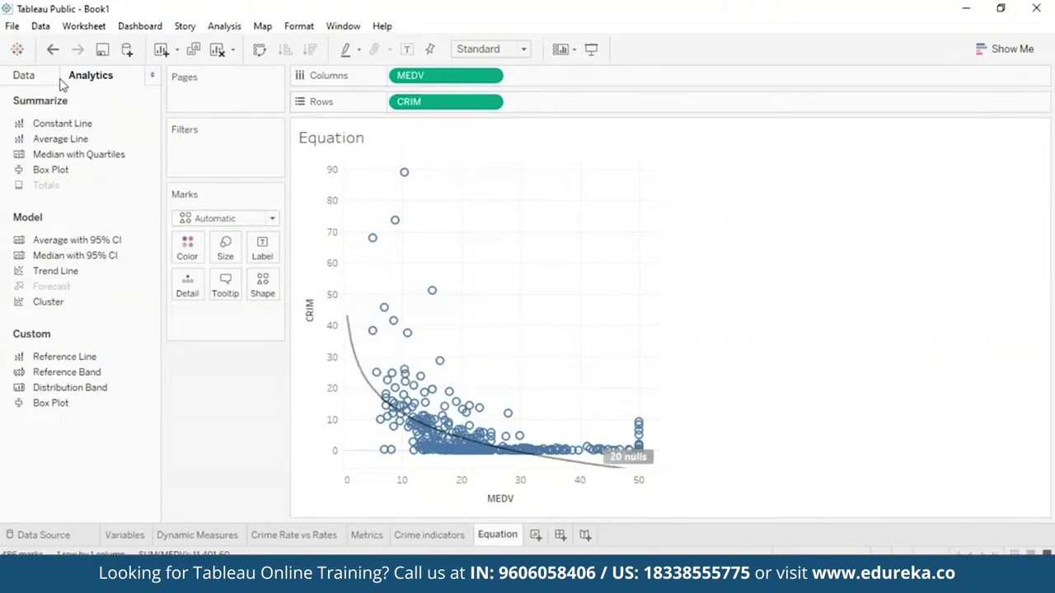
# Step: Replace CRIM with NOX on the rows of the scatter plot and read the equation of its trend line
pyautogui.click(20, 77)
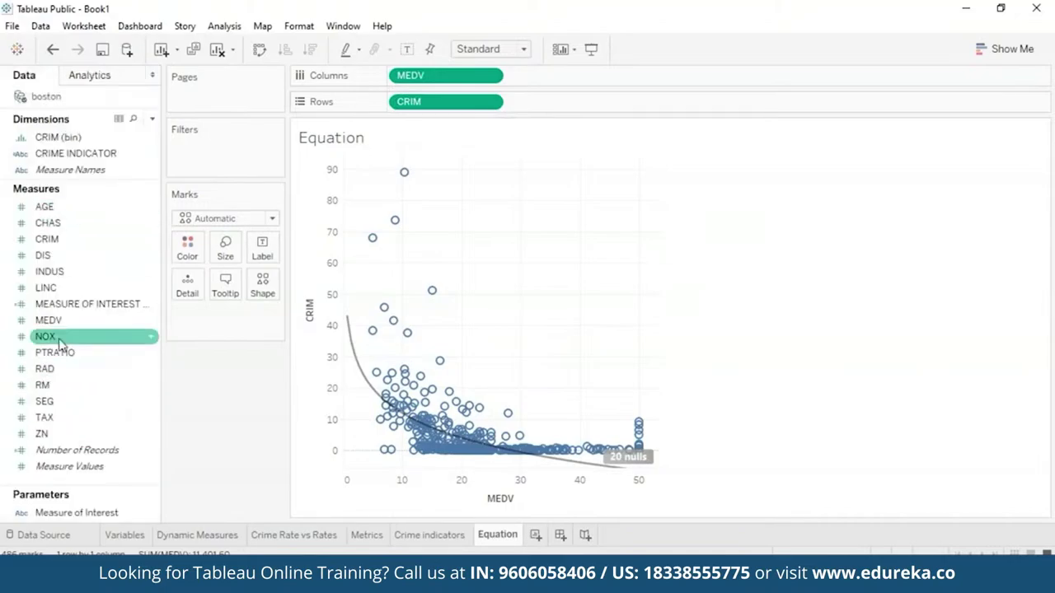
pyautogui.moveTo(45, 336); pyautogui.dragTo(544, 109)
pyautogui.click(490, 102)
pyautogui.click(435, 415)
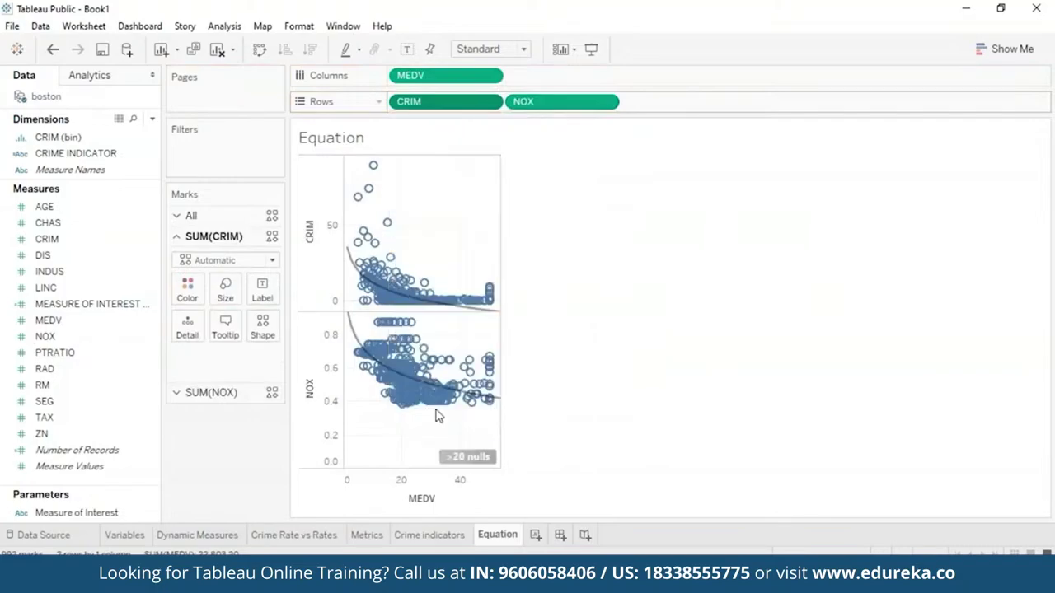
pyautogui.moveTo(368, 211)
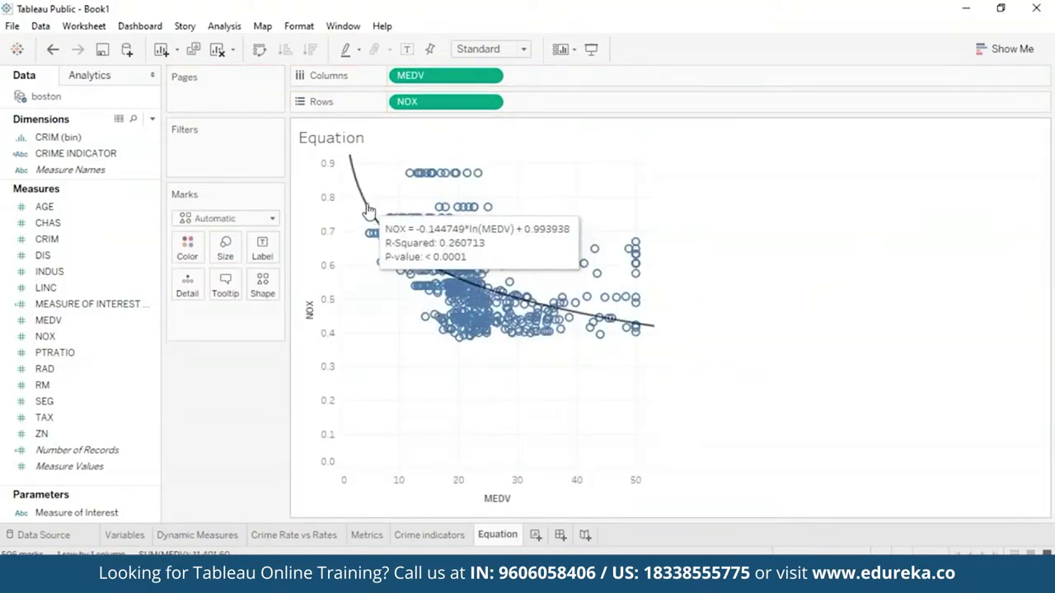